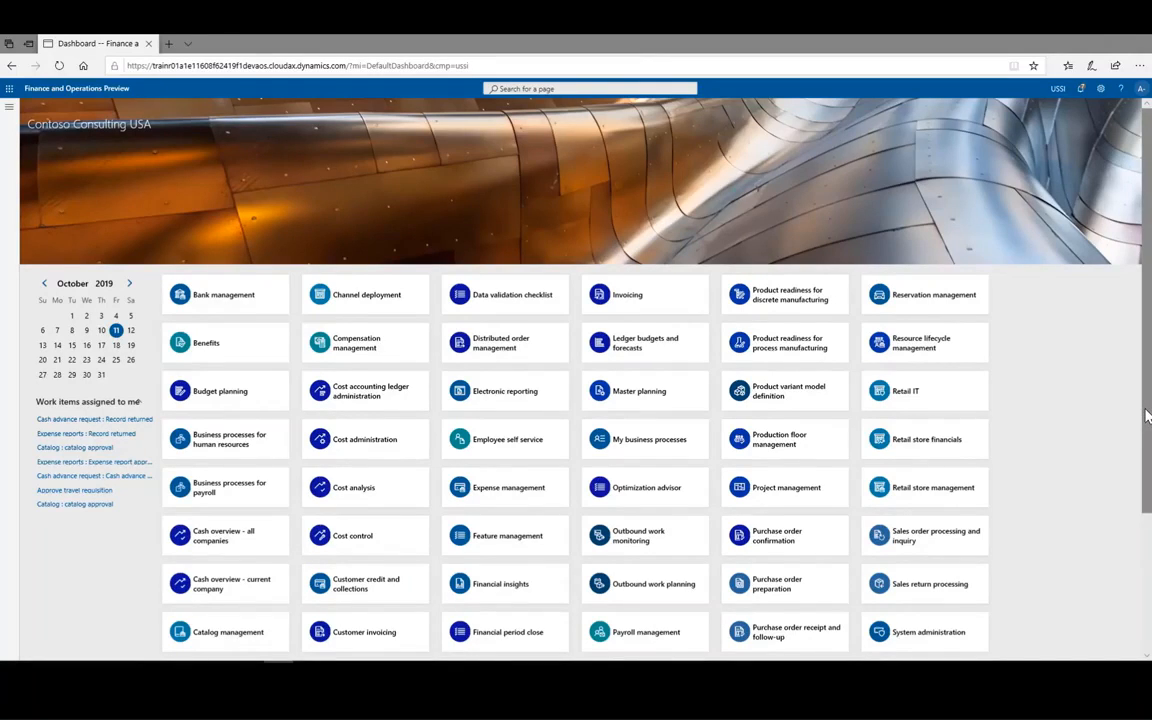
Open the data import/export framework parameters from the Data management workspace
{"action": "left_click_drag", "start_coordinate": [1147, 416], "coordinate": [1147, 532]}
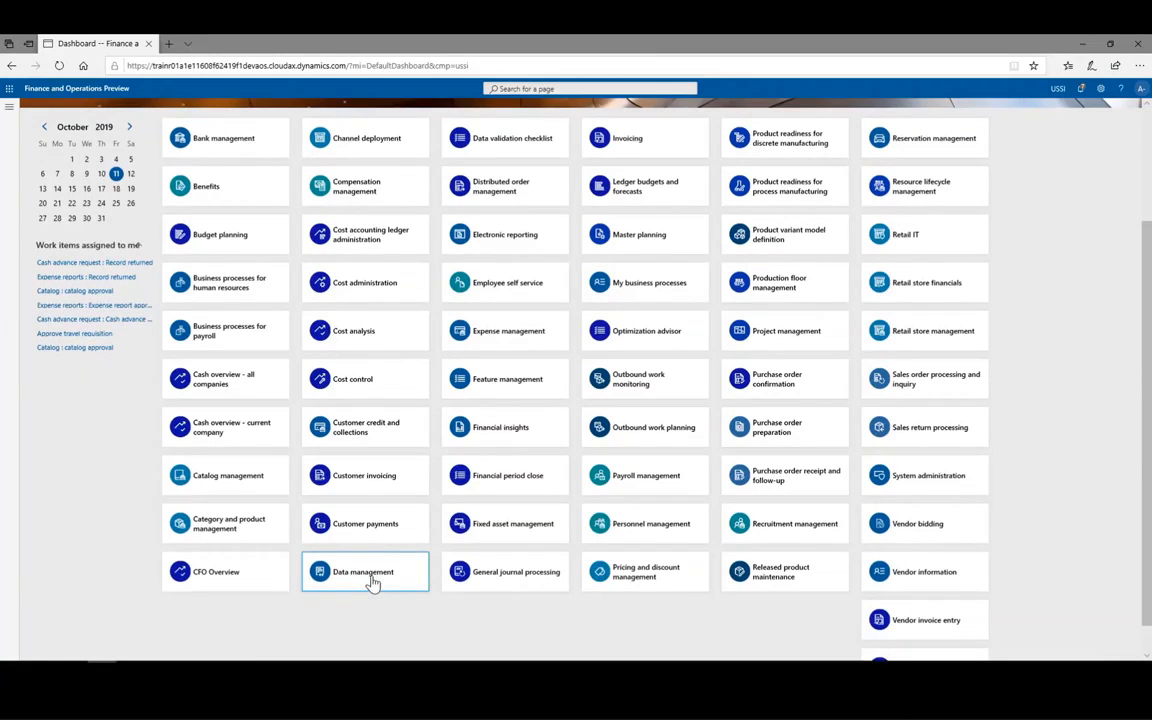
{"action": "left_click", "coordinate": [371, 580]}
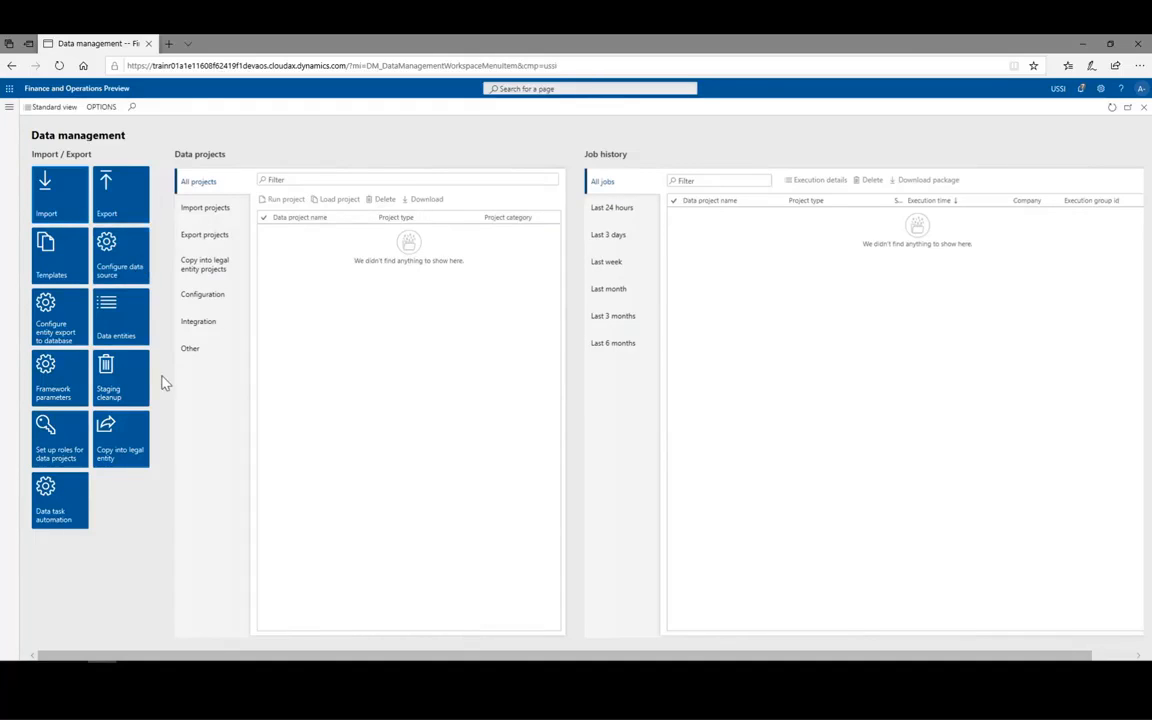
{"action": "left_click", "coordinate": [53, 388]}
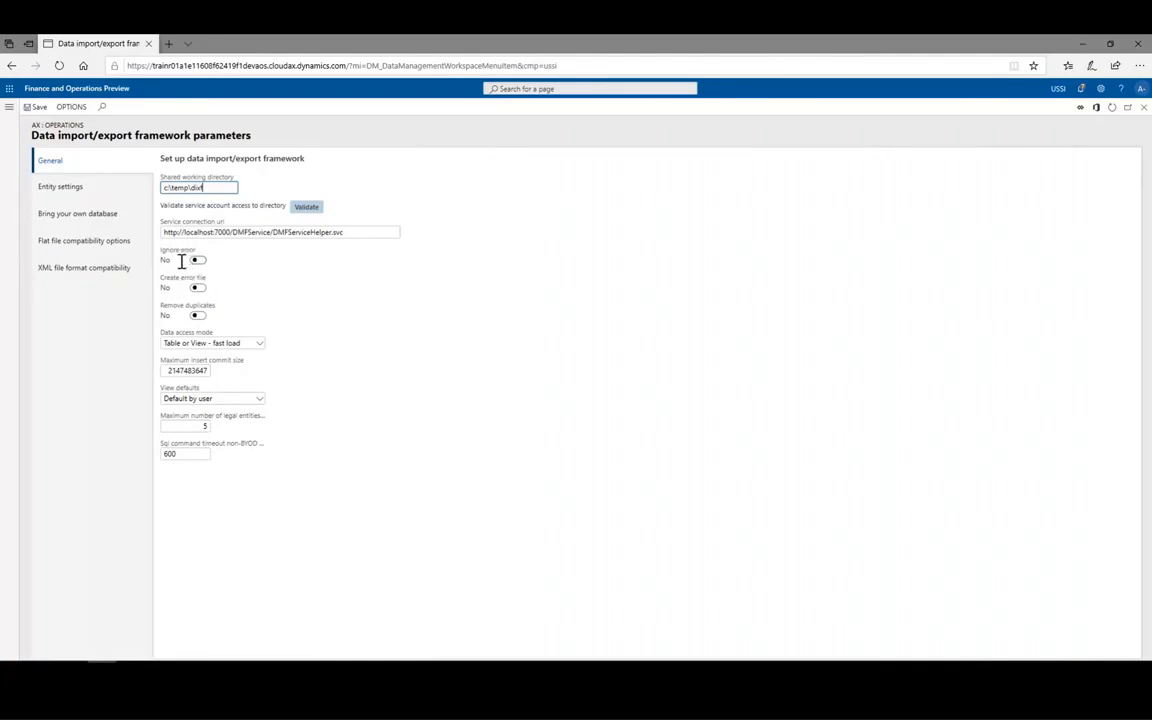
Review the general framework settings, trying the Remove duplicates switch and checking the choices for Data access mode and View defaults
{"action": "left_click", "coordinate": [199, 316]}
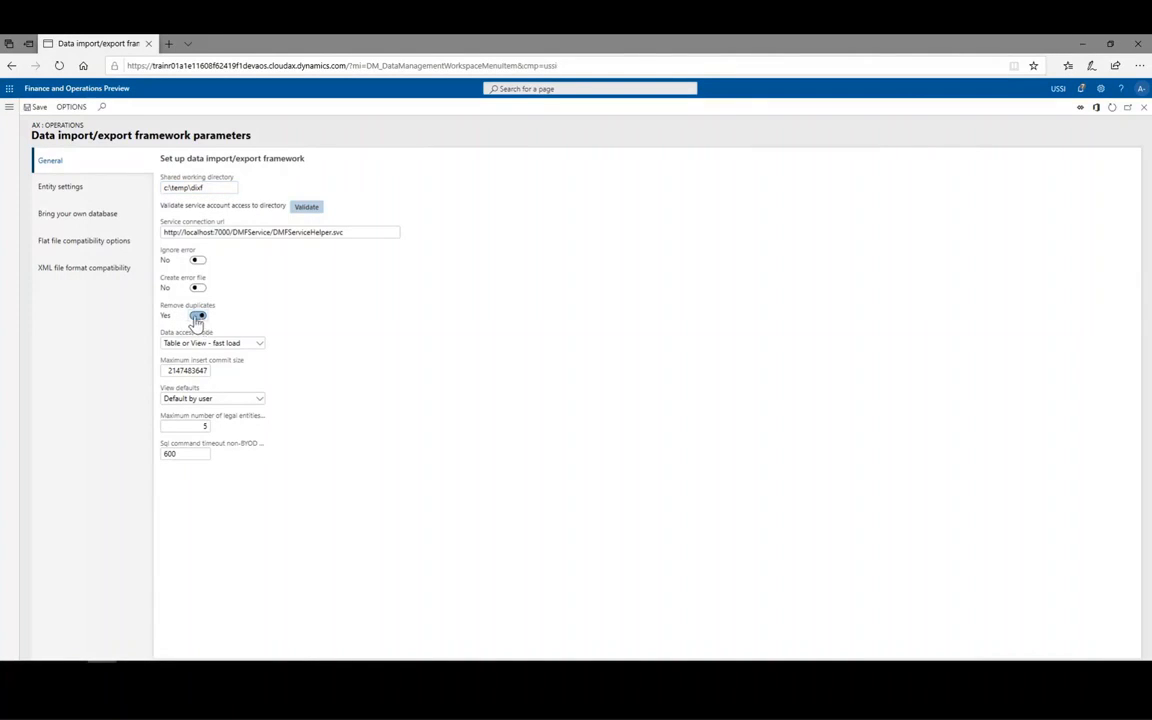
{"action": "left_click", "coordinate": [199, 316]}
{"action": "left_click", "coordinate": [259, 345]}
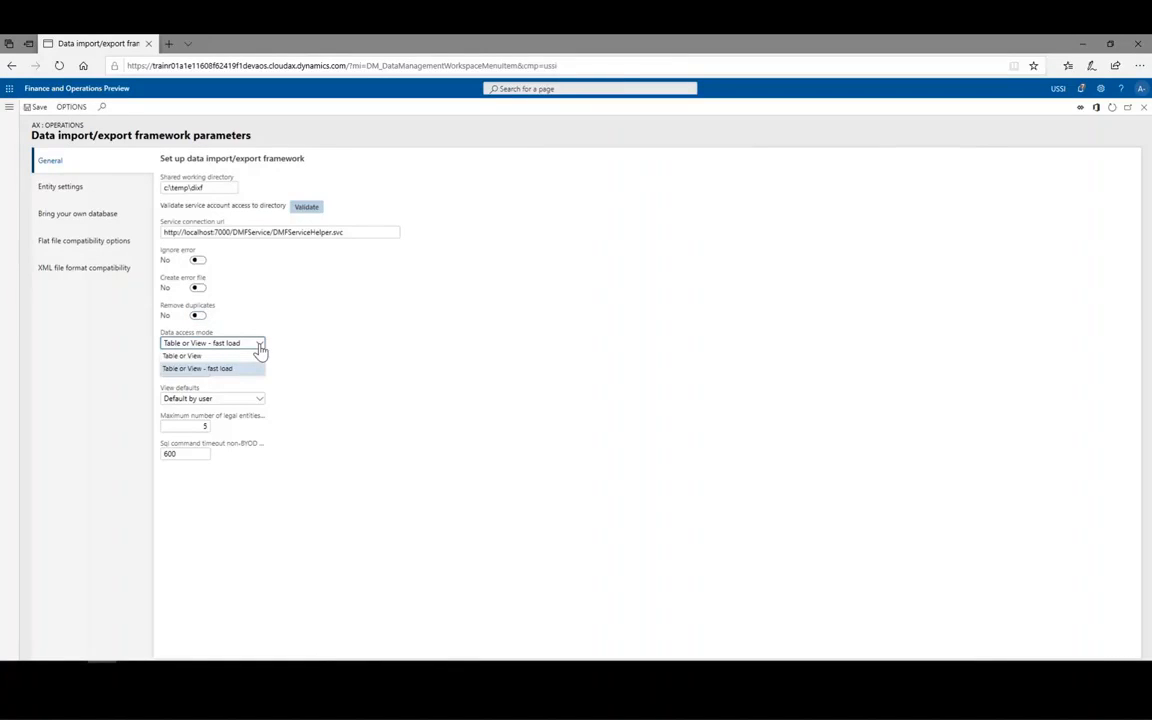
{"action": "left_click", "coordinate": [297, 335]}
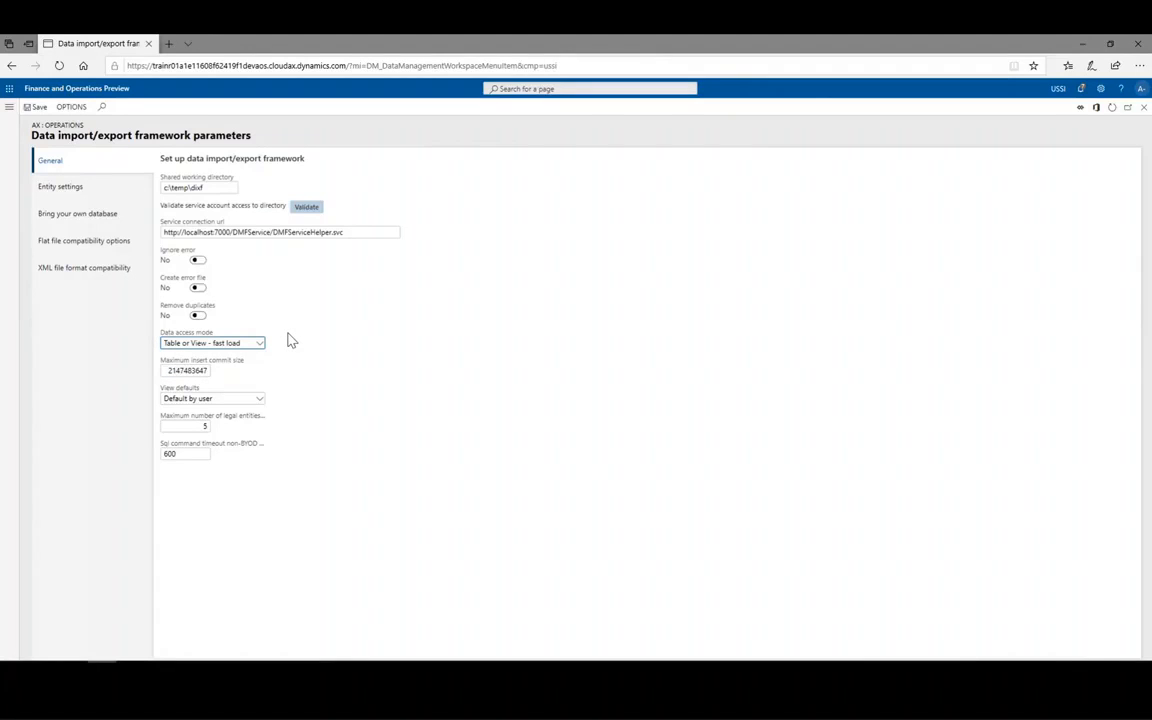
{"action": "left_click", "coordinate": [257, 402]}
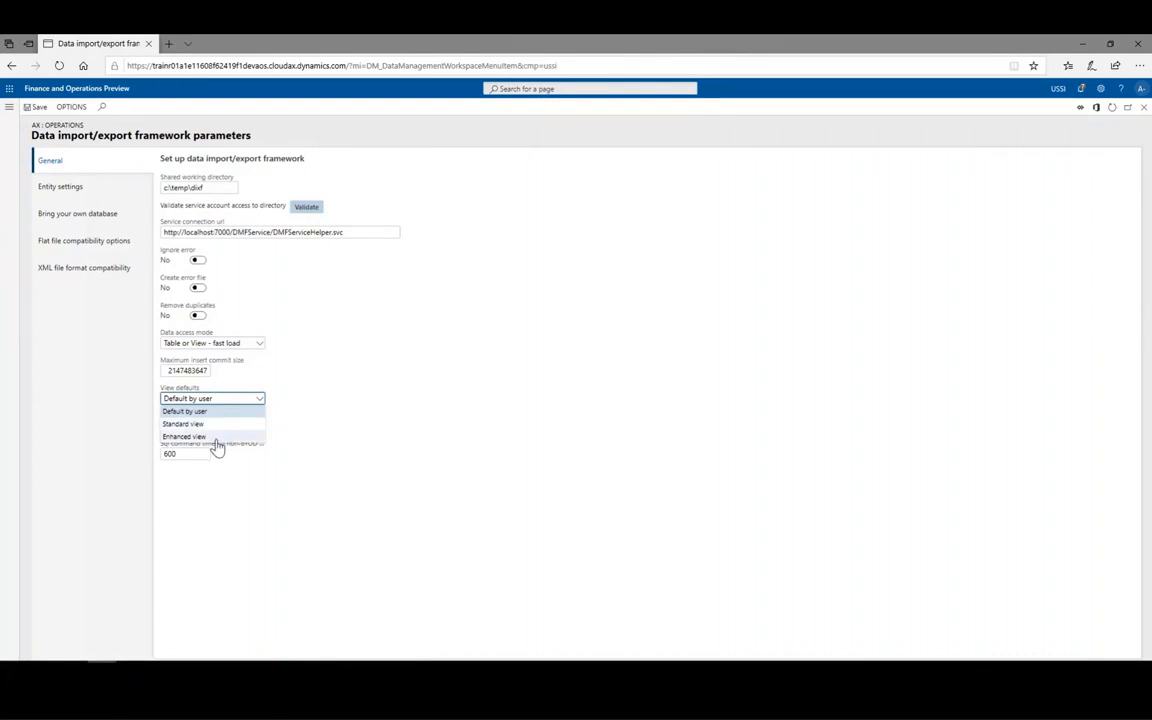
{"action": "left_click", "coordinate": [313, 388]}
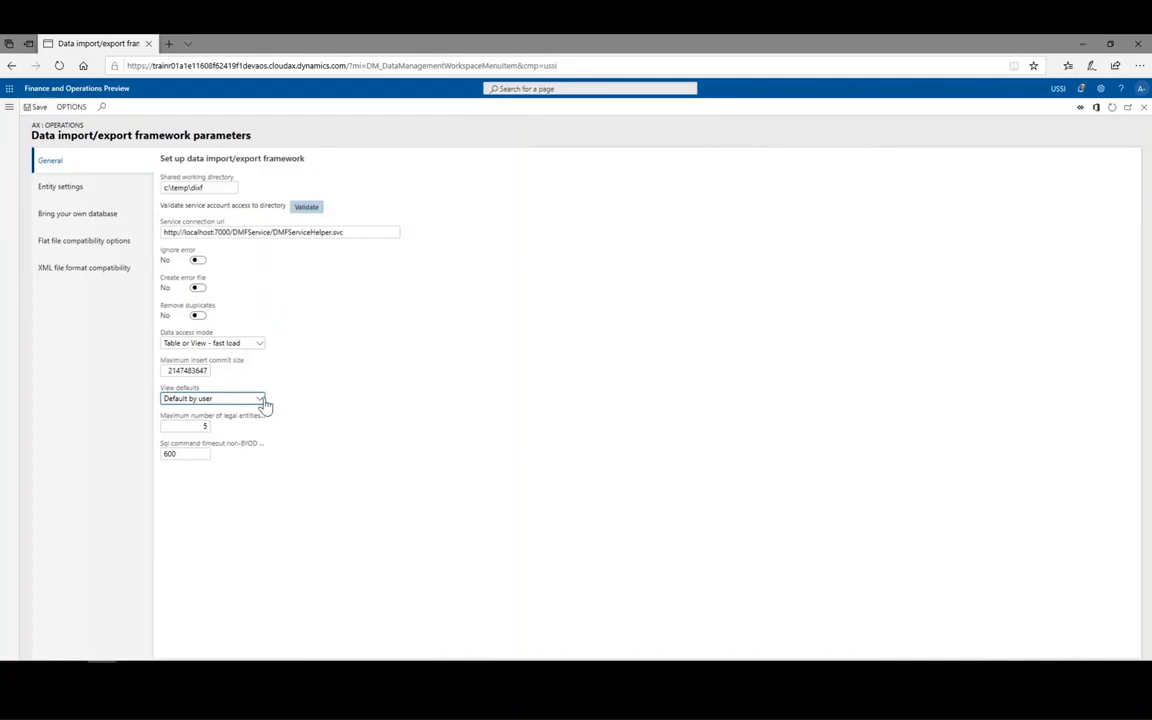
Look at the entity settings and the entity import execution parameters, and return to the framework parameters
{"action": "left_click", "coordinate": [70, 192]}
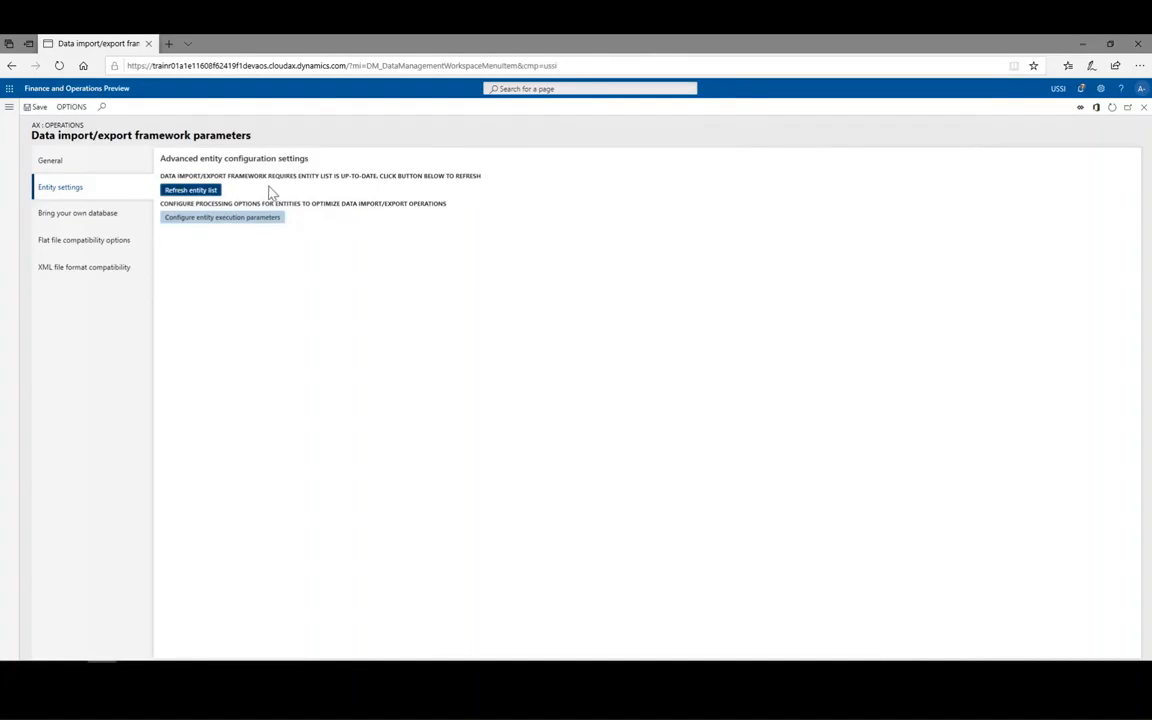
{"action": "left_click", "coordinate": [188, 219]}
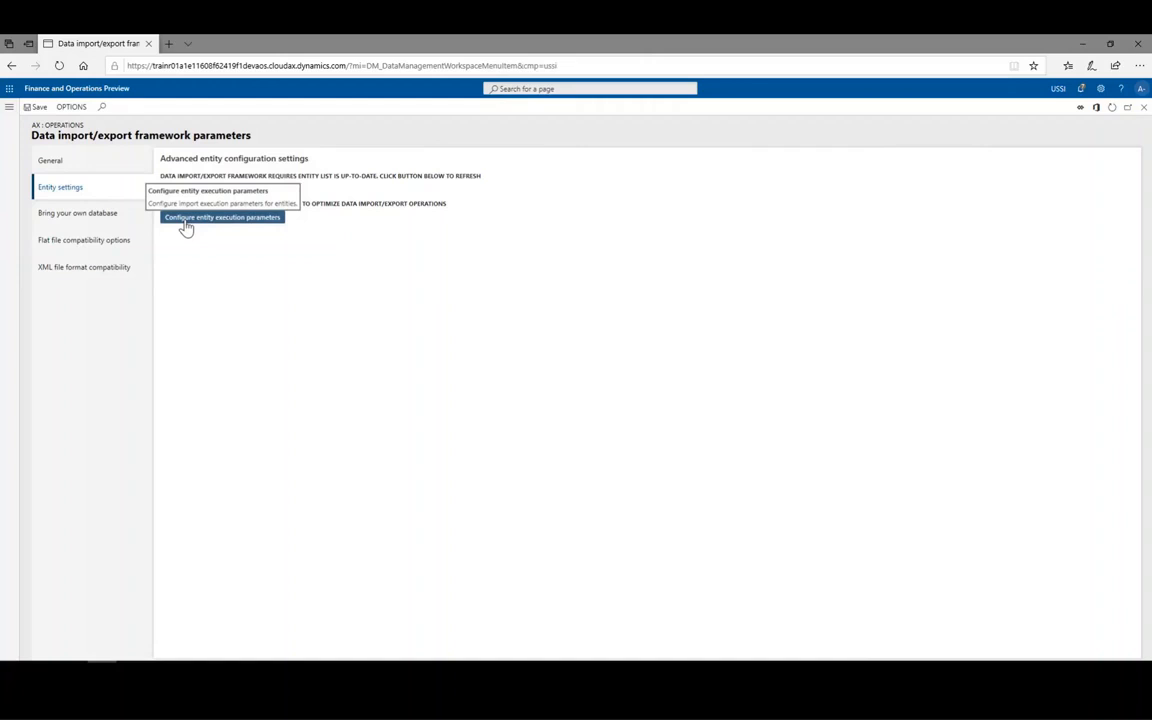
{"action": "left_click", "coordinate": [186, 226]}
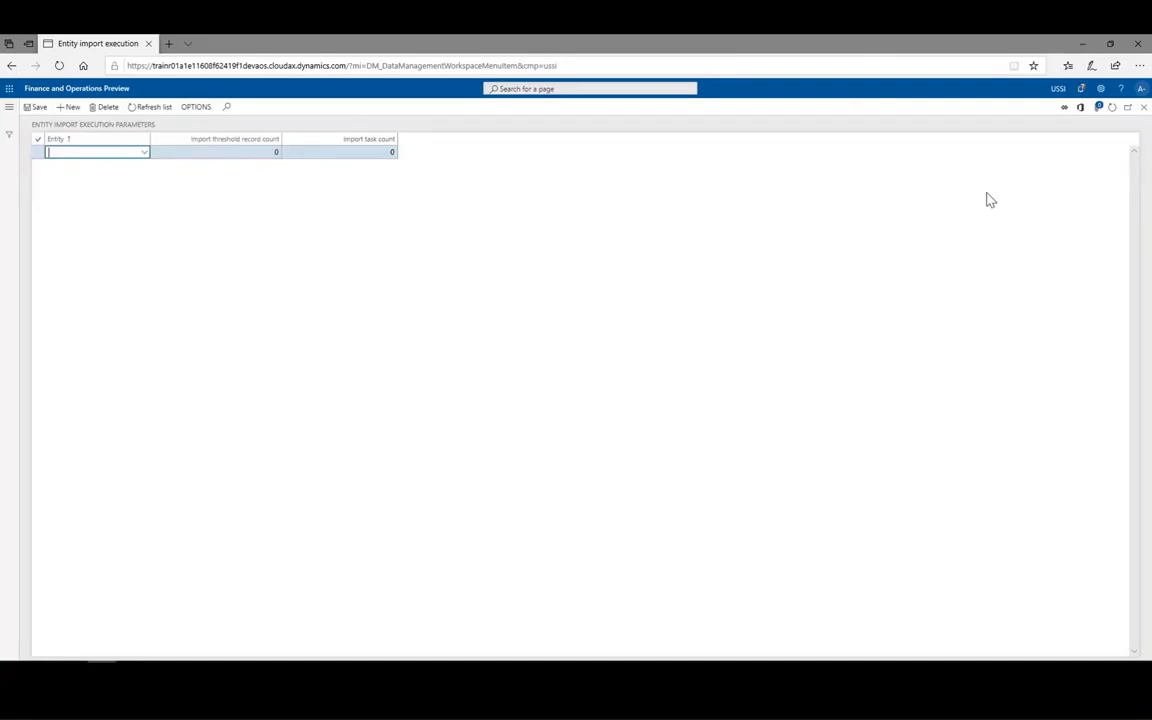
{"action": "left_click", "coordinate": [1143, 108]}
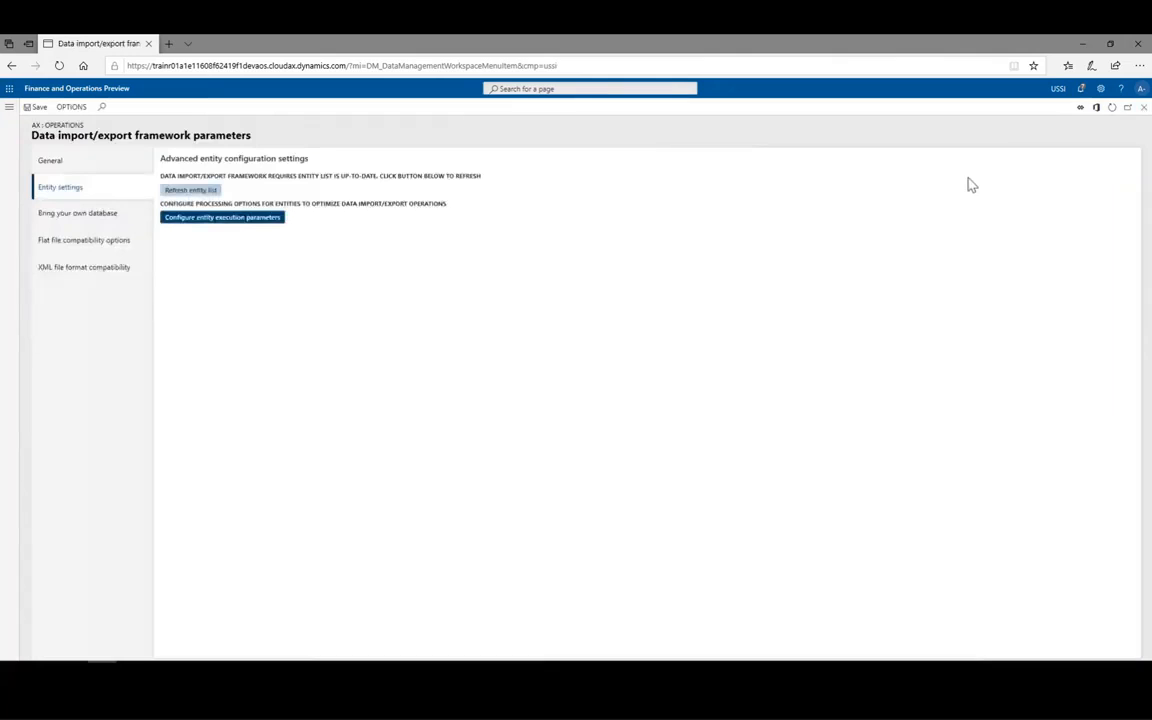
Review the bring your own database, flat file and XML compatibility settings, and close the framework parameters
{"action": "left_click", "coordinate": [103, 224]}
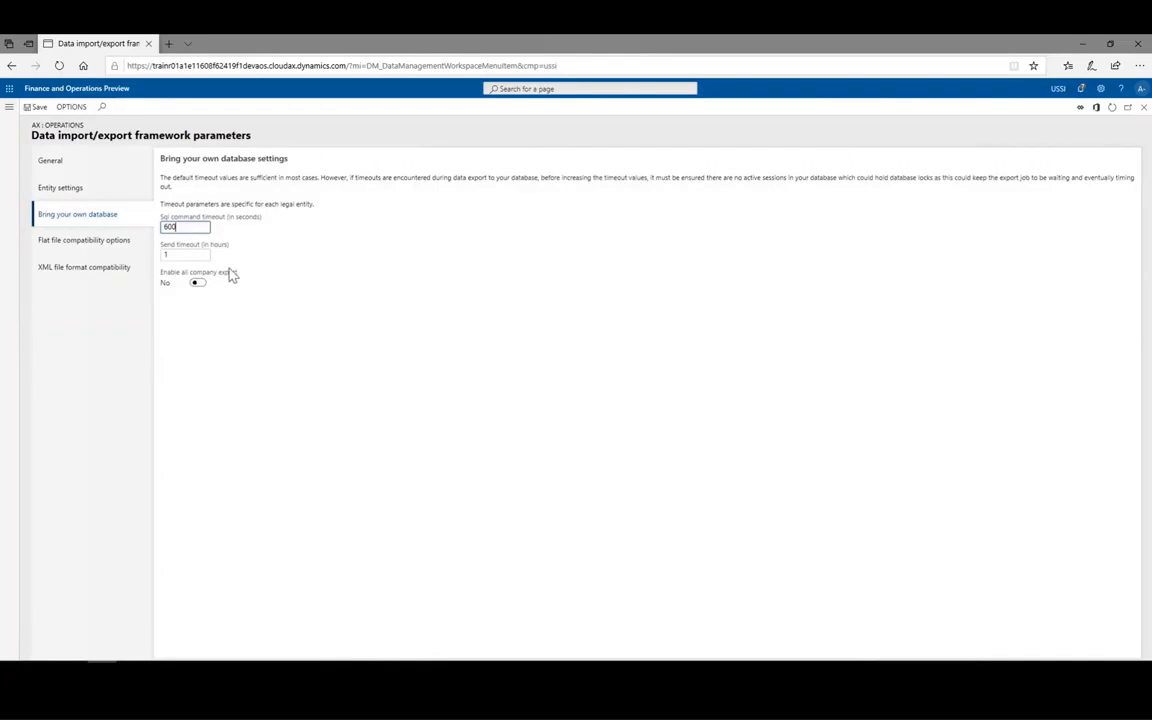
{"action": "left_click", "coordinate": [80, 246]}
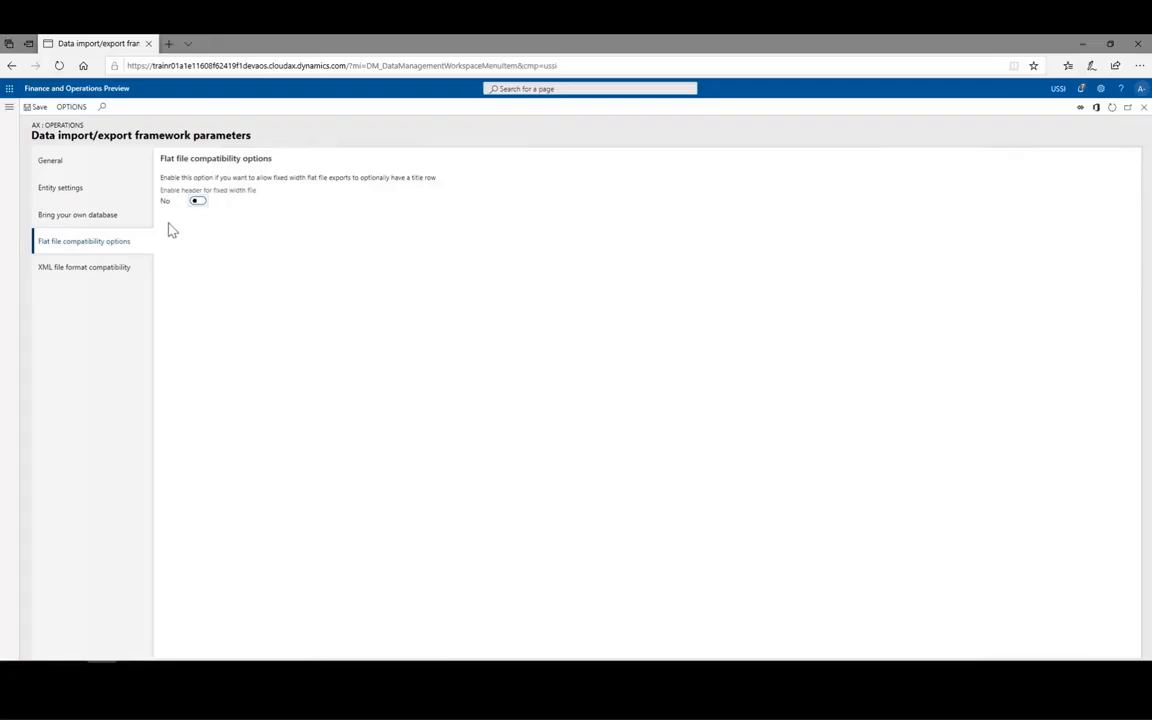
{"action": "left_click", "coordinate": [95, 268]}
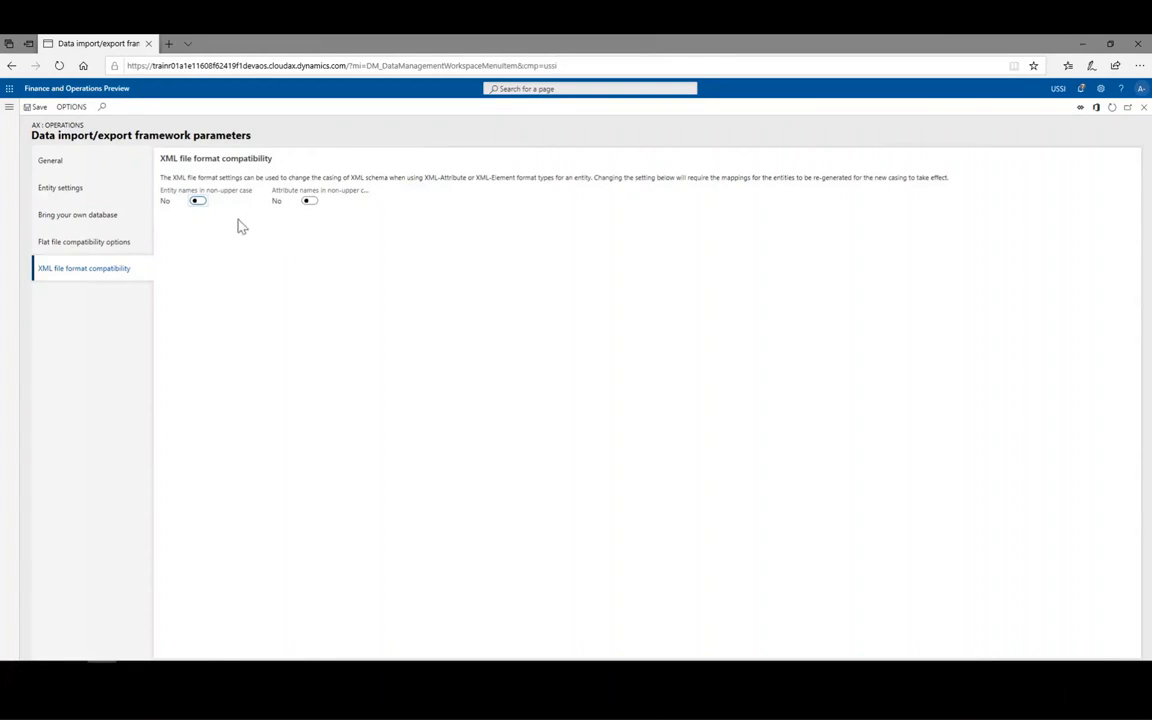
{"action": "left_click", "coordinate": [77, 168]}
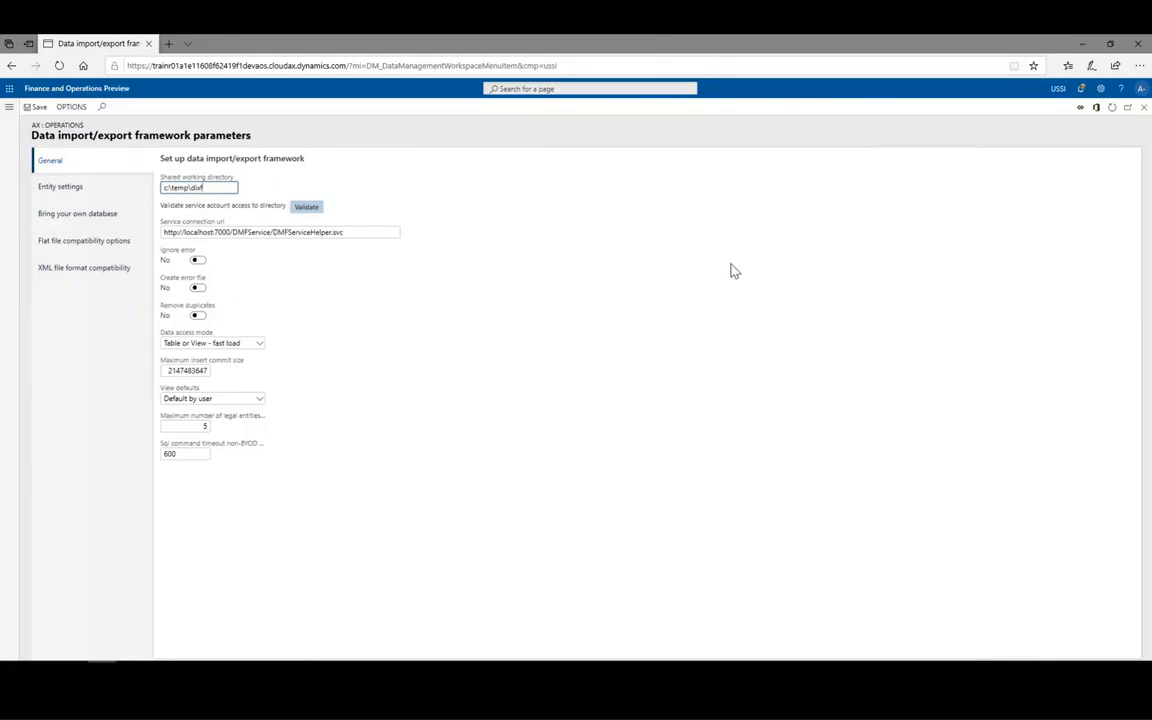
{"action": "left_click", "coordinate": [1145, 110]}
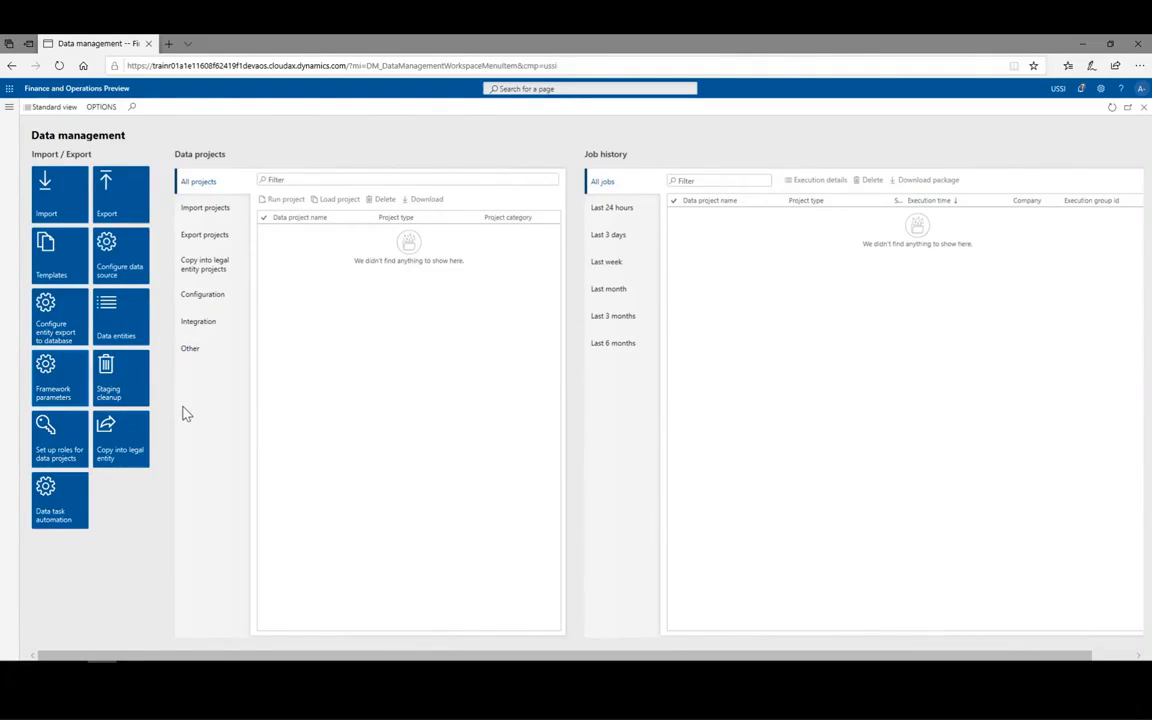
Select the Accountants entity in the data entities list and open its entity structure
{"action": "left_click", "coordinate": [115, 327]}
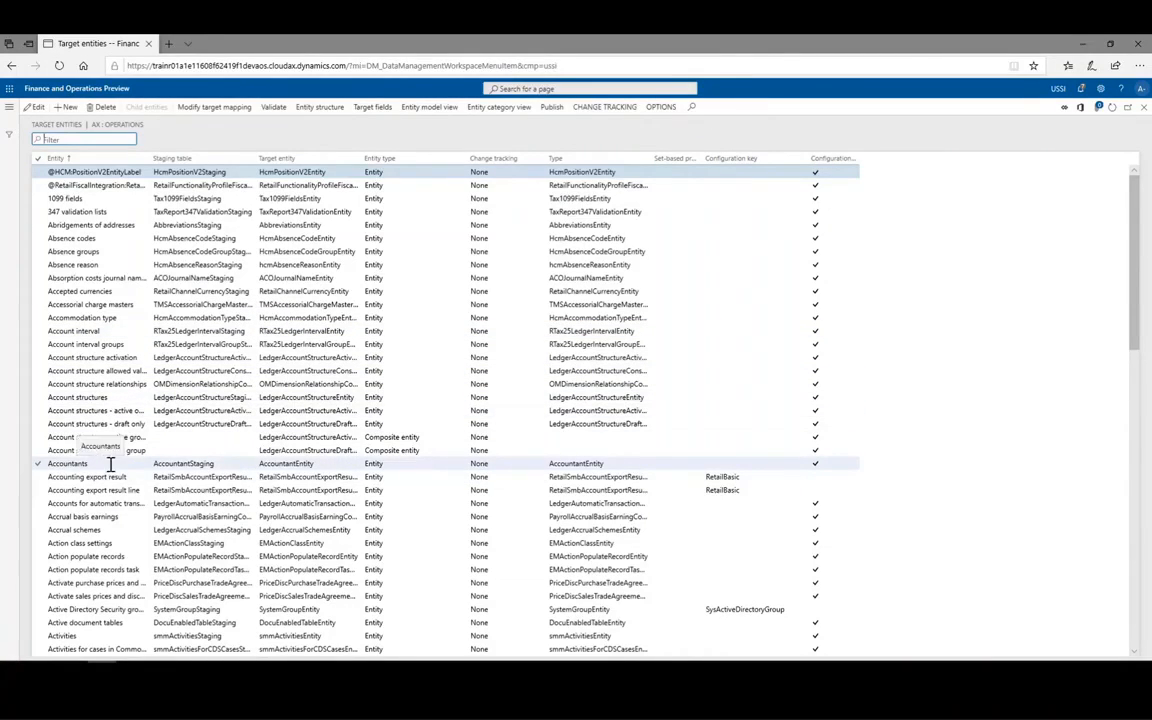
{"action": "left_click", "coordinate": [38, 468]}
{"action": "left_click", "coordinate": [38, 465]}
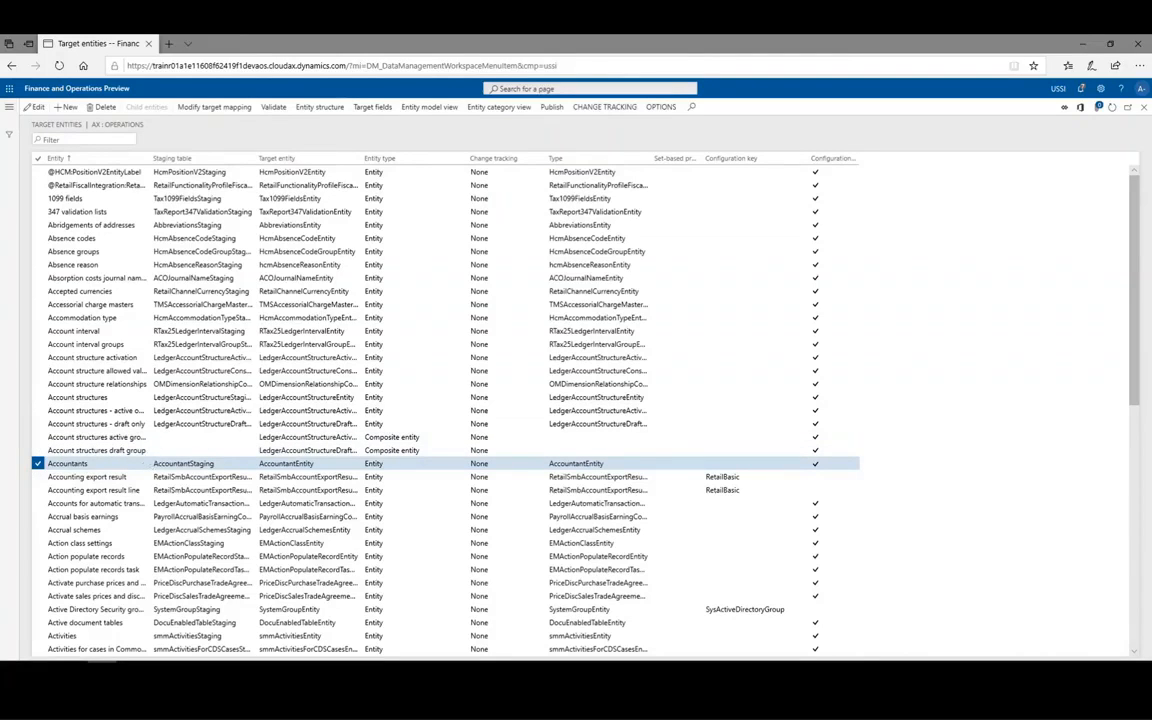
{"action": "key", "text": "alt+Tab"}
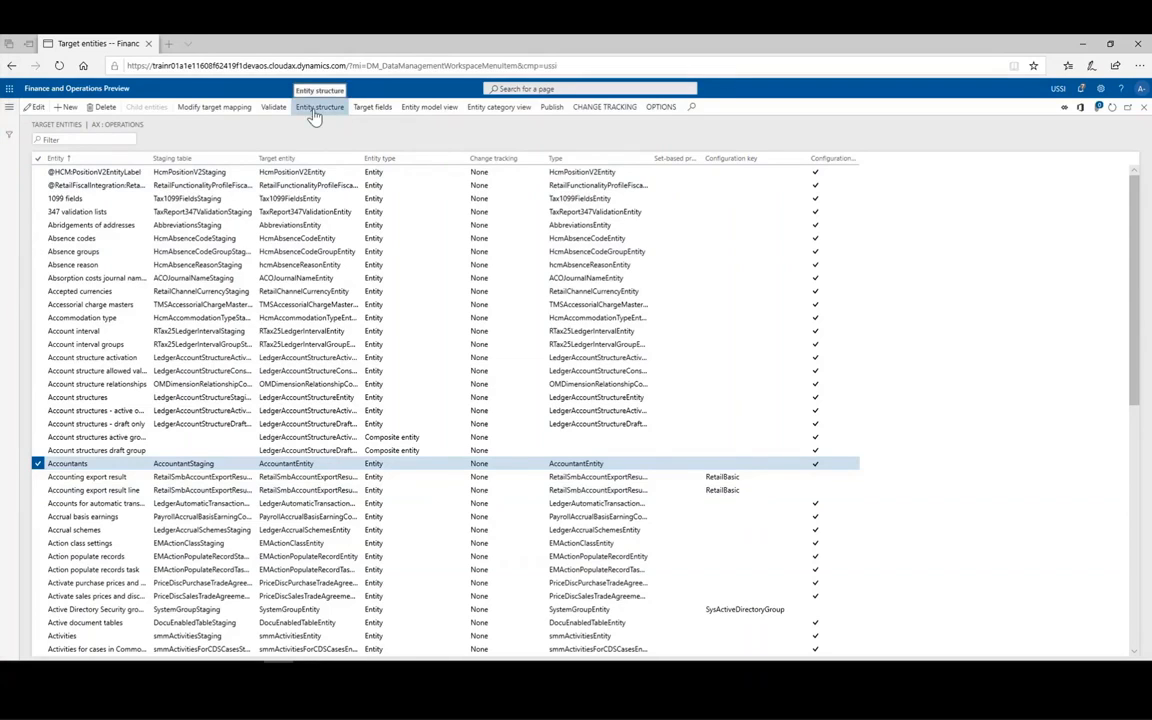
{"action": "left_click", "coordinate": [314, 112]}
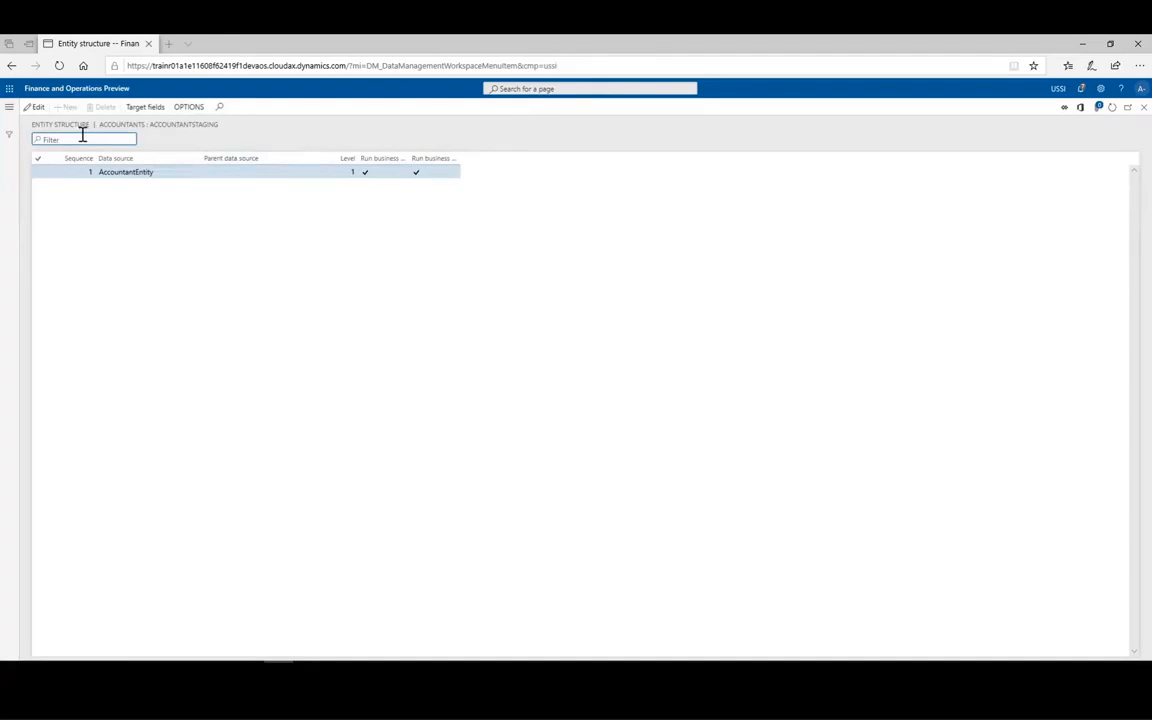
Make the Accountants entity structure editable and widen the two Run business columns until their full headings are readable
{"action": "left_click", "coordinate": [36, 110]}
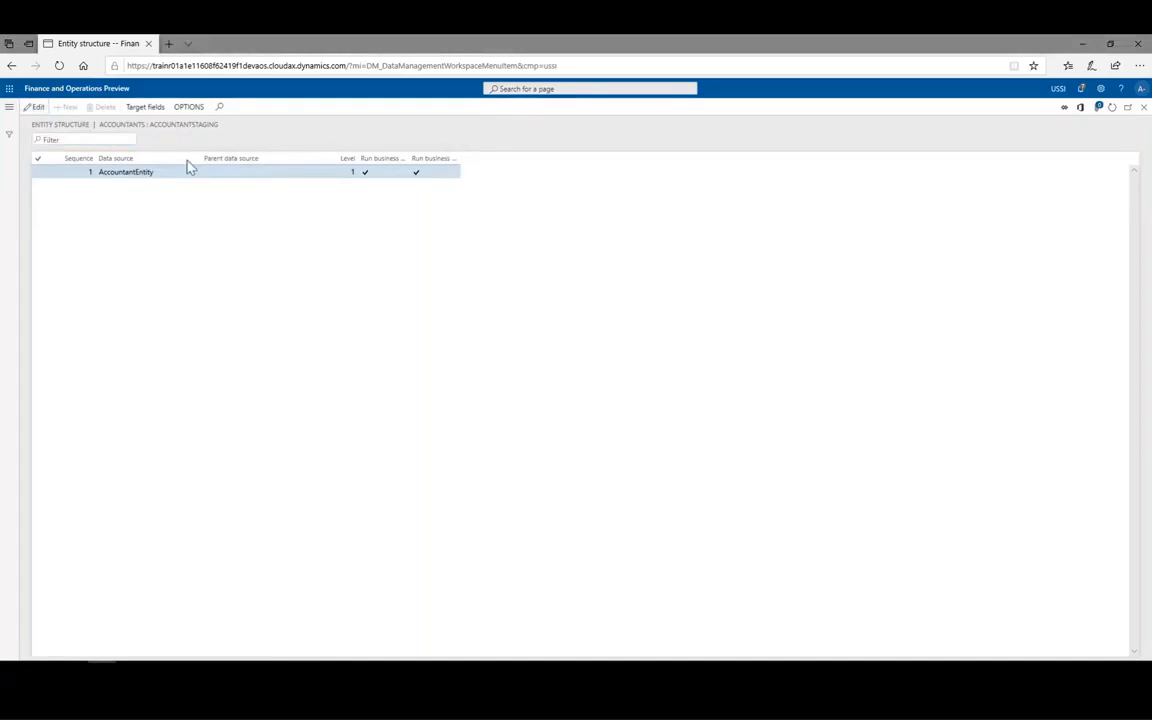
{"action": "left_click", "coordinate": [365, 172]}
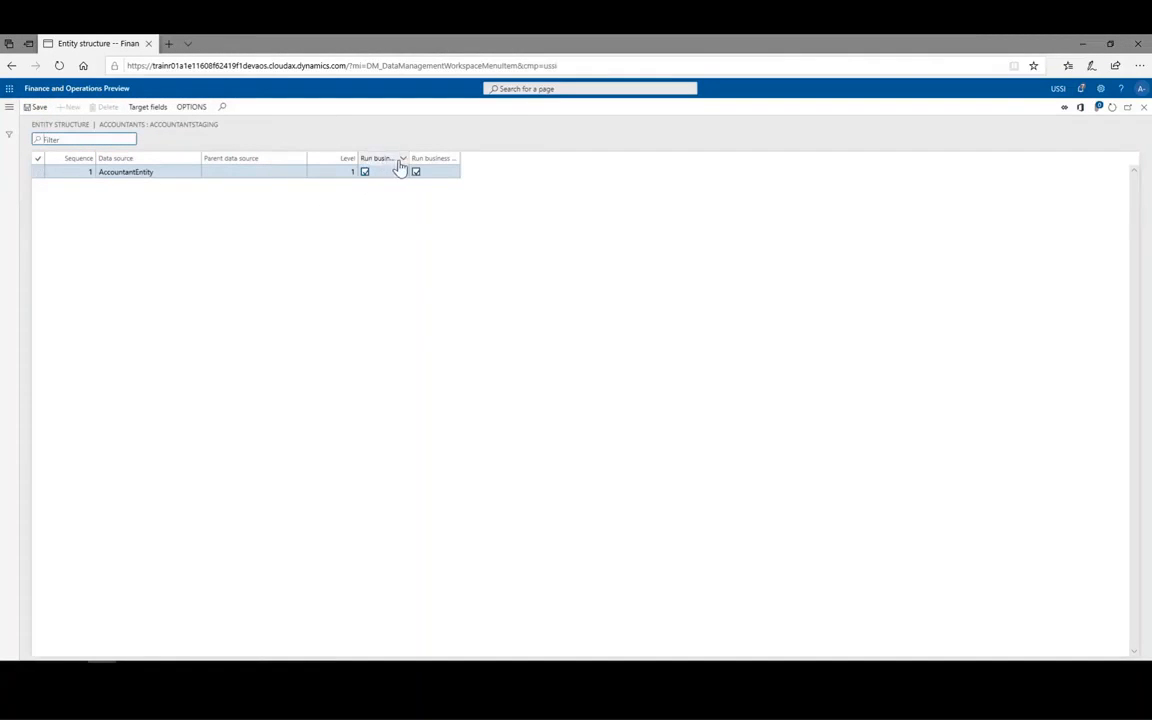
{"action": "left_click_drag", "start_coordinate": [407, 158], "coordinate": [452, 159]}
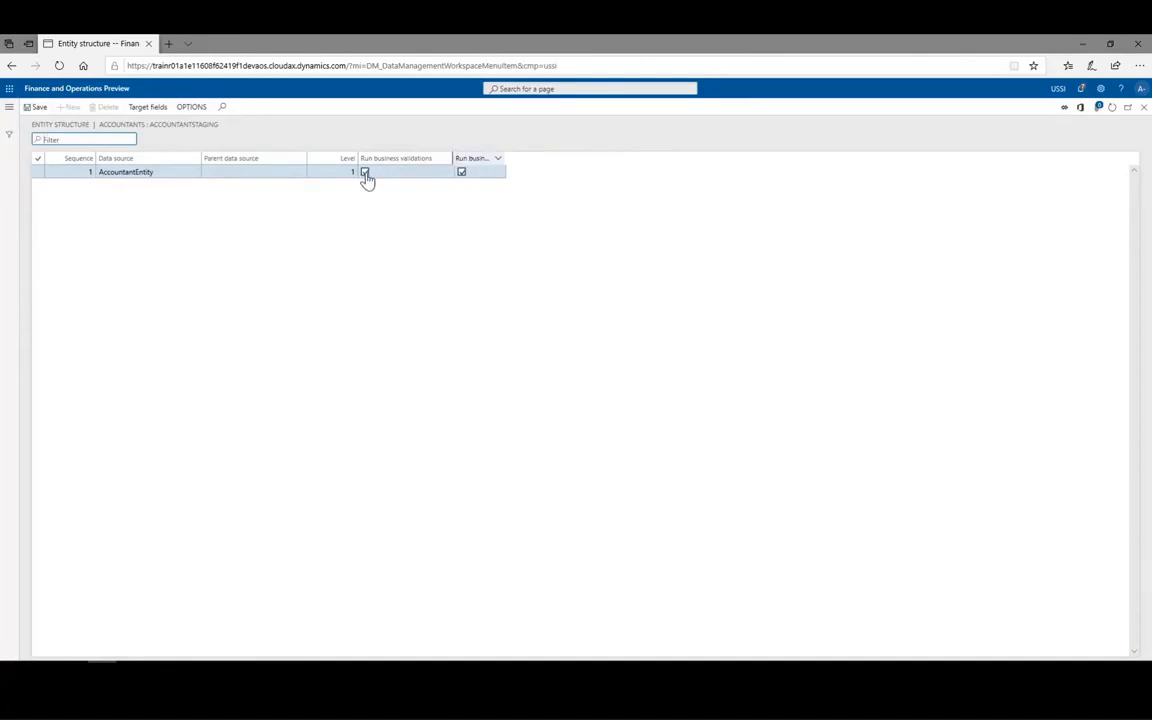
{"action": "left_click_drag", "start_coordinate": [500, 158], "coordinate": [558, 158]}
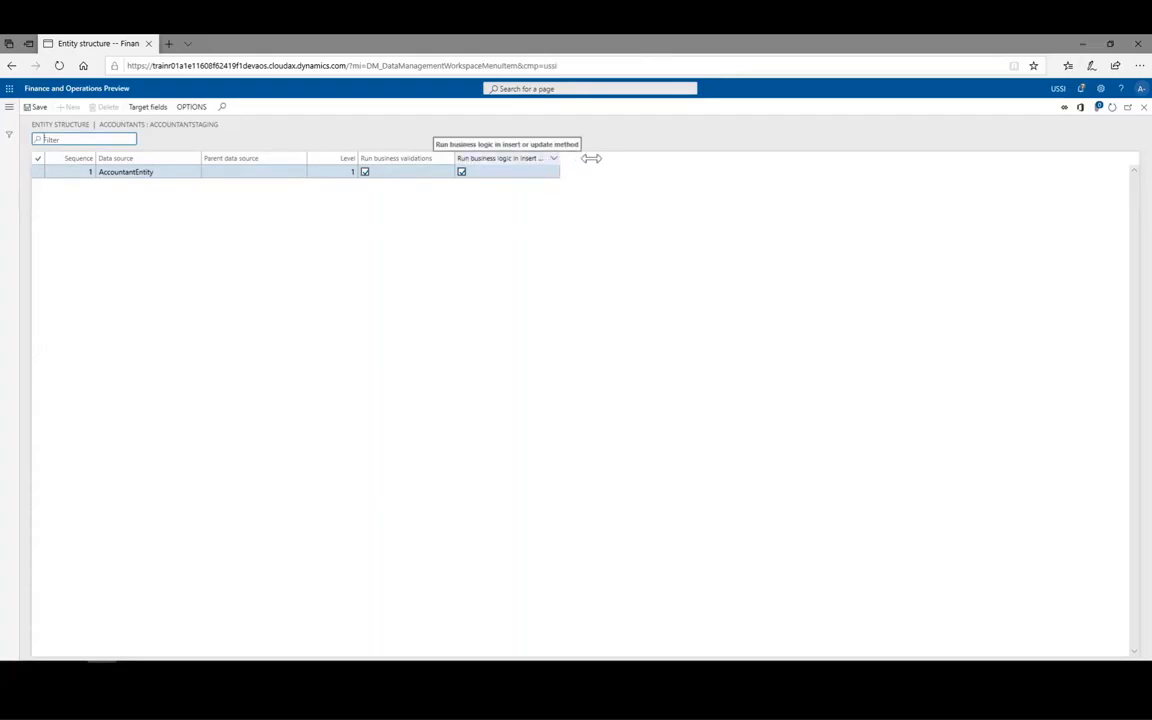
{"action": "left_click_drag", "start_coordinate": [602, 159], "coordinate": [604, 159]}
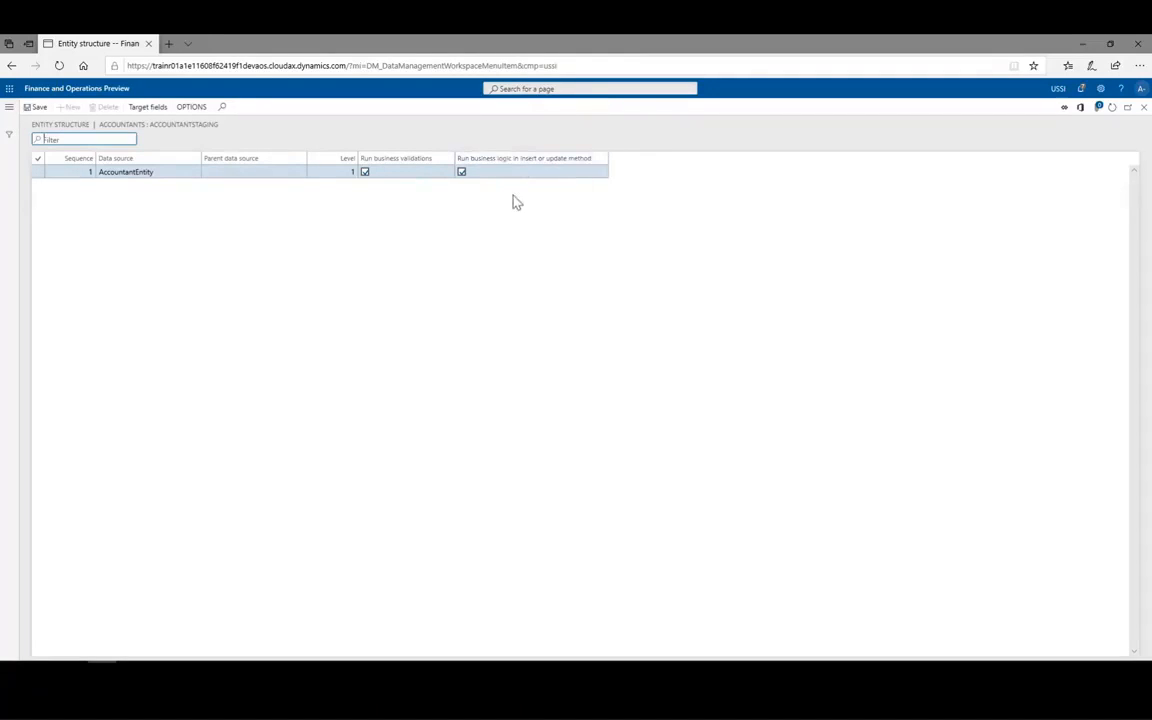
Turn business validations and insert/update business logic off and back on for AccountantEntity, and close the entity structure
{"action": "left_click", "coordinate": [365, 174]}
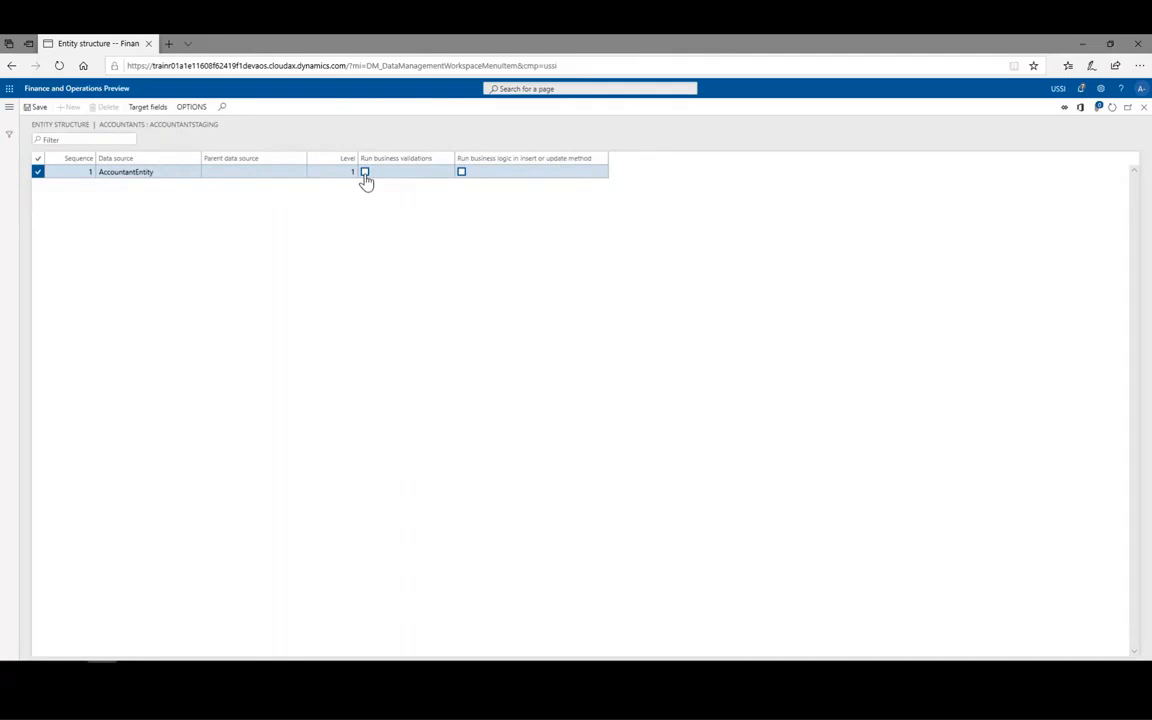
{"action": "left_click", "coordinate": [365, 174]}
{"action": "left_click", "coordinate": [462, 174]}
{"action": "left_click", "coordinate": [1144, 108]}
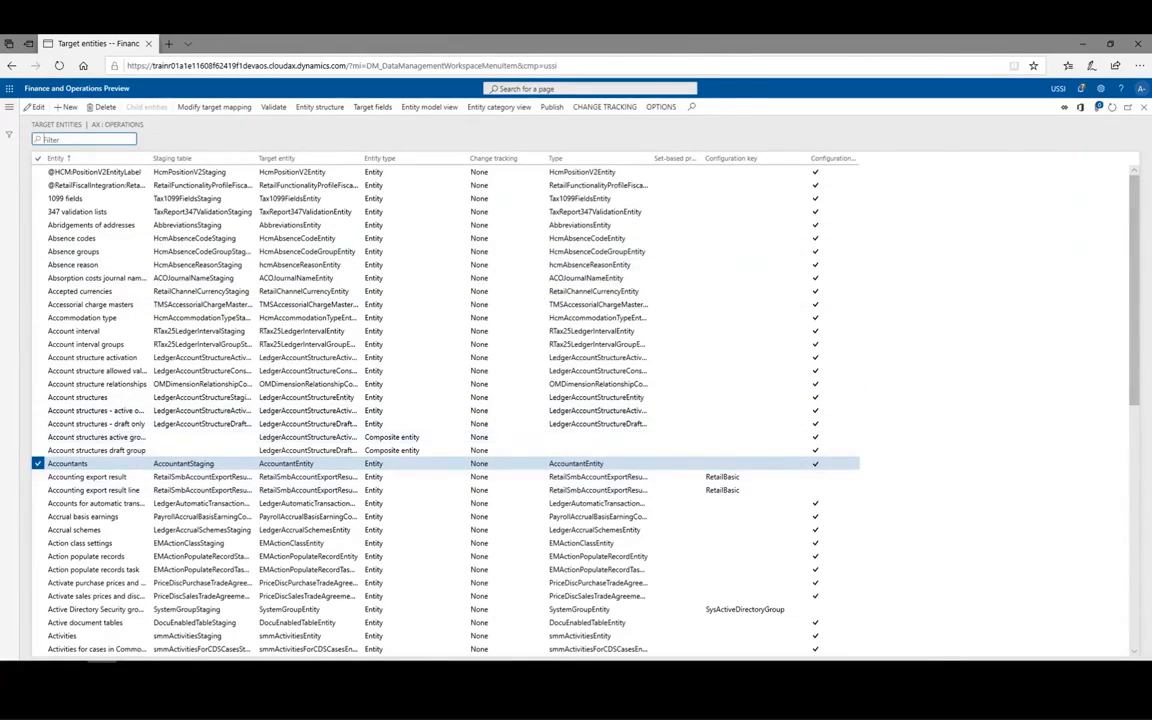
Open the target fields of the Accountants entity and make the field list editable
{"action": "left_click", "coordinate": [278, 662]}
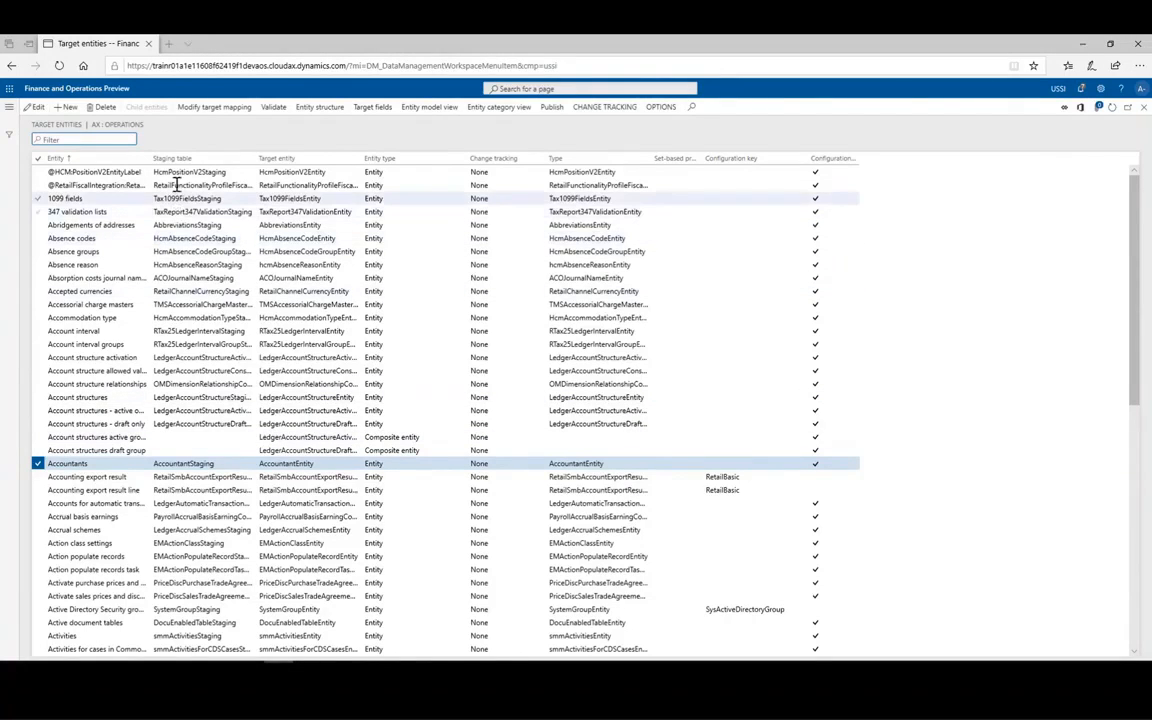
{"action": "left_click", "coordinate": [372, 110]}
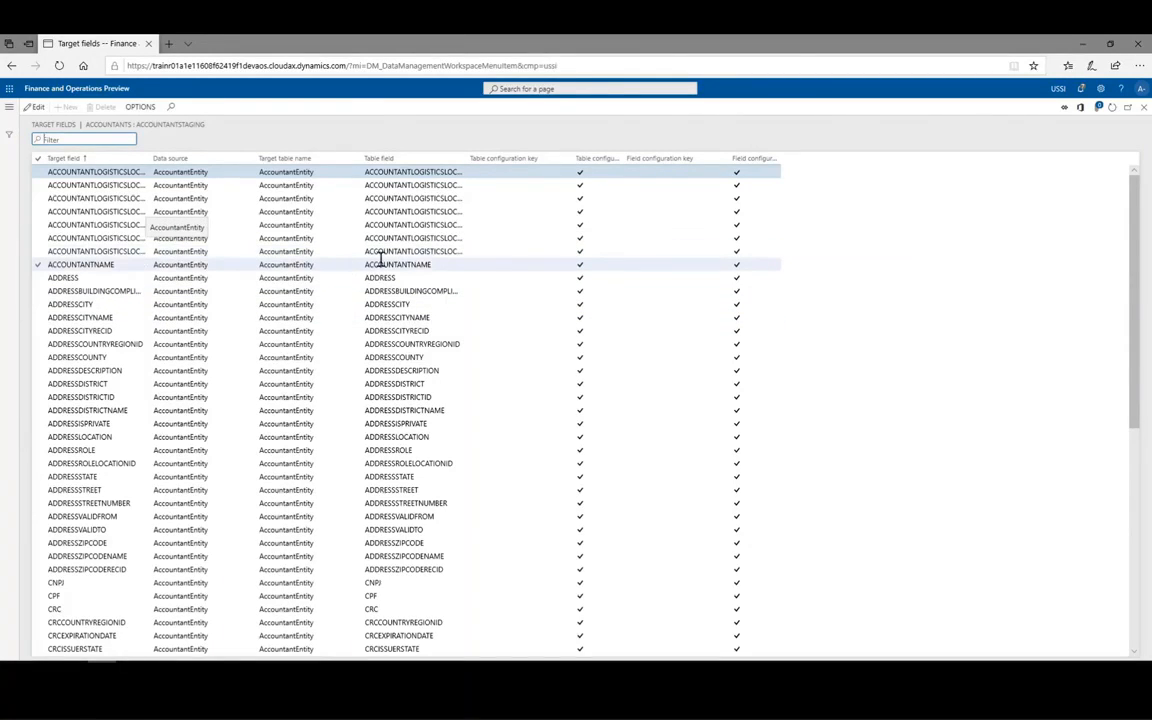
{"action": "left_click", "coordinate": [35, 107]}
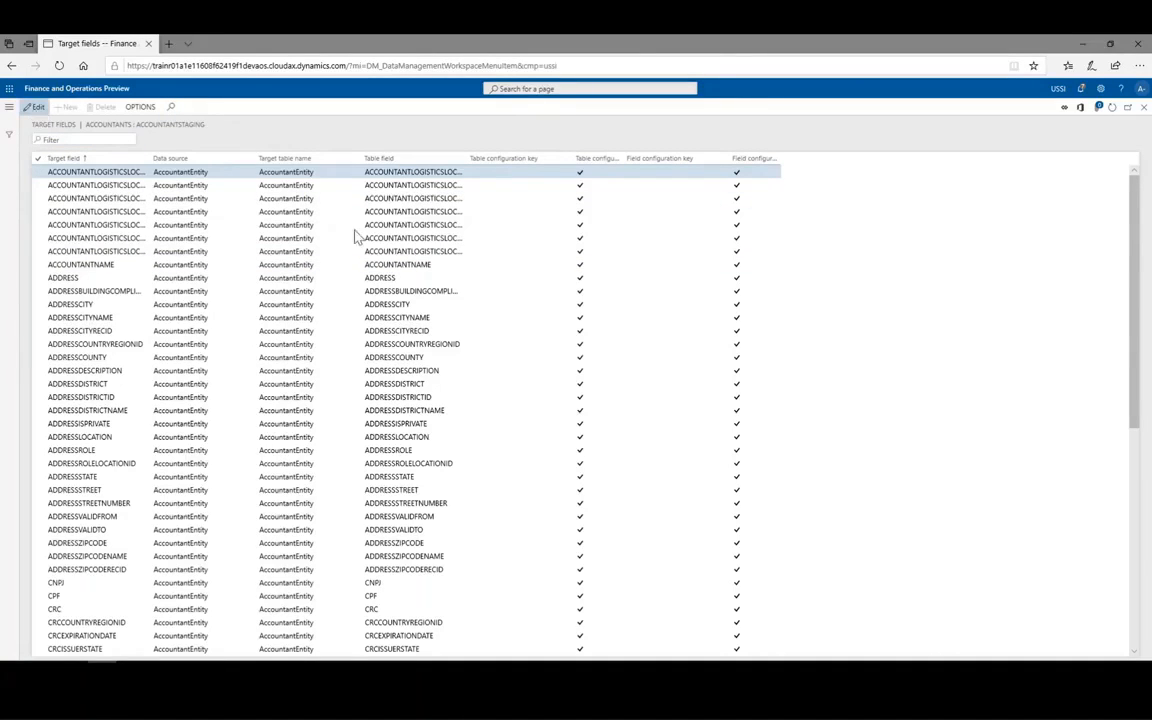
Examine the Accountants target fields with their table and field configuration columns, and close the list
{"action": "scroll", "coordinate": [450, 236], "scroll_direction": "down", "scroll_amount": 7}
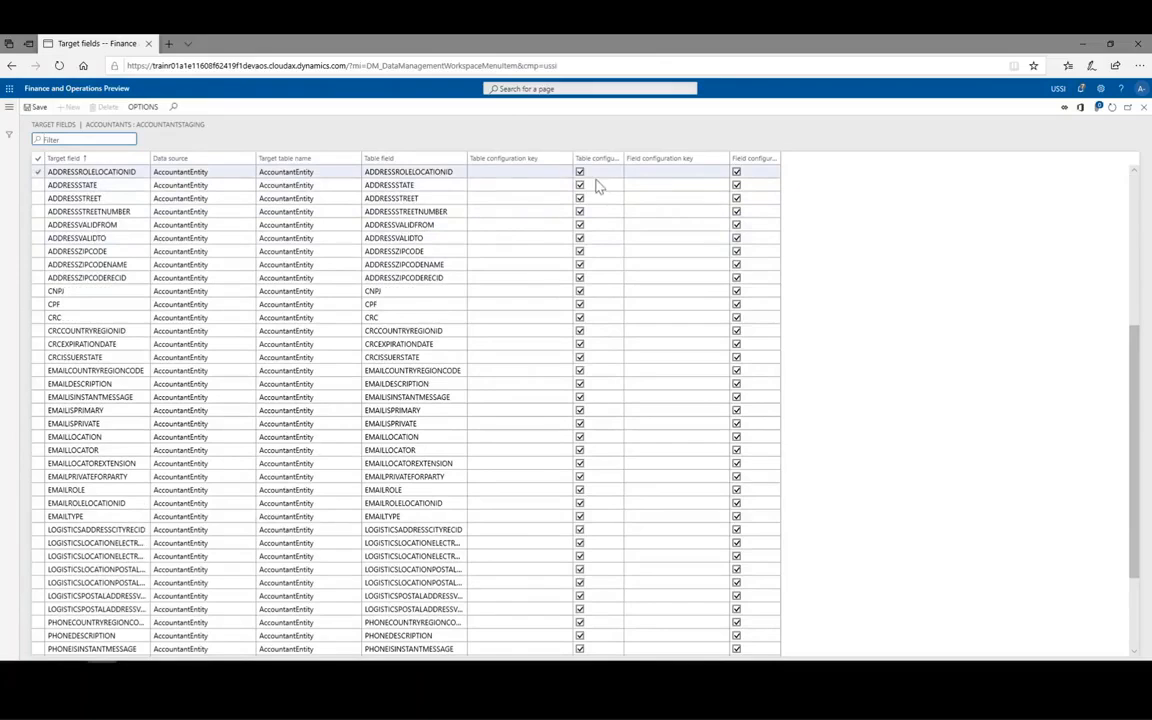
{"action": "left_click", "coordinate": [396, 348]}
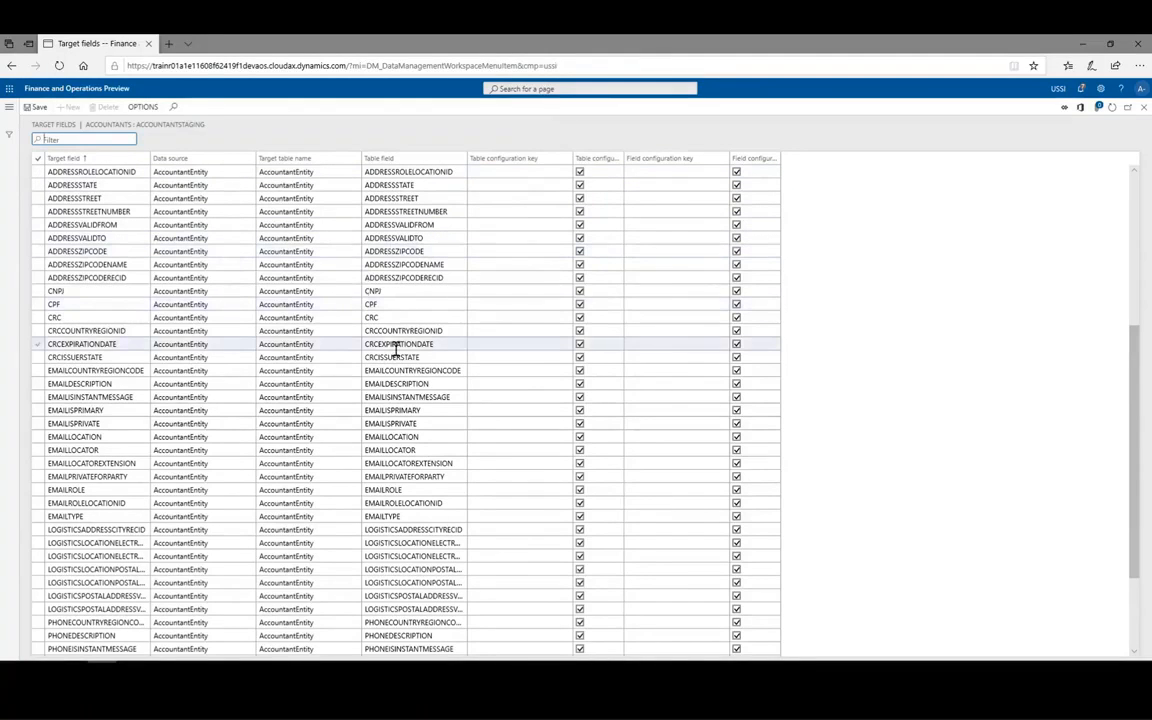
{"action": "left_click", "coordinate": [436, 477]}
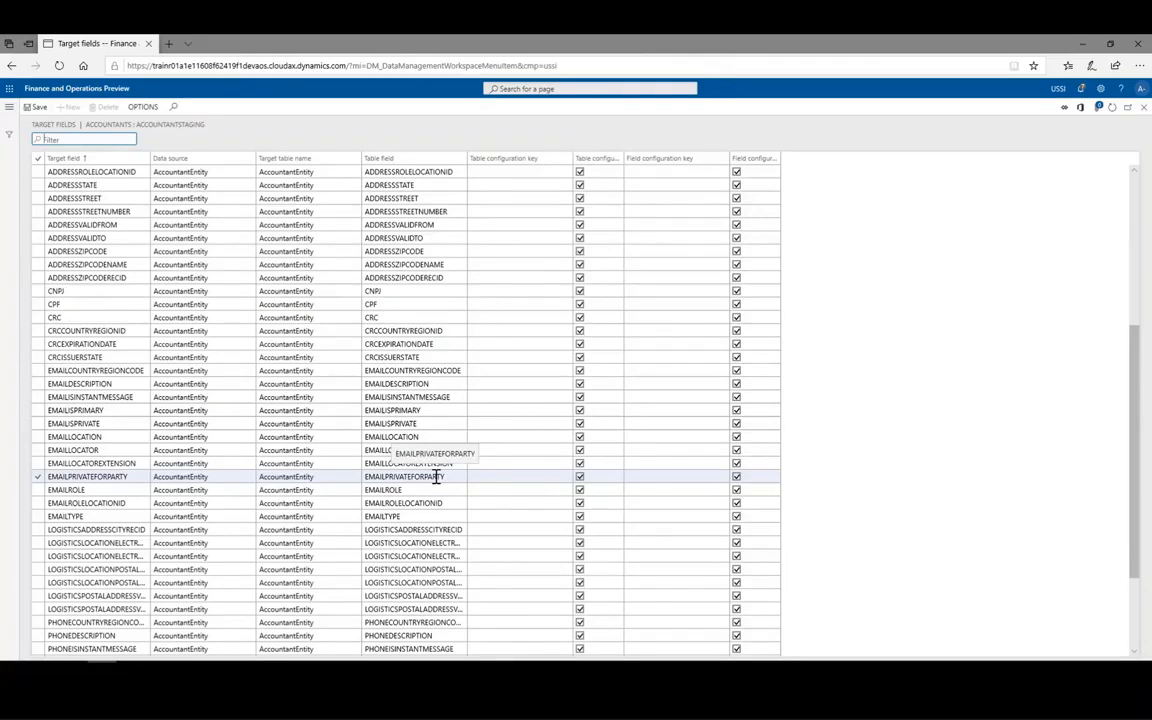
{"action": "left_click", "coordinate": [489, 370]}
{"action": "scroll", "coordinate": [490, 367], "scroll_direction": "down", "scroll_amount": 2}
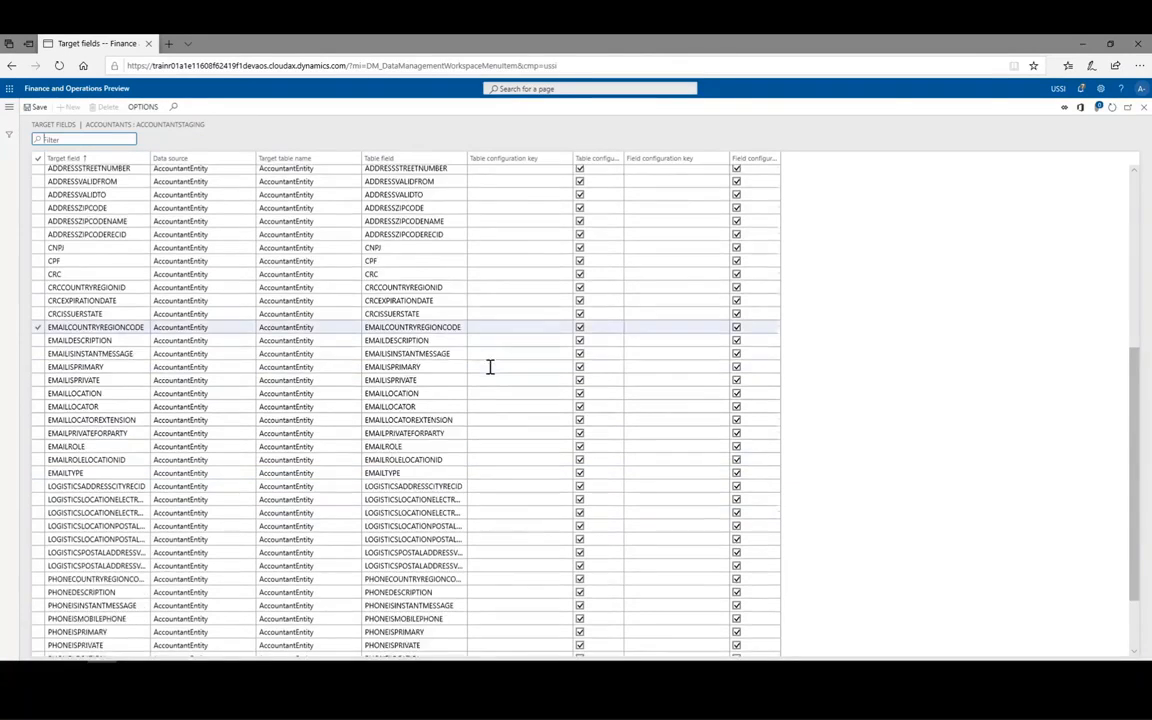
{"action": "scroll", "coordinate": [489, 367], "scroll_direction": "up", "scroll_amount": 4}
{"action": "left_click", "coordinate": [507, 290]}
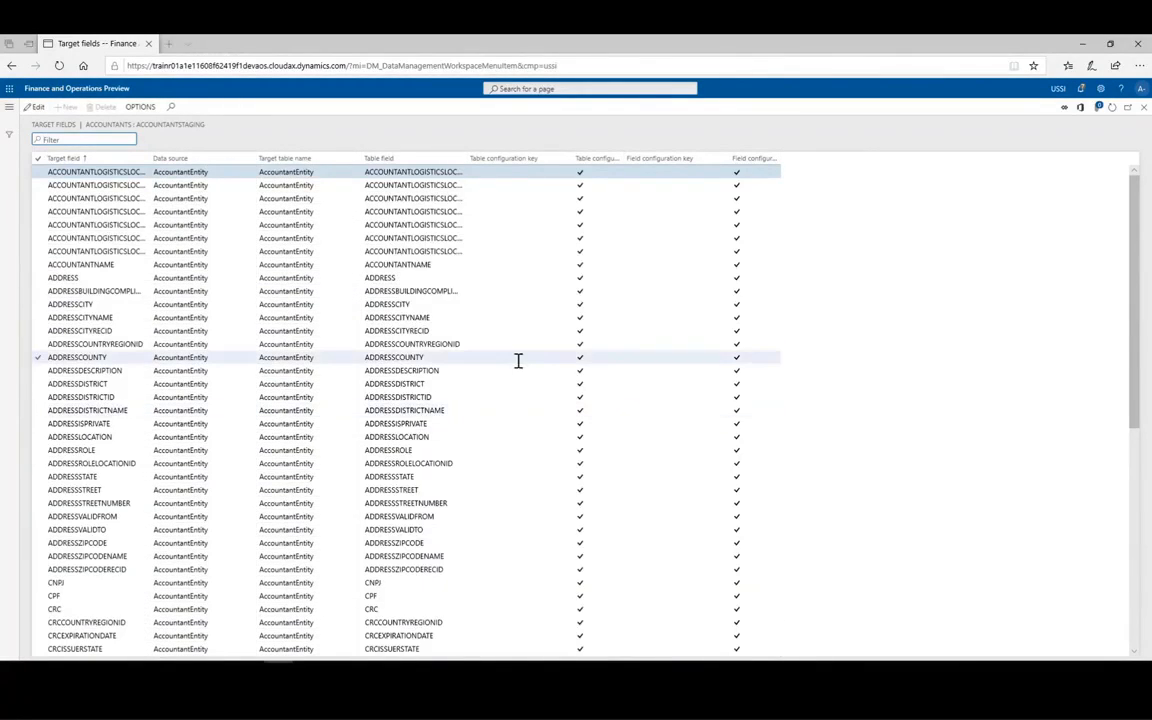
{"action": "left_click", "coordinate": [1143, 115]}
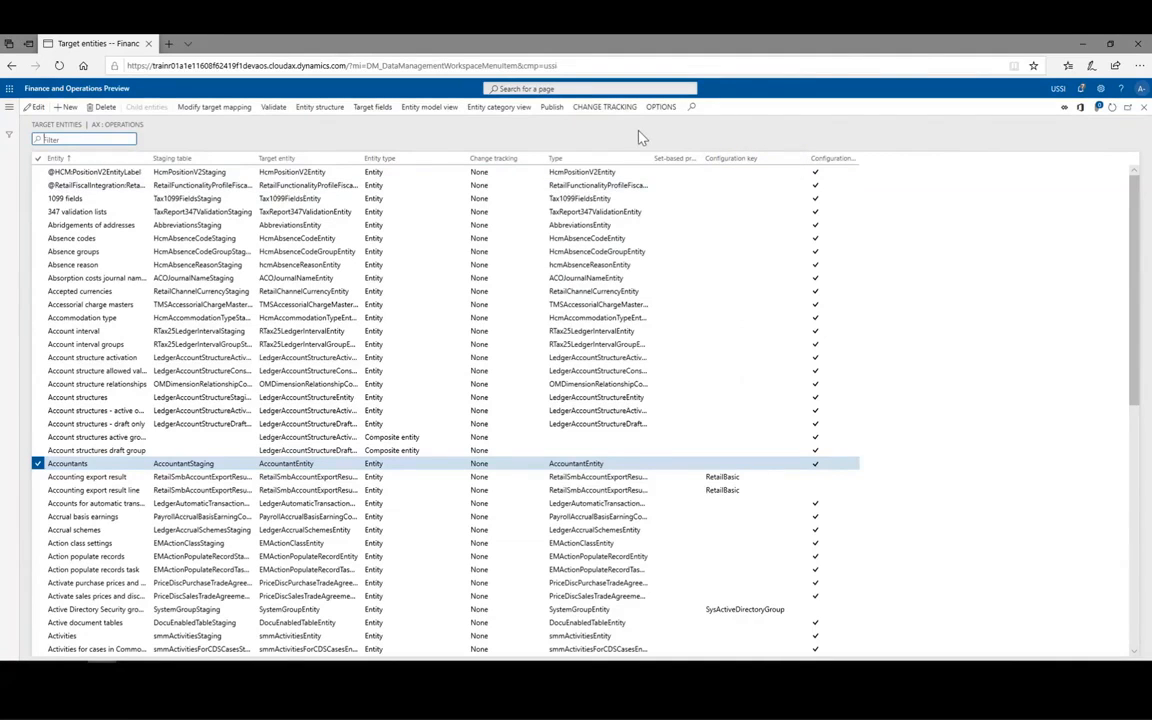
Open the entity model view, look at the Parameters and Master entities under AccountsPayable, and close the view
{"action": "left_click", "coordinate": [420, 112]}
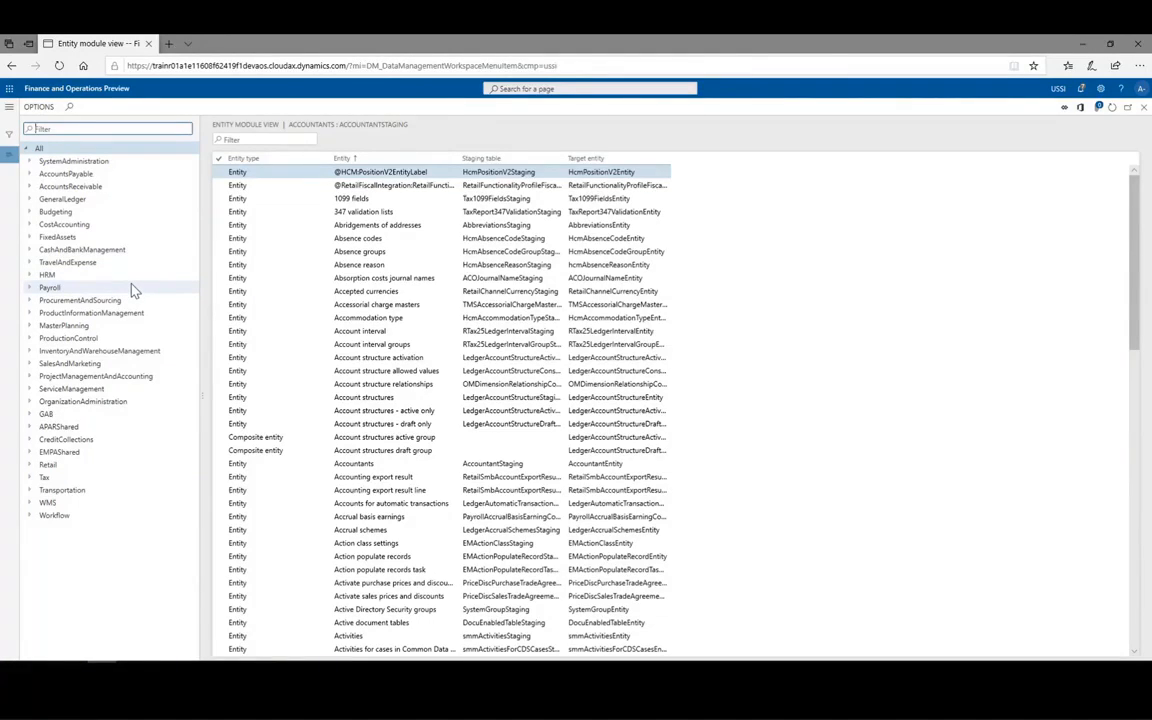
{"action": "left_click", "coordinate": [30, 175]}
{"action": "left_click", "coordinate": [30, 175]}
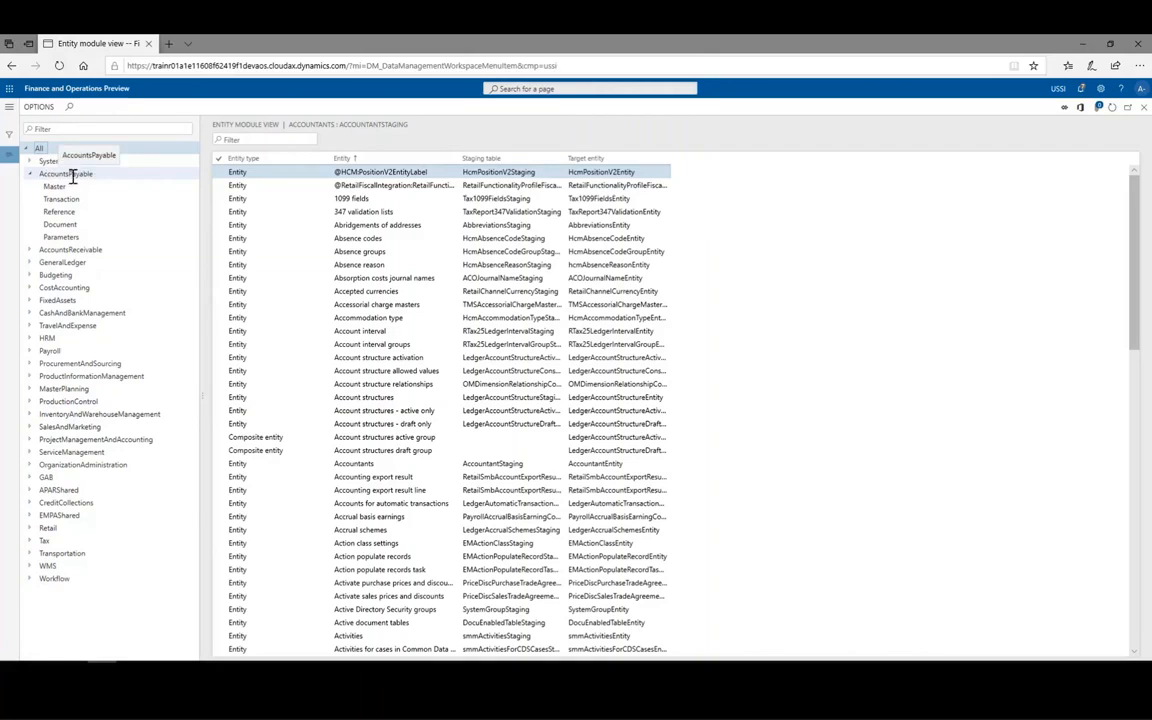
{"action": "left_click", "coordinate": [57, 236]}
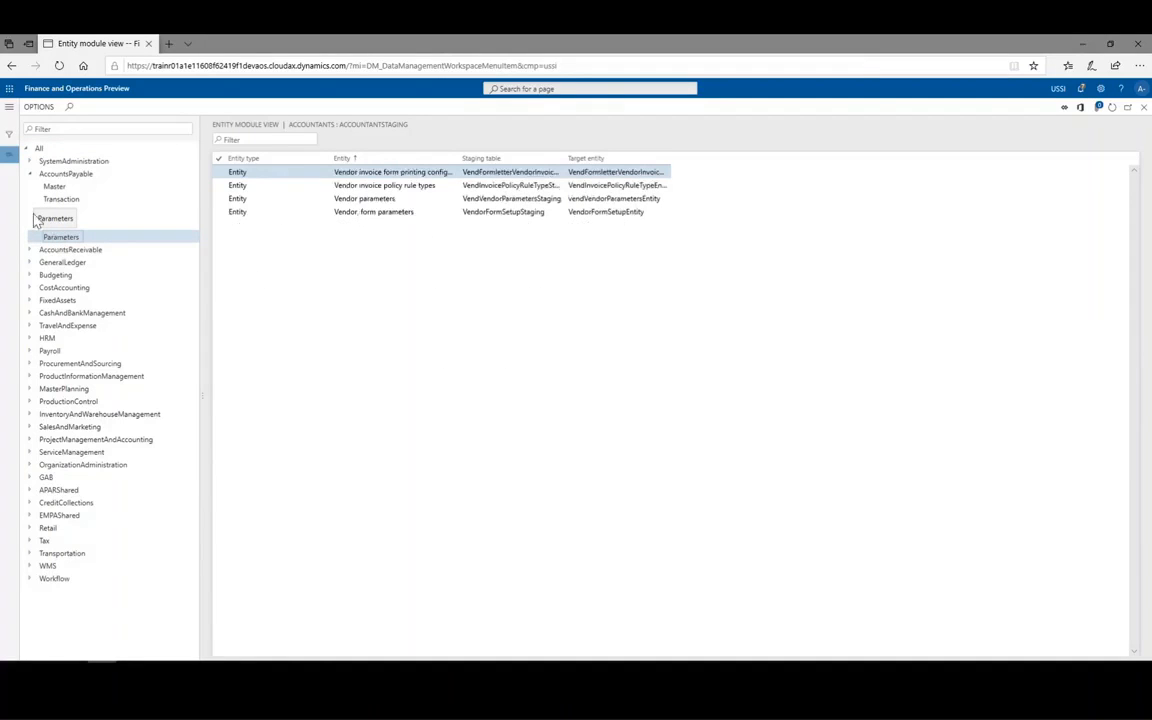
{"action": "left_click", "coordinate": [52, 187]}
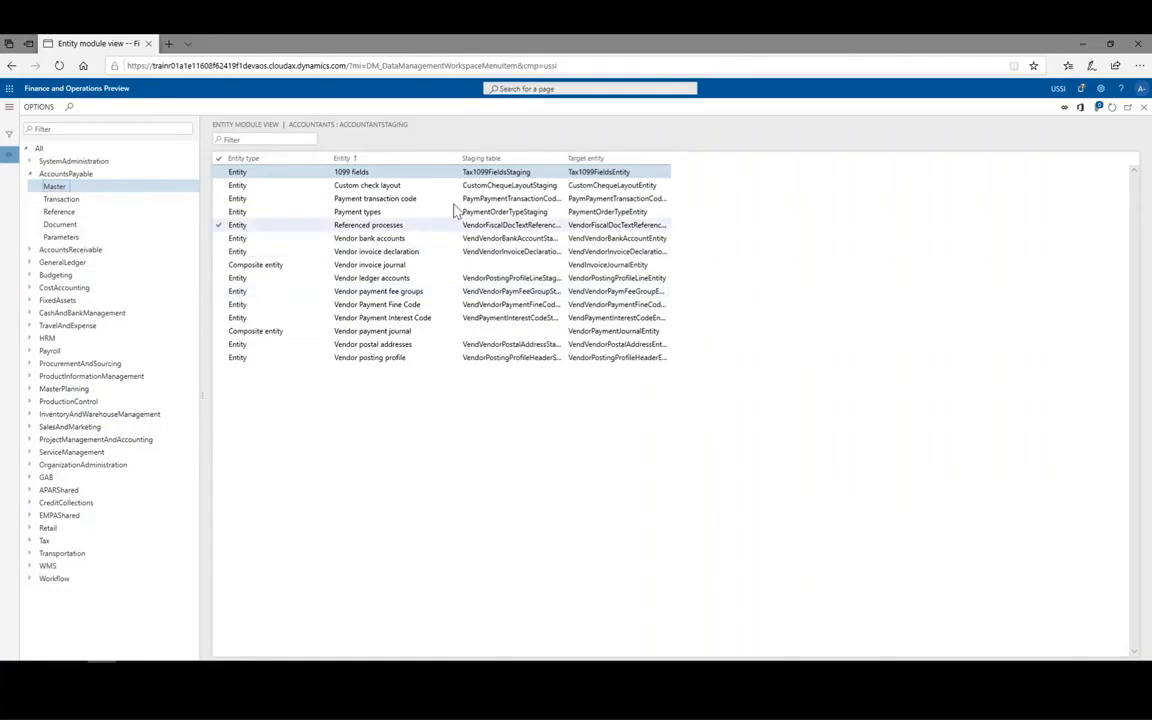
{"action": "left_click", "coordinate": [1144, 108]}
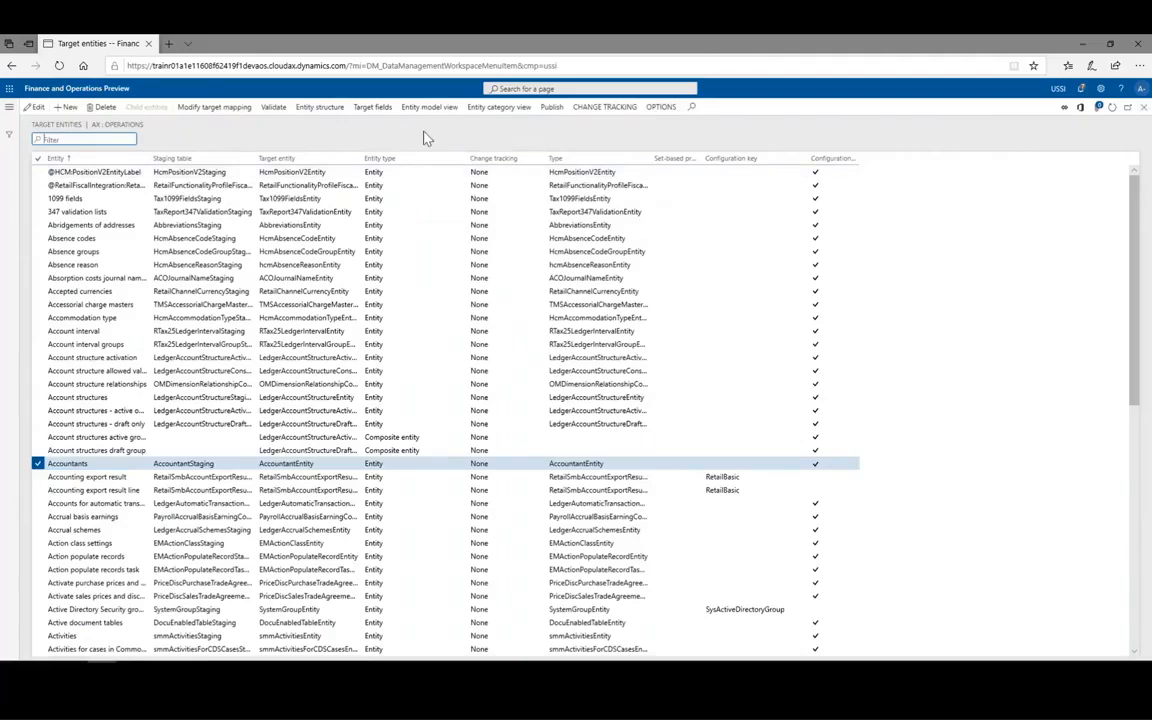
Open the entity category view, look at the Budgeting entities under the Master category, and close the view
{"action": "left_click", "coordinate": [503, 113]}
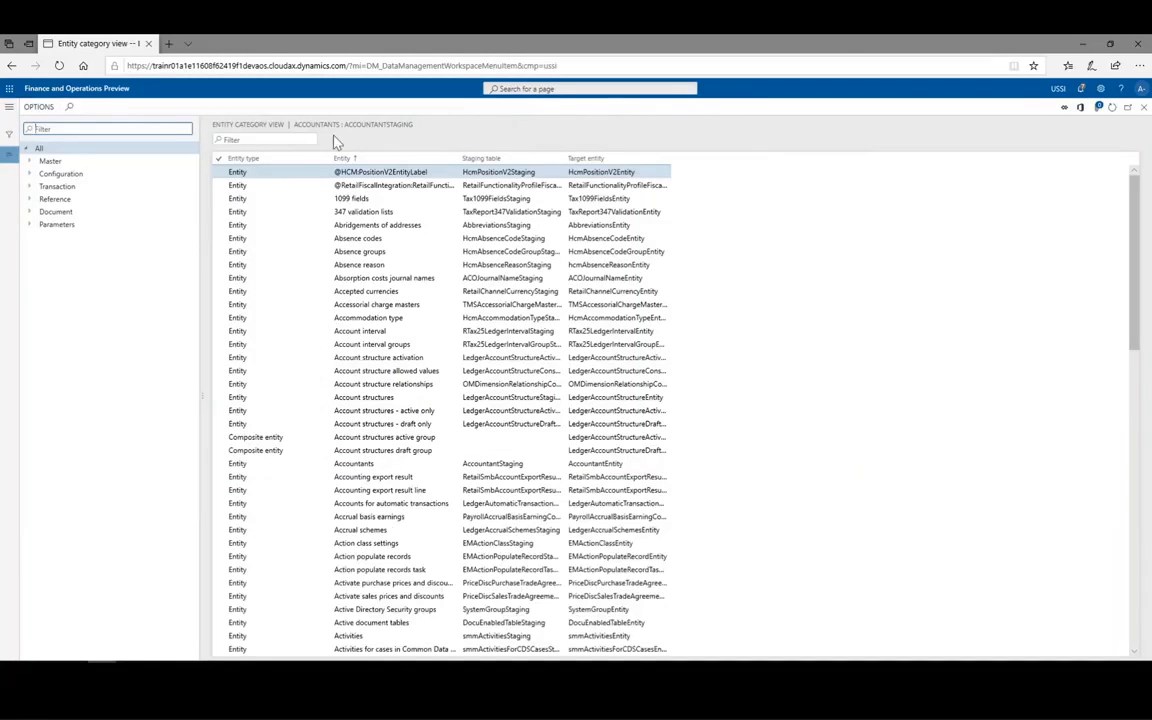
{"action": "left_click", "coordinate": [30, 162]}
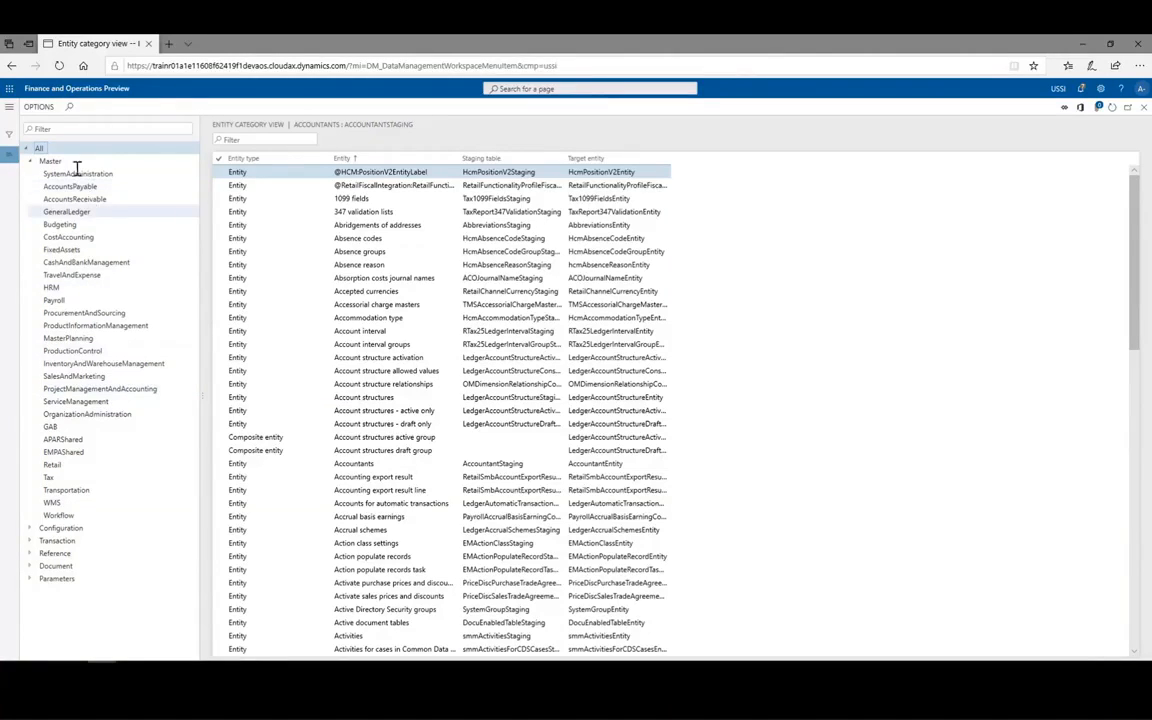
{"action": "left_click", "coordinate": [55, 224]}
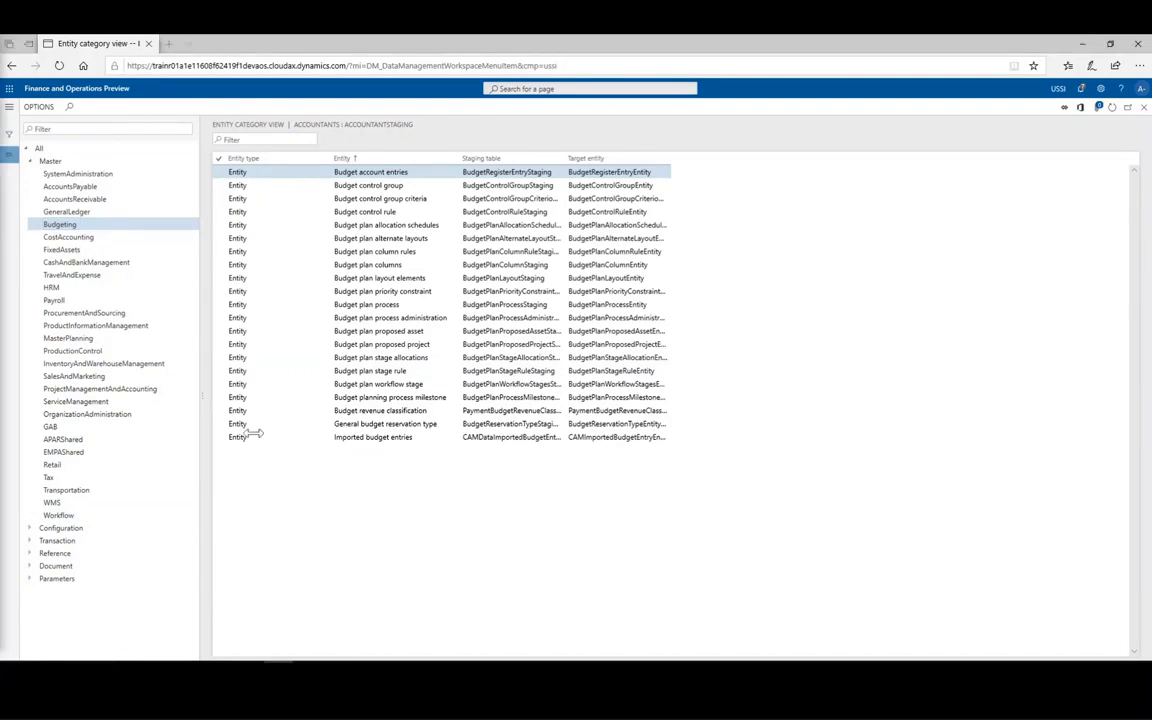
{"action": "left_click", "coordinate": [1145, 109]}
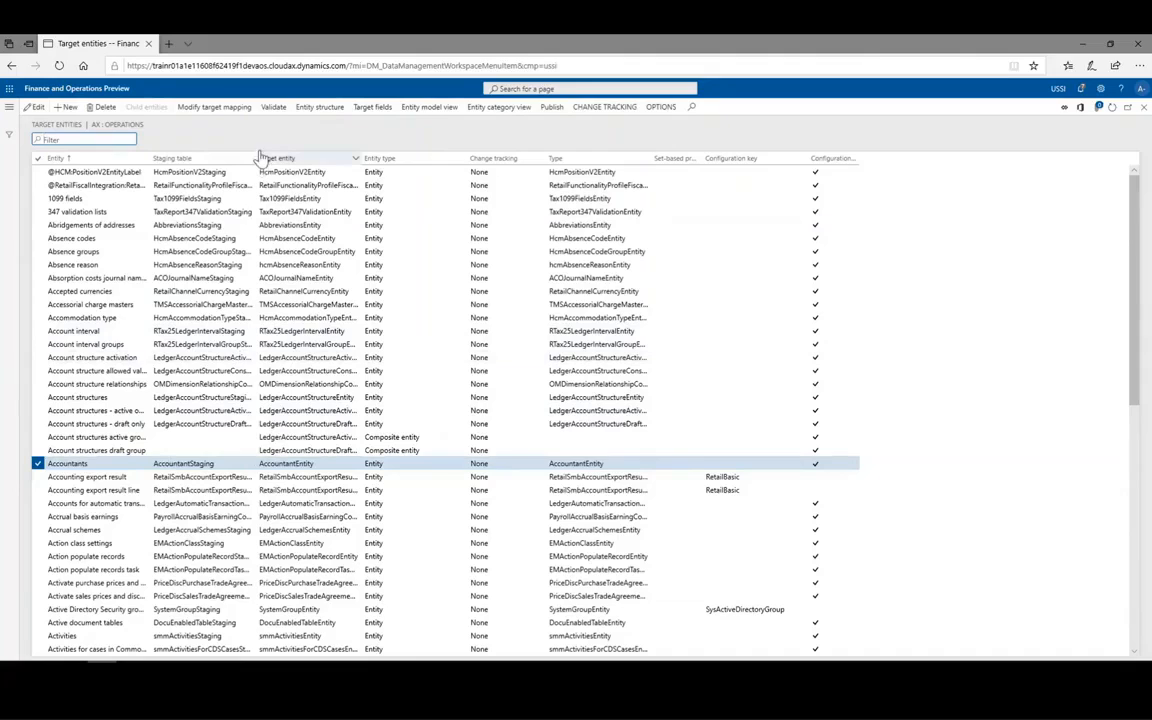
Open the Accountants target mapping for editing, insert a blank mapping line above ADDRESSCOUNTY, and close the mapping
{"action": "left_click", "coordinate": [199, 114]}
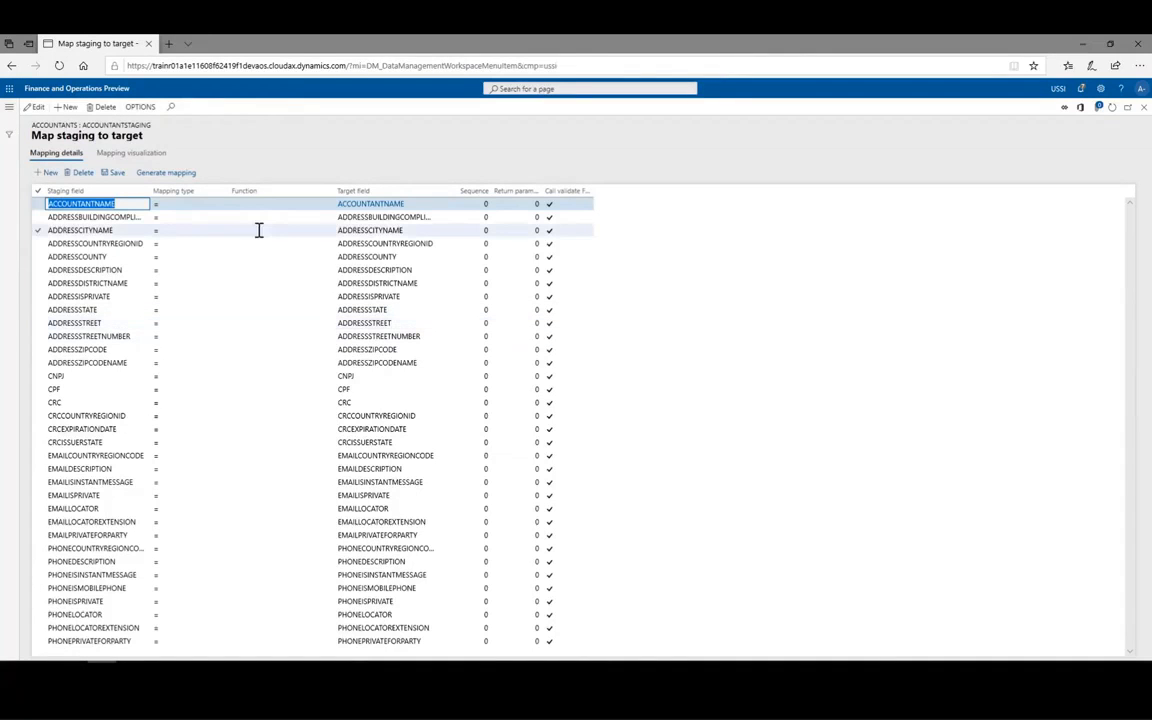
{"action": "left_click", "coordinate": [36, 108]}
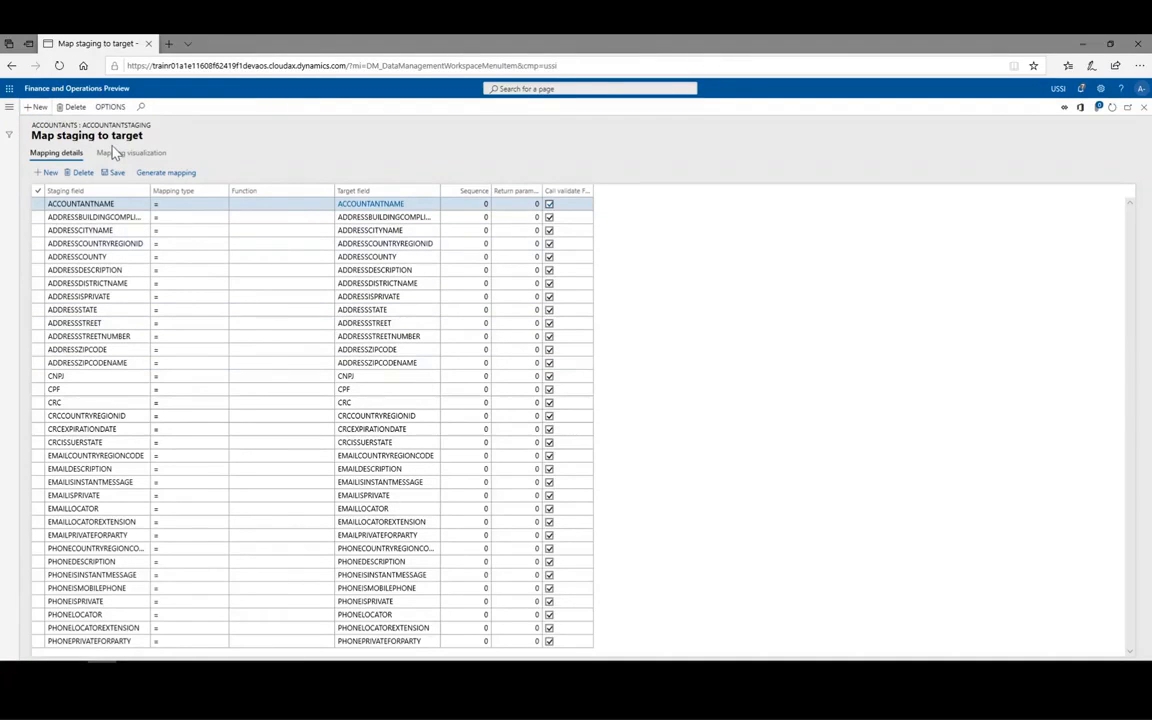
{"action": "left_click", "coordinate": [37, 257]}
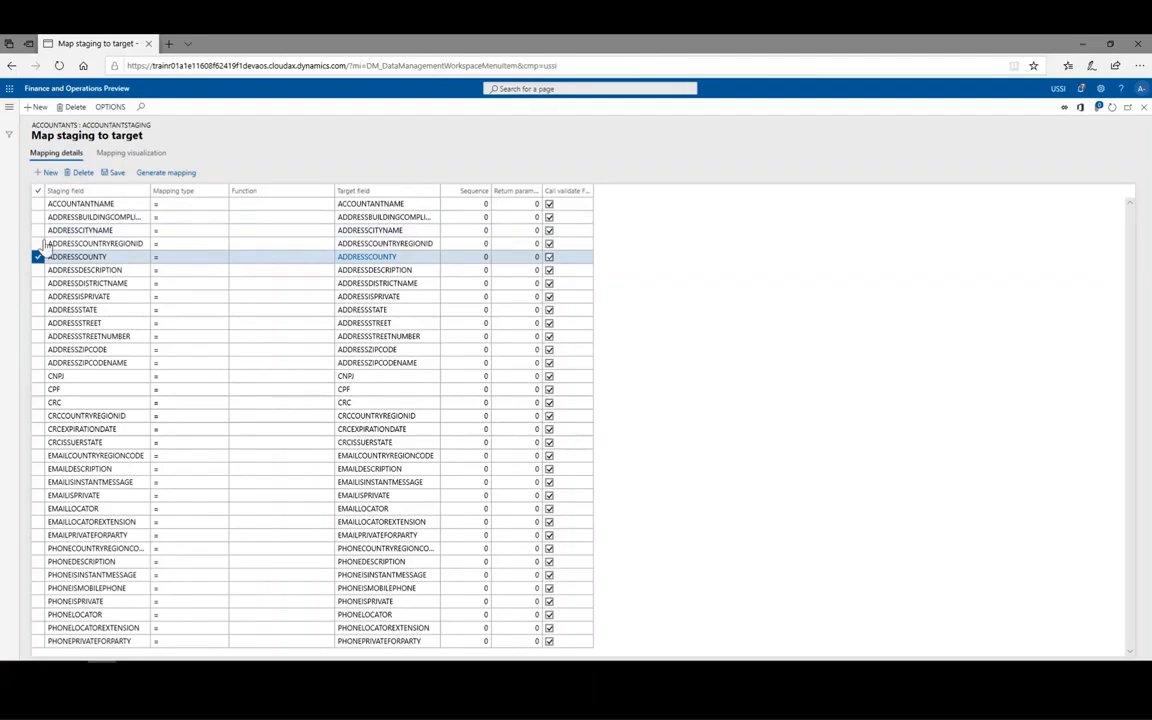
{"action": "left_click", "coordinate": [48, 176]}
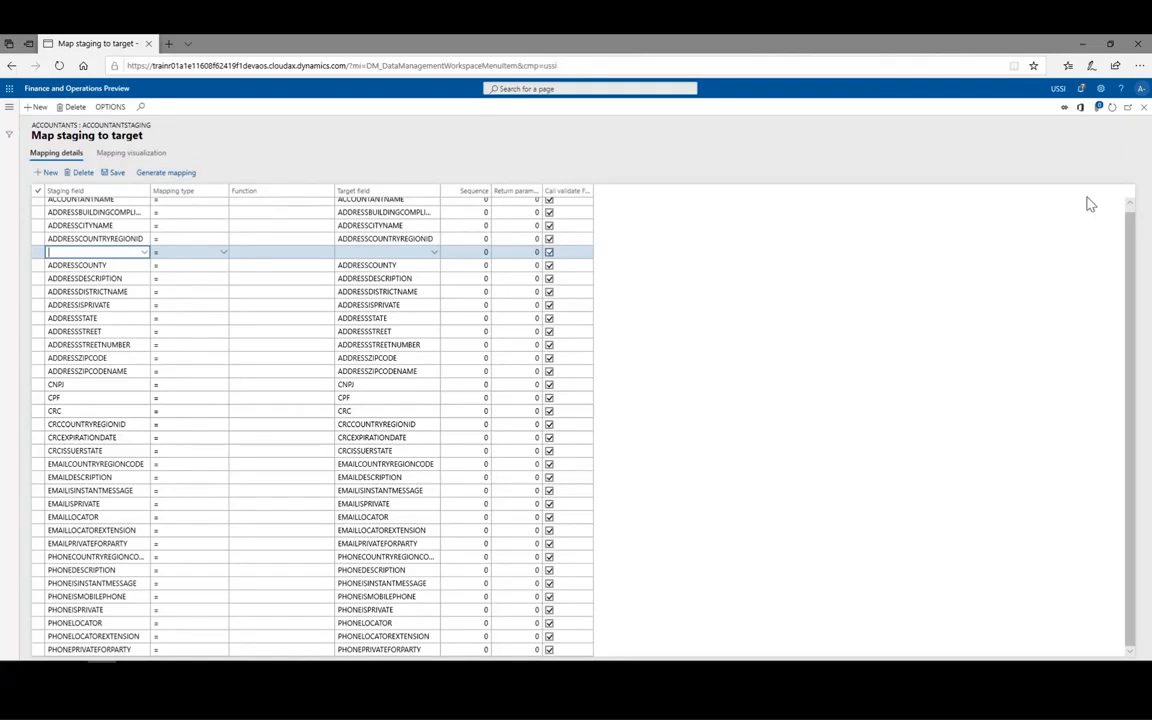
{"action": "left_click", "coordinate": [1145, 111]}
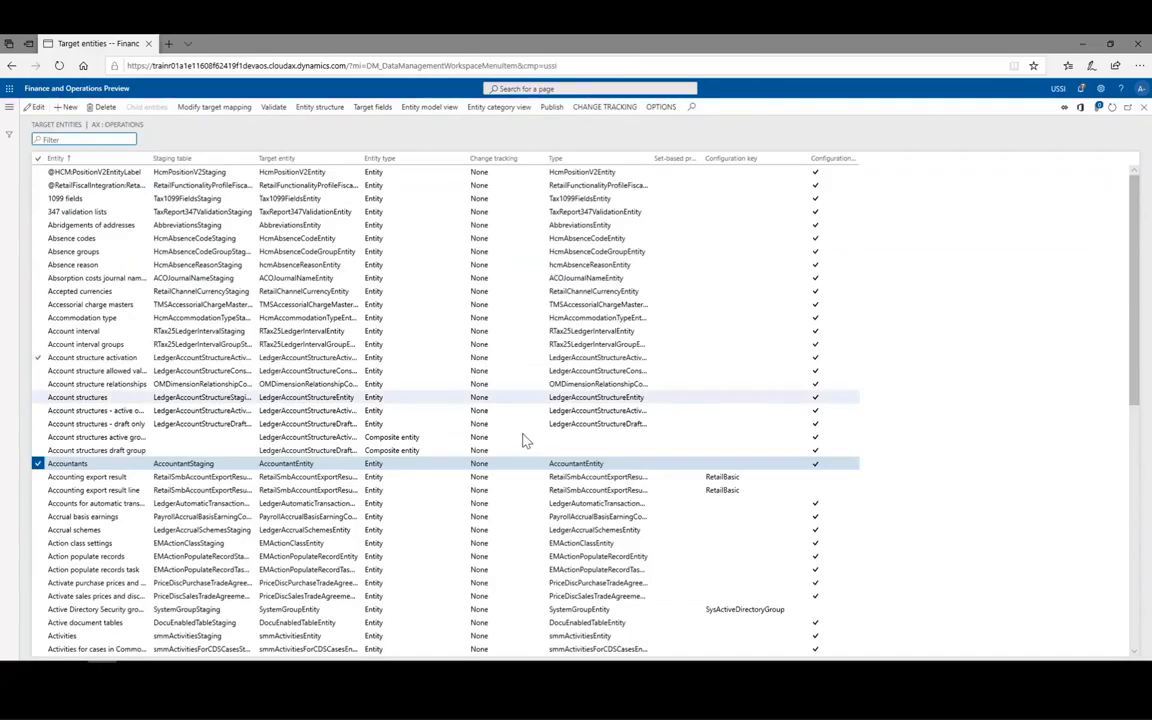
Leave the data entities list, review the source data formats for configuring data sources, and return to the Data management workspace
{"action": "left_click", "coordinate": [1145, 110]}
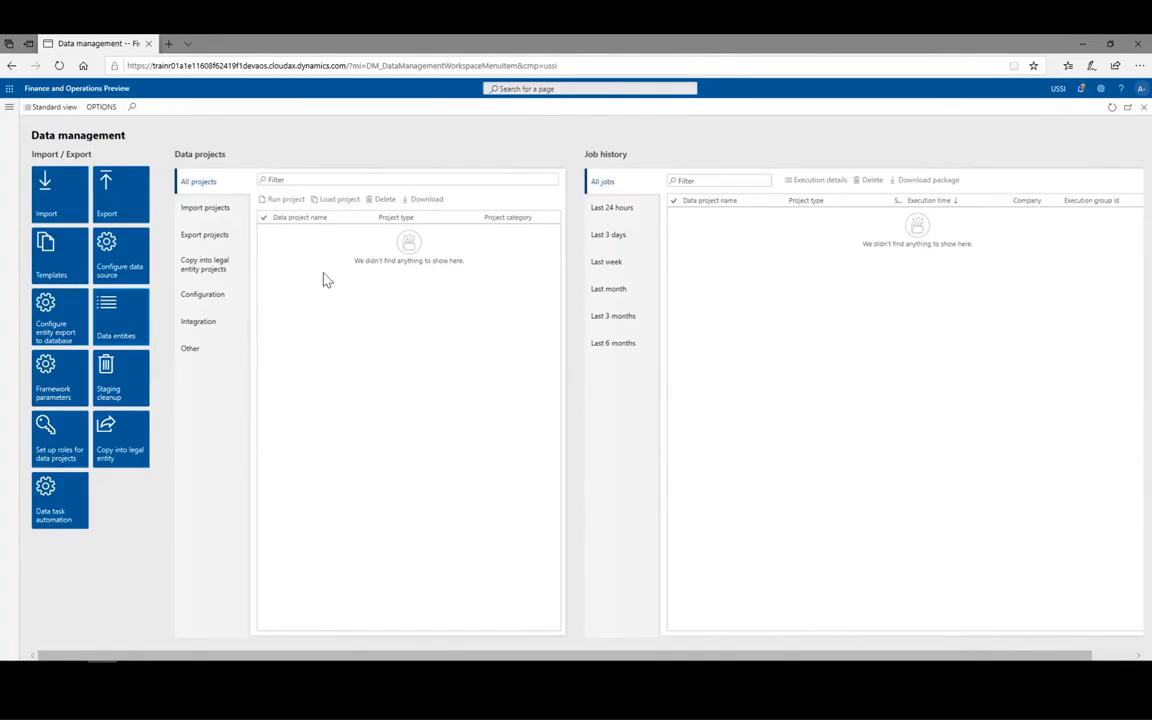
{"action": "left_click", "coordinate": [120, 268]}
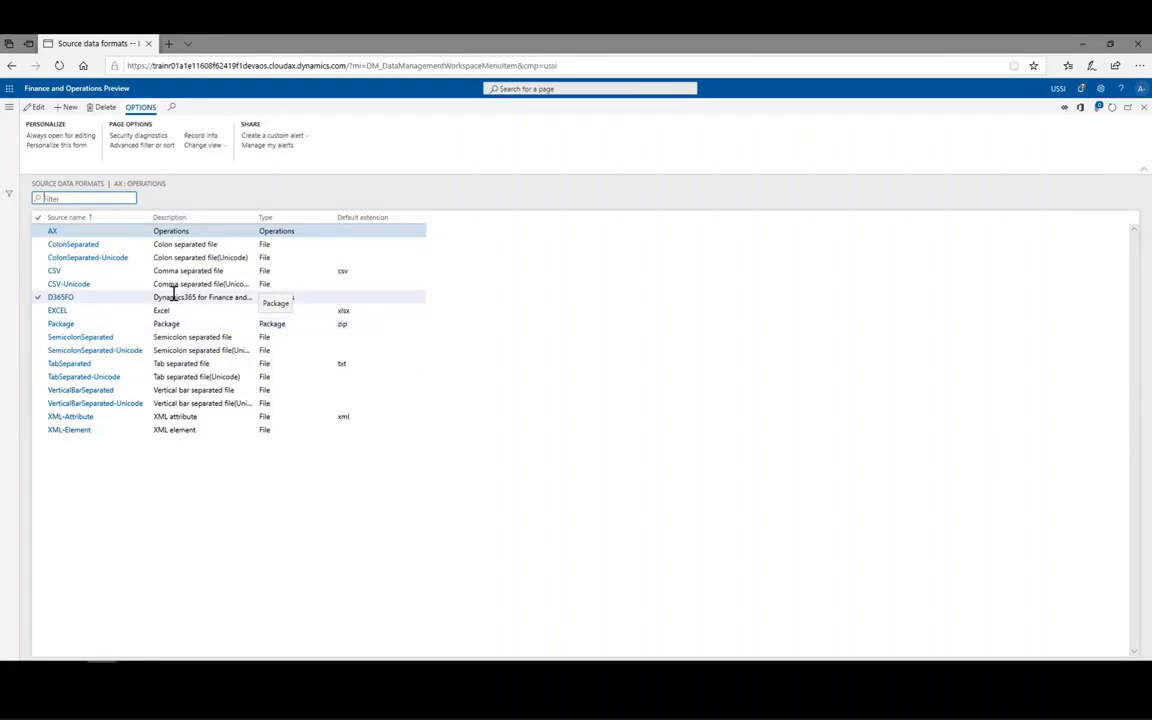
{"action": "left_click", "coordinate": [1146, 110]}
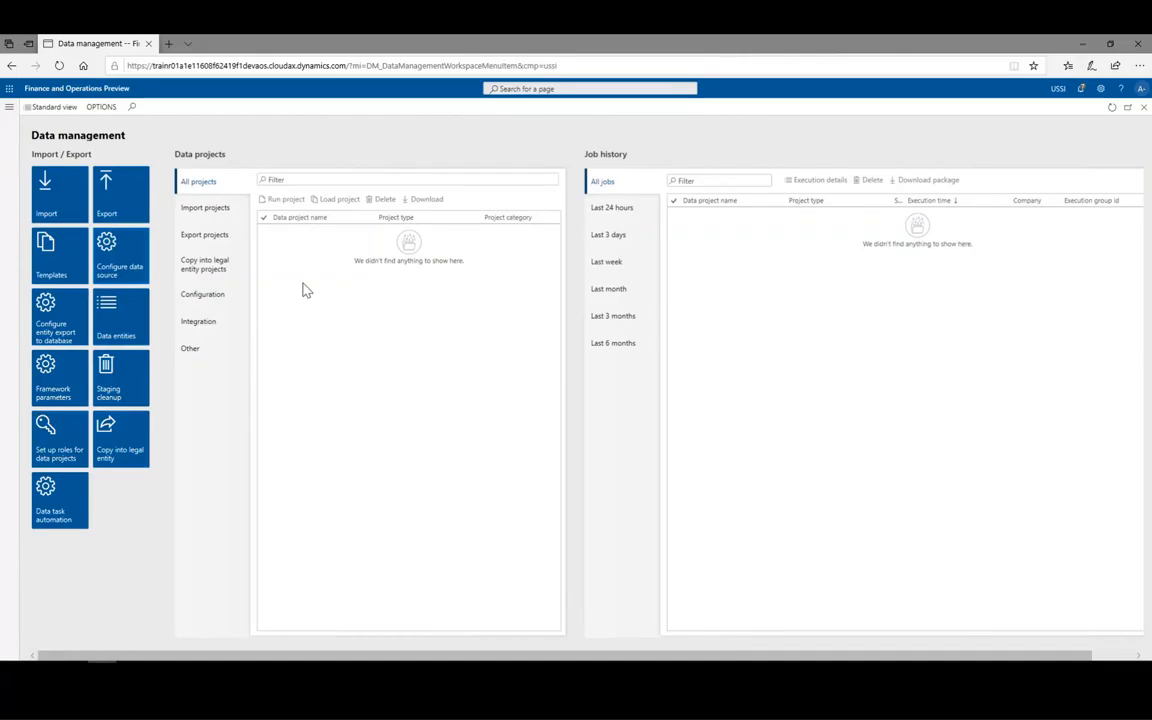
Create a new data management template with the template ID PMA Configuration
{"action": "left_click", "coordinate": [62, 268]}
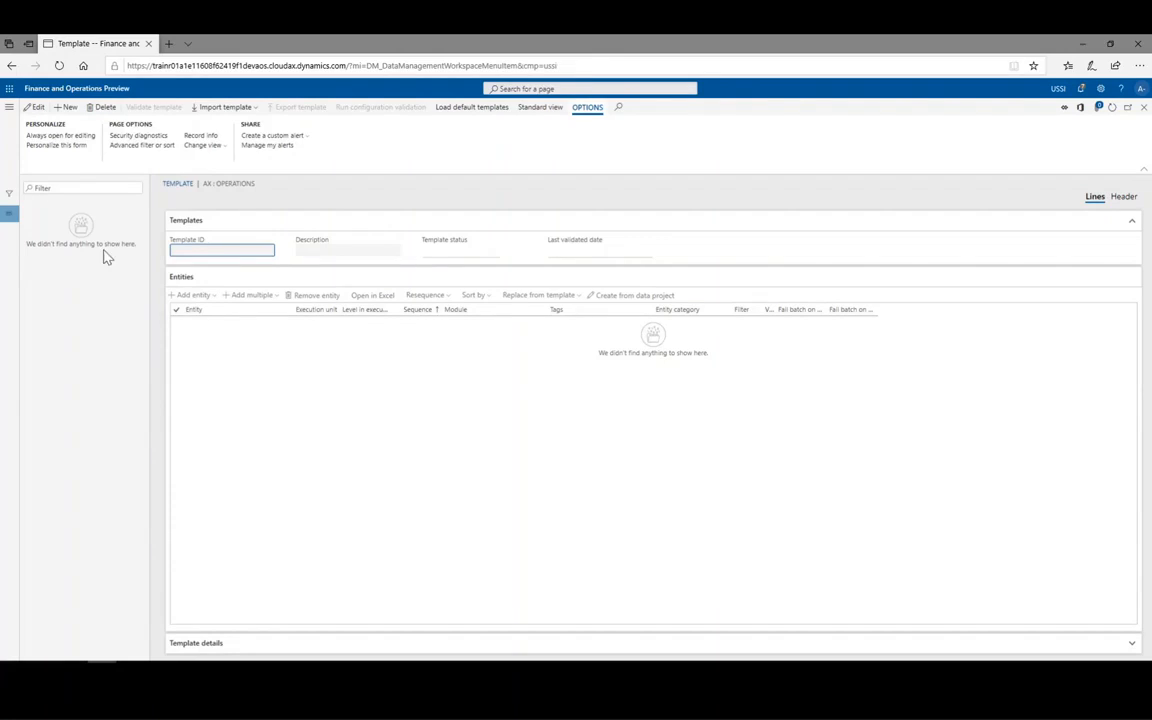
{"action": "left_click", "coordinate": [73, 109]}
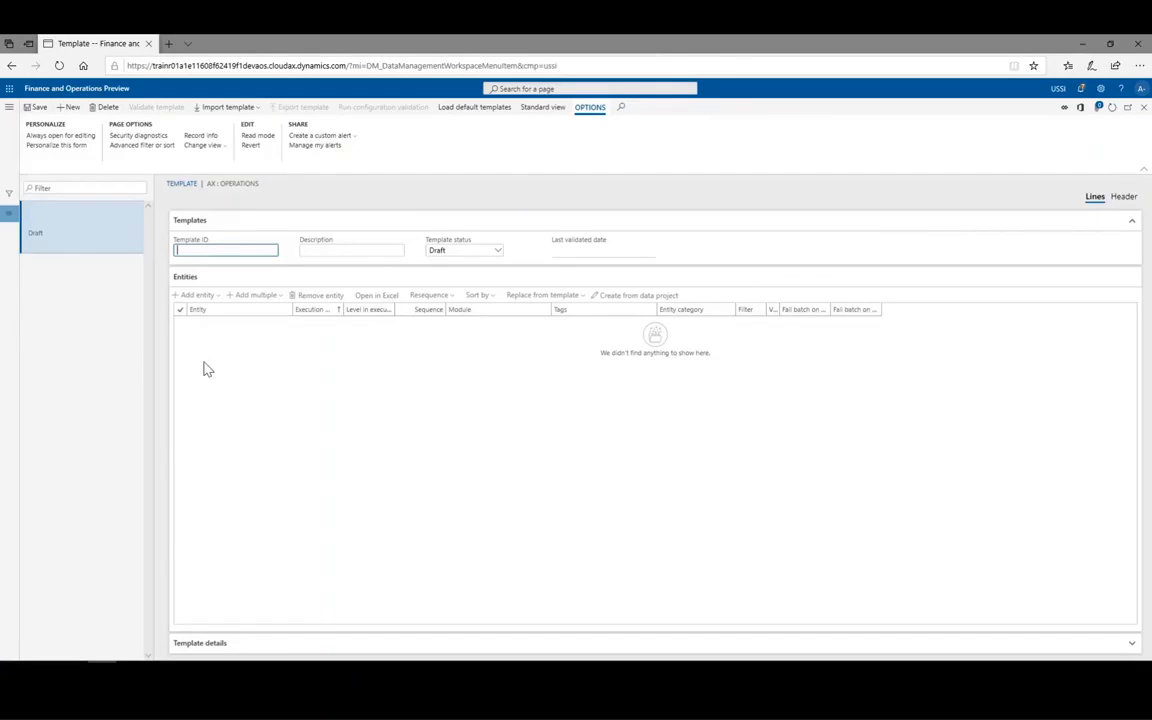
{"action": "type", "text": "PMA"}
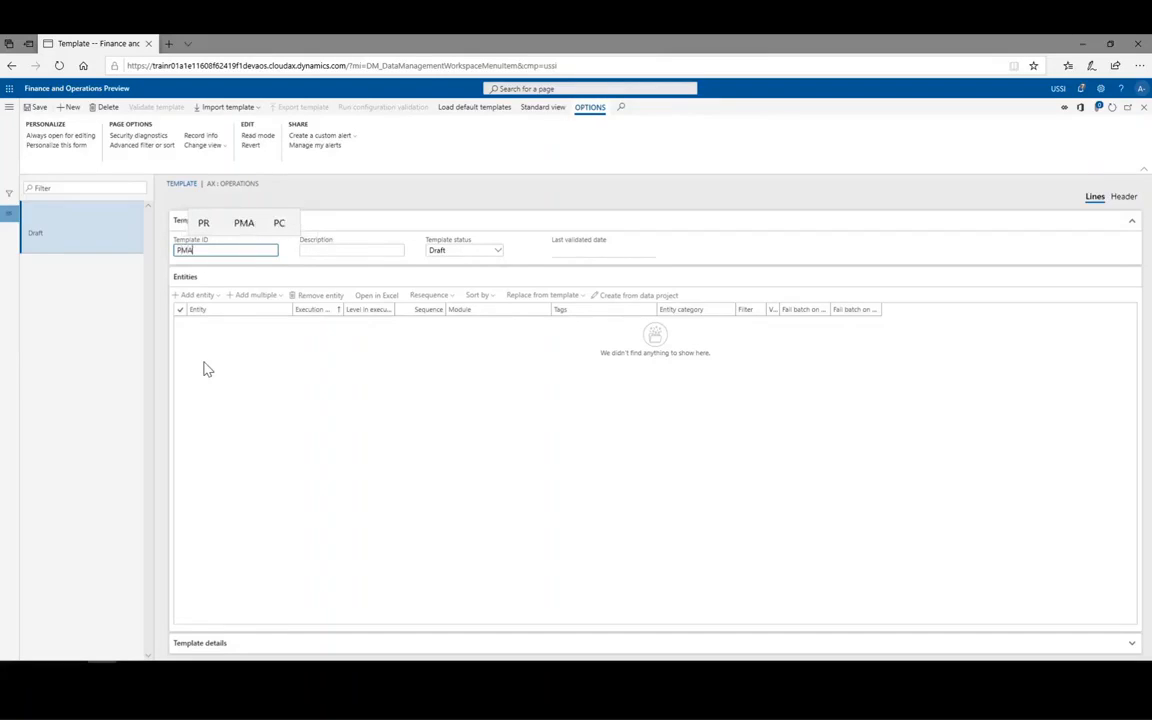
{"action": "type", "text": " Co"}
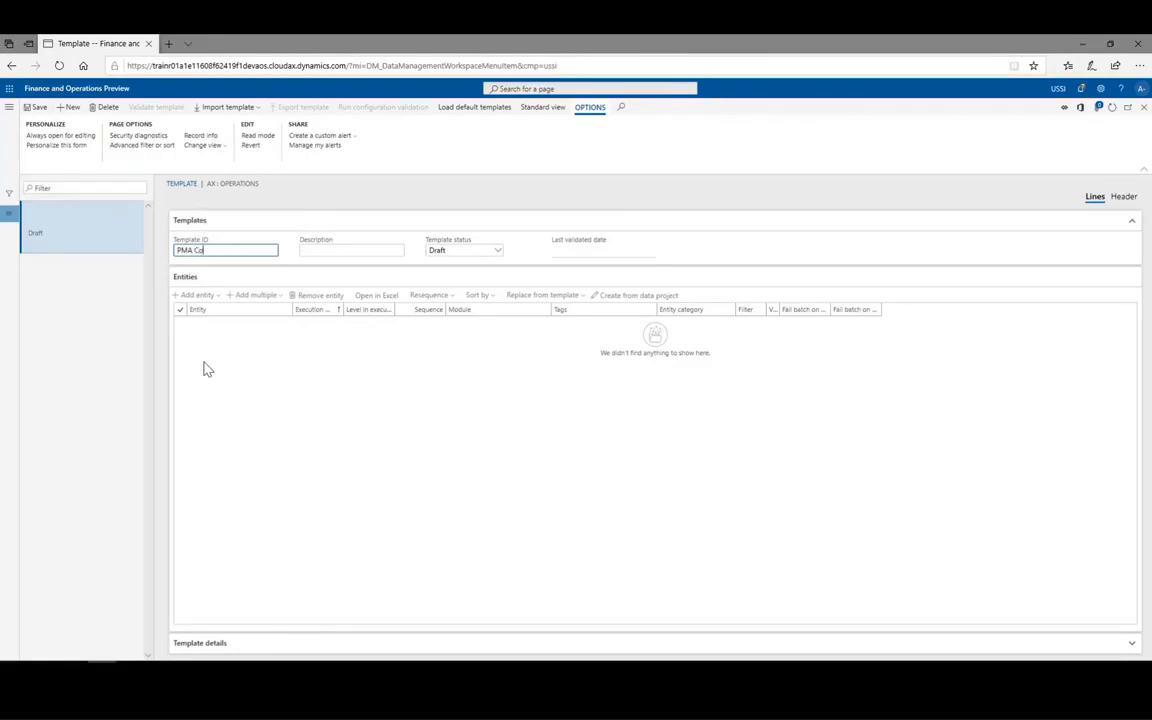
{"action": "type", "text": "nfig"}
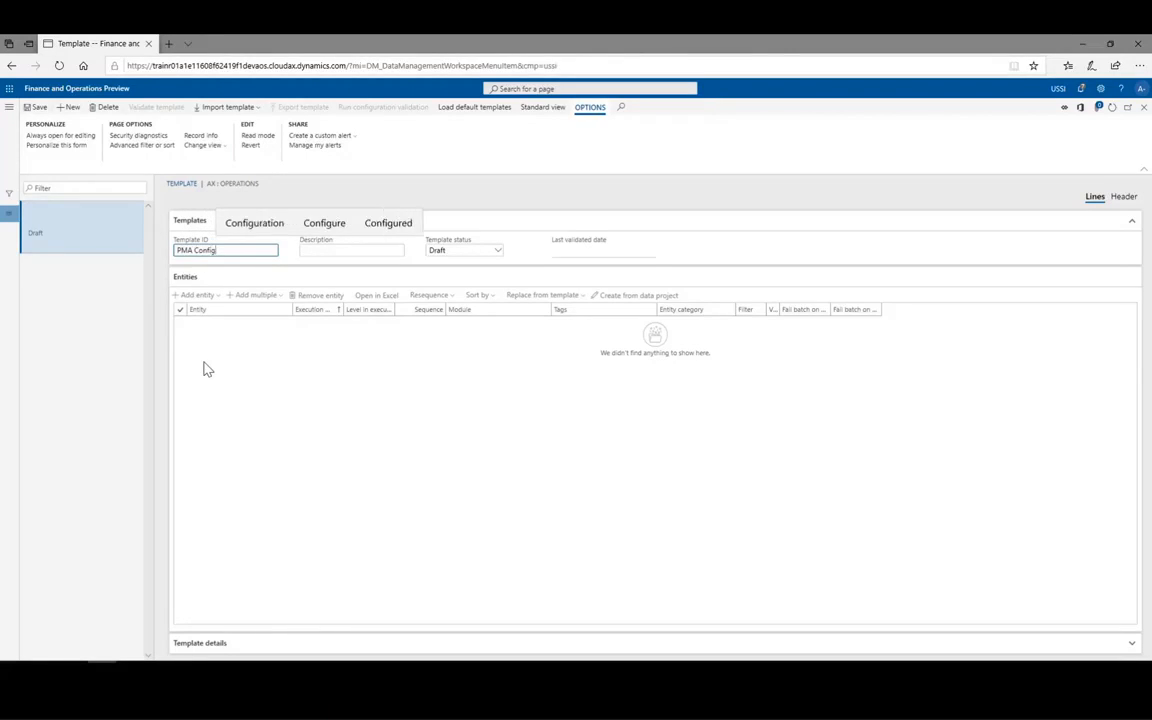
{"action": "type", "text": "uration"}
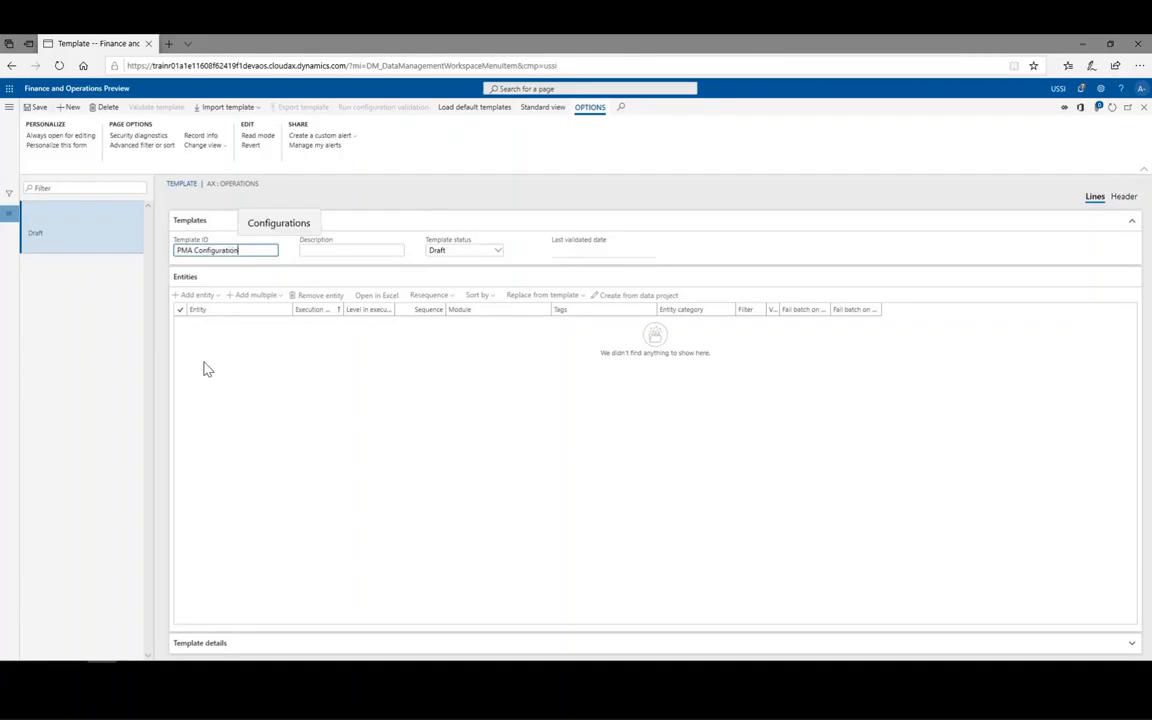
Give the template the description Project Management Accounting Configuration and save it
{"action": "left_click", "coordinate": [317, 249]}
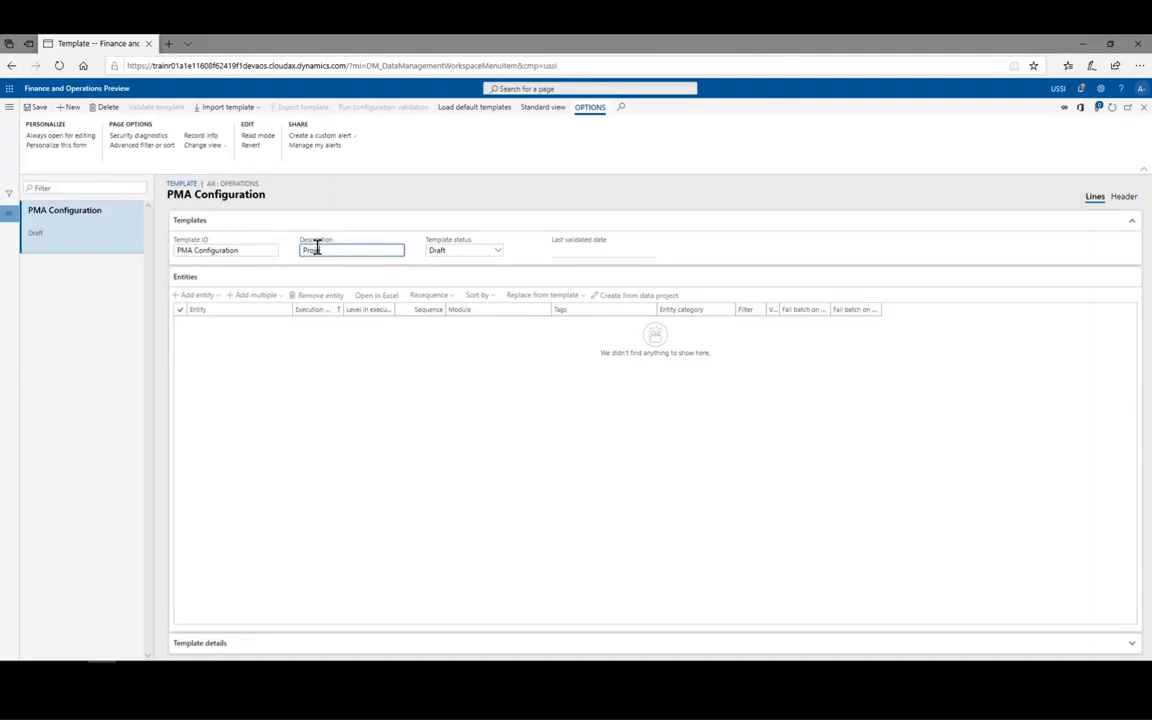
{"action": "type", "text": "Management A"}
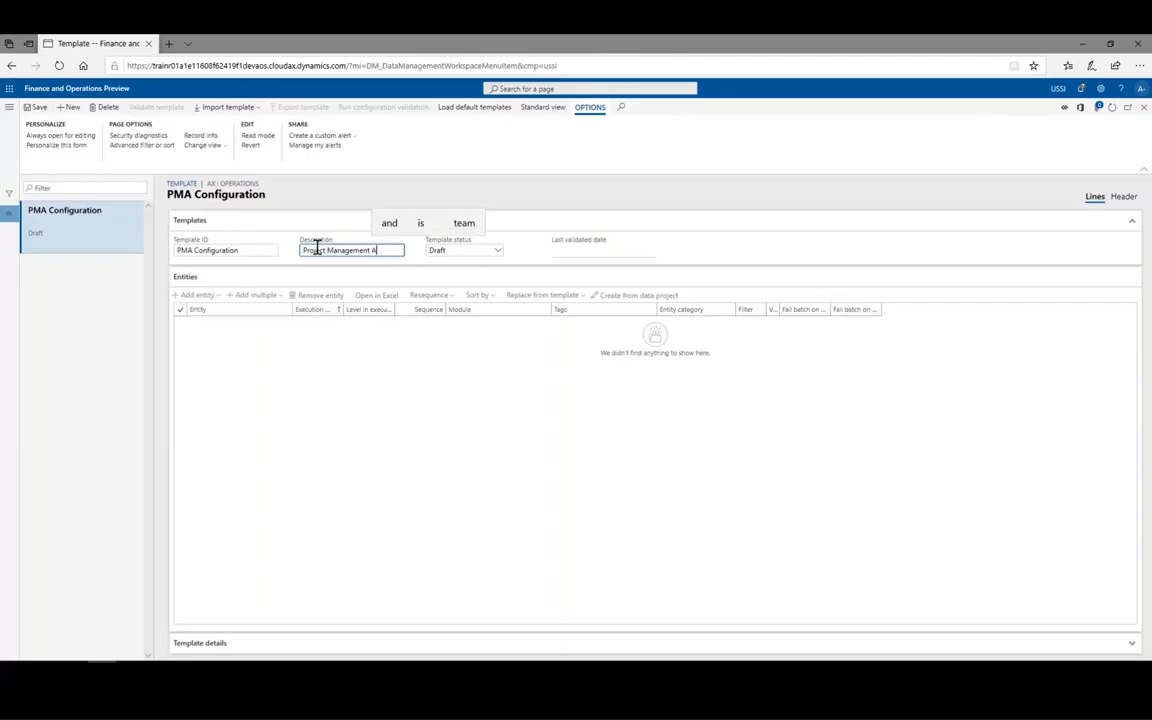
{"action": "type", "text": "ccounting"}
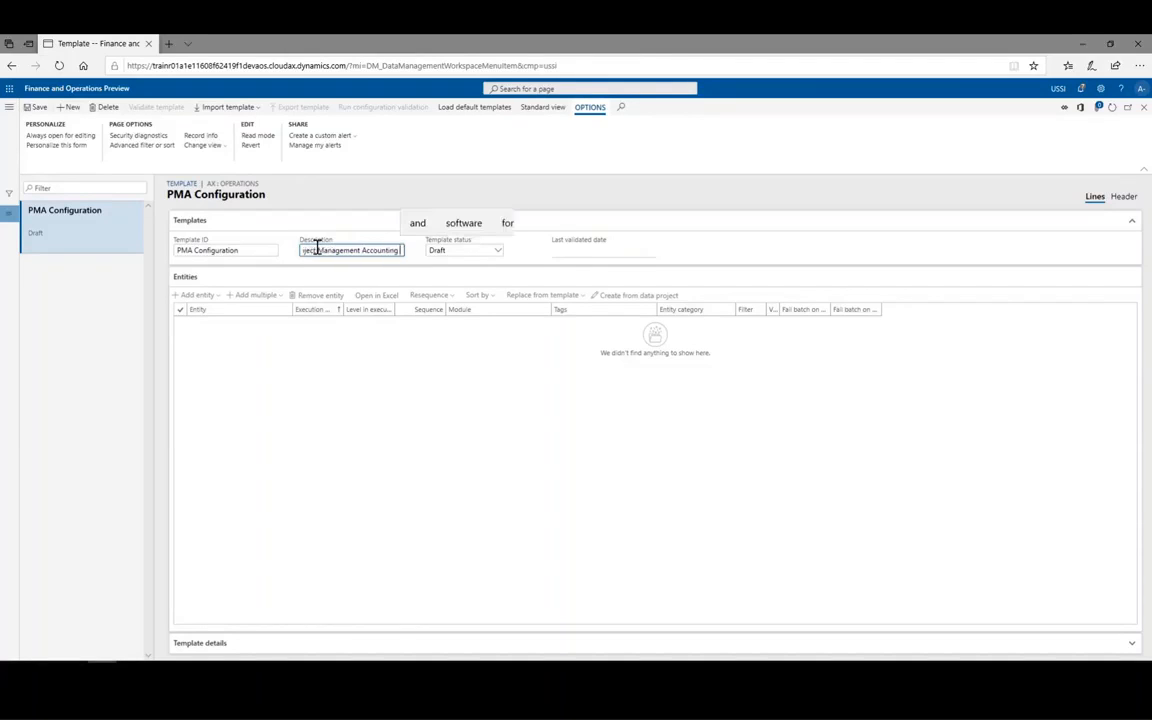
{"action": "type", "text": " Confi"}
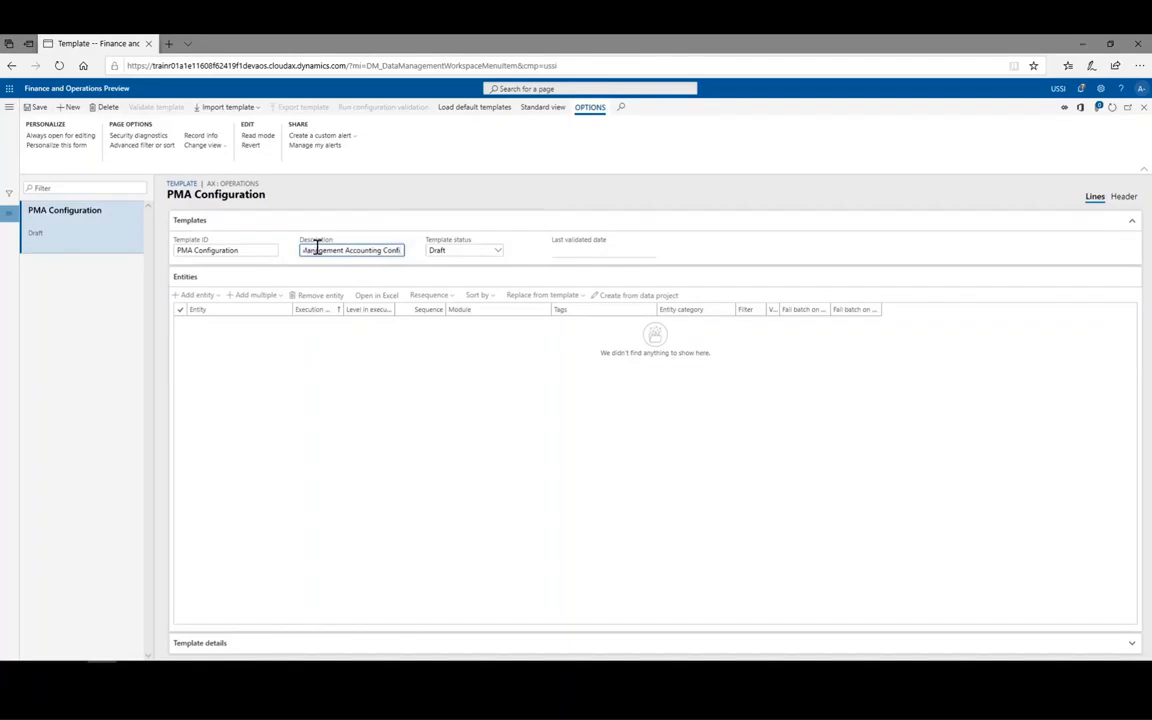
{"action": "type", "text": "guration"}
{"action": "key", "text": "Tab"}
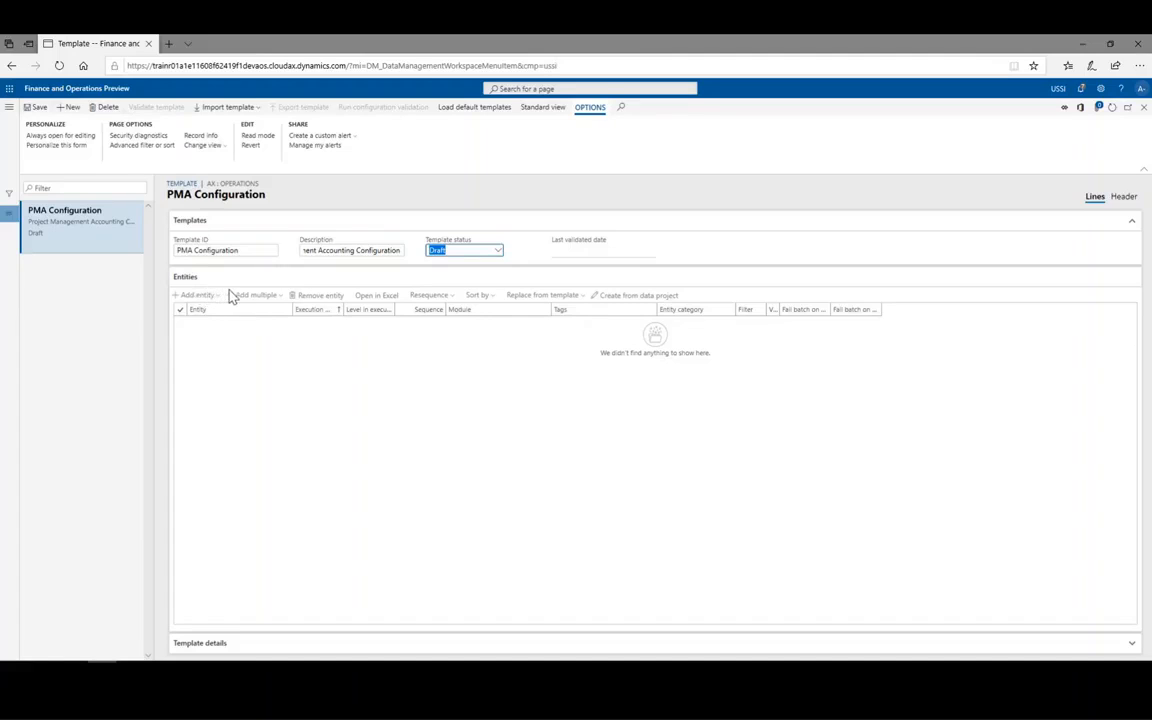
{"action": "left_click", "coordinate": [37, 112]}
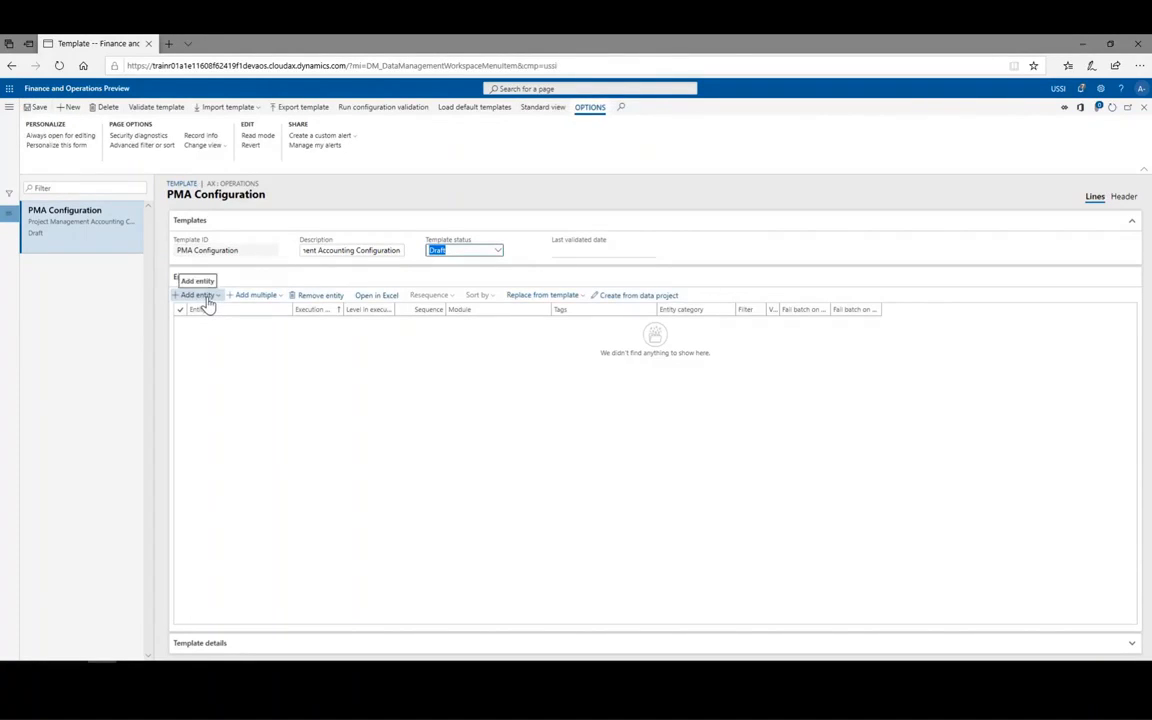
Add the Shared category entity to the template
{"action": "left_click", "coordinate": [215, 299]}
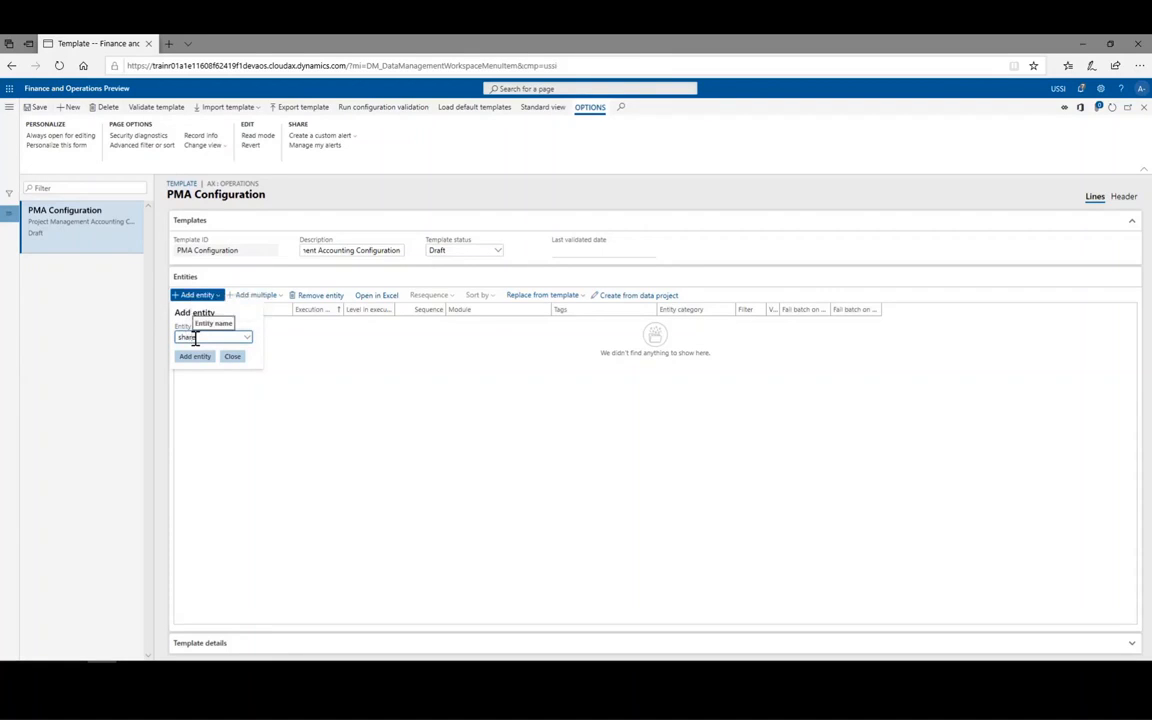
{"action": "type", "text": "category"}
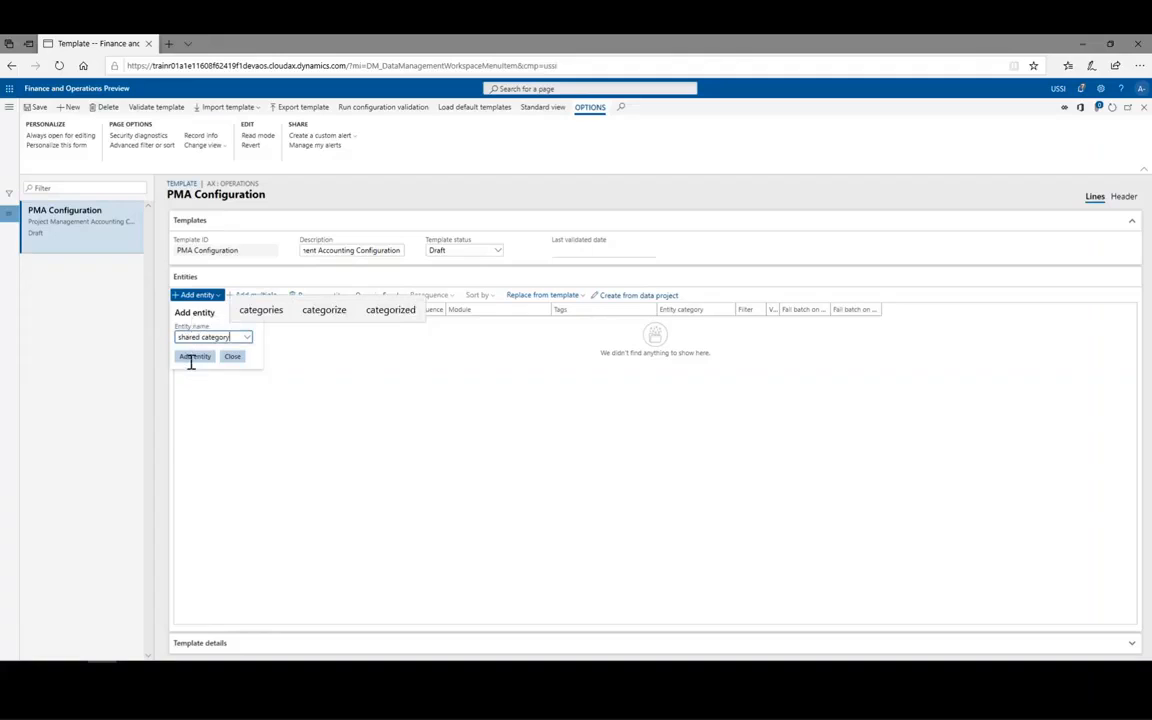
{"action": "left_click", "coordinate": [193, 364]}
{"action": "left_click", "coordinate": [194, 359]}
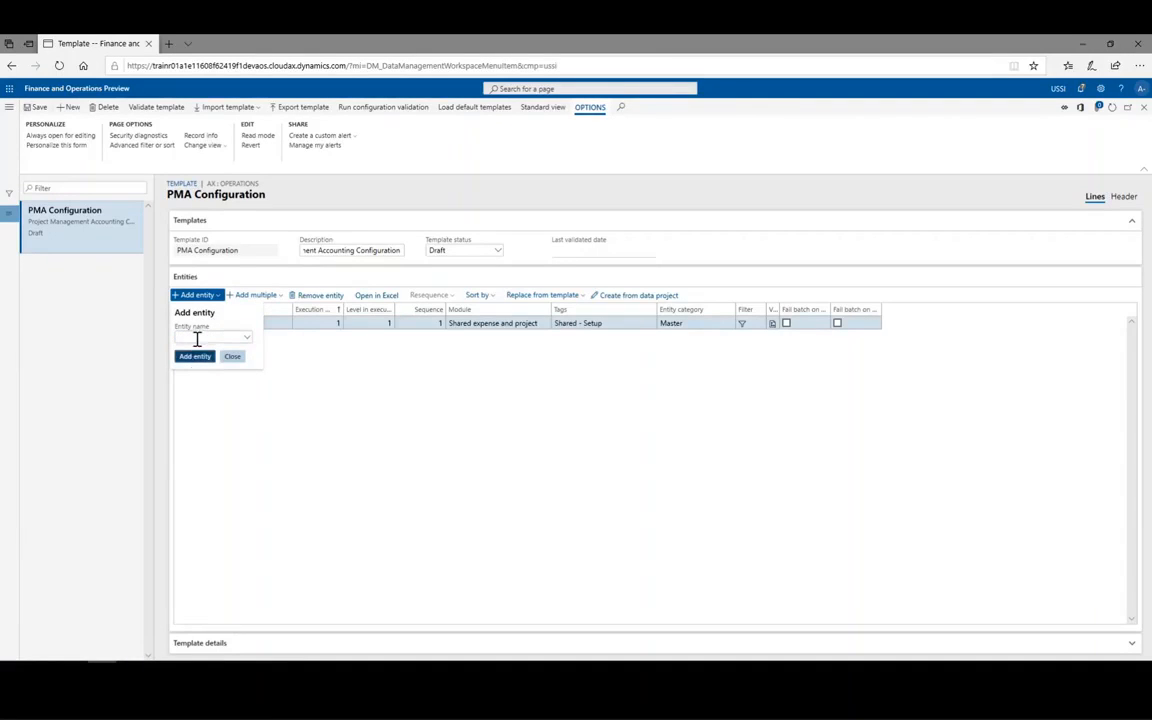
Add the Project category group entity and the Project category entity to the template
{"action": "left_click", "coordinate": [197, 337]}
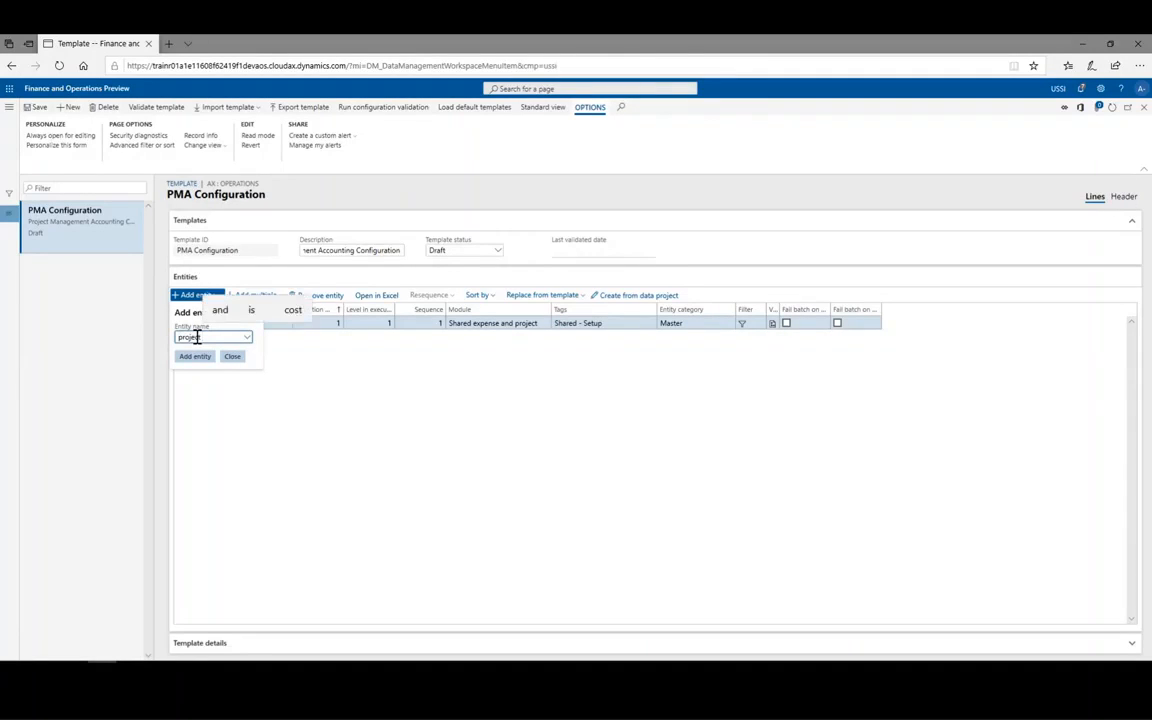
{"action": "type", "text": "project cate"}
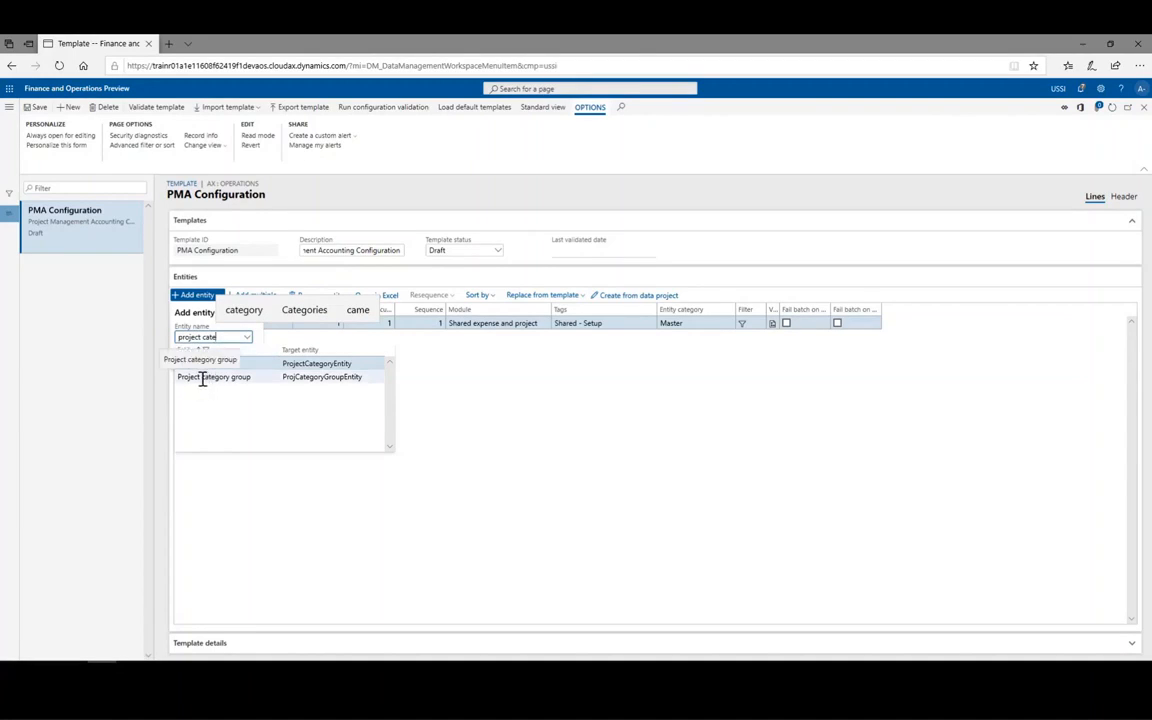
{"action": "left_click", "coordinate": [202, 378]}
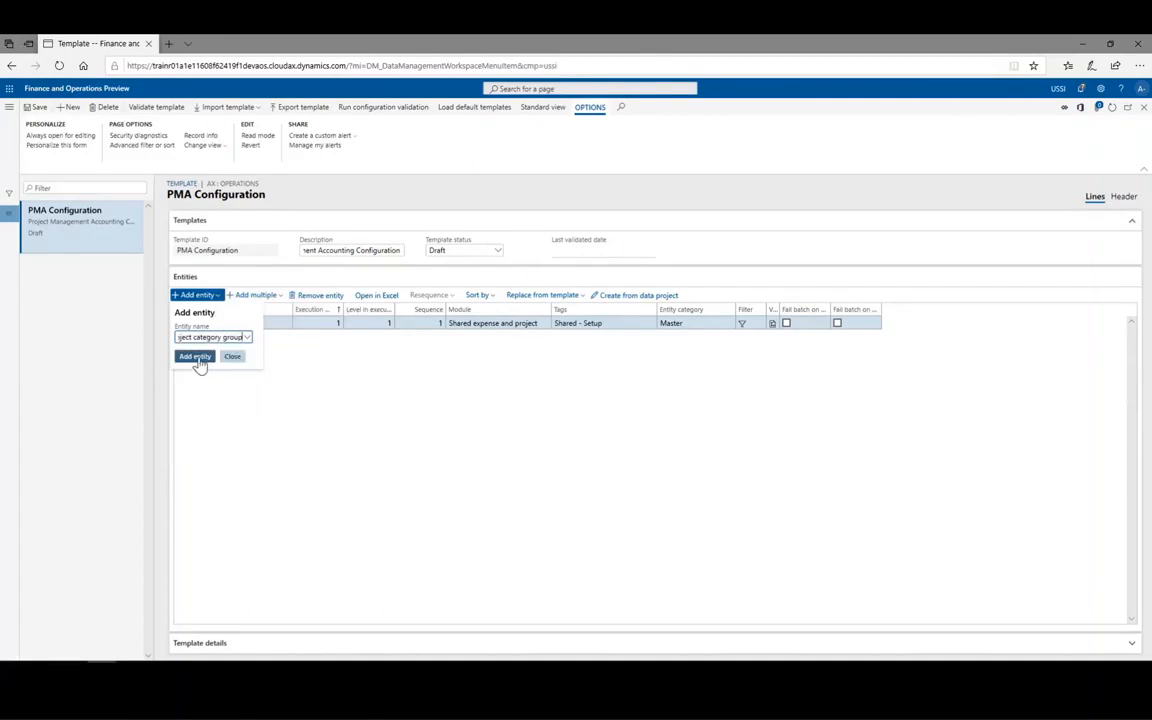
{"action": "left_click", "coordinate": [197, 358]}
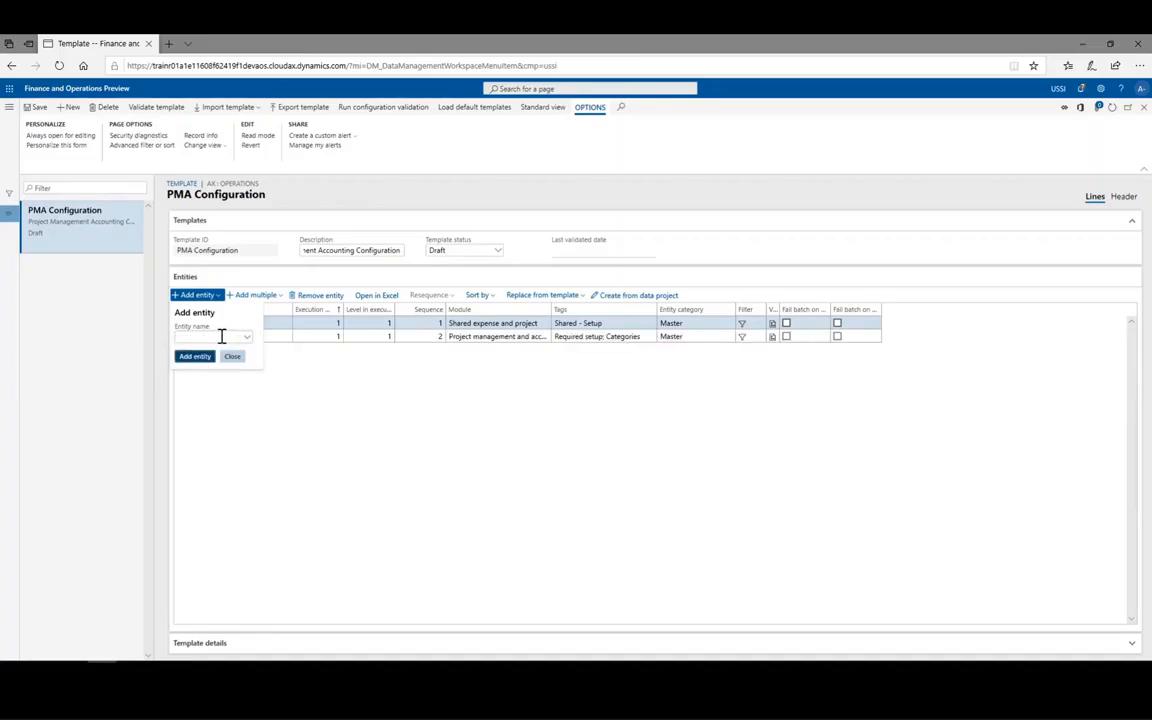
{"action": "left_click", "coordinate": [222, 336]}
{"action": "type", "text": "project cate"}
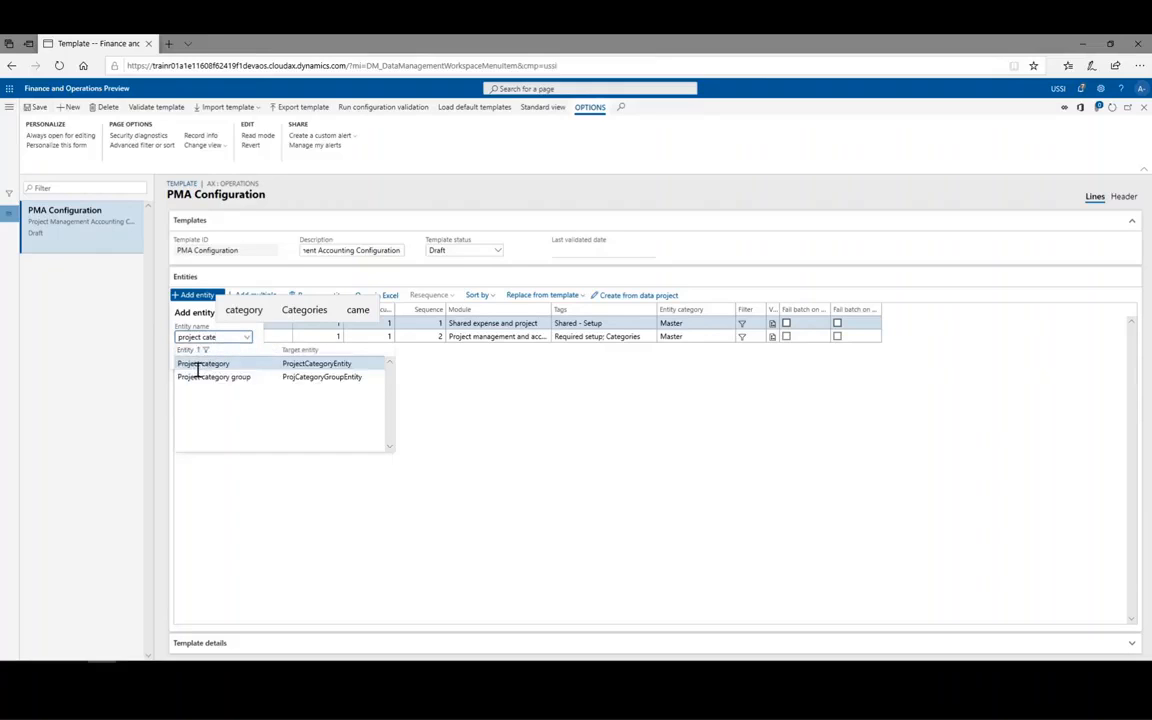
{"action": "left_click", "coordinate": [198, 365]}
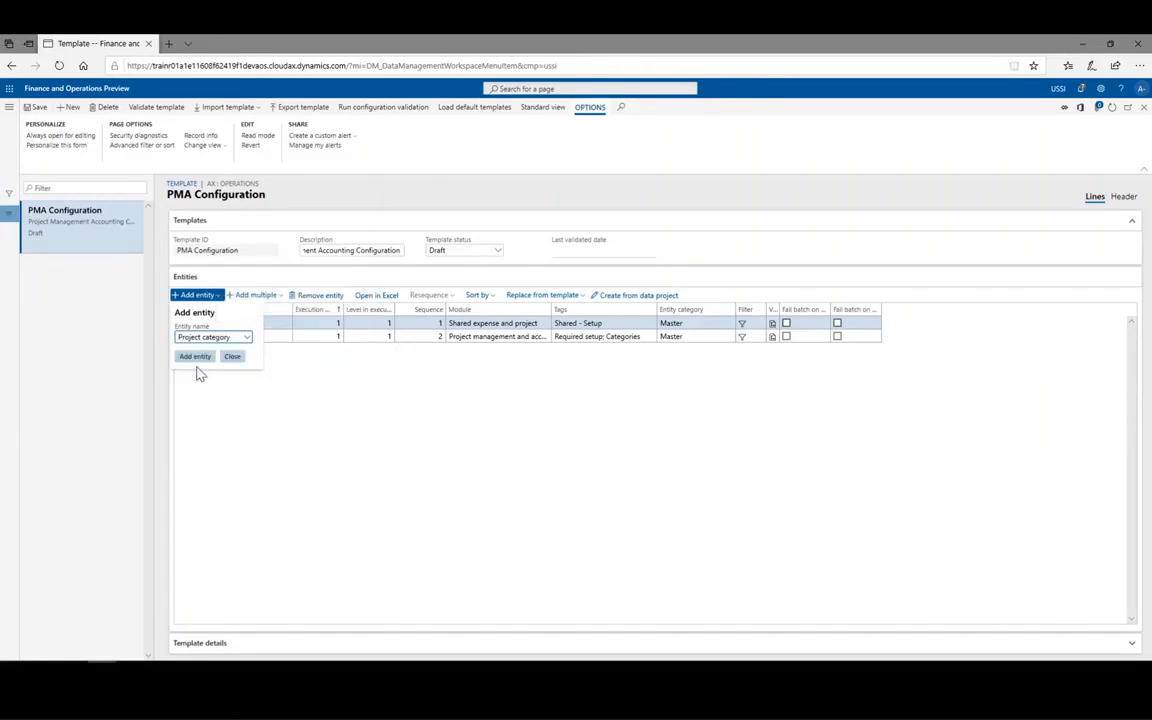
{"action": "left_click", "coordinate": [196, 362]}
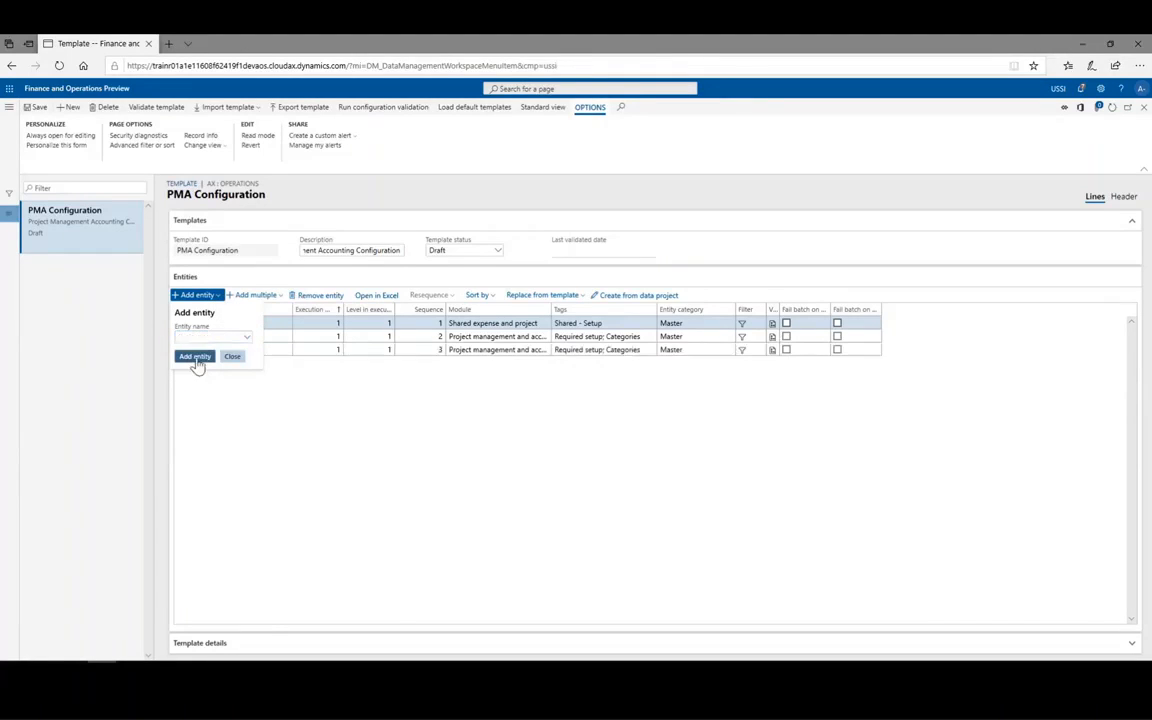
Find the Project groups entity and add it to the template
{"action": "left_click", "coordinate": [208, 336]}
{"action": "type", "text": "project"}
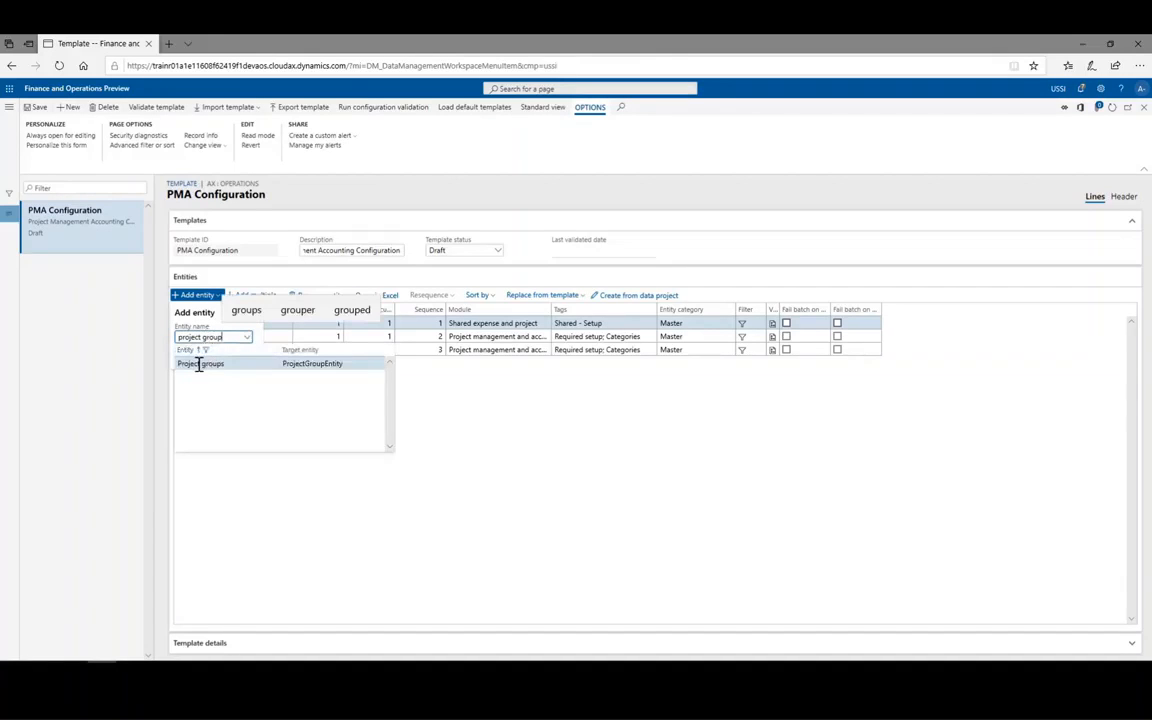
{"action": "type", "text": " group"}
{"action": "left_click", "coordinate": [200, 364]}
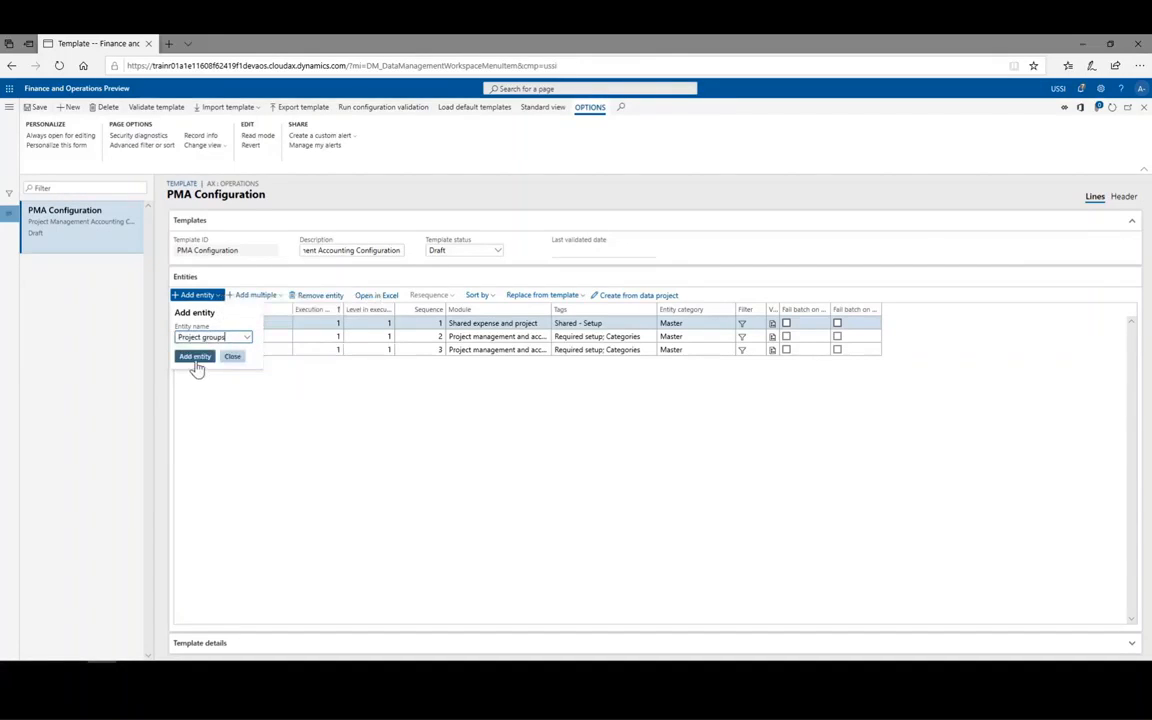
{"action": "left_click", "coordinate": [195, 357]}
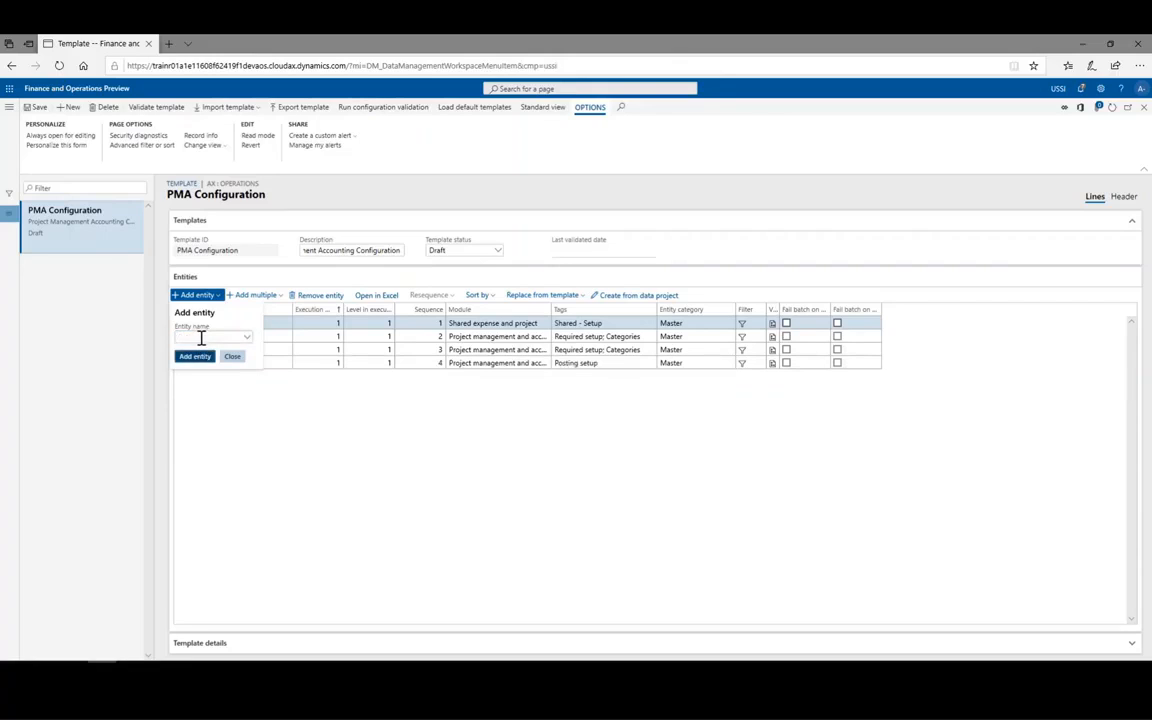
Add the project ledger posting definition entity to the template
{"action": "left_click", "coordinate": [201, 338]}
{"action": "type", "text": "project g"}
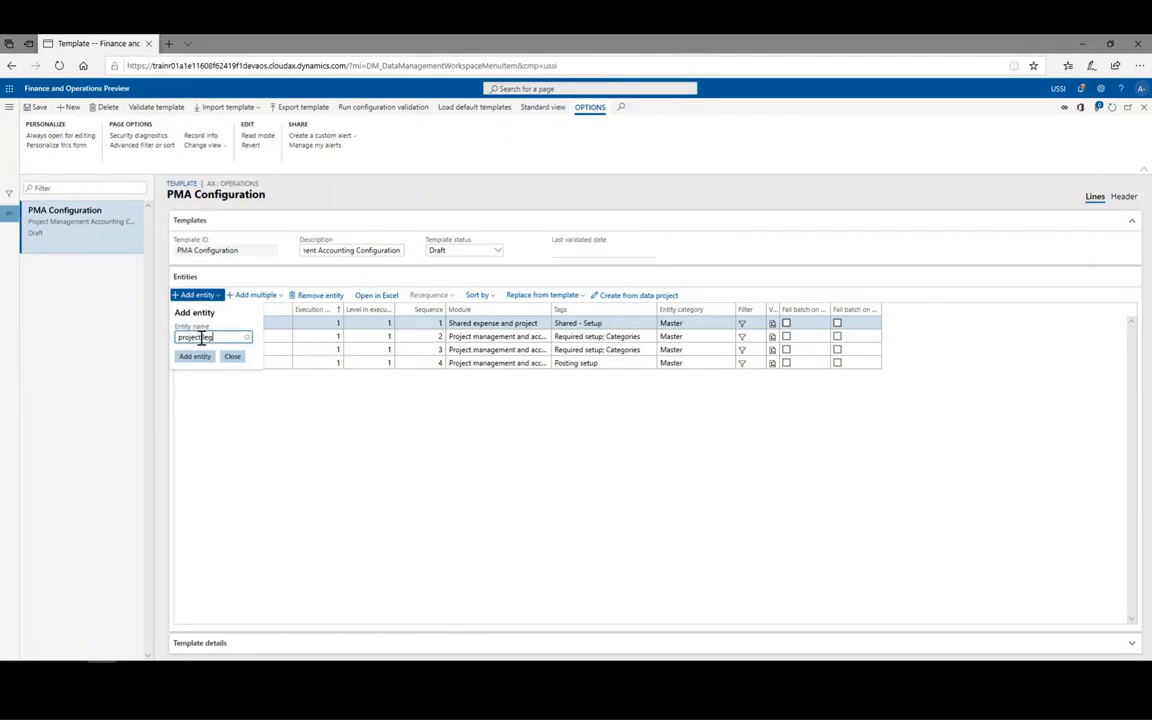
{"action": "key", "text": "BackSpace"}
{"action": "type", "text": "dger"}
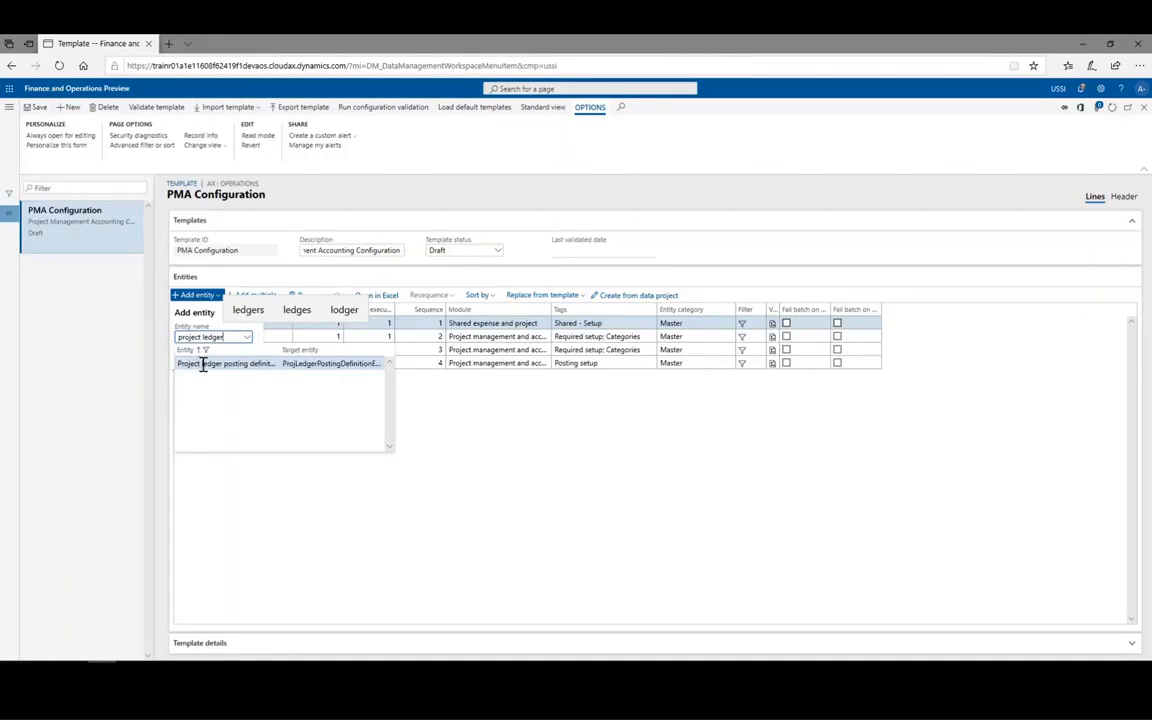
{"action": "left_click", "coordinate": [203, 364]}
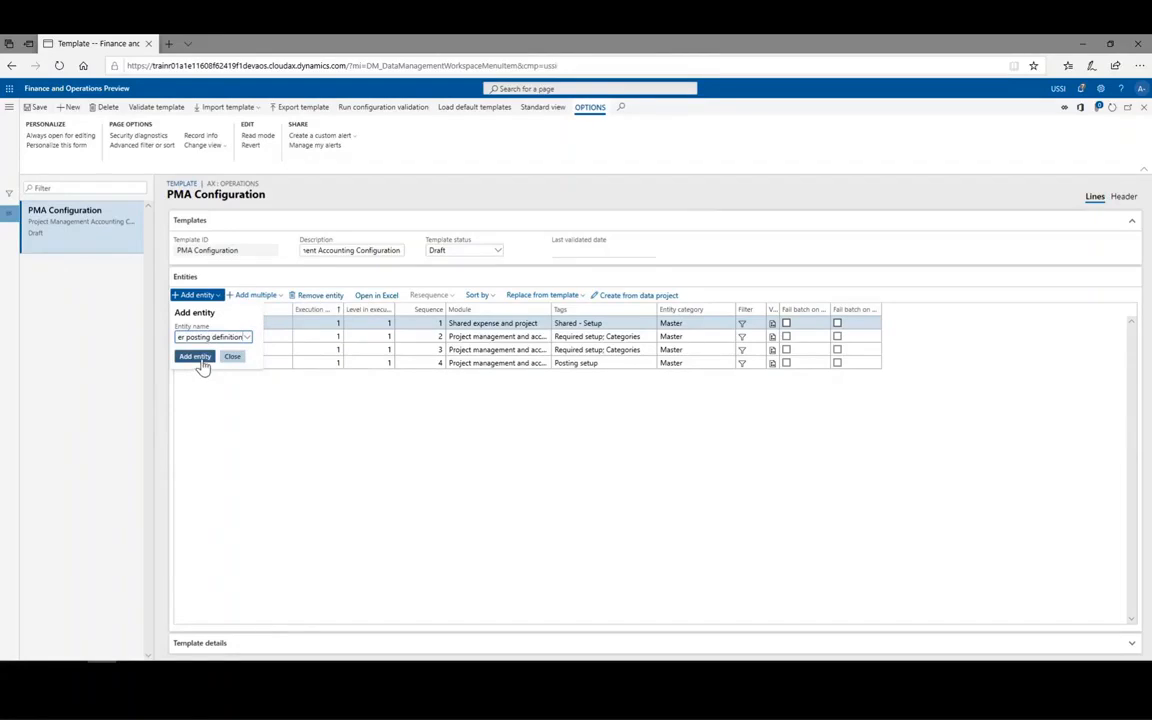
{"action": "left_click", "coordinate": [196, 357]}
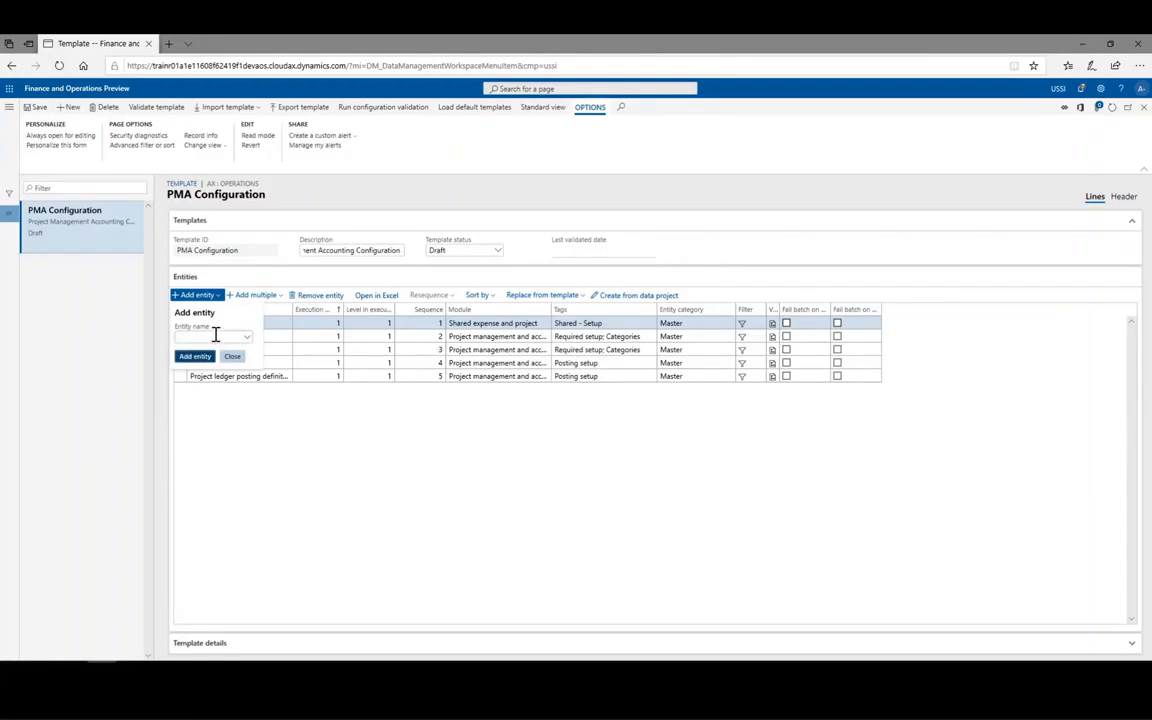
Add the Projects entity to the template and finish adding entities
{"action": "left_click", "coordinate": [215, 335]}
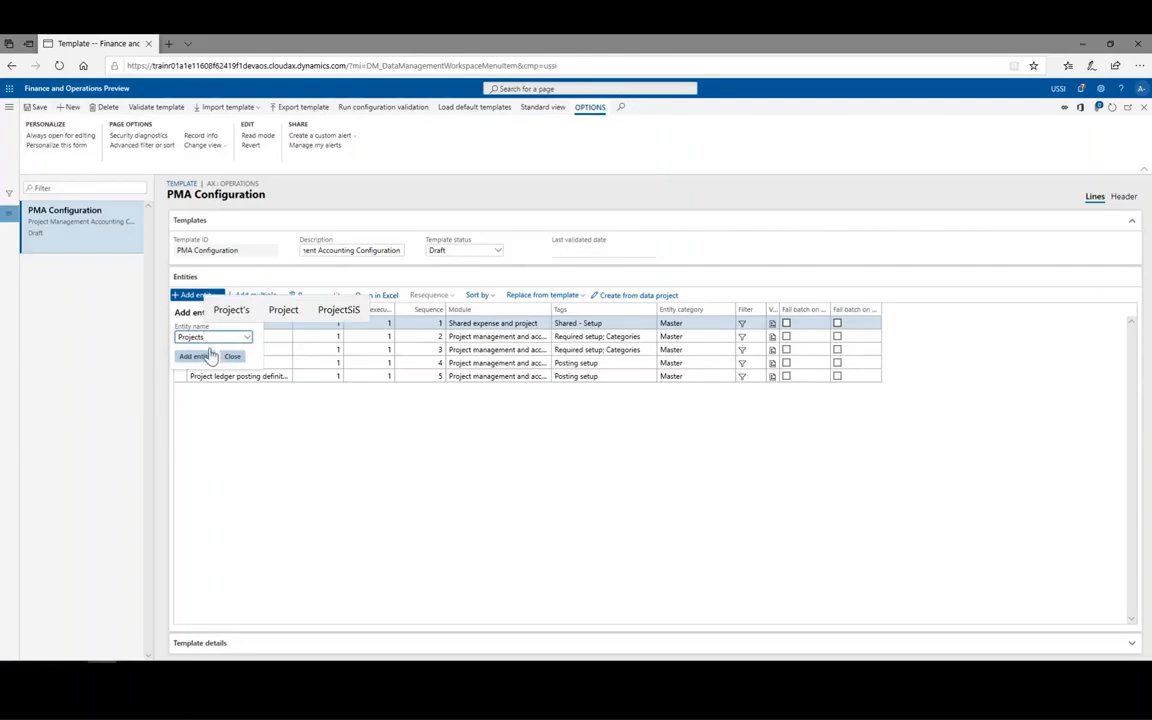
{"action": "left_click", "coordinate": [200, 366]}
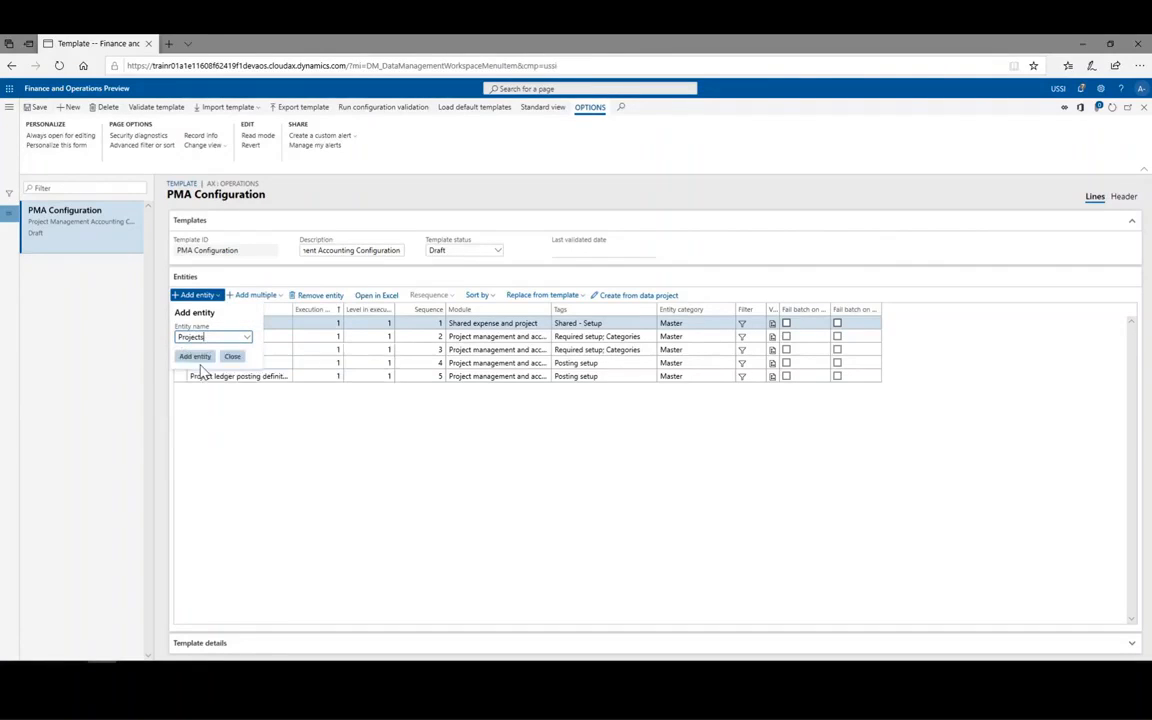
{"action": "left_click", "coordinate": [198, 358]}
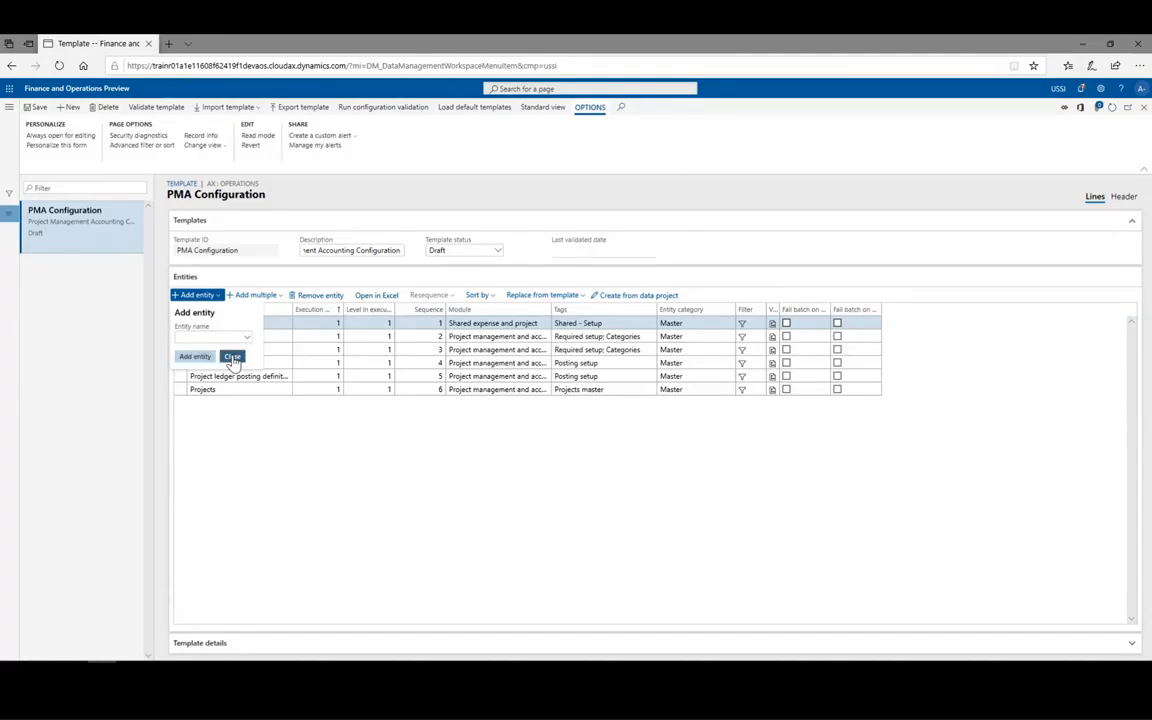
{"action": "left_click", "coordinate": [231, 357]}
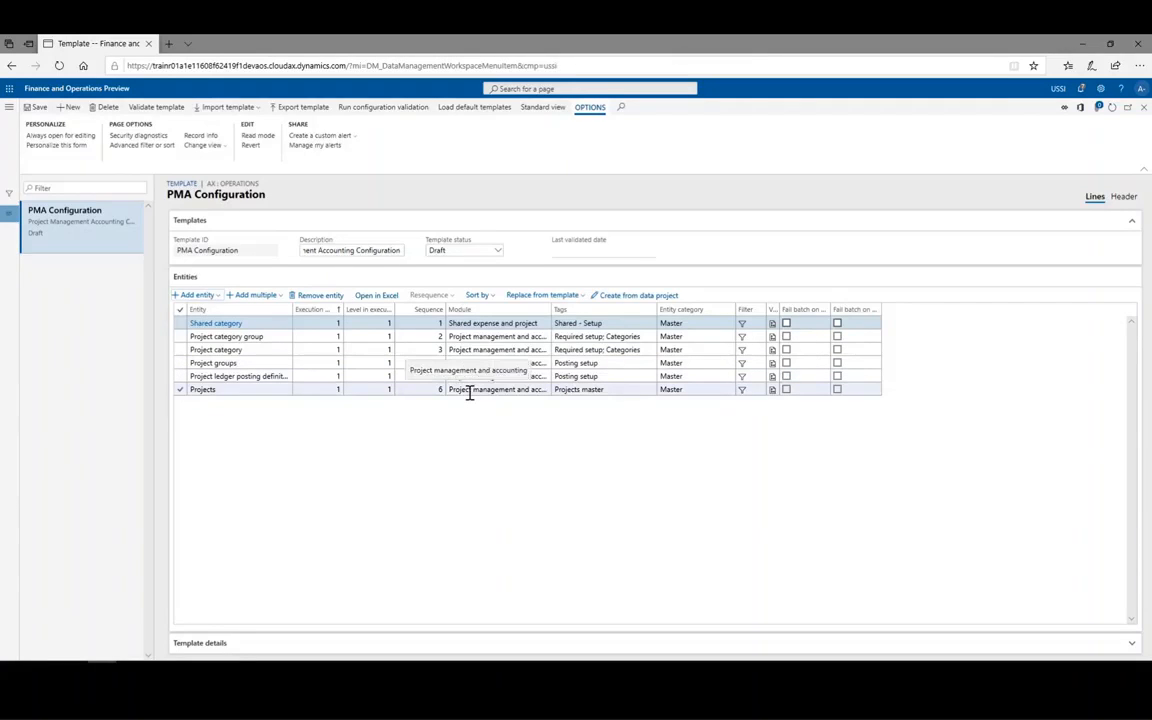
Resequence all the template's entities by sequence, starting at 10 with an increment of 5, and sort them by unit, level, sequence
{"action": "left_click", "coordinate": [180, 363]}
{"action": "left_click", "coordinate": [180, 376]}
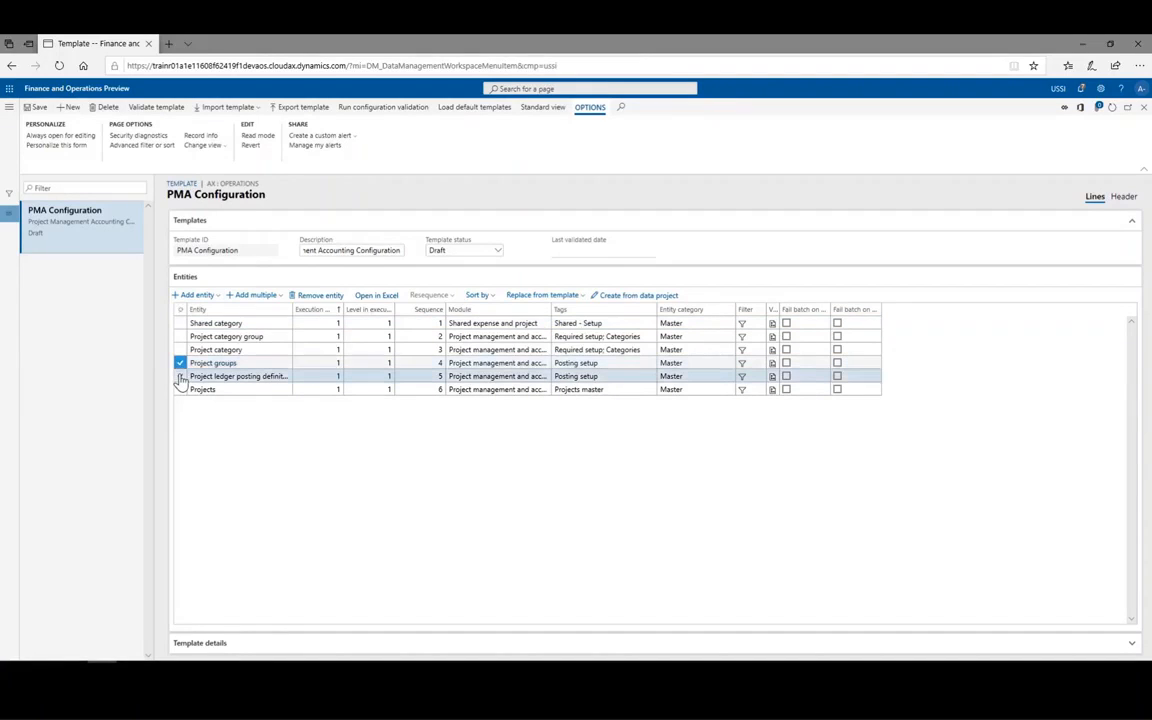
{"action": "left_click", "coordinate": [181, 313]}
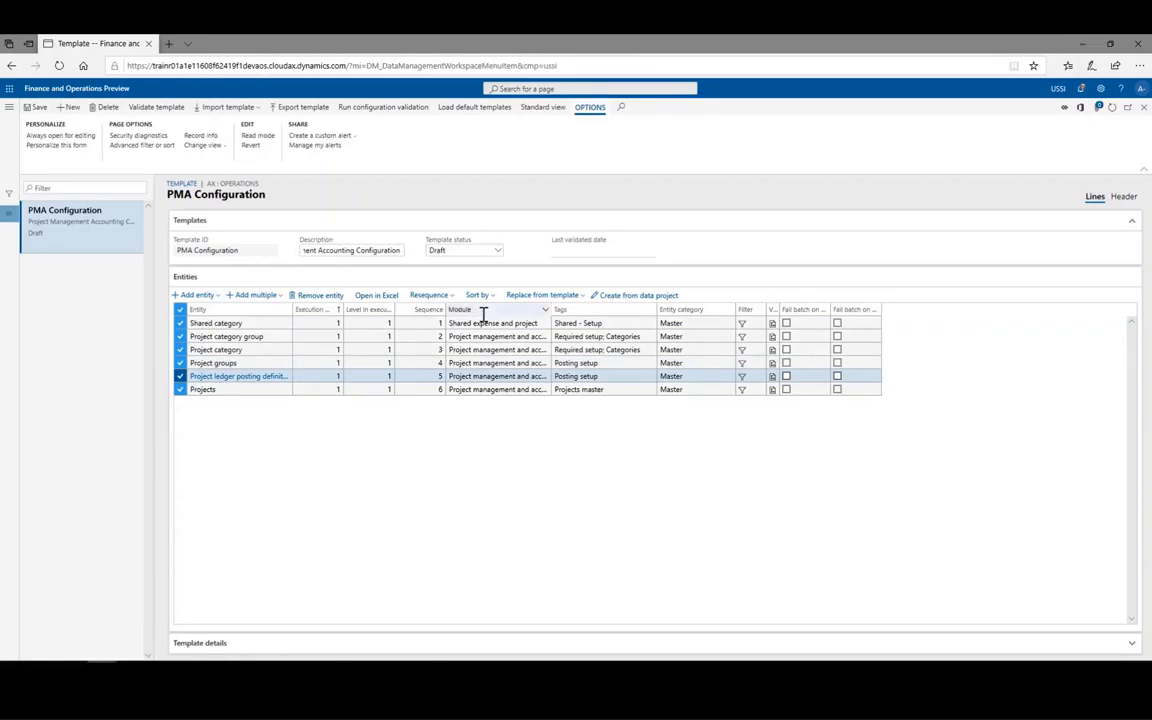
{"action": "left_click", "coordinate": [430, 295]}
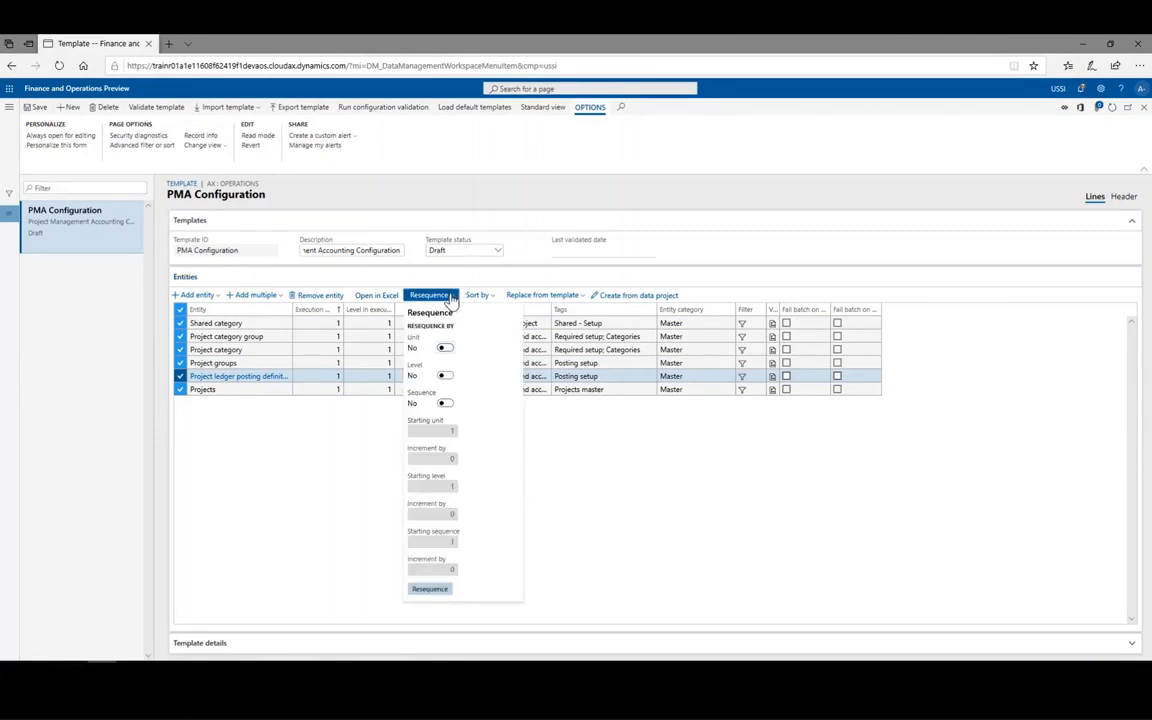
{"action": "left_click", "coordinate": [446, 404]}
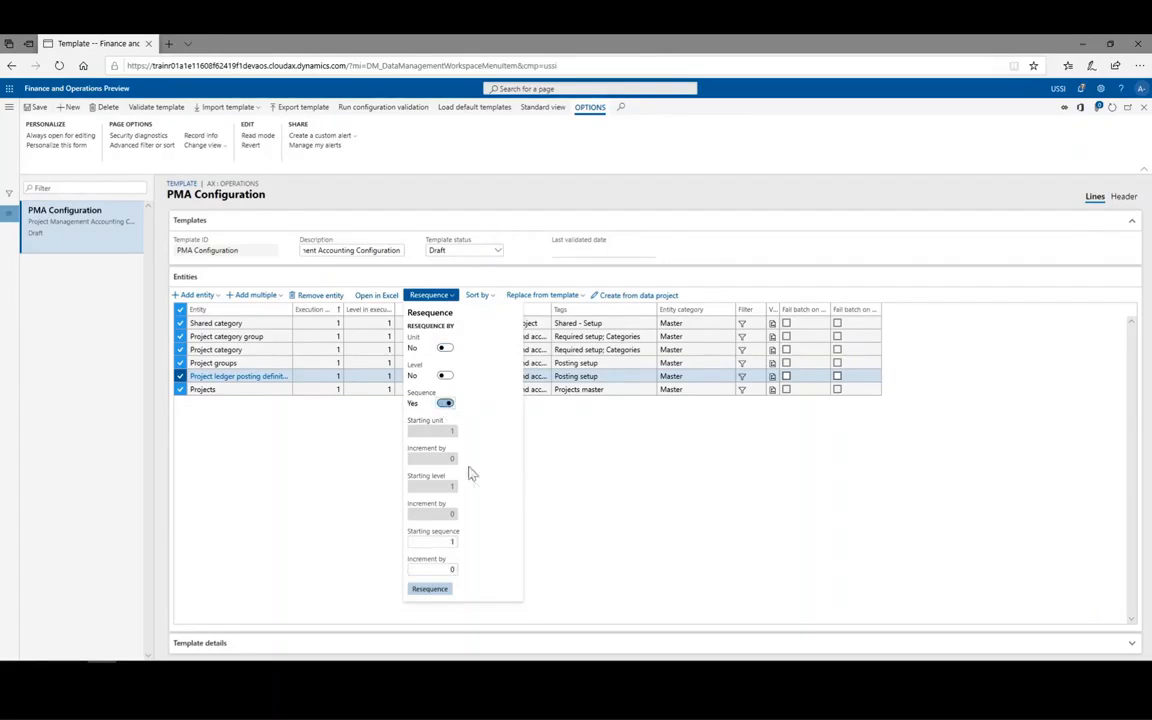
{"action": "left_click", "coordinate": [452, 541]}
{"action": "type", "text": "10"}
{"action": "left_click", "coordinate": [446, 569]}
{"action": "type", "text": "5"}
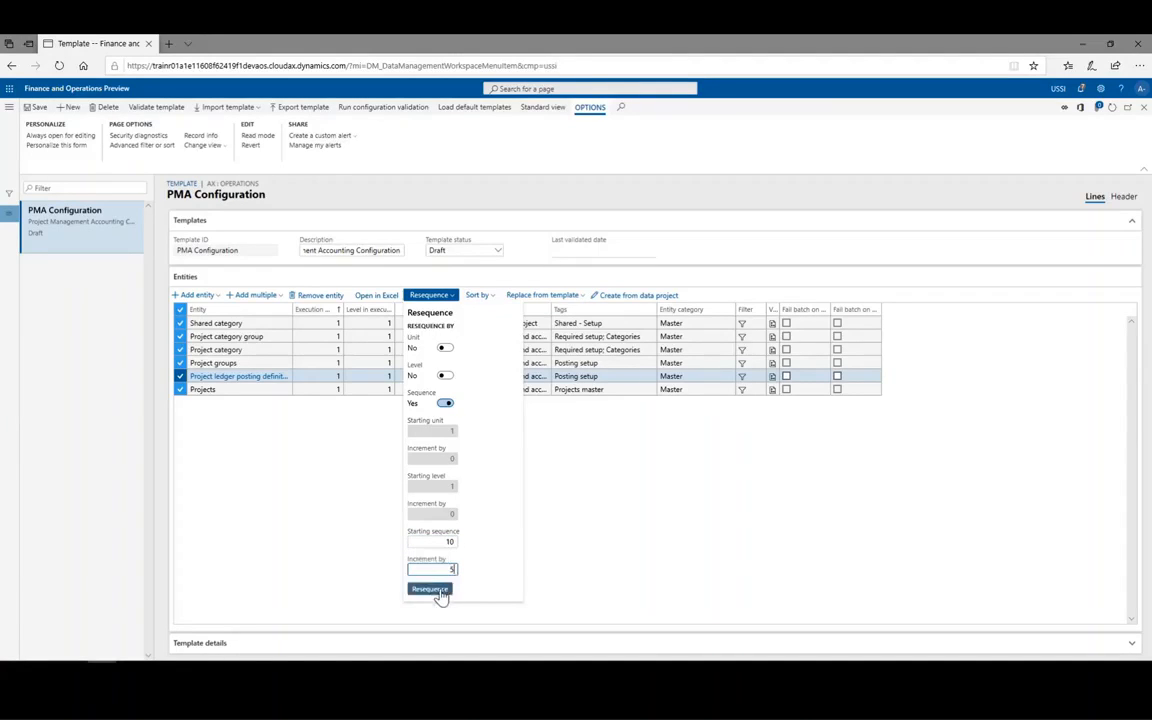
{"action": "left_click", "coordinate": [438, 592]}
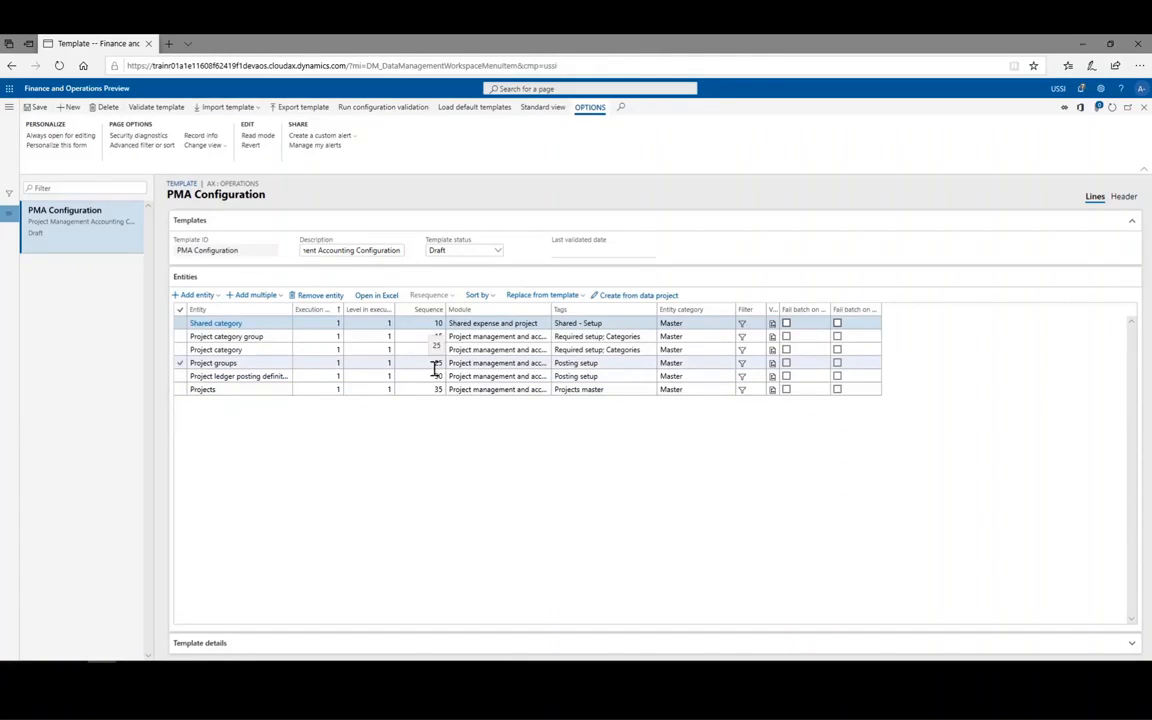
{"action": "left_click", "coordinate": [495, 297]}
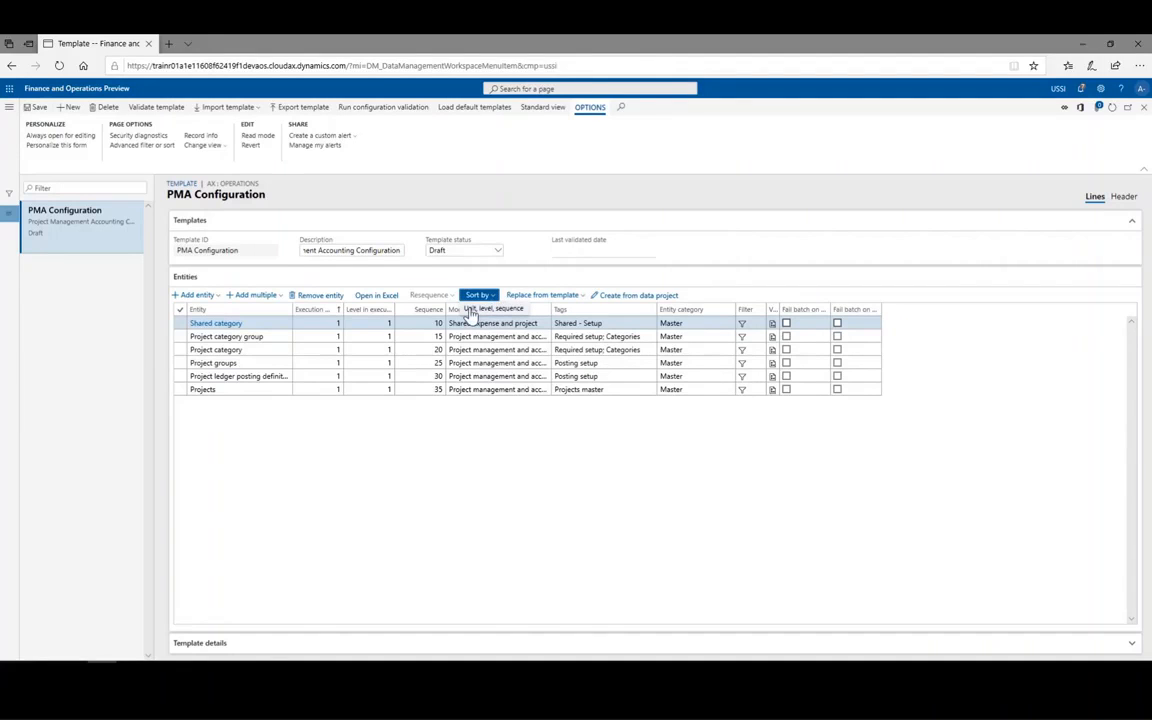
{"action": "left_click", "coordinate": [495, 310]}
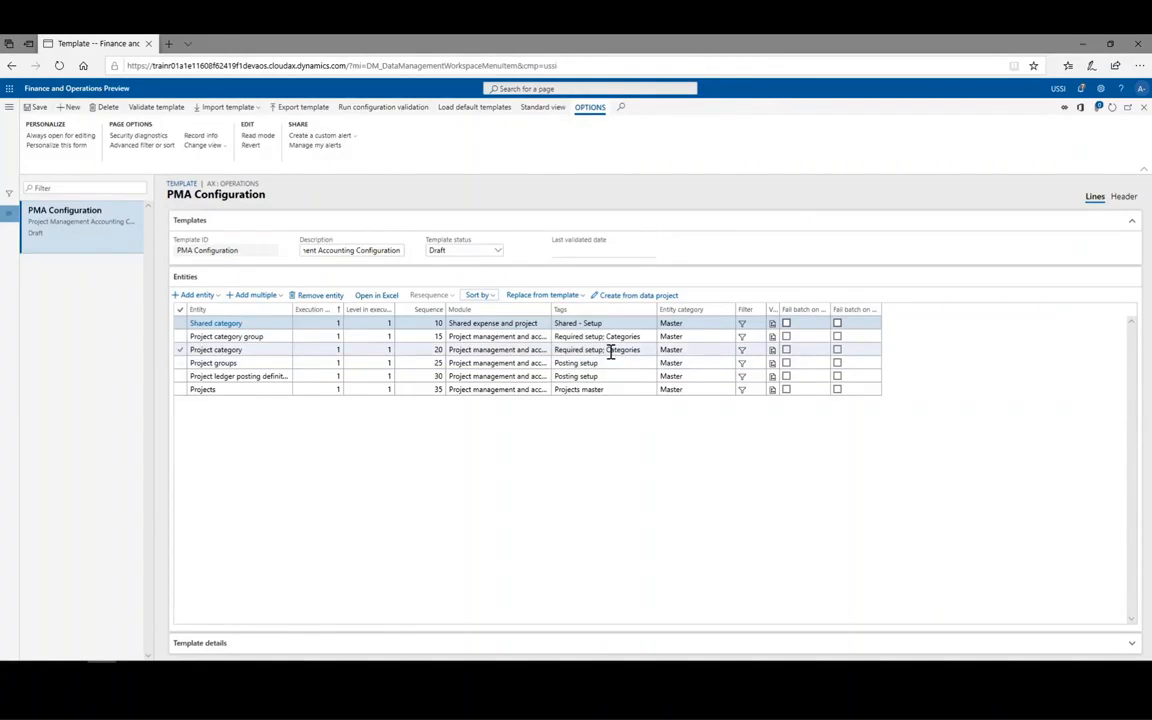
Check the Project category group entity's exclusion fields and filter the entity to the category groups ProjExp,ProjItem
{"action": "left_click", "coordinate": [754, 338]}
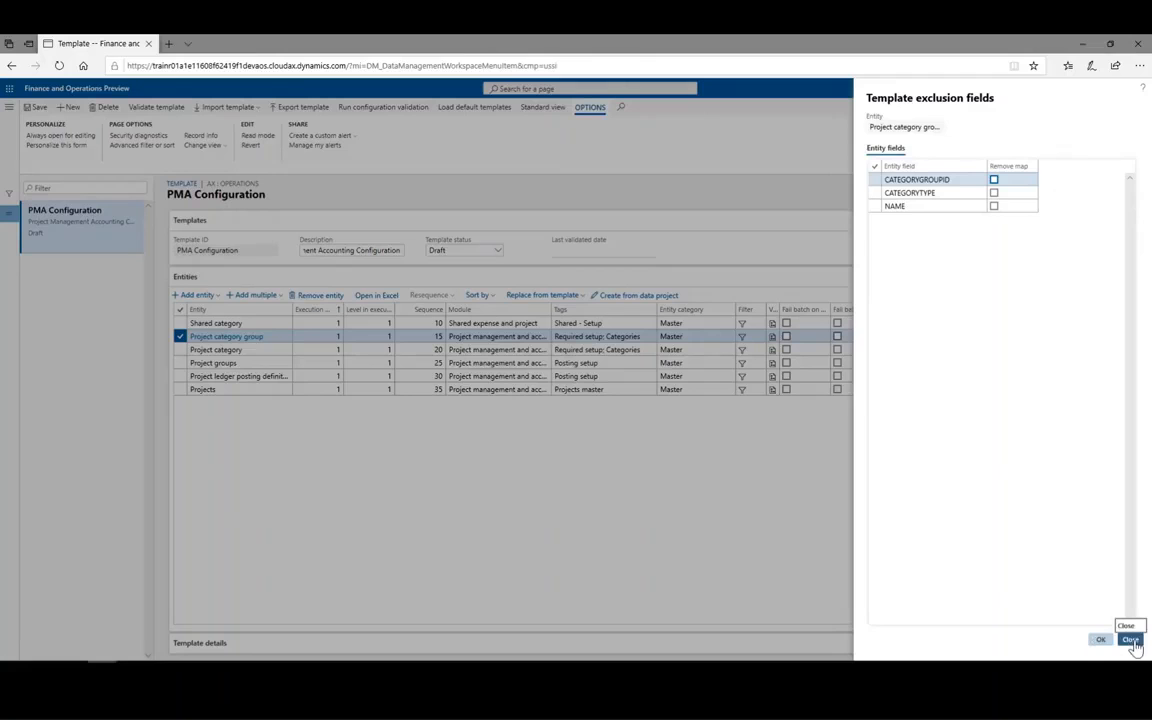
{"action": "left_click", "coordinate": [1131, 641]}
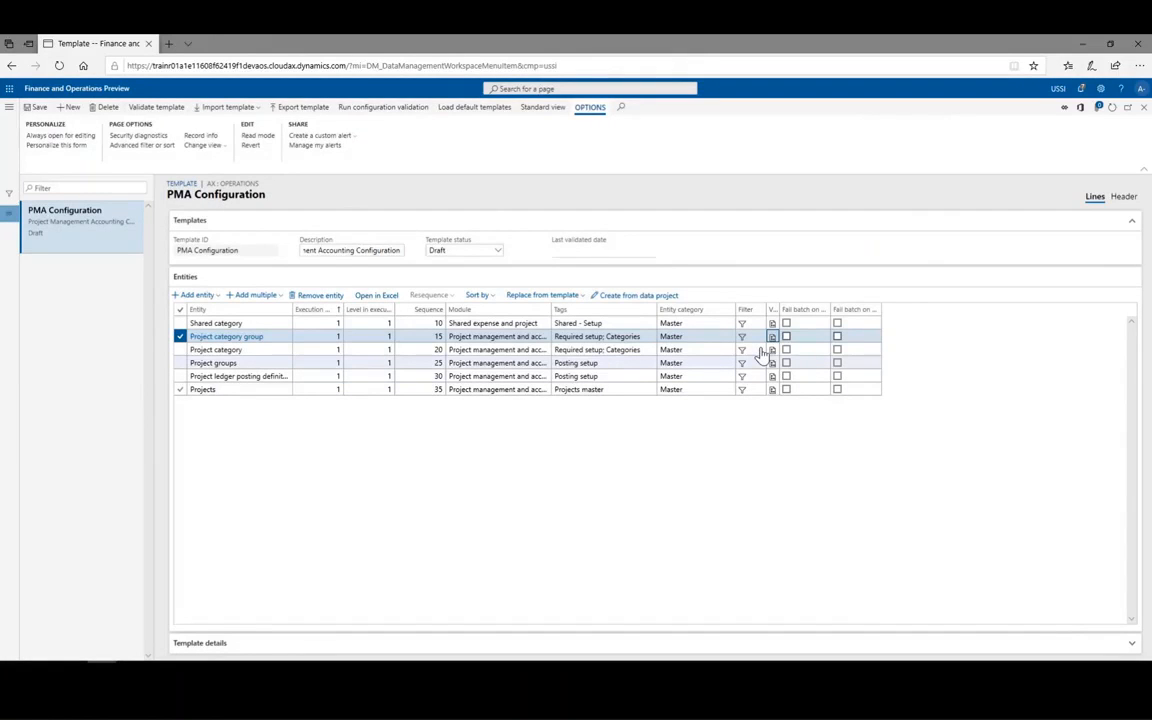
{"action": "left_click", "coordinate": [742, 338]}
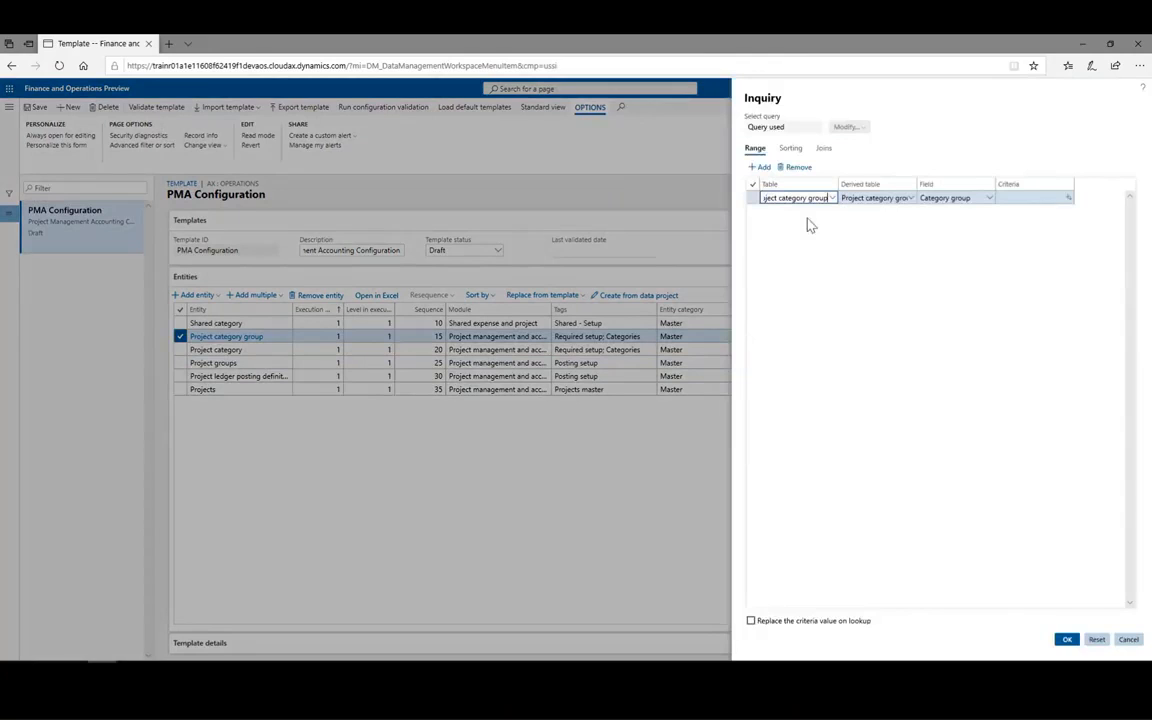
{"action": "left_click", "coordinate": [1067, 202]}
{"action": "left_click", "coordinate": [1067, 200]}
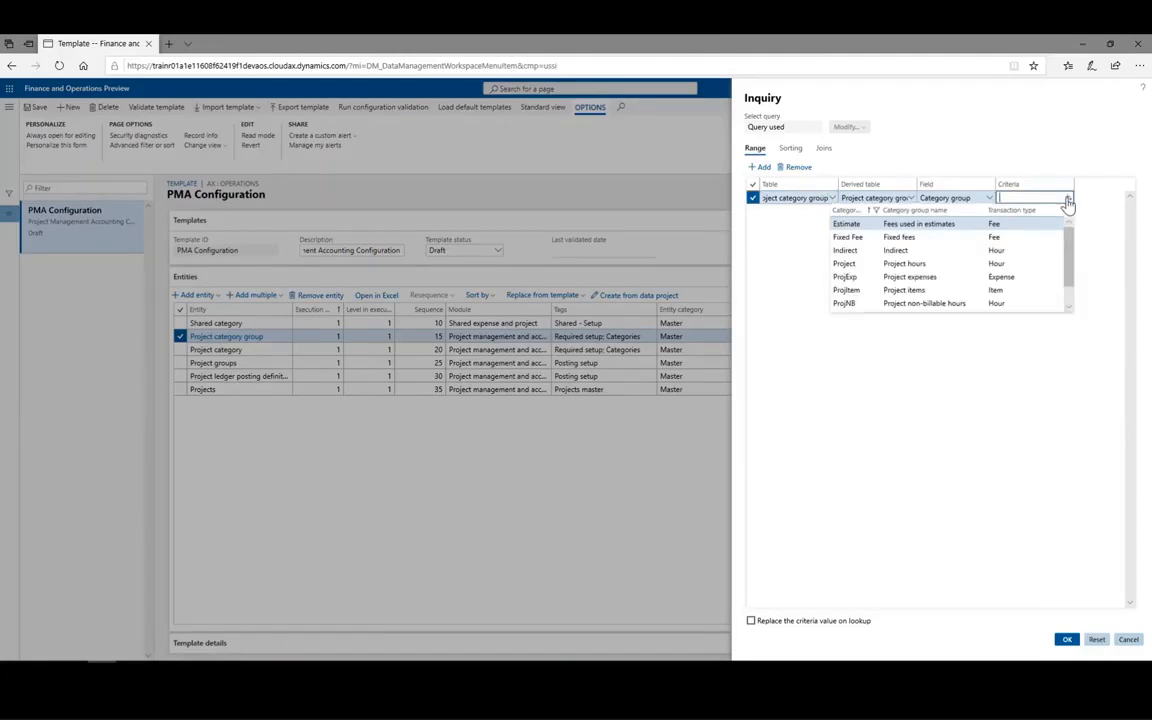
{"action": "left_click", "coordinate": [856, 279]}
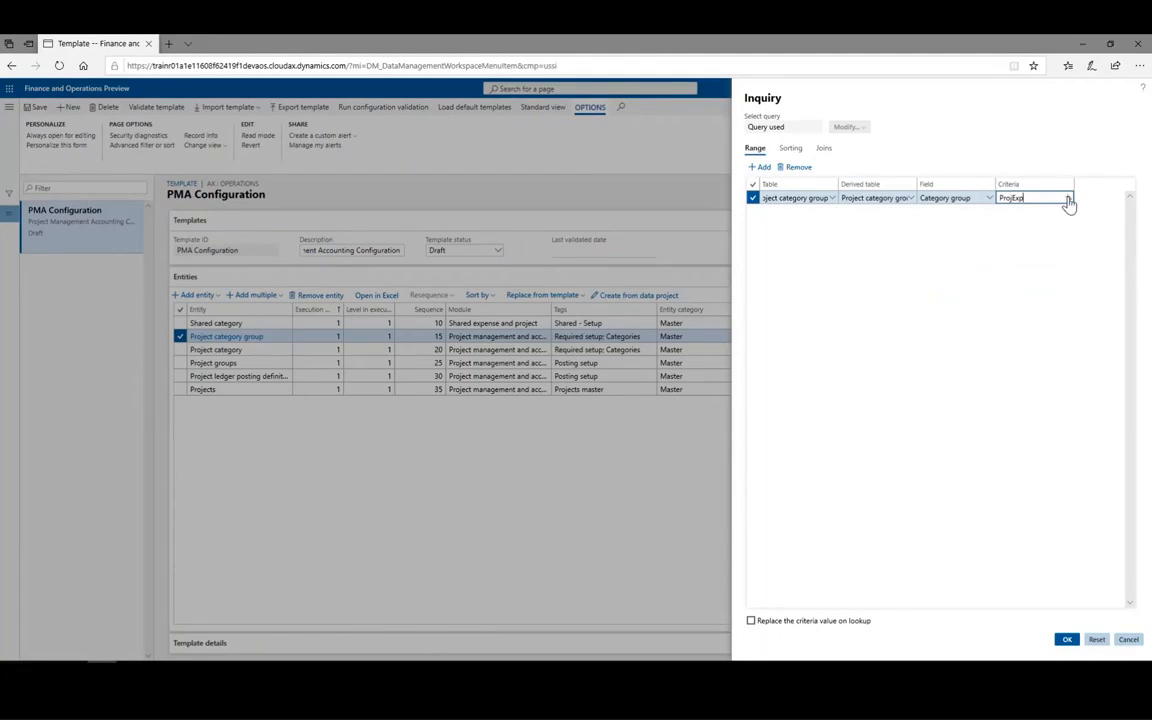
{"action": "left_click", "coordinate": [1067, 198]}
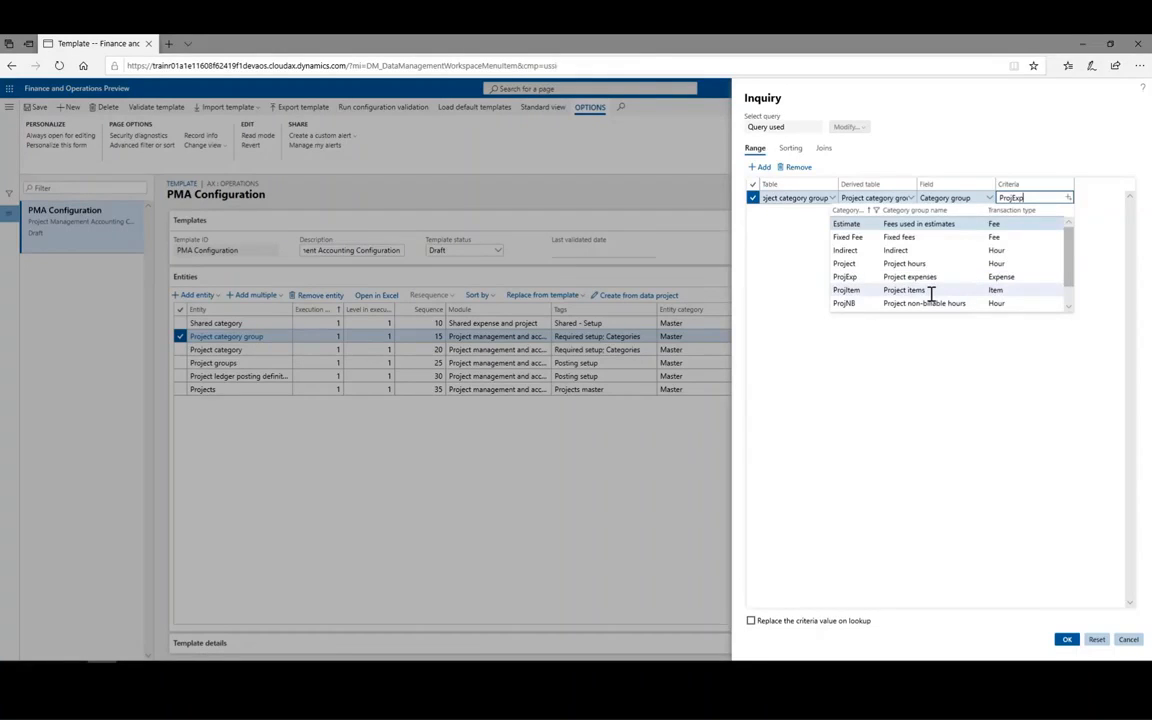
{"action": "left_click", "coordinate": [930, 290]}
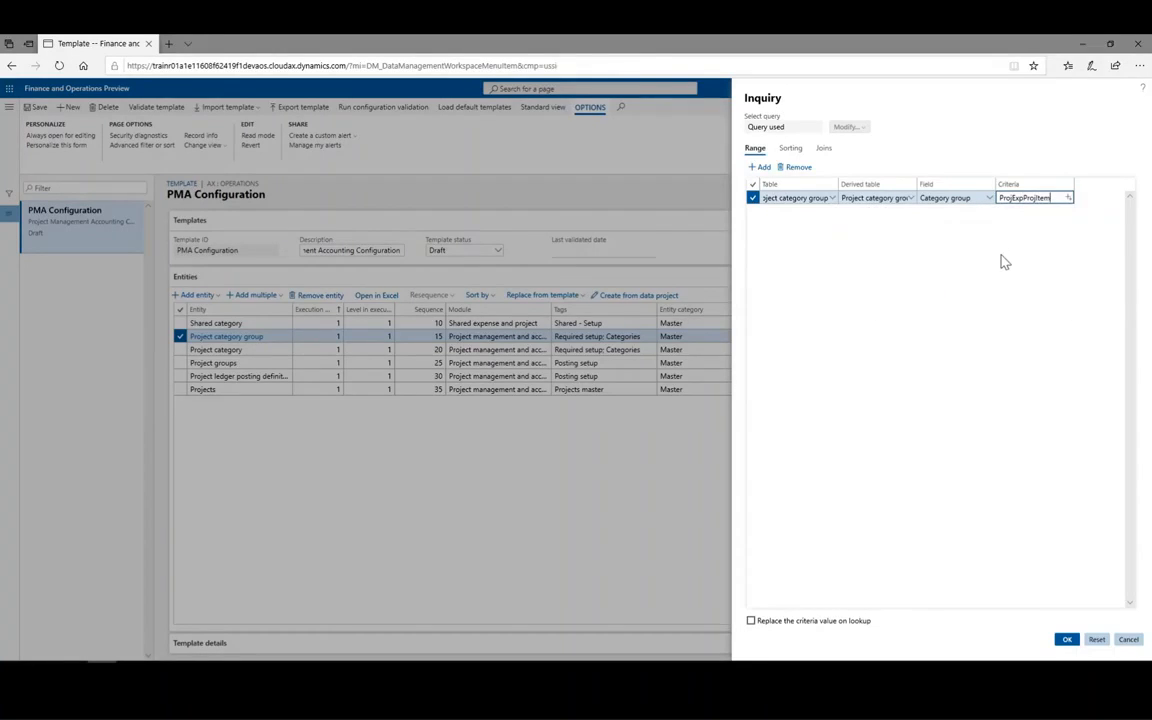
{"action": "left_click", "coordinate": [1024, 198]}
{"action": "type", "text": ","}
{"action": "left_click", "coordinate": [1067, 640]}
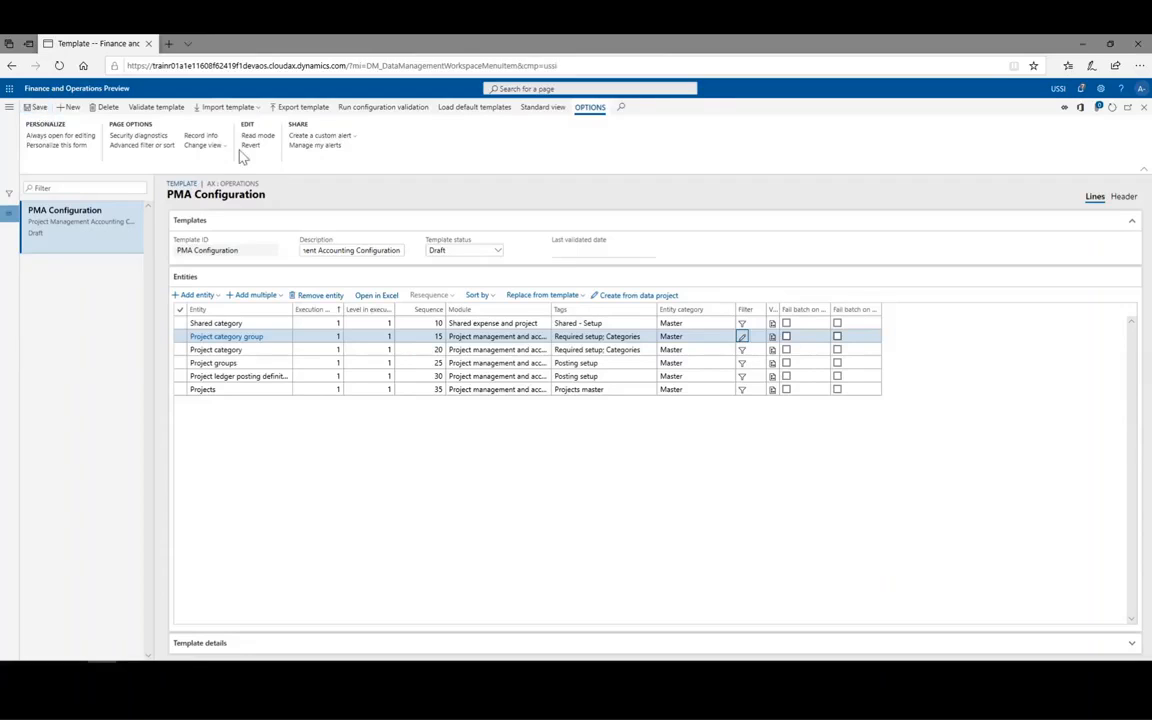
Export the PMA Configuration template and choose to save the zip package to a specified location
{"action": "left_click", "coordinate": [310, 146]}
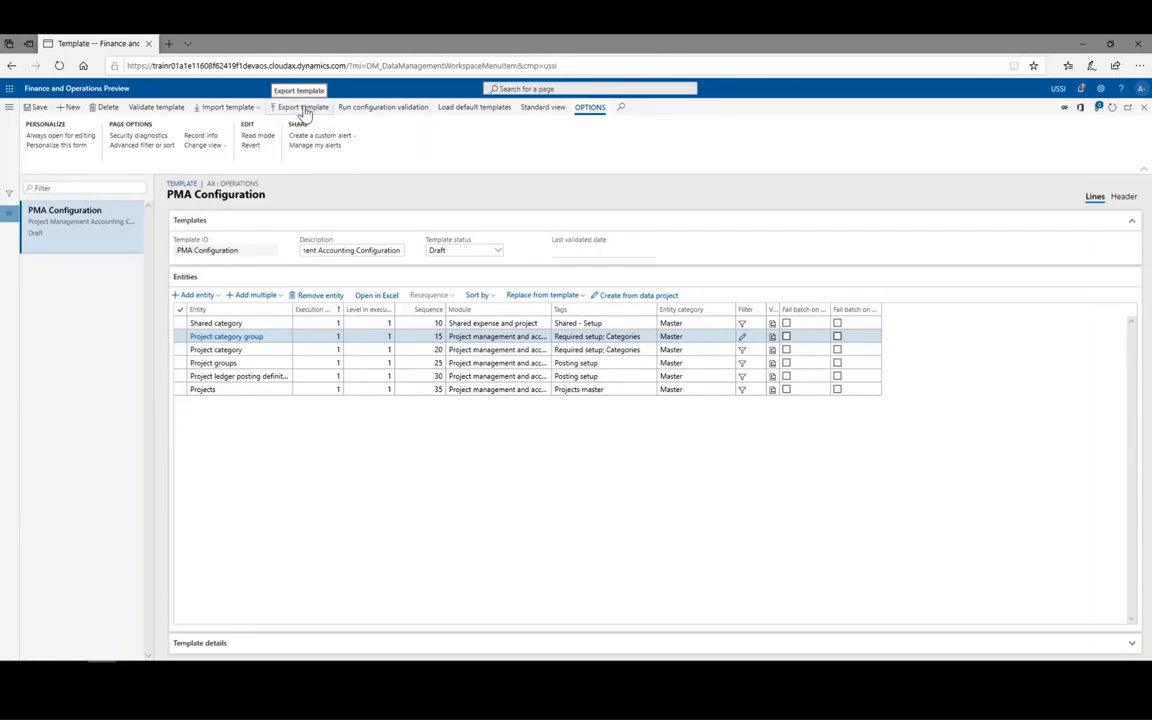
{"action": "left_click", "coordinate": [305, 110]}
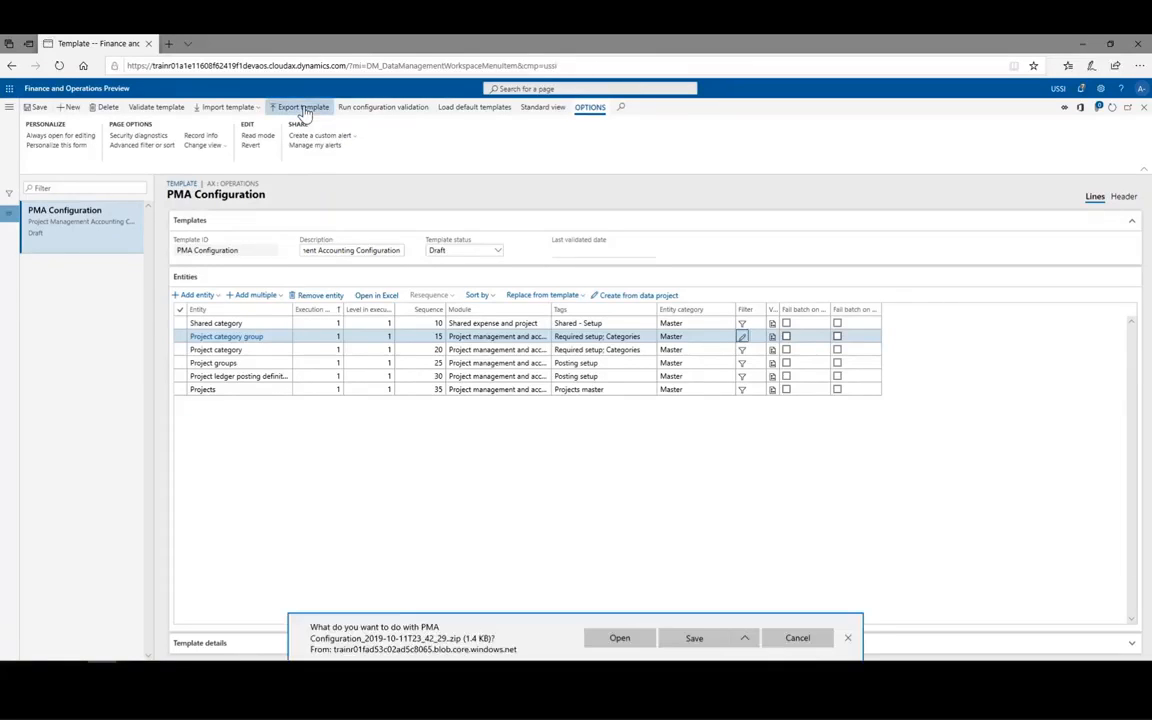
{"action": "left_click", "coordinate": [743, 640]}
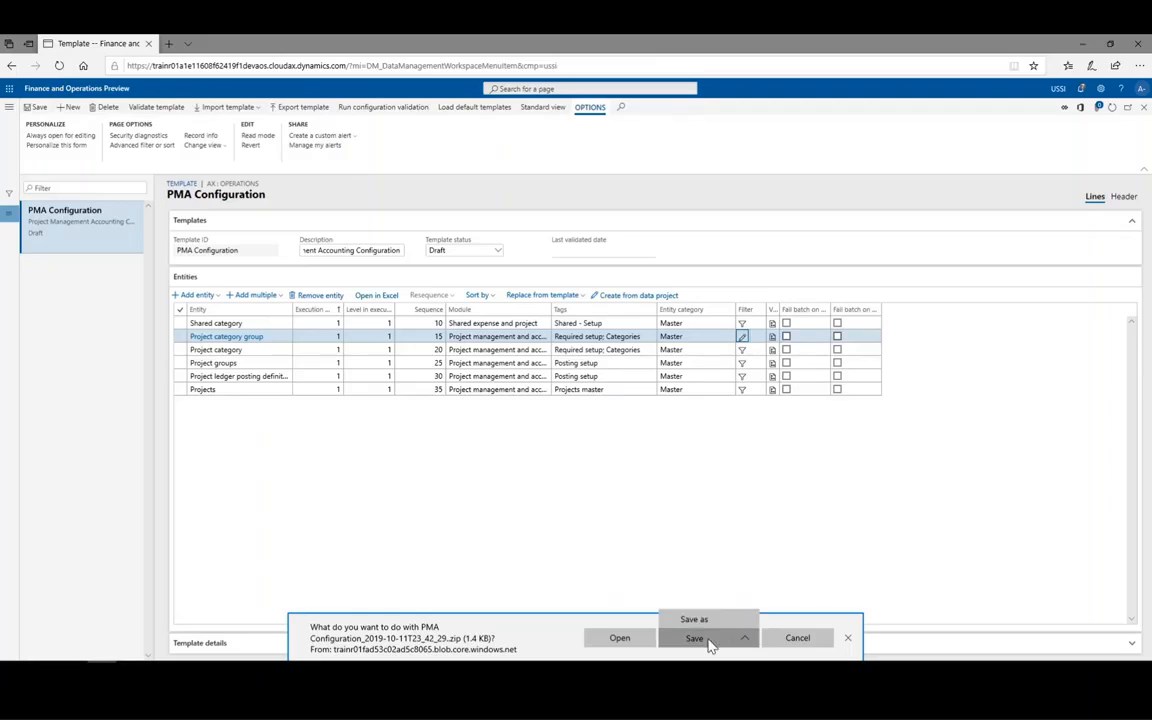
{"action": "left_click", "coordinate": [704, 625]}
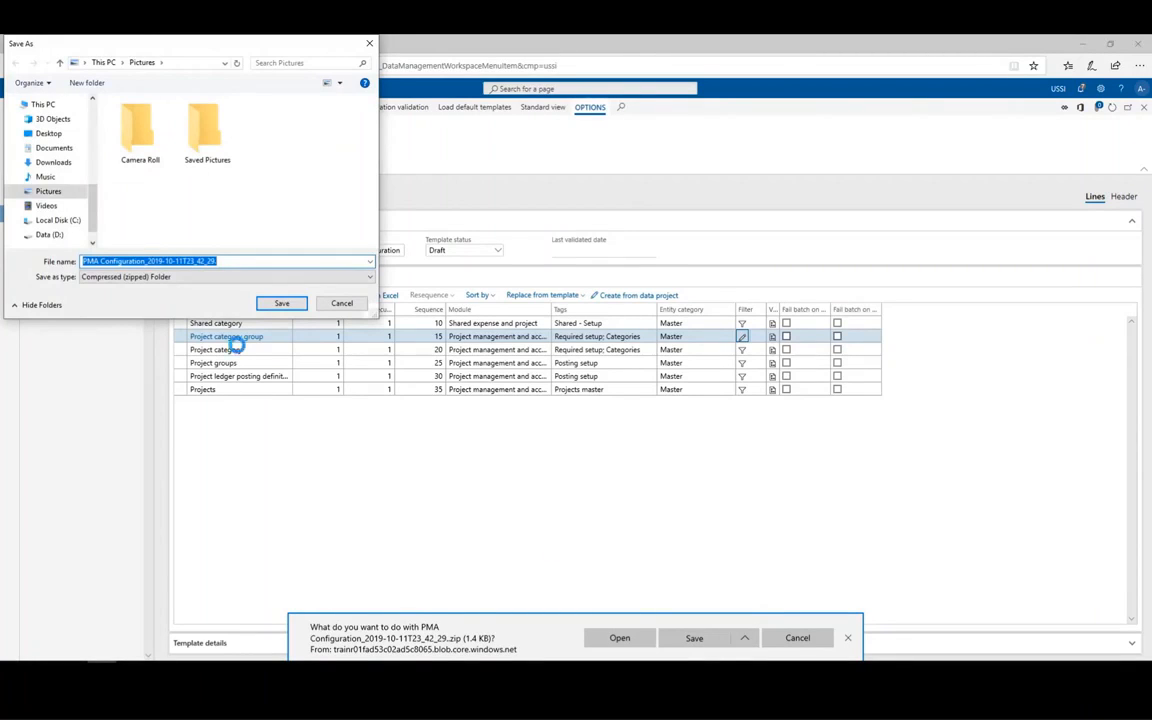
Save the exported package in the Downloads folder, replacing the timestamp in its name to give PMA Configuration_Template
{"action": "left_click", "coordinate": [53, 162]}
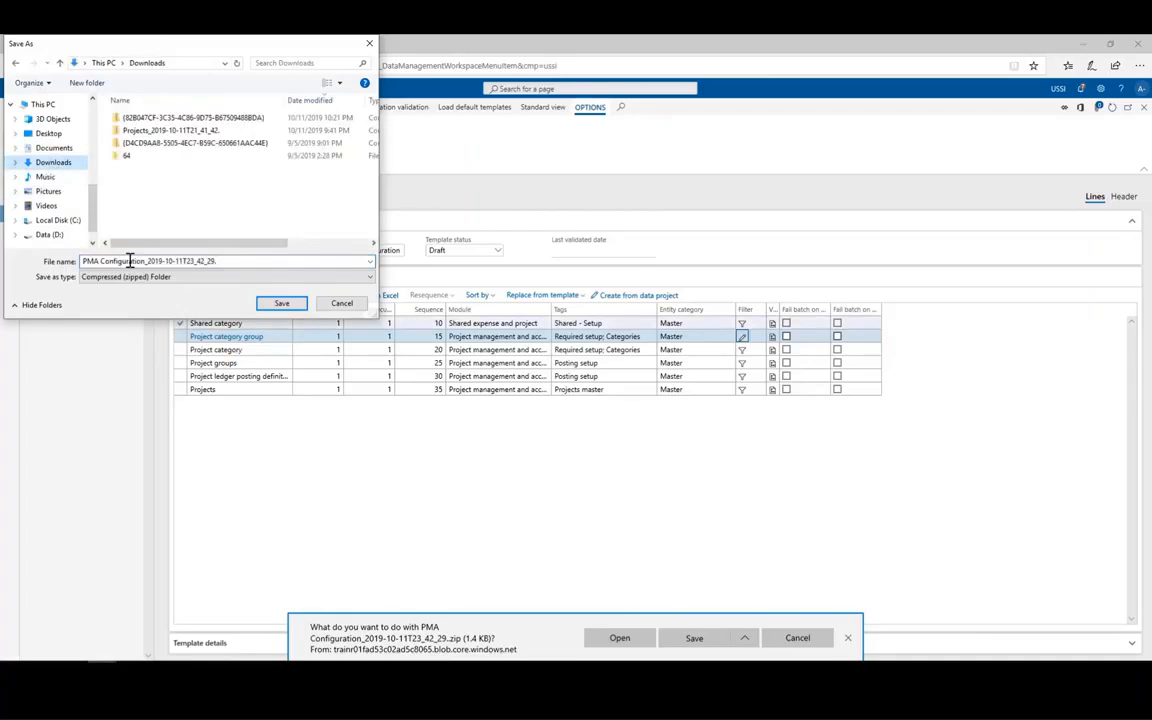
{"action": "left_click", "coordinate": [163, 261]}
{"action": "left_click", "coordinate": [148, 261]}
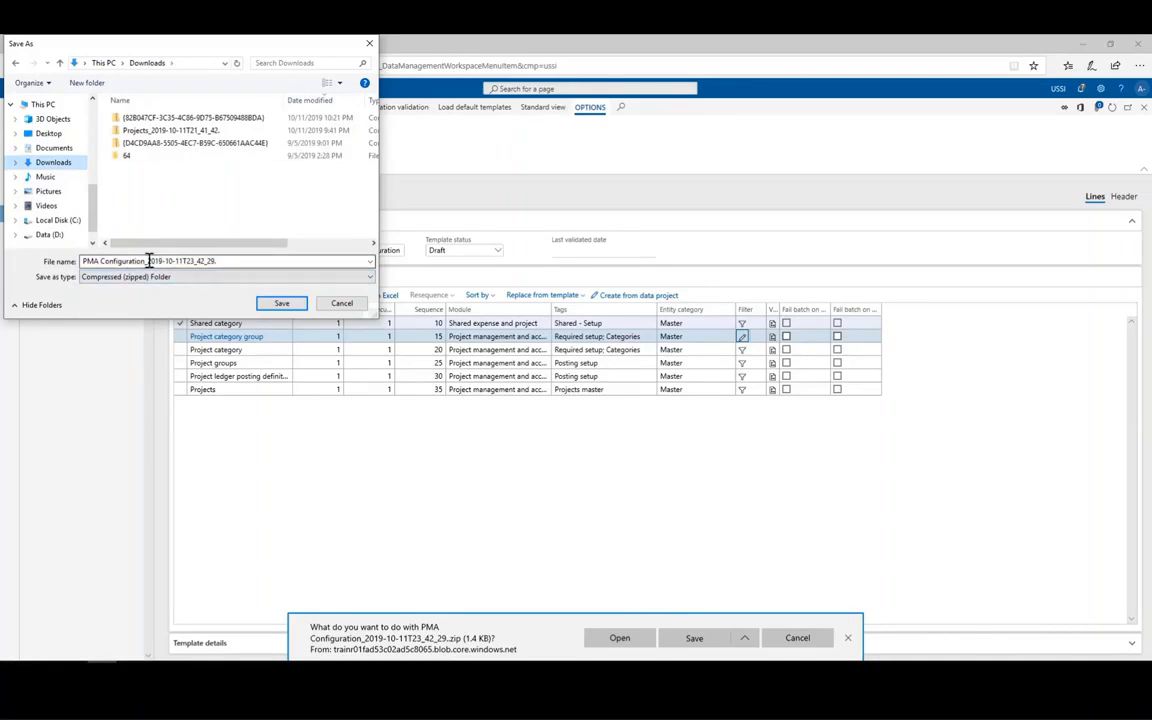
{"action": "left_click", "coordinate": [149, 261]}
{"action": "left_click", "coordinate": [221, 262]}
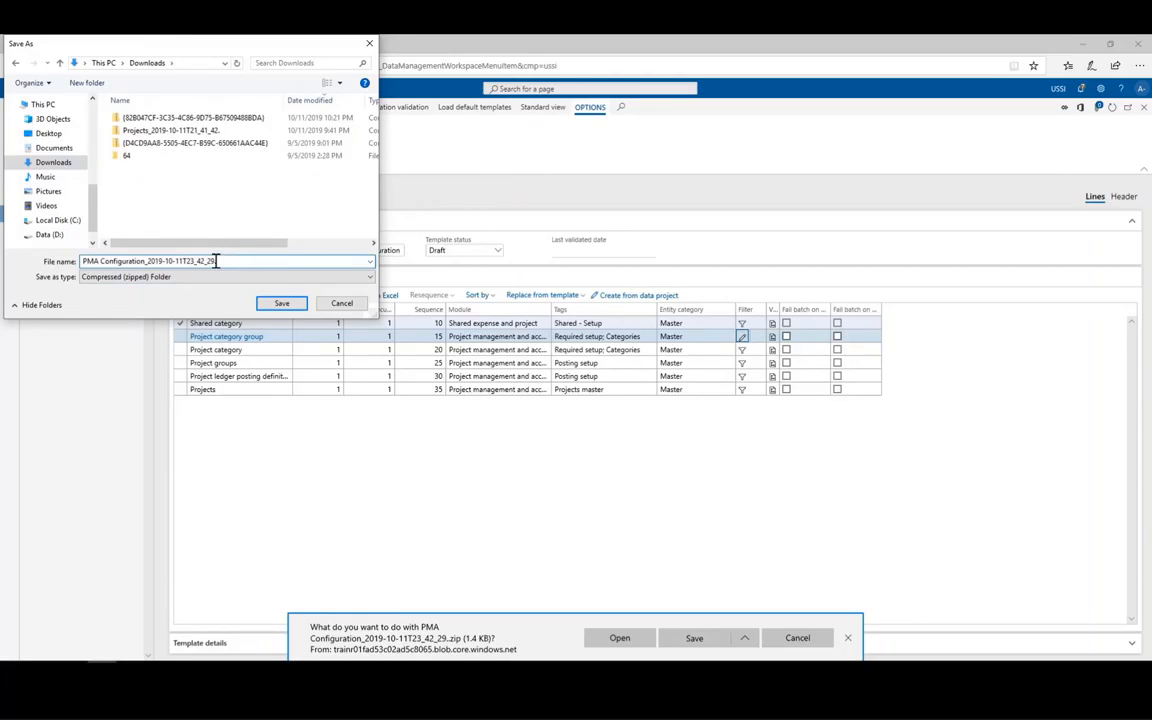
{"action": "left_click_drag", "start_coordinate": [215, 261], "coordinate": [149, 261]}
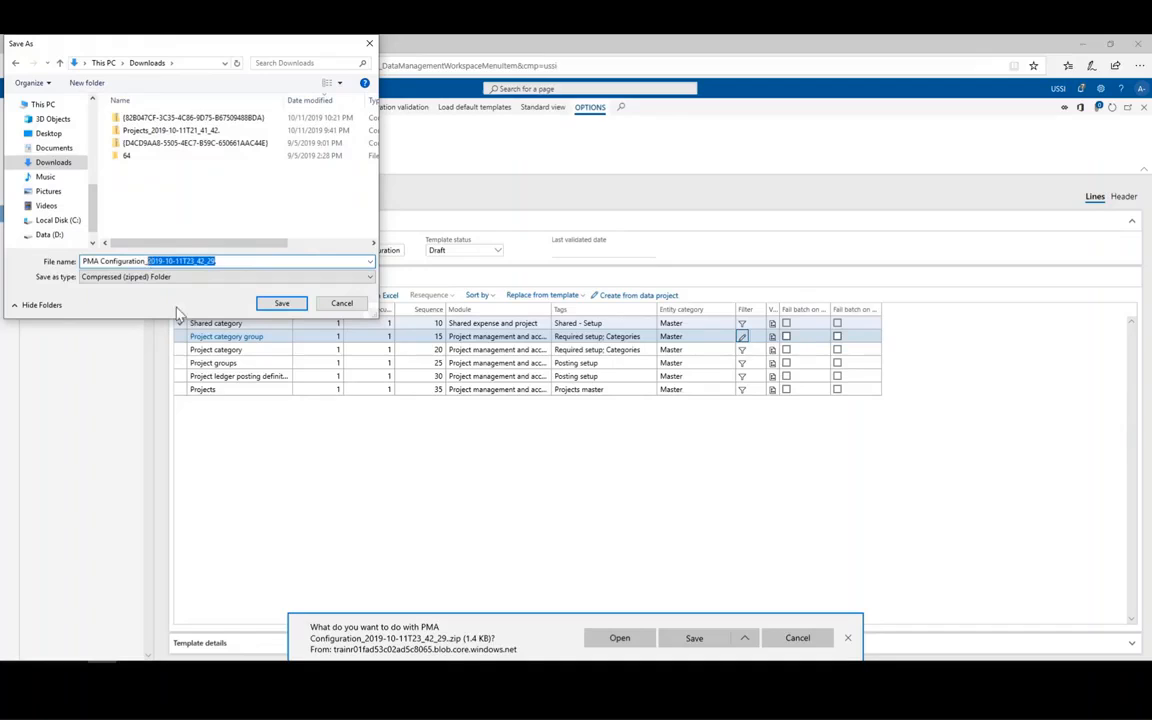
{"action": "type", "text": "R."}
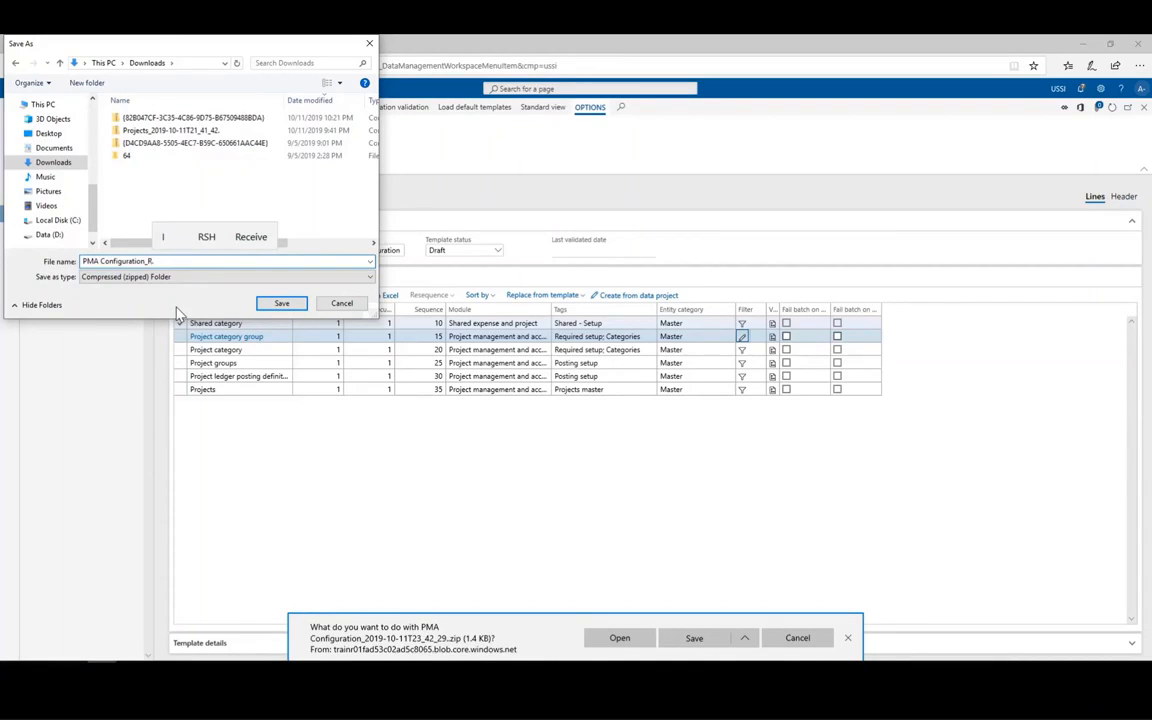
{"action": "key", "text": "BackSpace"}
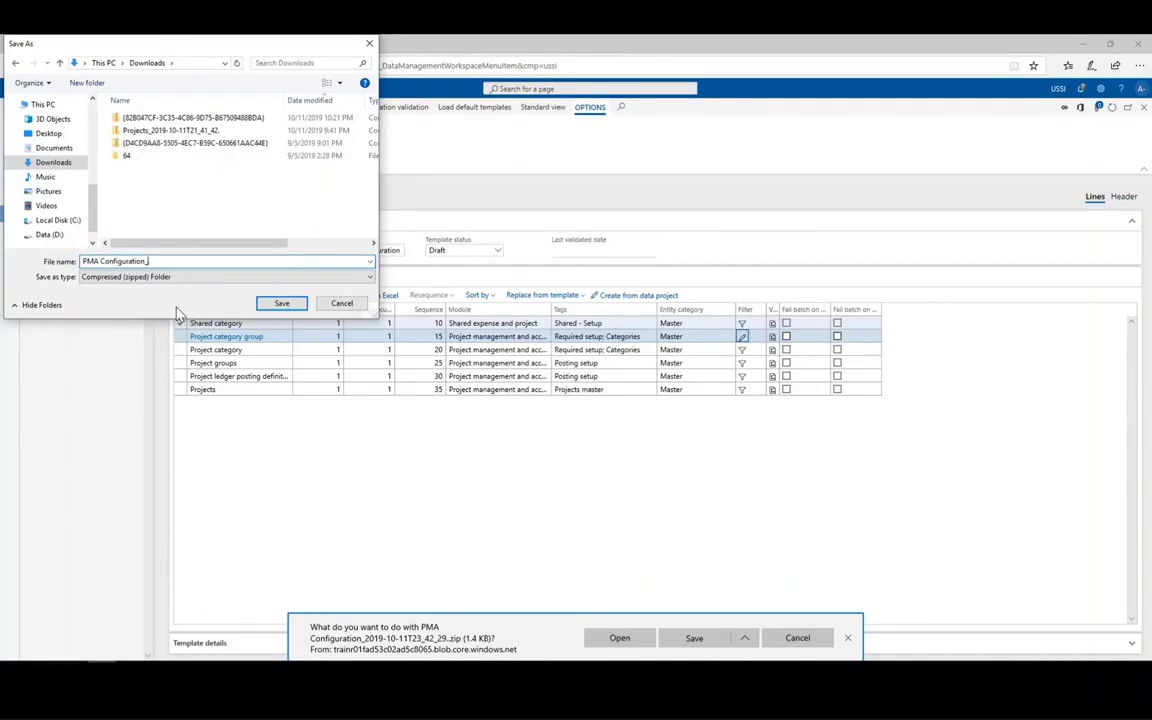
{"action": "type", "text": "Template."}
{"action": "left_click", "coordinate": [270, 305]}
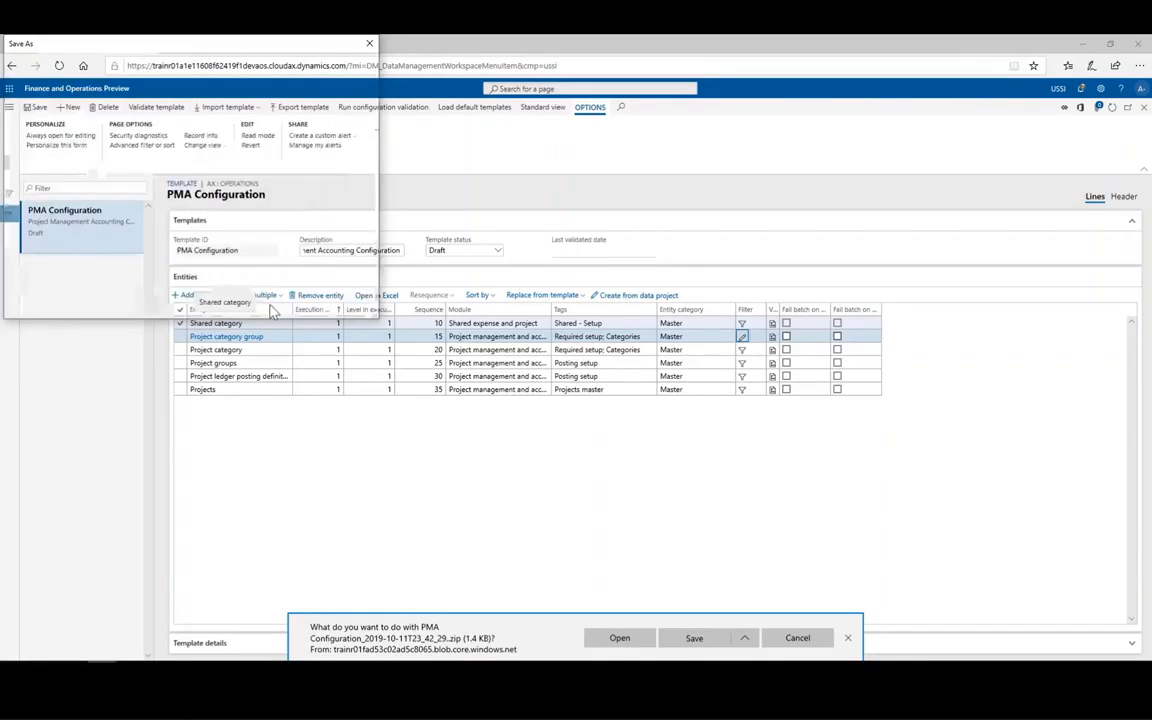
{"action": "left_click", "coordinate": [848, 646]}
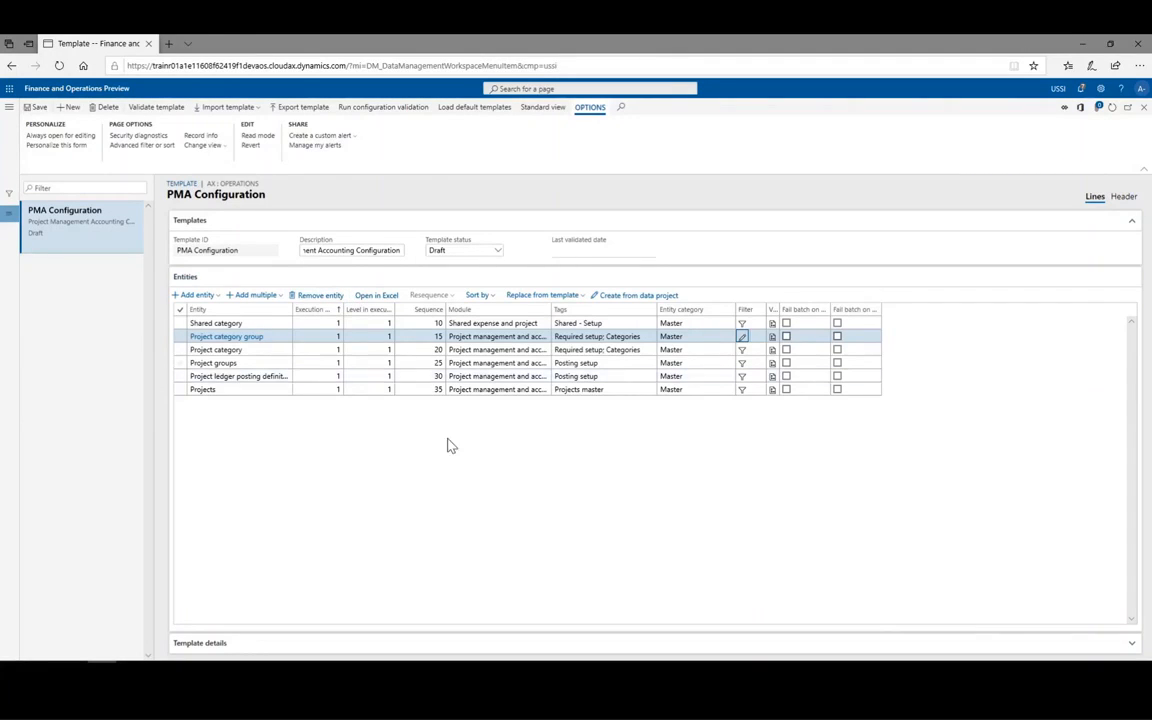
Validate the template and run its configuration validation in the background with batch processing set to Yes
{"action": "left_click", "coordinate": [157, 108]}
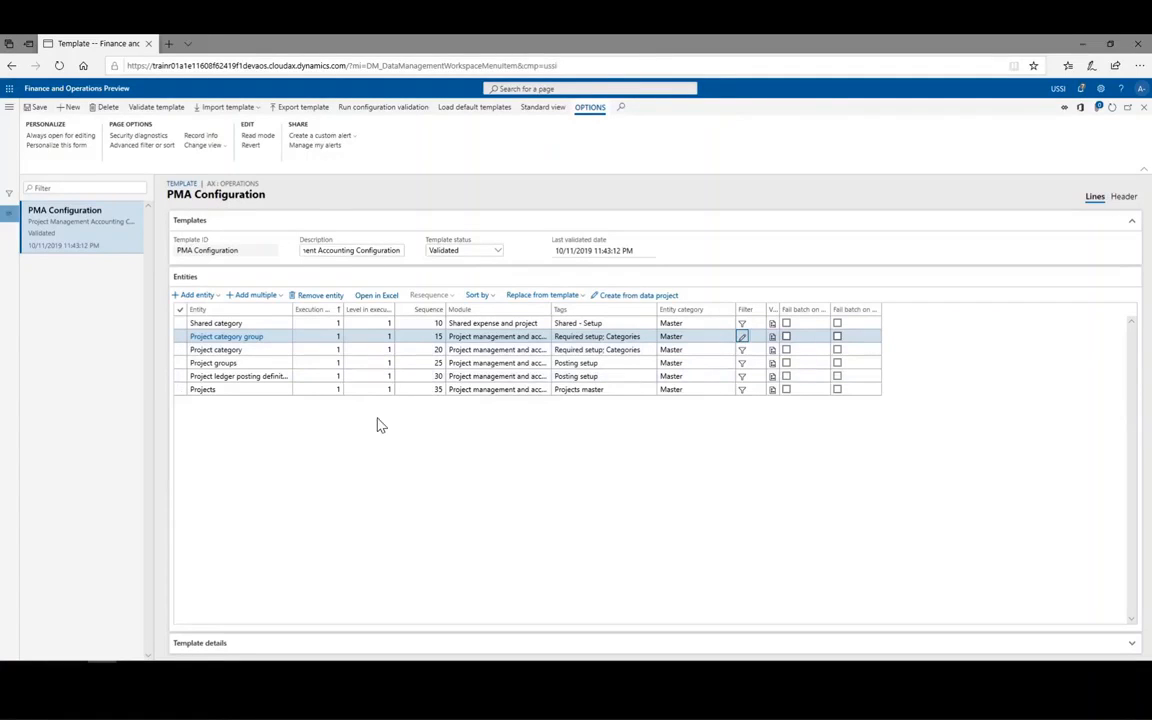
{"action": "left_click", "coordinate": [358, 108]}
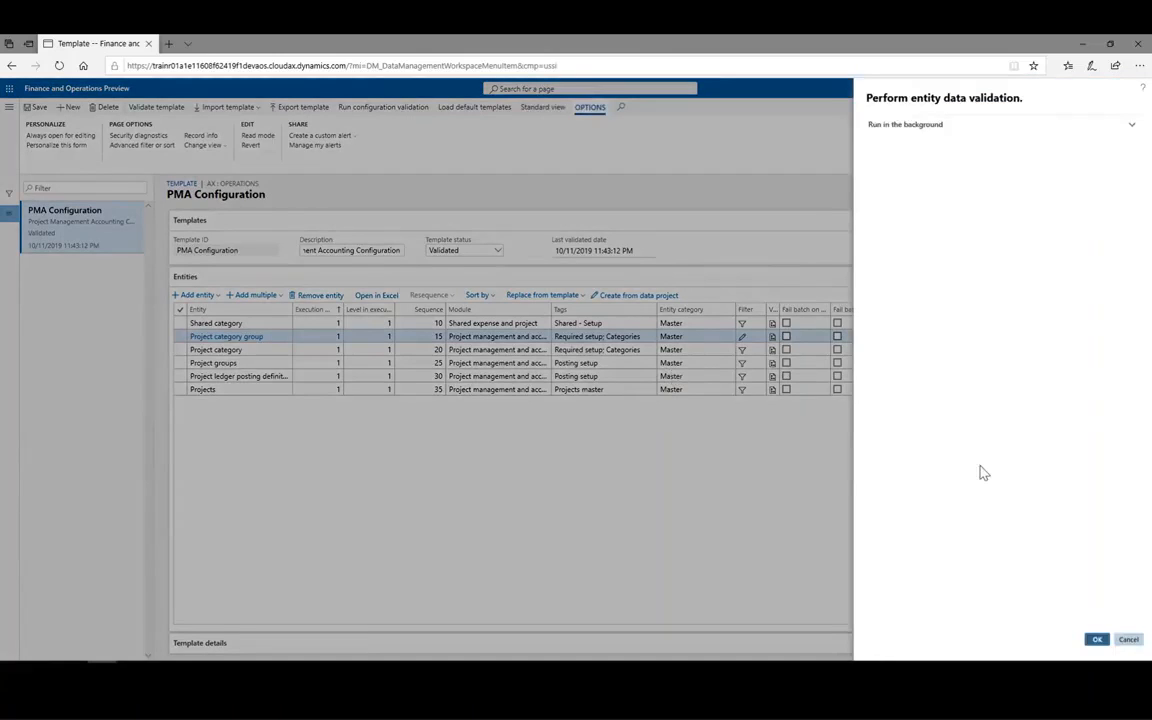
{"action": "left_click", "coordinate": [1130, 130]}
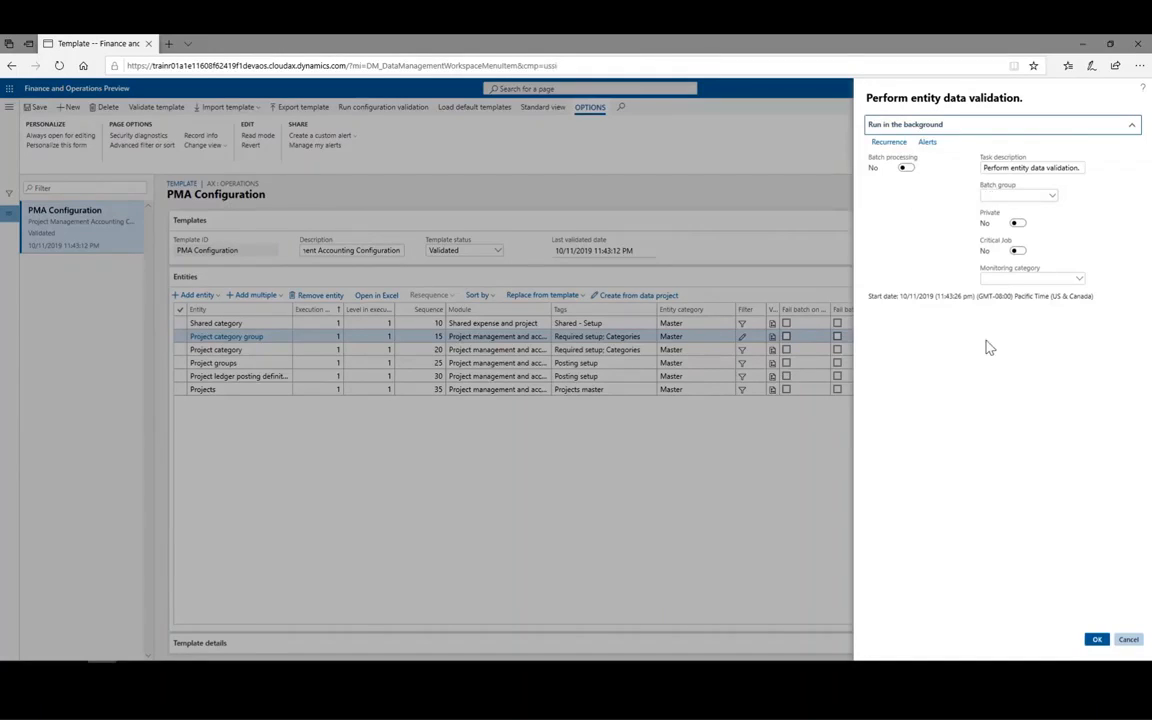
{"action": "left_click", "coordinate": [906, 168]}
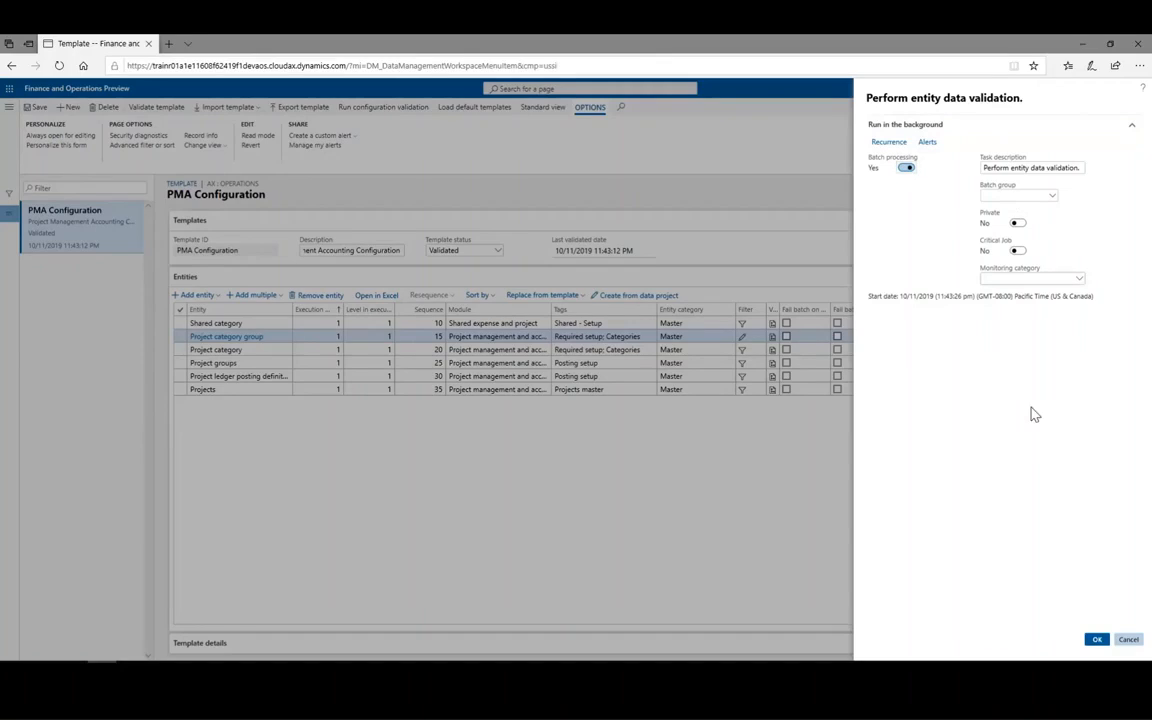
{"action": "left_click", "coordinate": [1097, 640]}
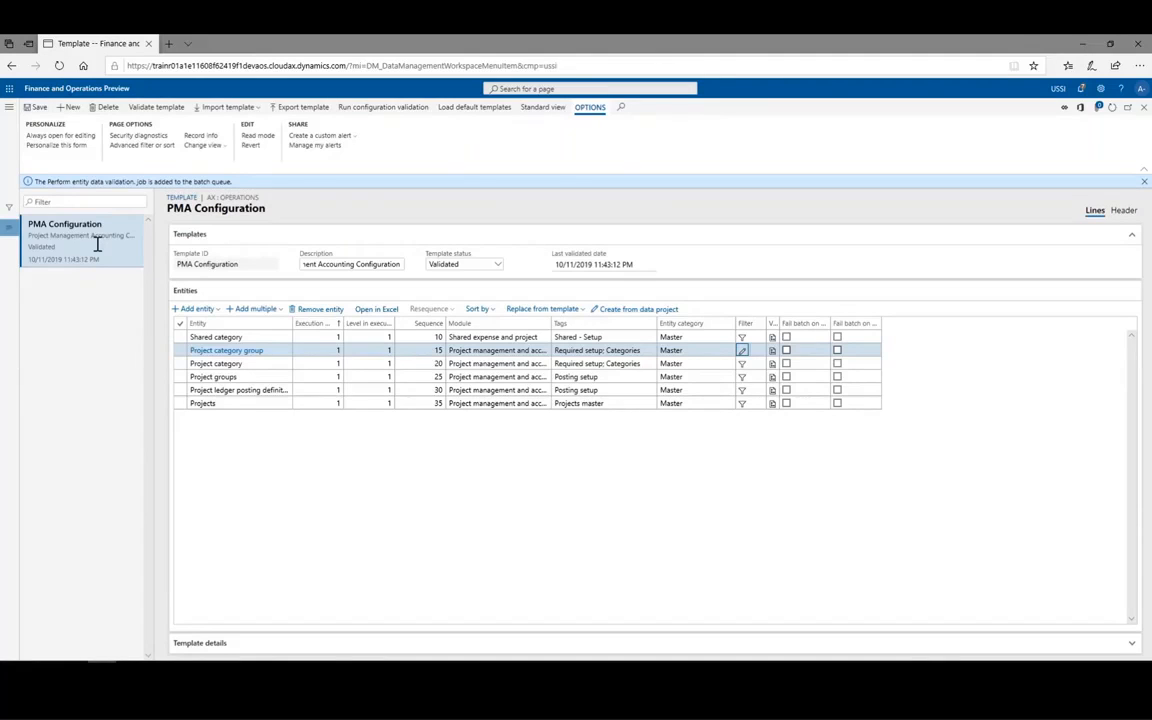
Delete the PMA Configuration template and recreate it by importing the PMA Configuration_Template package from Downloads
{"action": "left_click", "coordinate": [107, 108]}
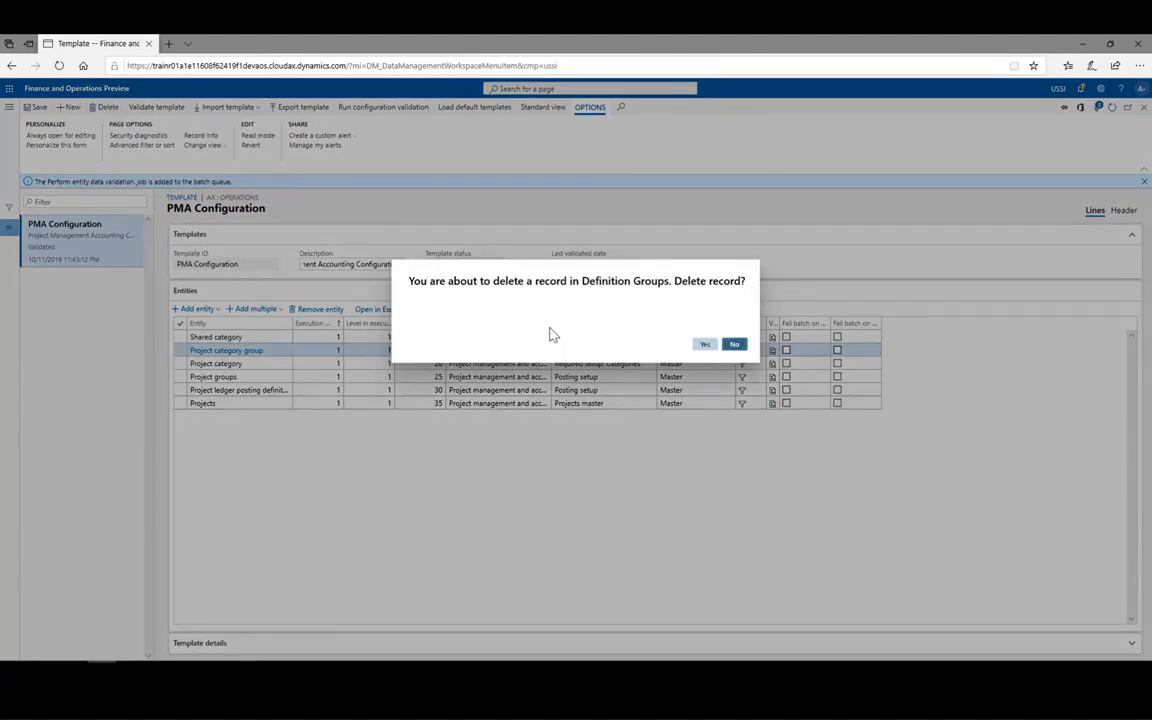
{"action": "left_click", "coordinate": [704, 345]}
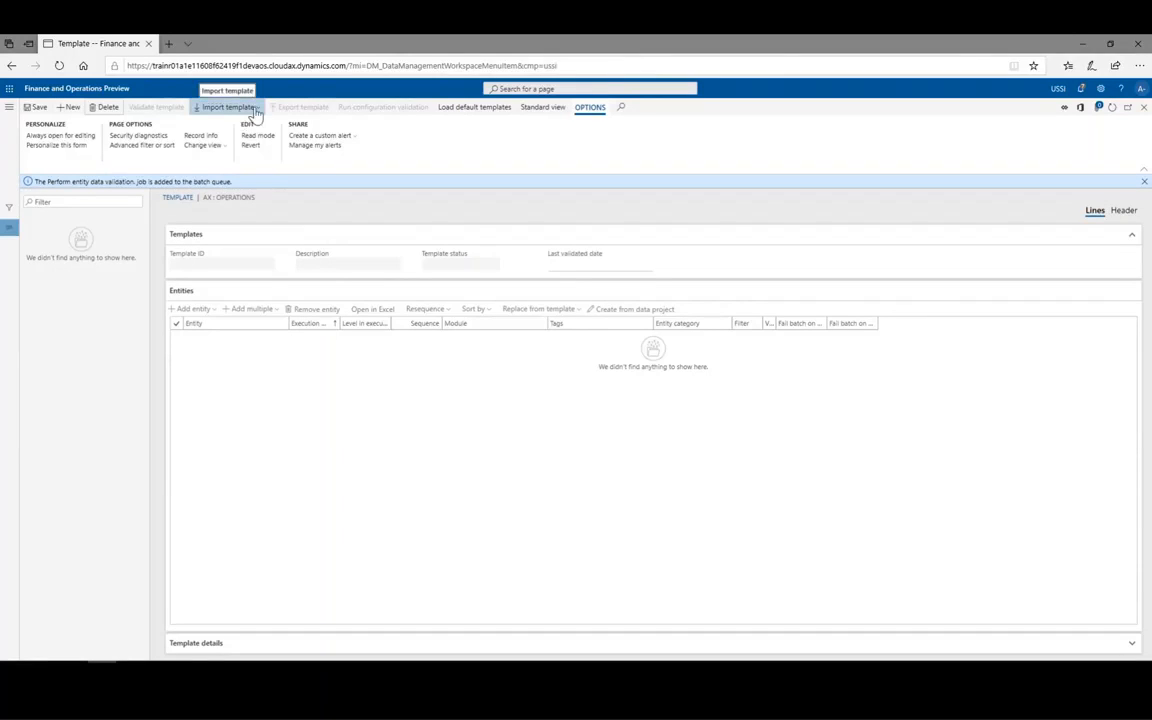
{"action": "left_click", "coordinate": [254, 110]}
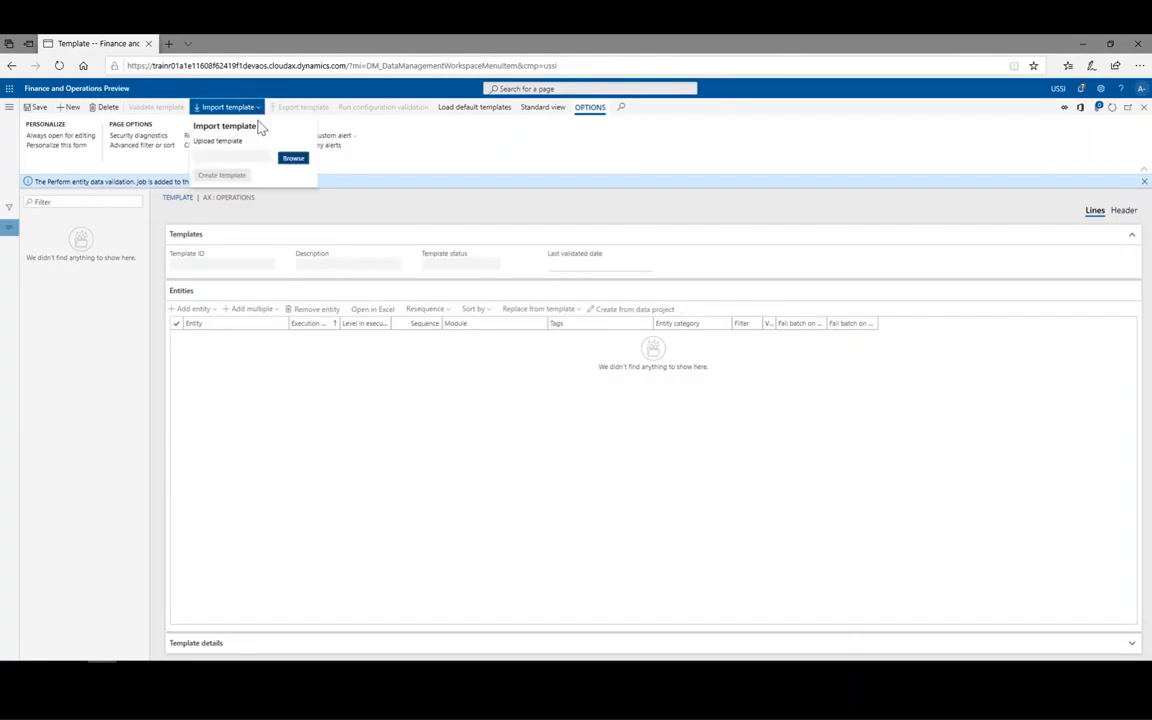
{"action": "left_click", "coordinate": [291, 160]}
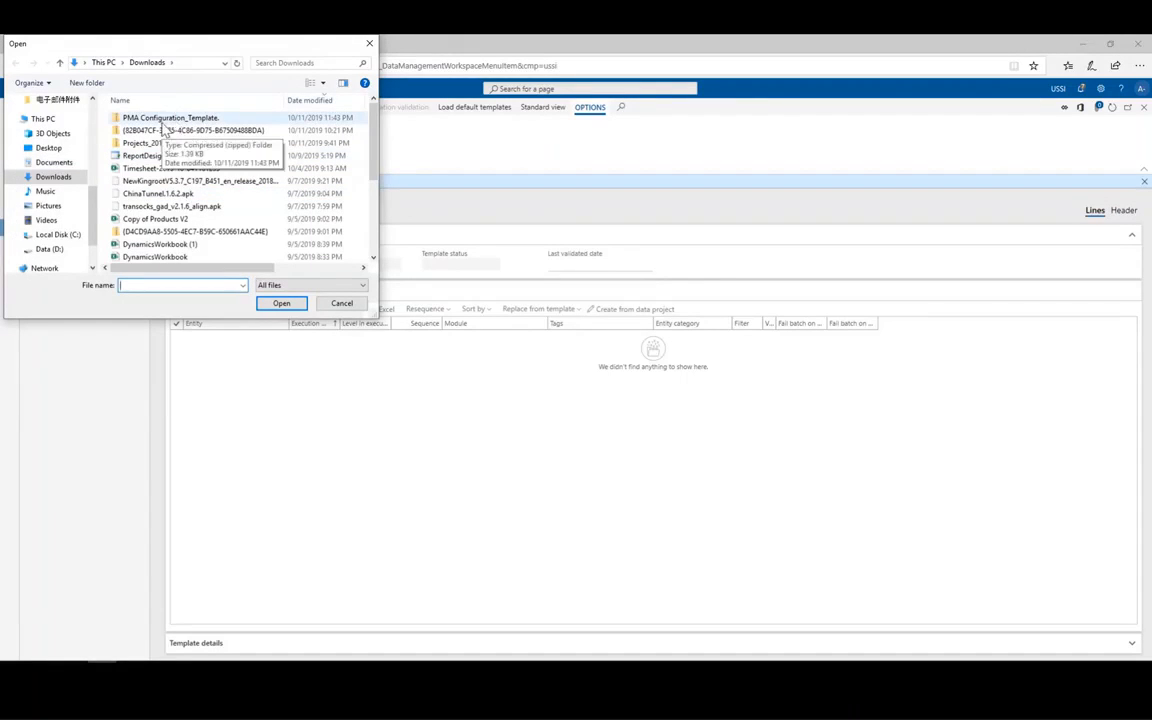
{"action": "left_click", "coordinate": [163, 119]}
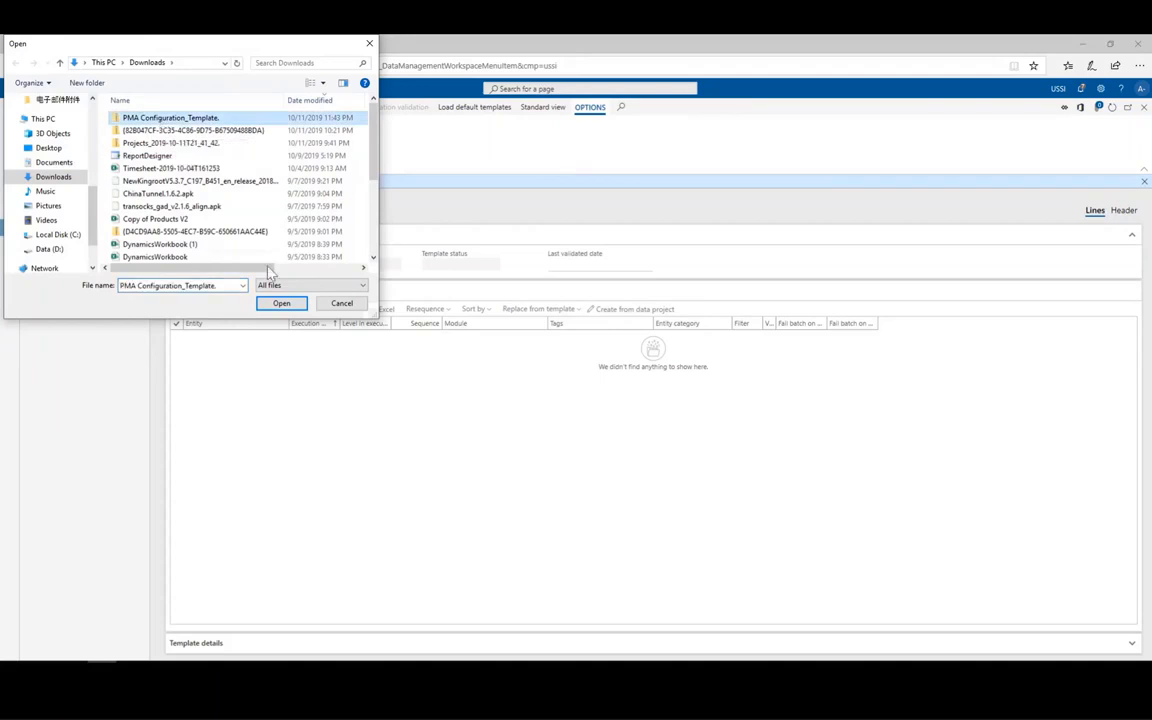
{"action": "left_click", "coordinate": [279, 303]}
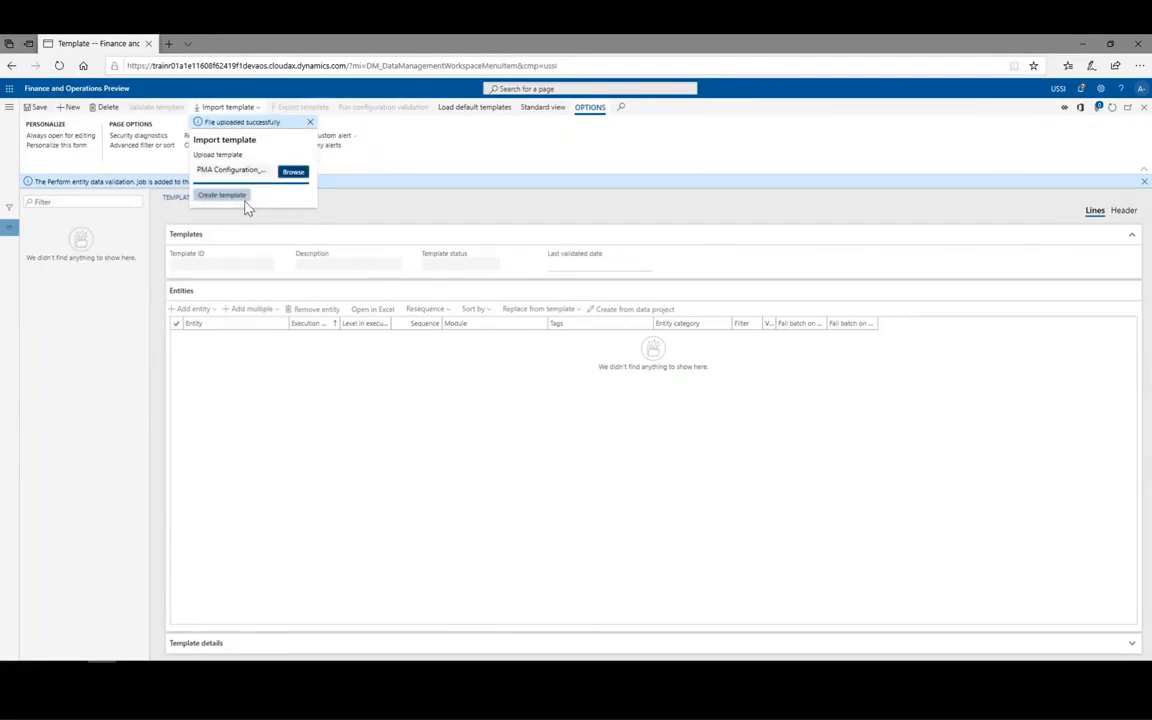
{"action": "left_click", "coordinate": [219, 196]}
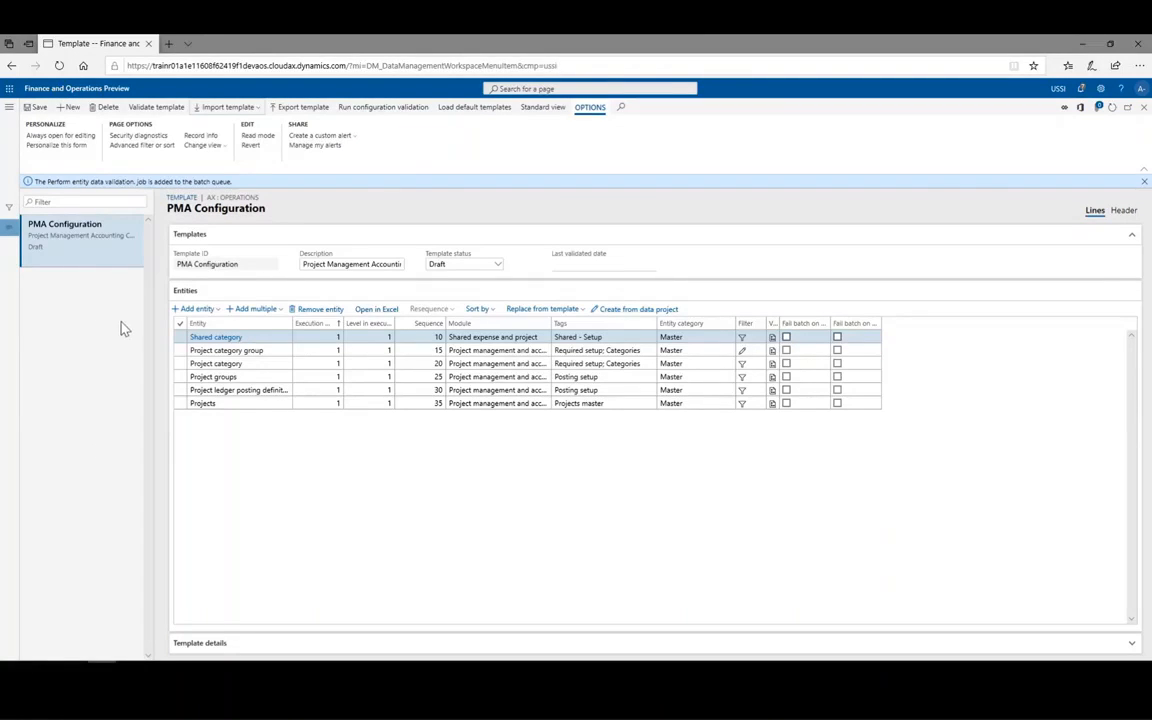
Load the default templates System Setup, GL Shared, Bank, Accounts payable, Accounts receivable, Fixed assets and Budgeting, and open the Bank template
{"action": "left_click", "coordinate": [459, 108]}
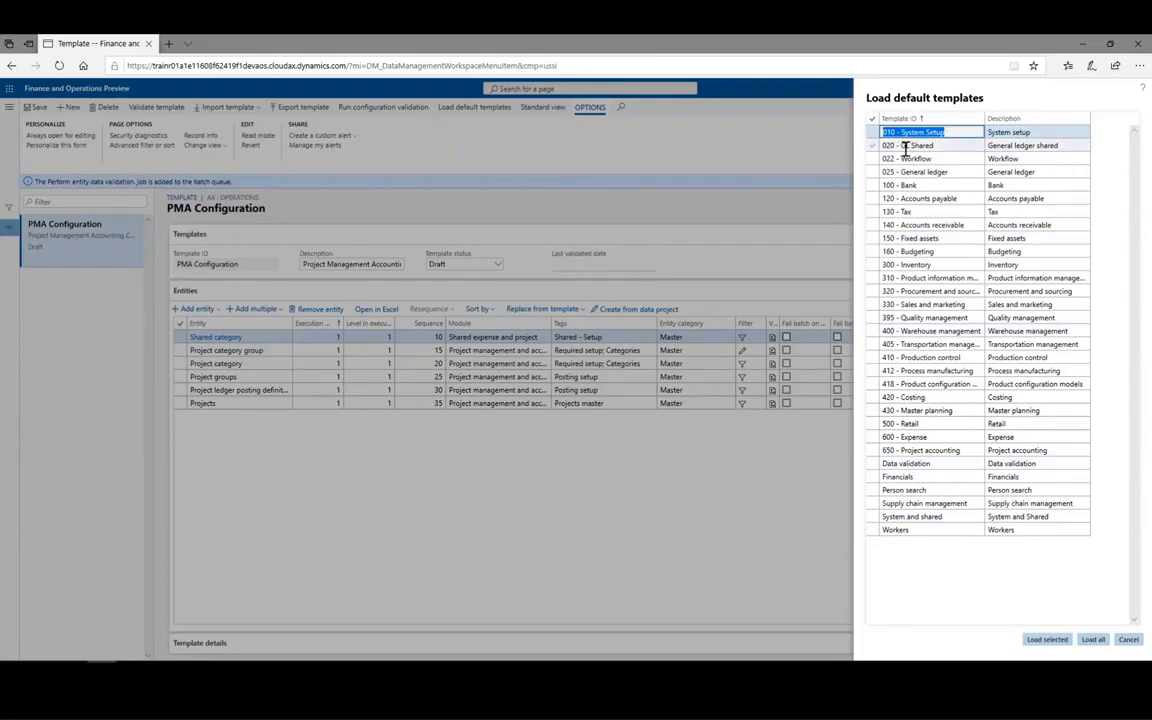
{"action": "left_click", "coordinate": [873, 134]}
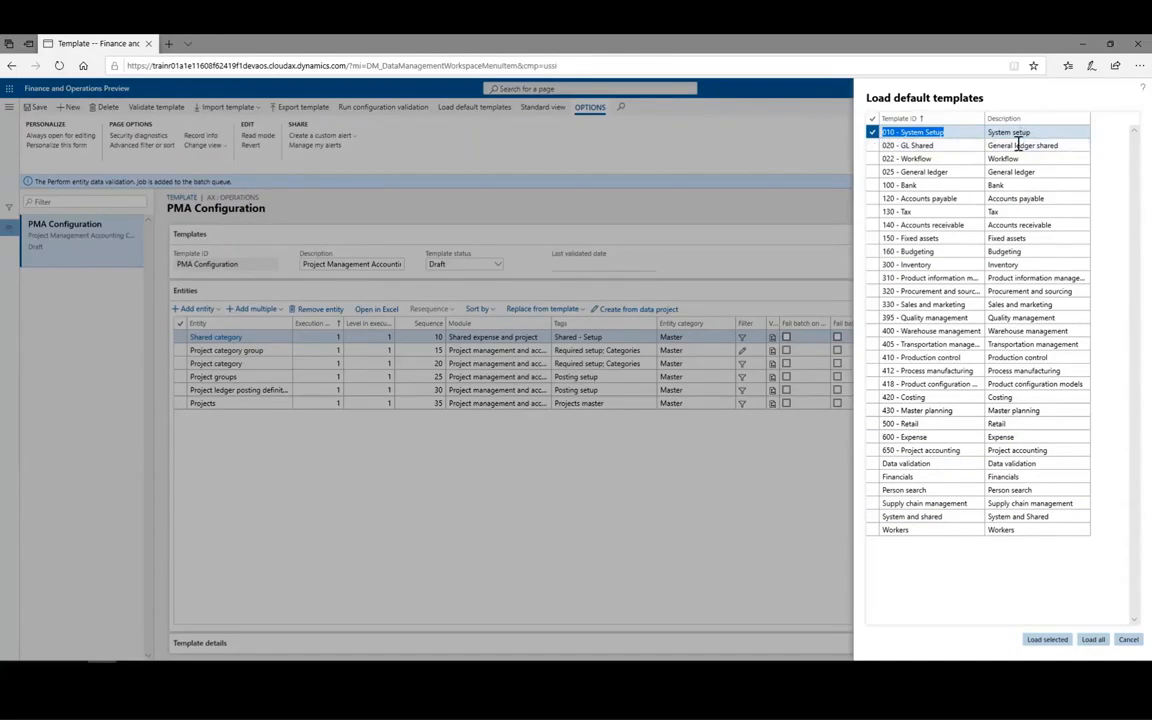
{"action": "left_click", "coordinate": [872, 147]}
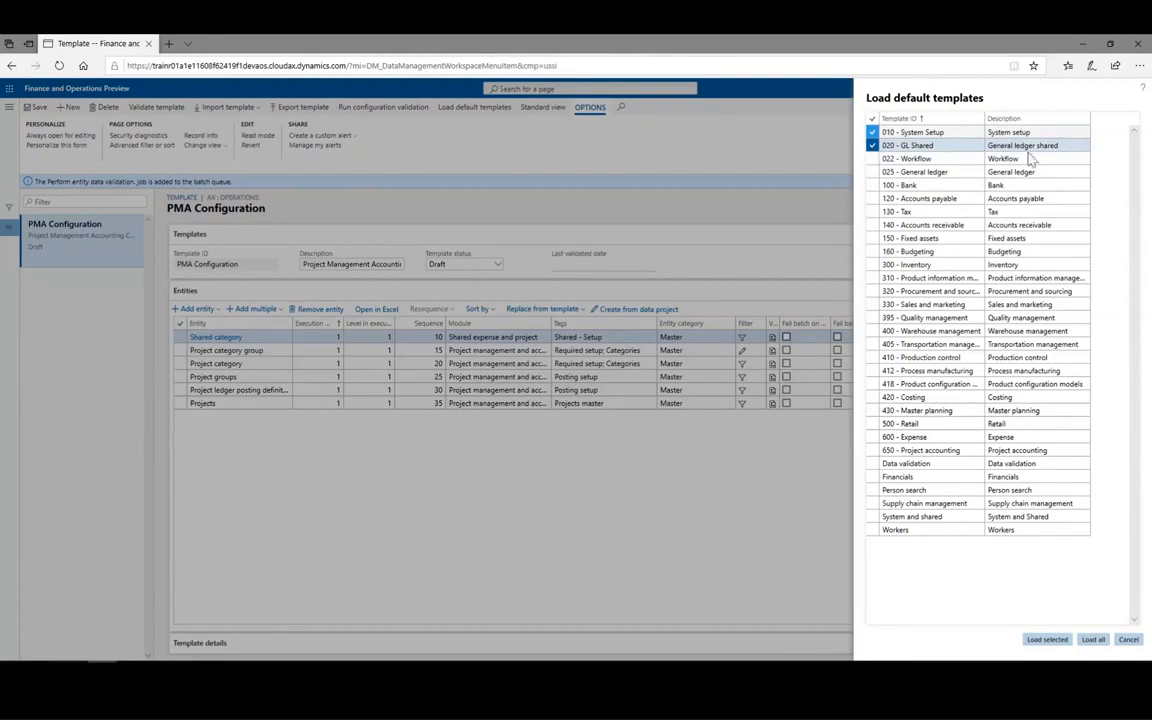
{"action": "left_click", "coordinate": [872, 186]}
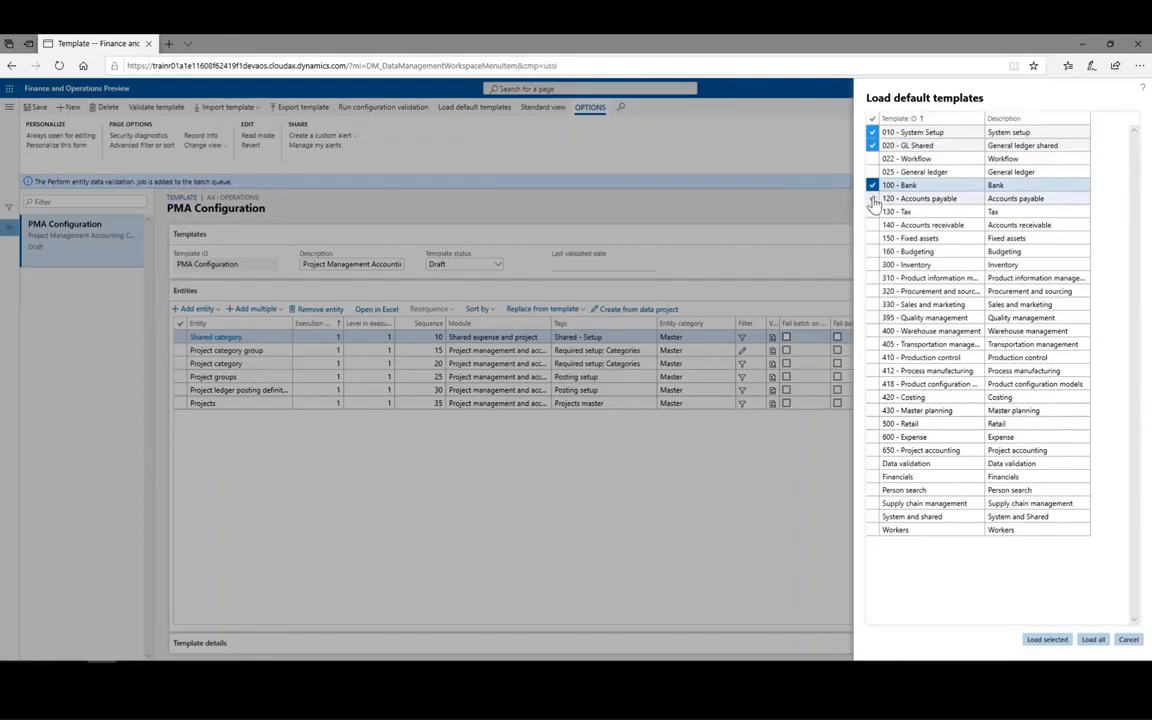
{"action": "left_click", "coordinate": [872, 199]}
{"action": "left_click", "coordinate": [872, 226]}
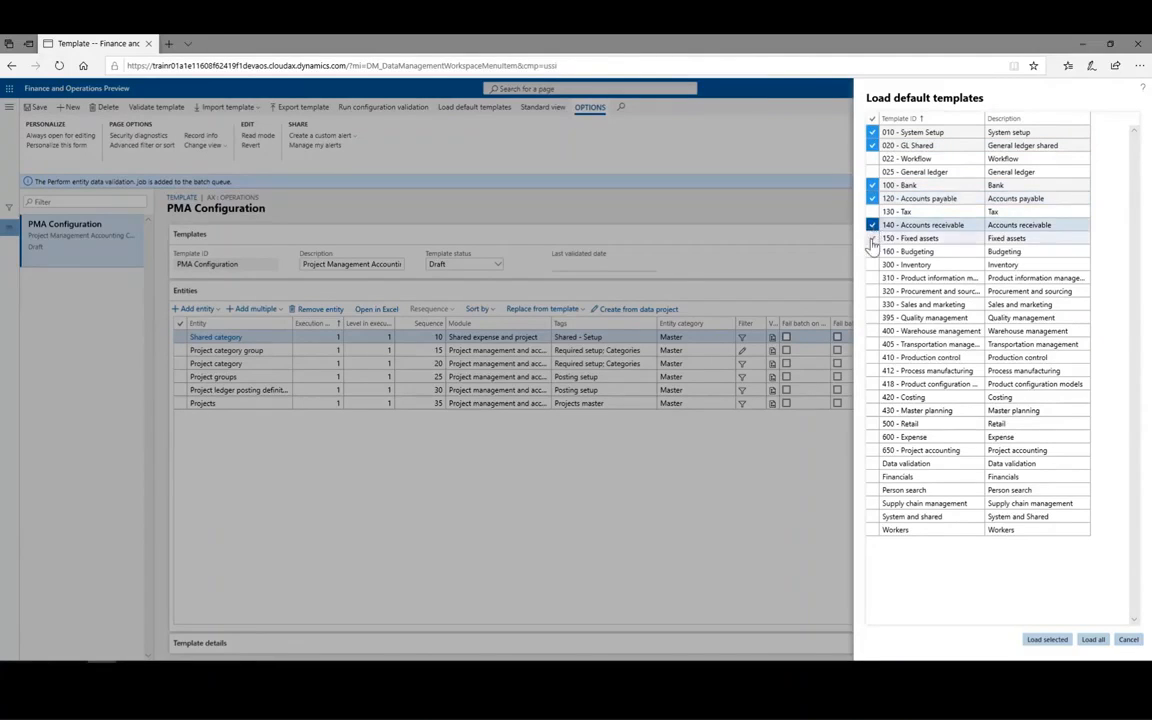
{"action": "left_click", "coordinate": [872, 239]}
{"action": "left_click", "coordinate": [872, 252]}
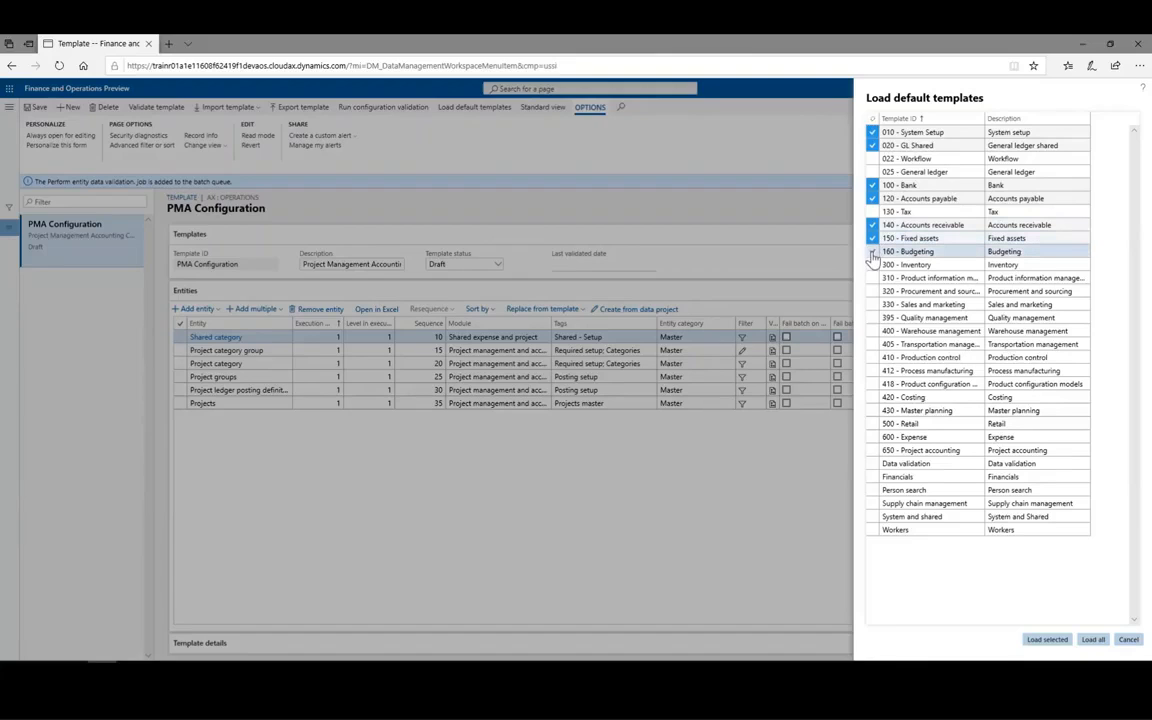
{"action": "left_click", "coordinate": [1045, 641]}
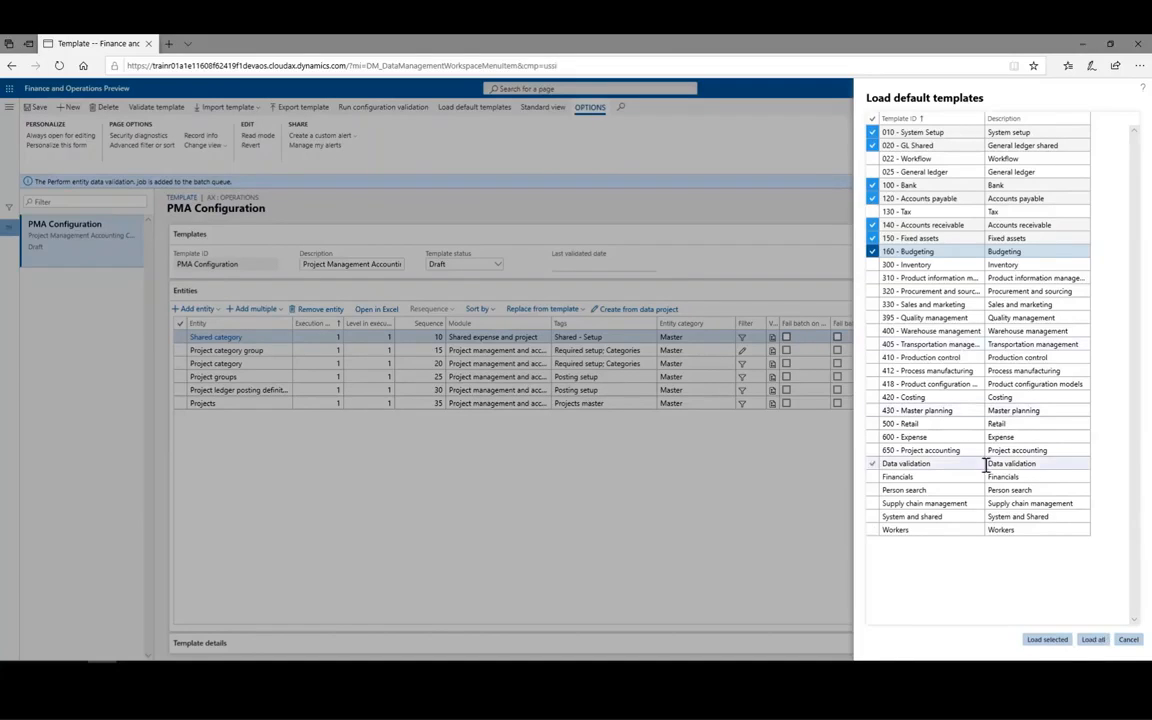
{"action": "left_click", "coordinate": [1045, 640]}
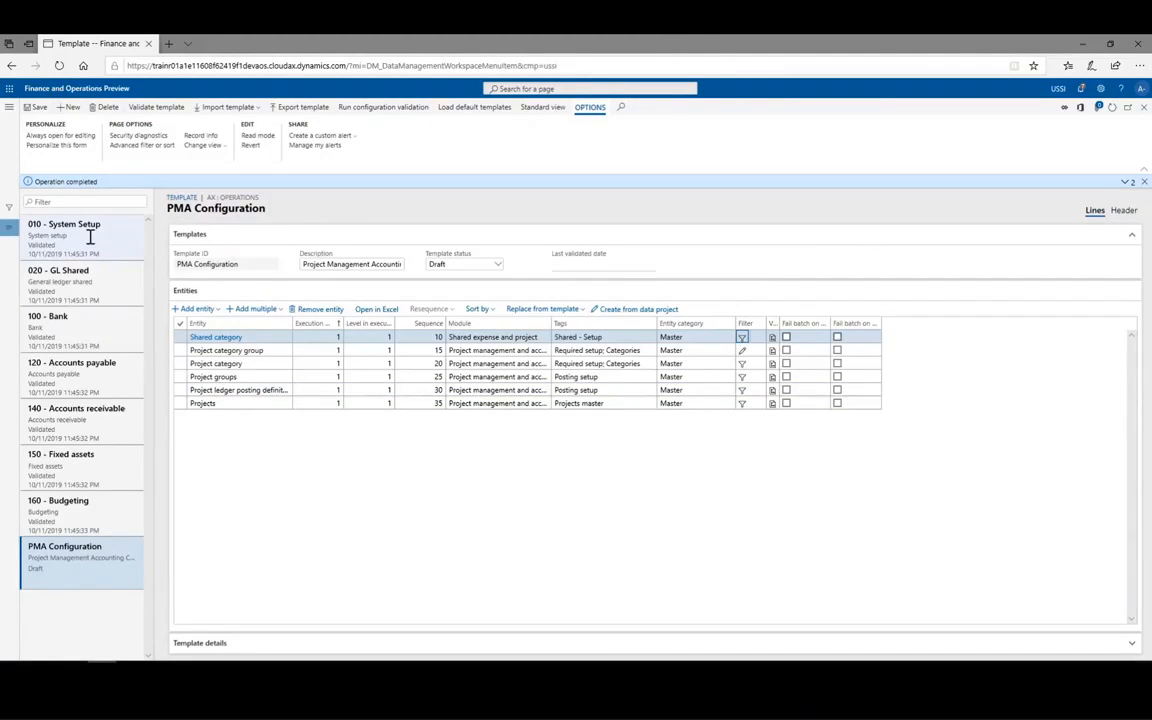
{"action": "left_click", "coordinate": [66, 328]}
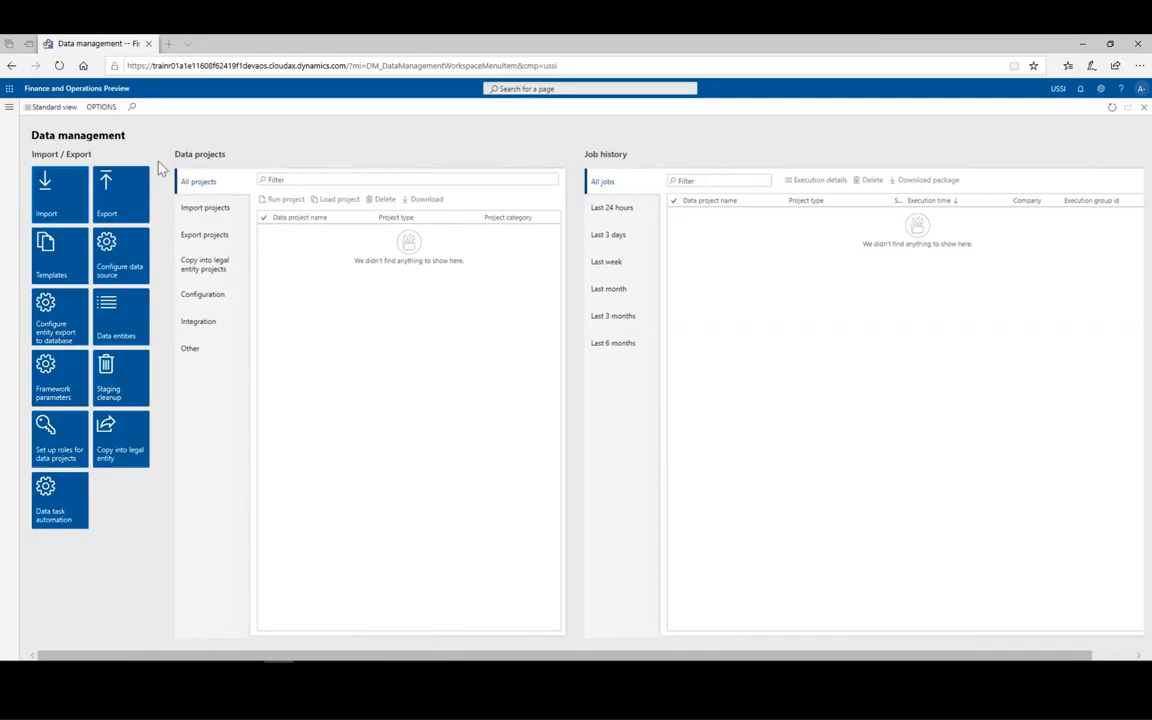
Open the Export page from the Data management workspace and switch the company to USMF
{"action": "left_click", "coordinate": [116, 204]}
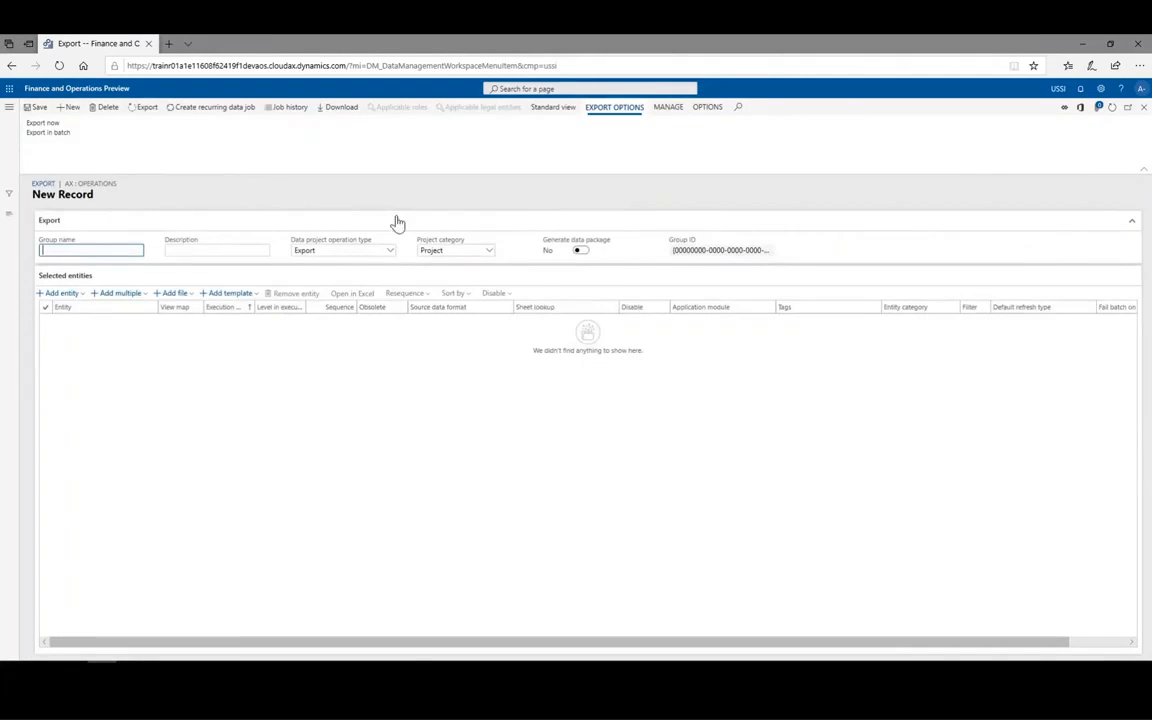
{"action": "left_click", "coordinate": [1058, 93]}
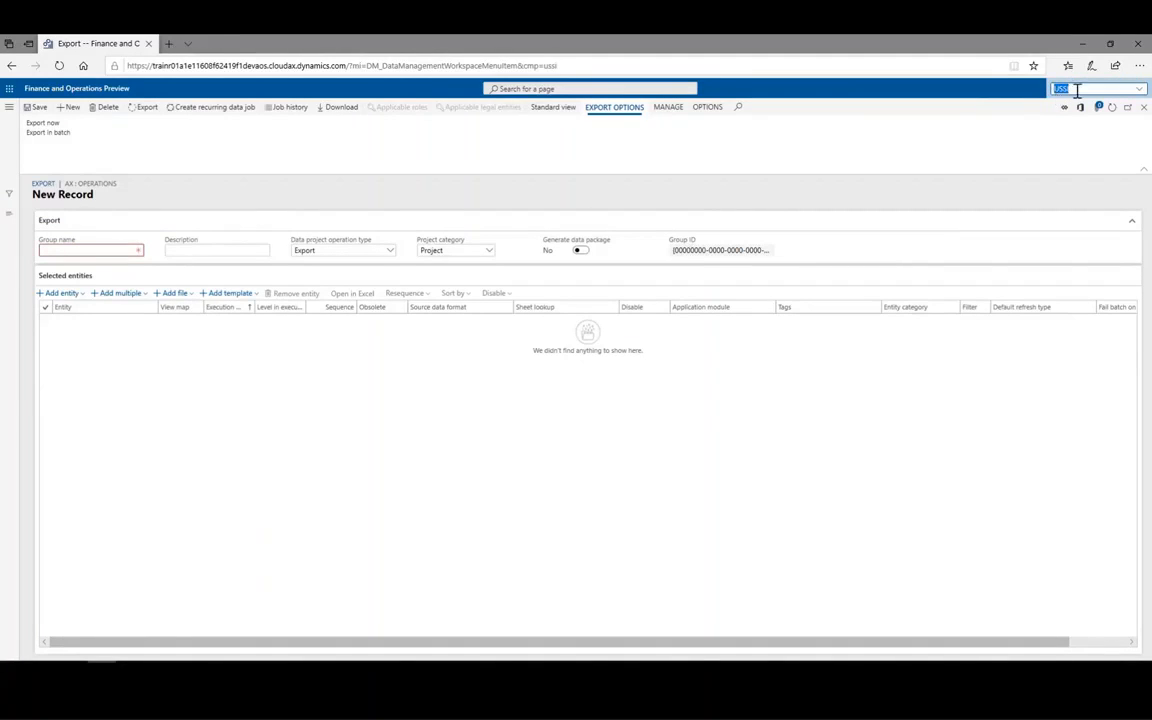
{"action": "type", "text": "USMF"}
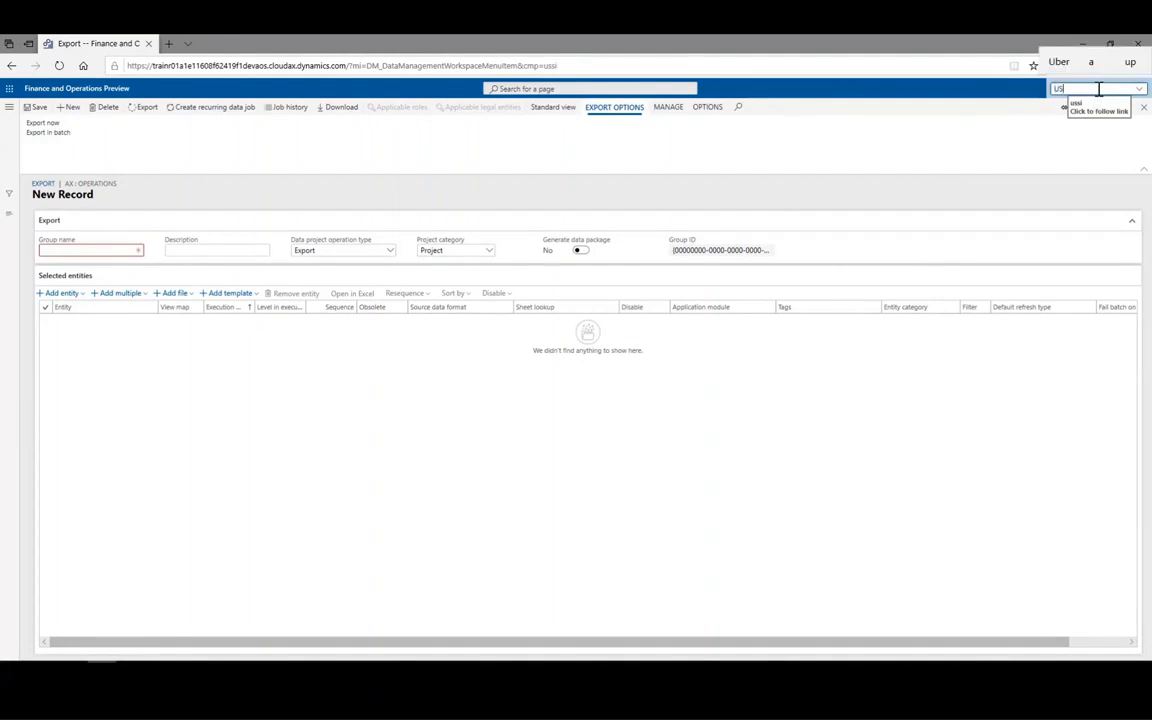
{"action": "key", "text": "Return"}
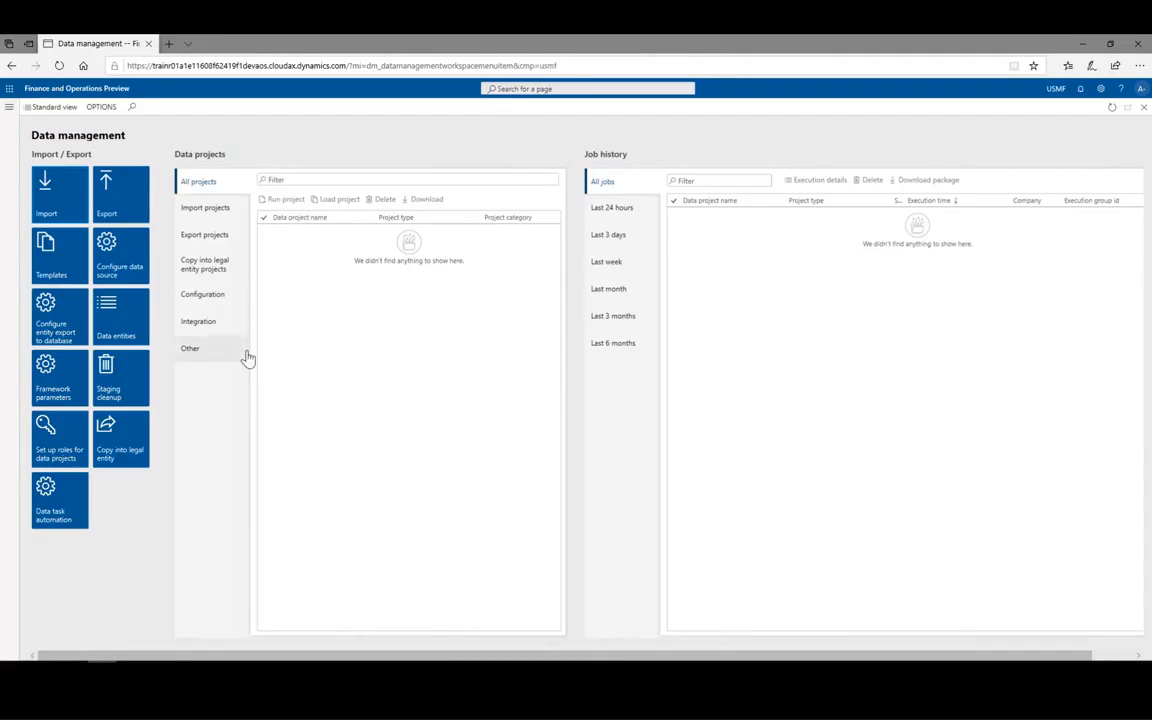
Start a new export project in enhanced view with Export Item Group as both its group name and description
{"action": "left_click", "coordinate": [131, 214]}
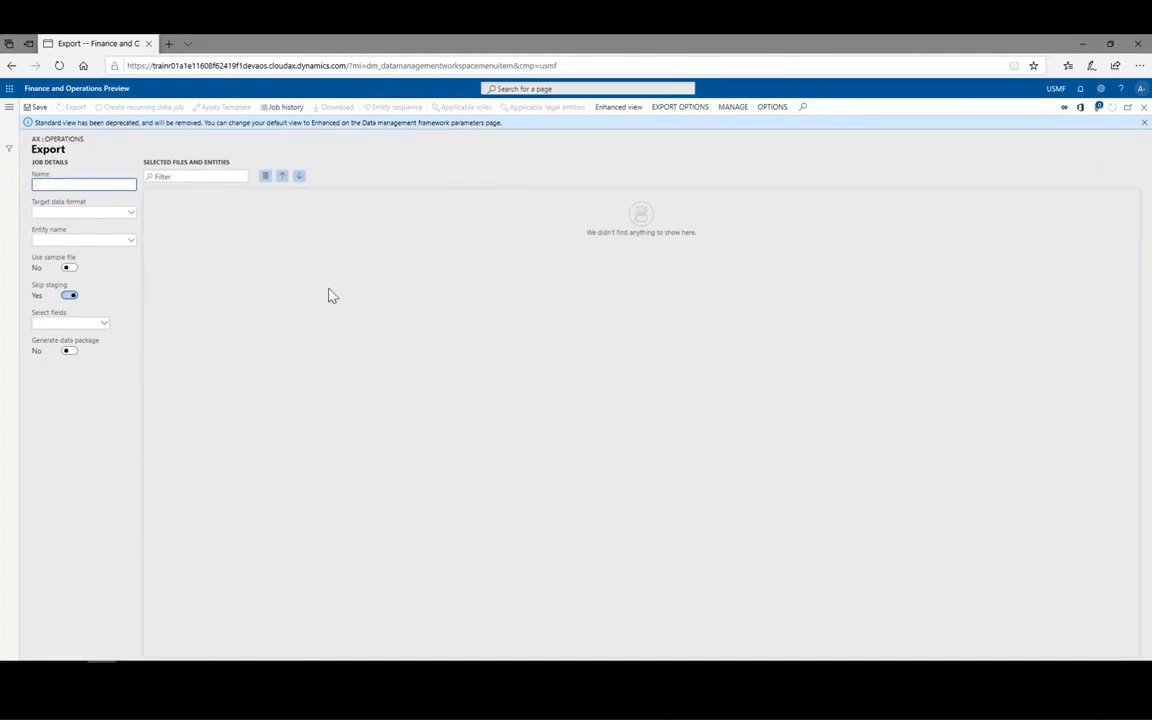
{"action": "left_click", "coordinate": [617, 108]}
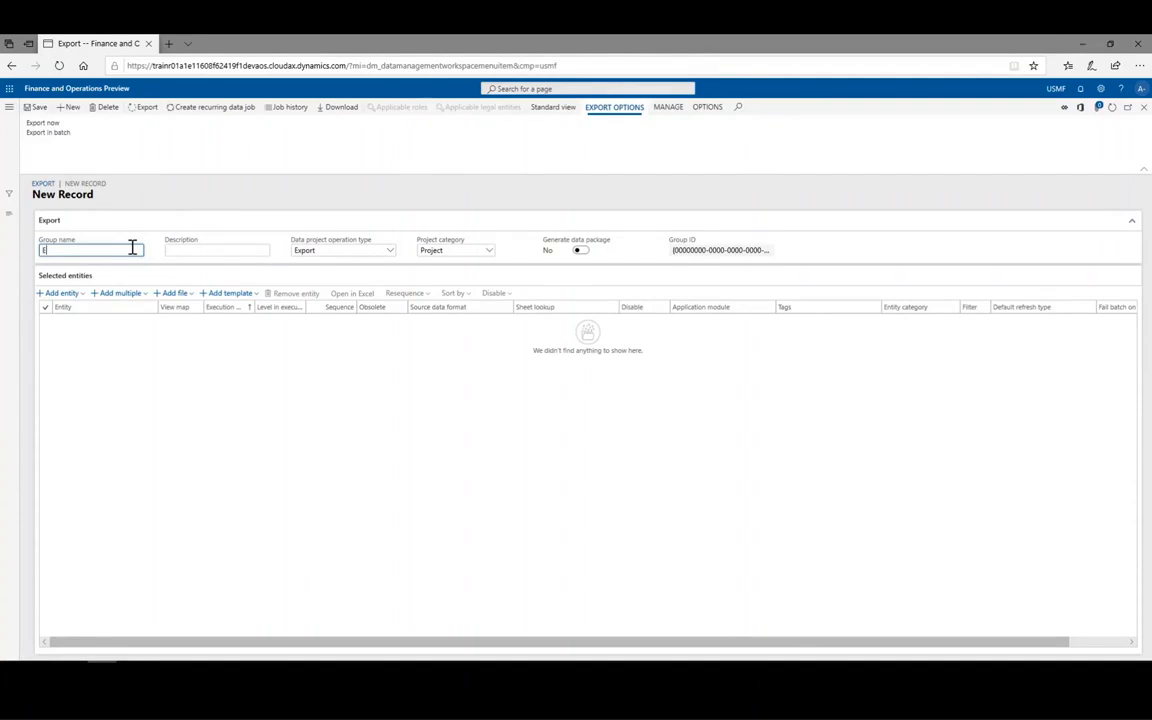
{"action": "type", "text": "rt Item"}
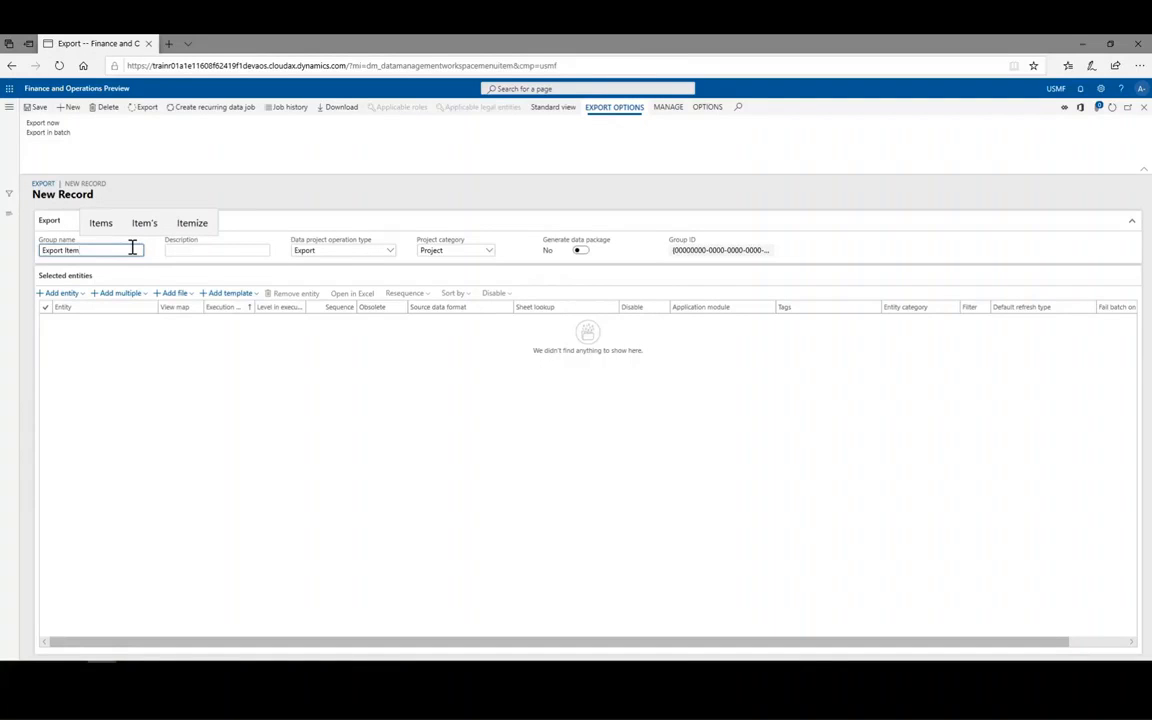
{"action": "type", "text": " Group"}
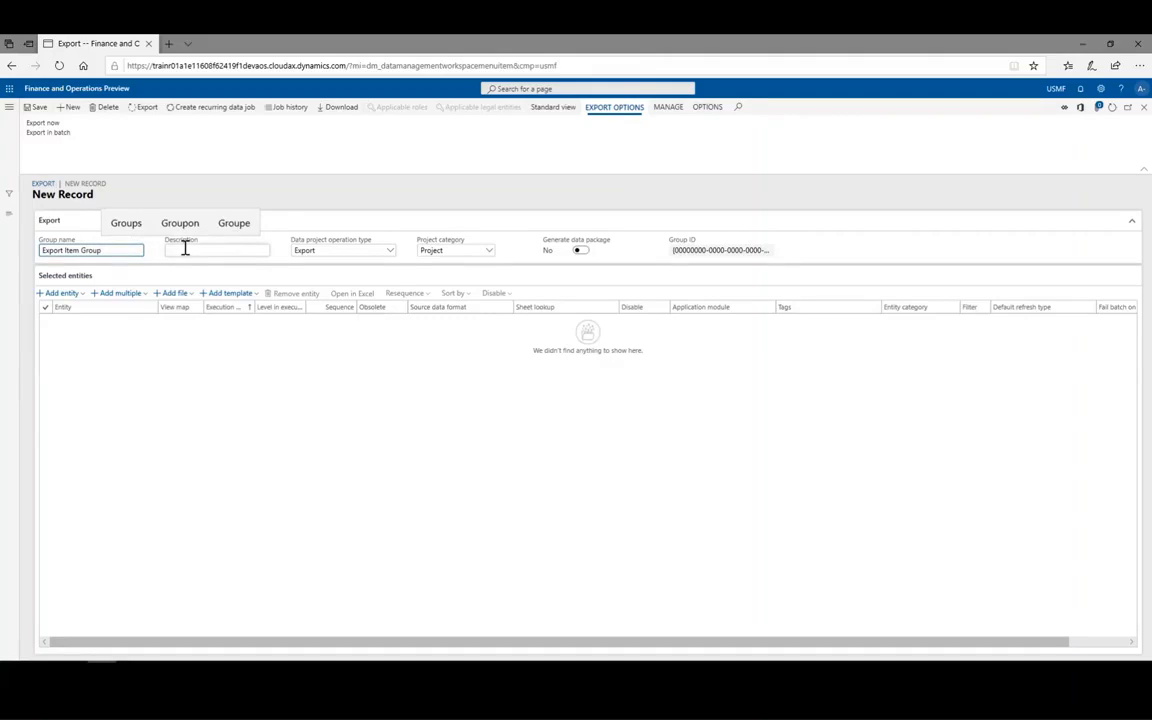
{"action": "left_click", "coordinate": [185, 248]}
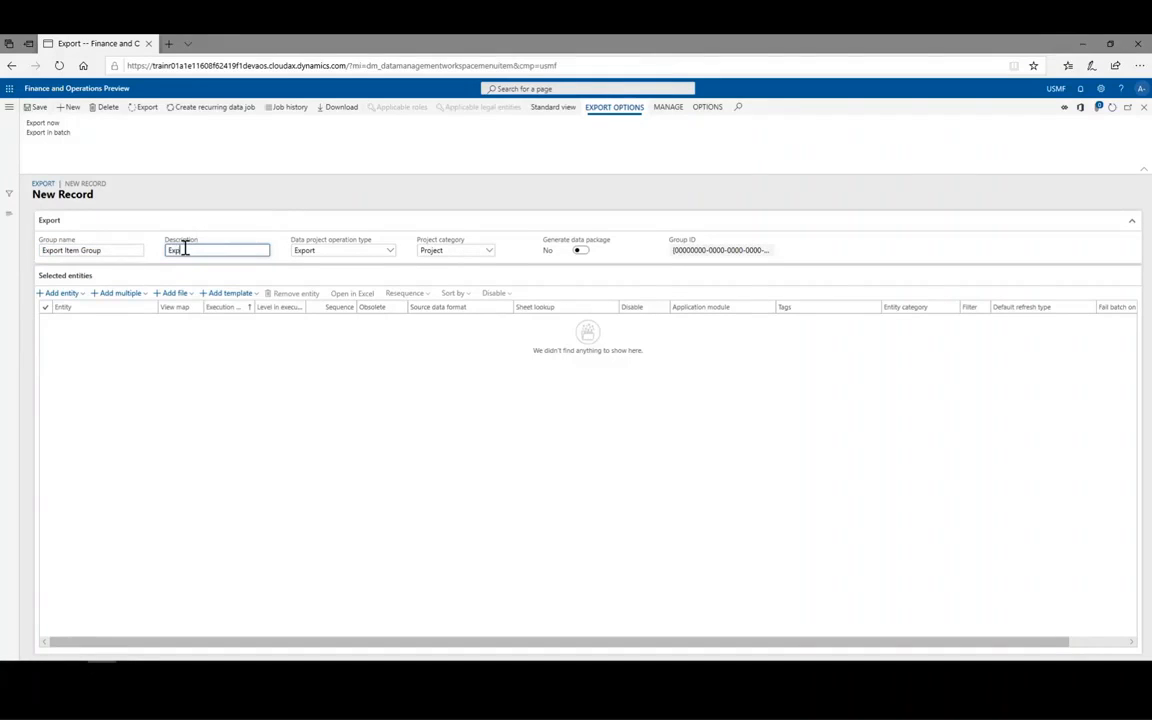
{"action": "type", "text": "Export I"}
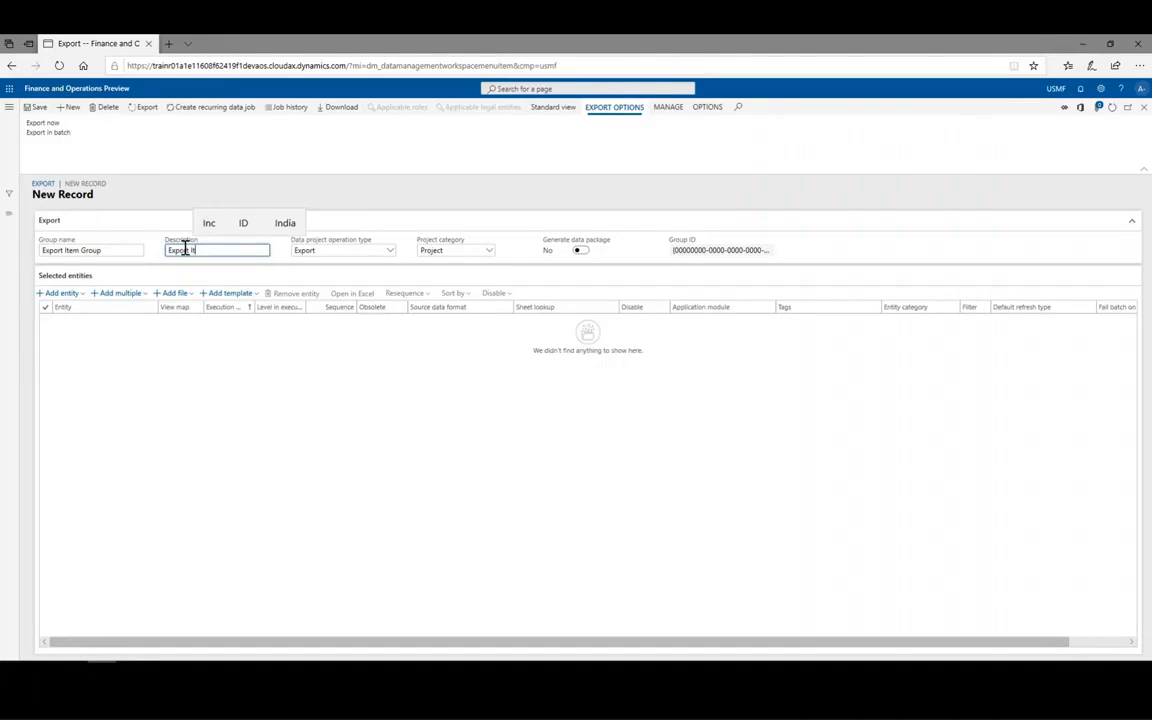
{"action": "type", "text": "tem Gr"}
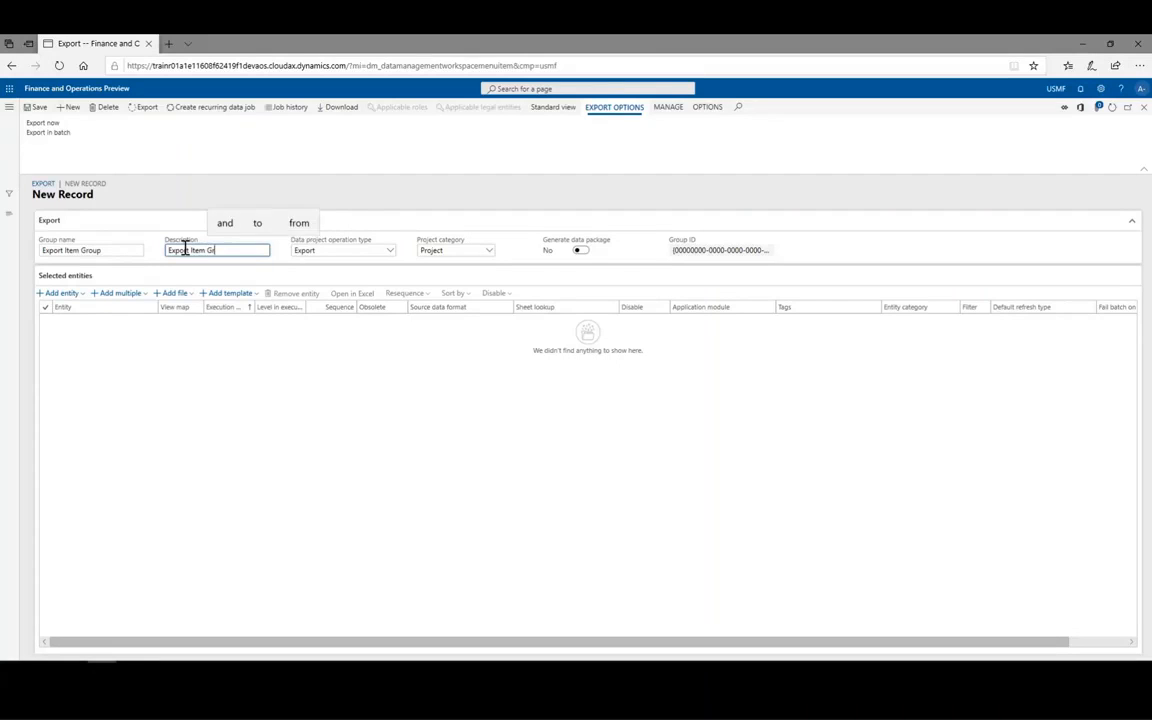
{"action": "type", "text": "oup"}
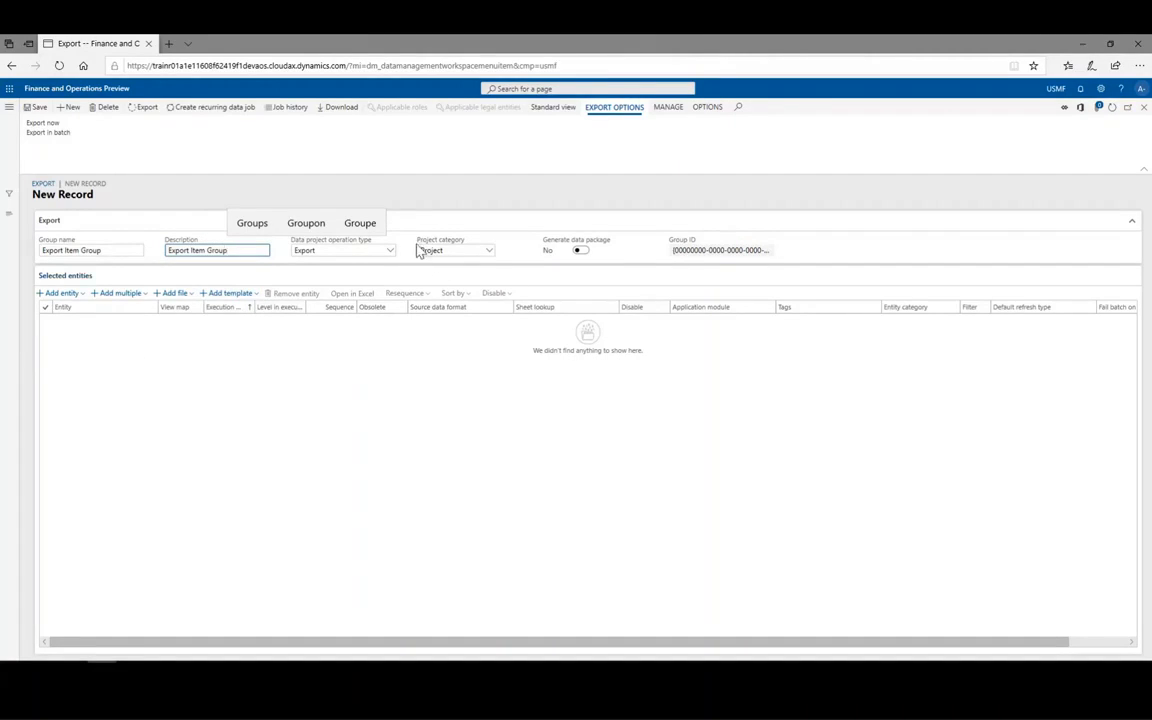
Review the project category options, keep Project, and set Generate data package to Yes for the export project
{"action": "left_click", "coordinate": [466, 221]}
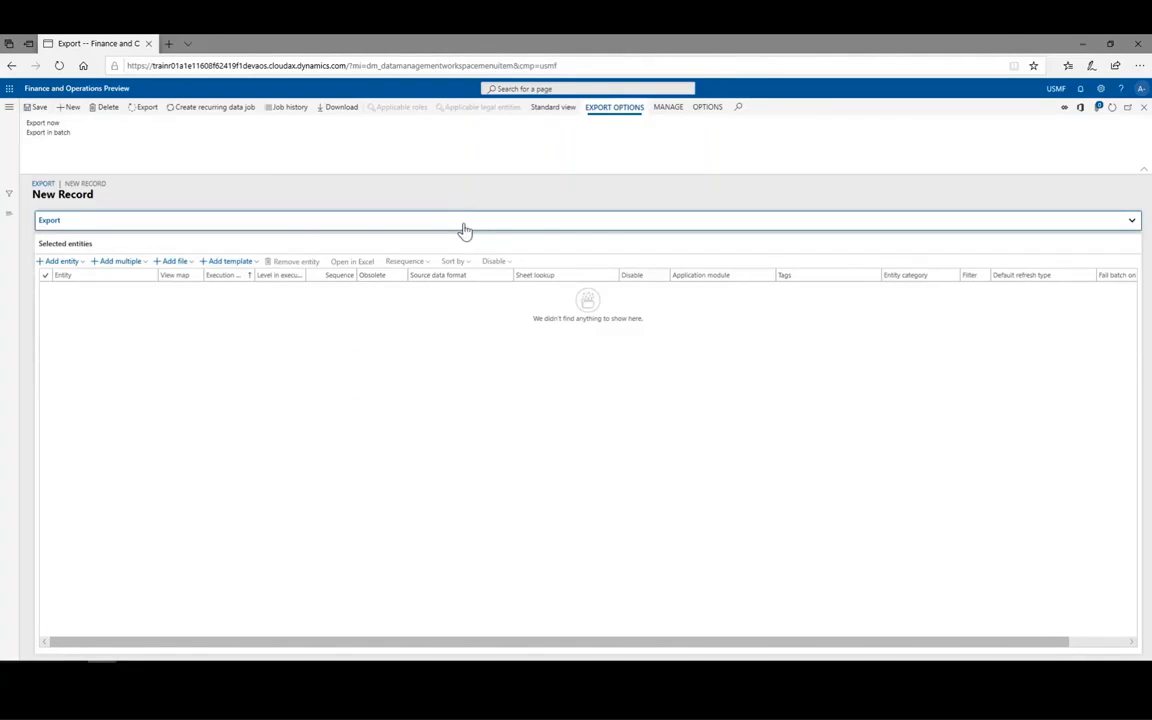
{"action": "left_click", "coordinate": [465, 229]}
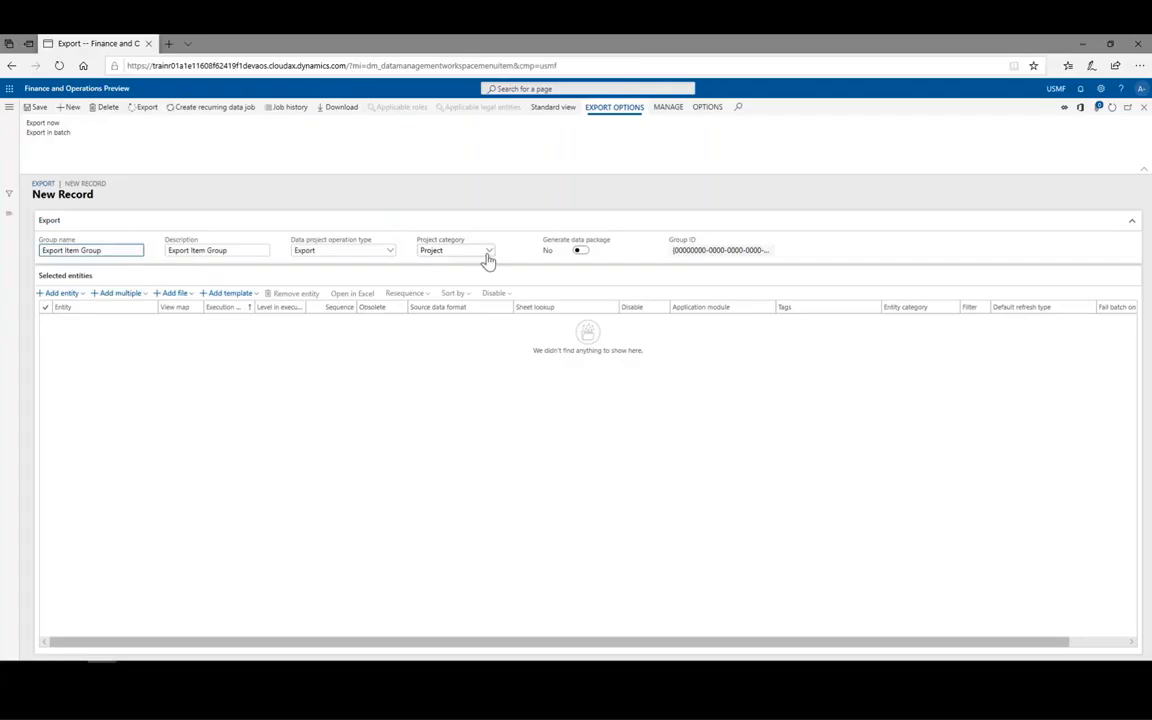
{"action": "left_click", "coordinate": [489, 255]}
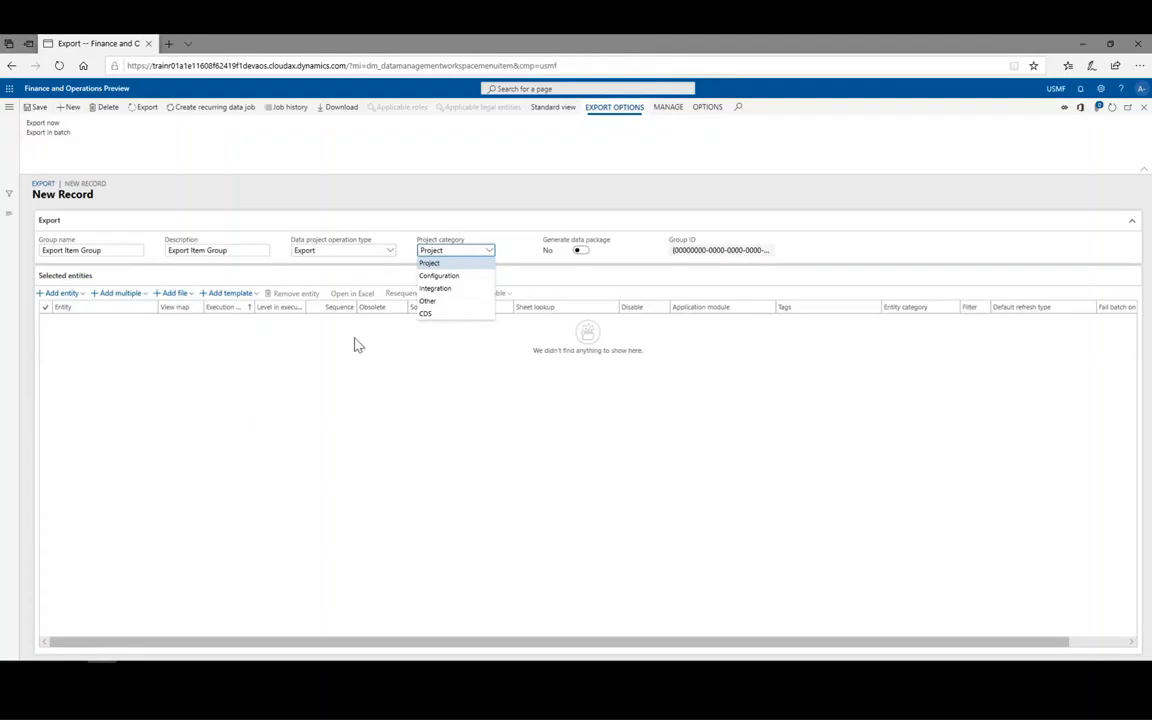
{"action": "left_click", "coordinate": [405, 351]}
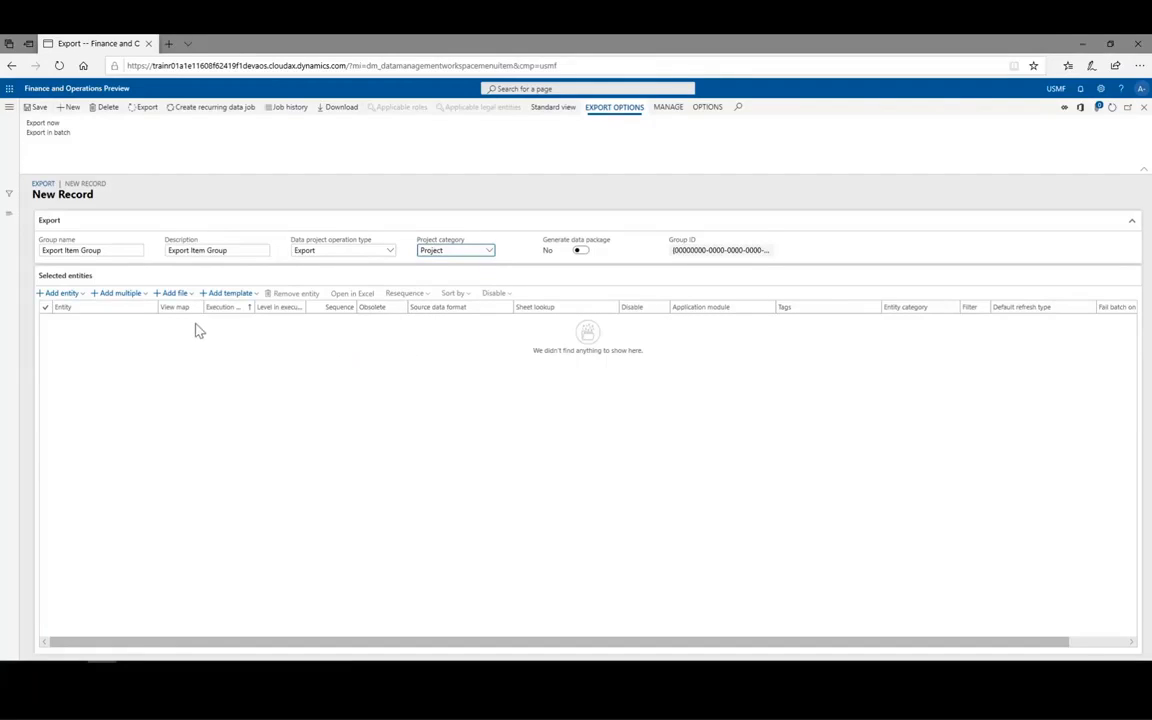
{"action": "left_click", "coordinate": [582, 252]}
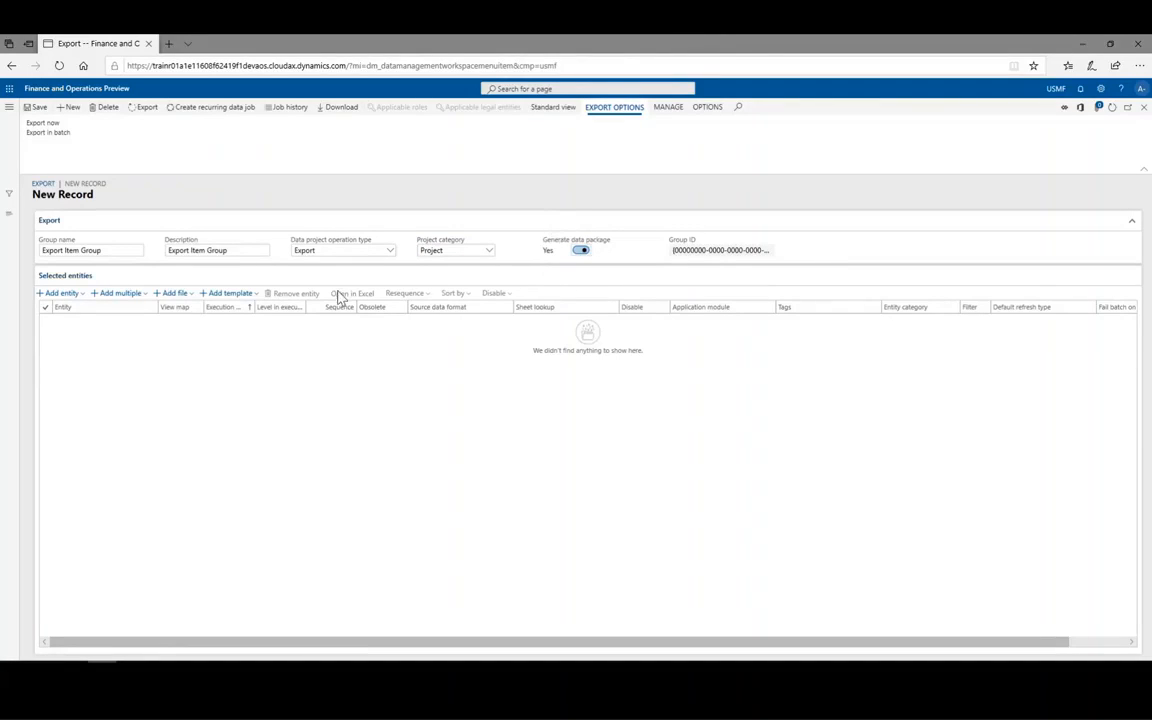
Add the Item groups entity to the export project with EXCEL as its data format, after trying the Package format
{"action": "left_click", "coordinate": [62, 293]}
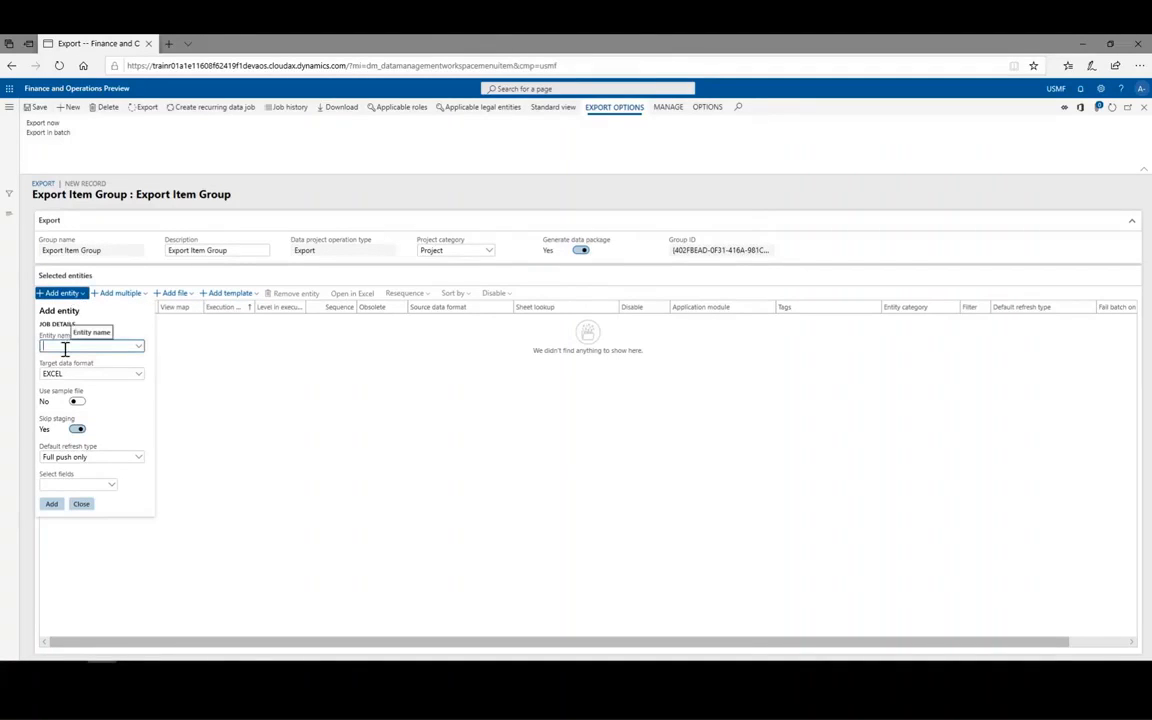
{"action": "type", "text": "item"}
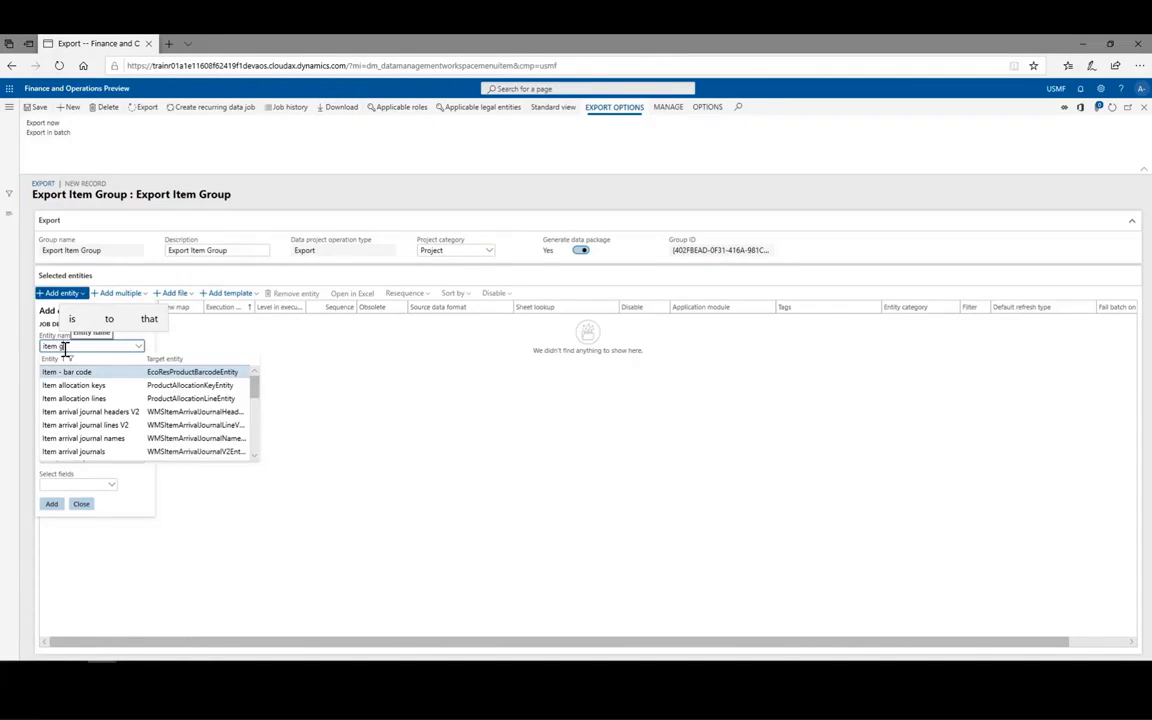
{"action": "type", "text": " g"}
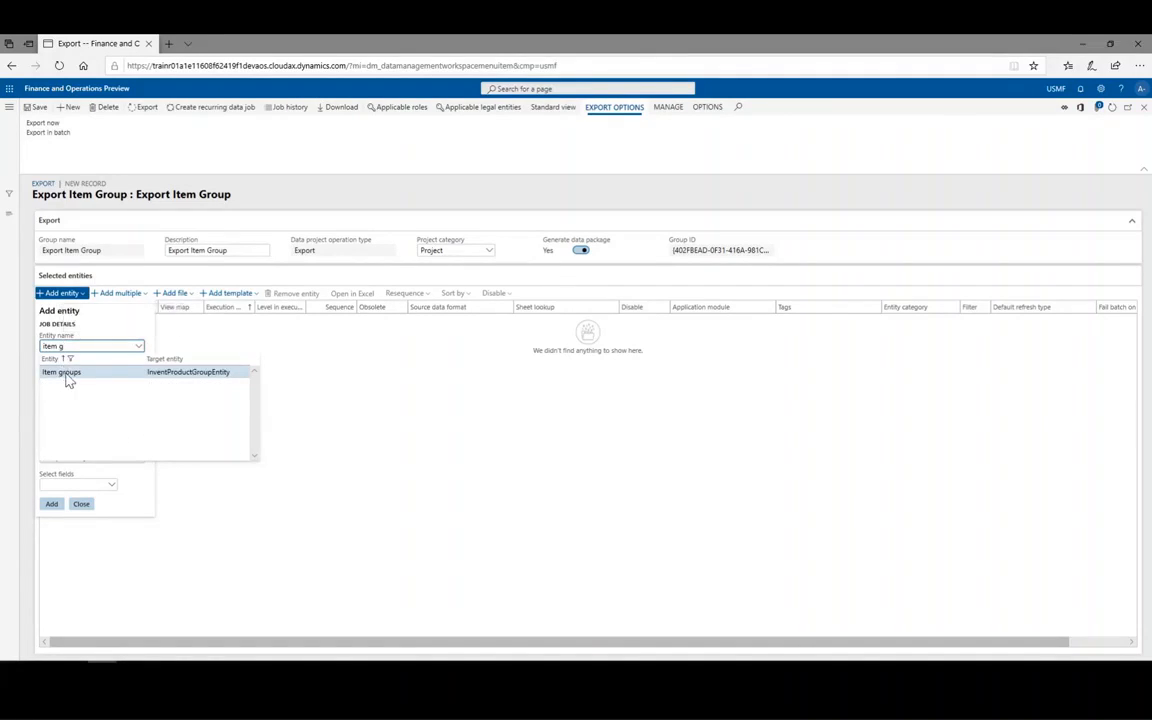
{"action": "left_click", "coordinate": [66, 372]}
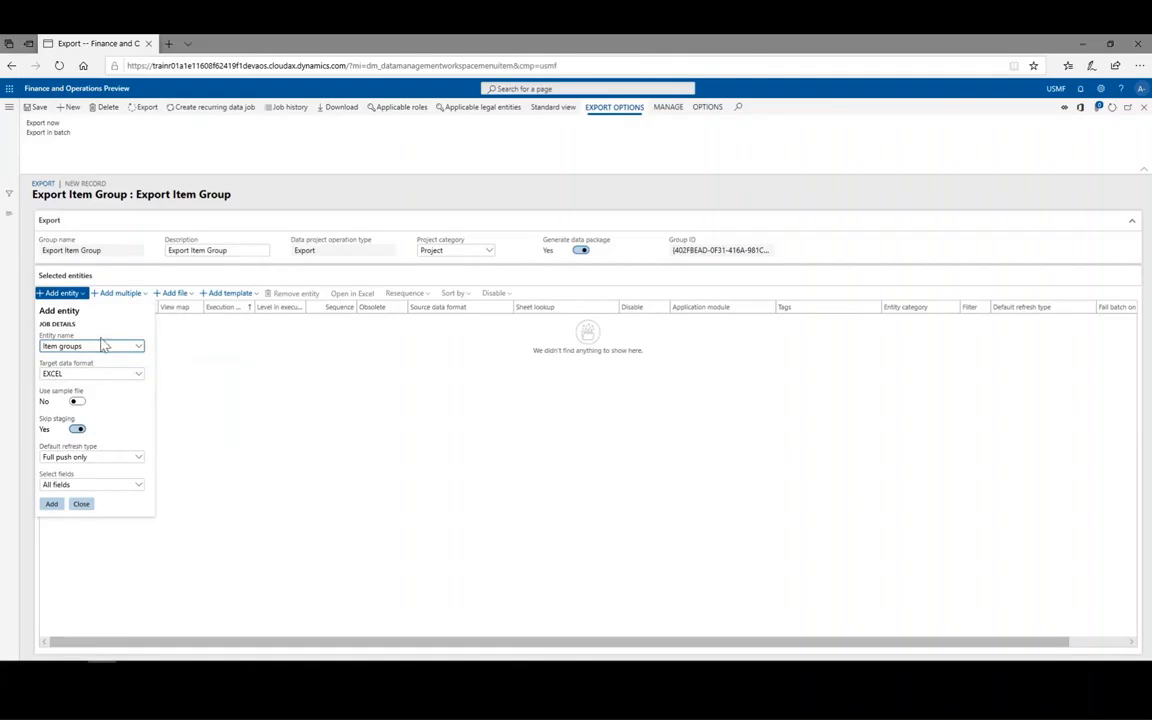
{"action": "left_click", "coordinate": [139, 377]}
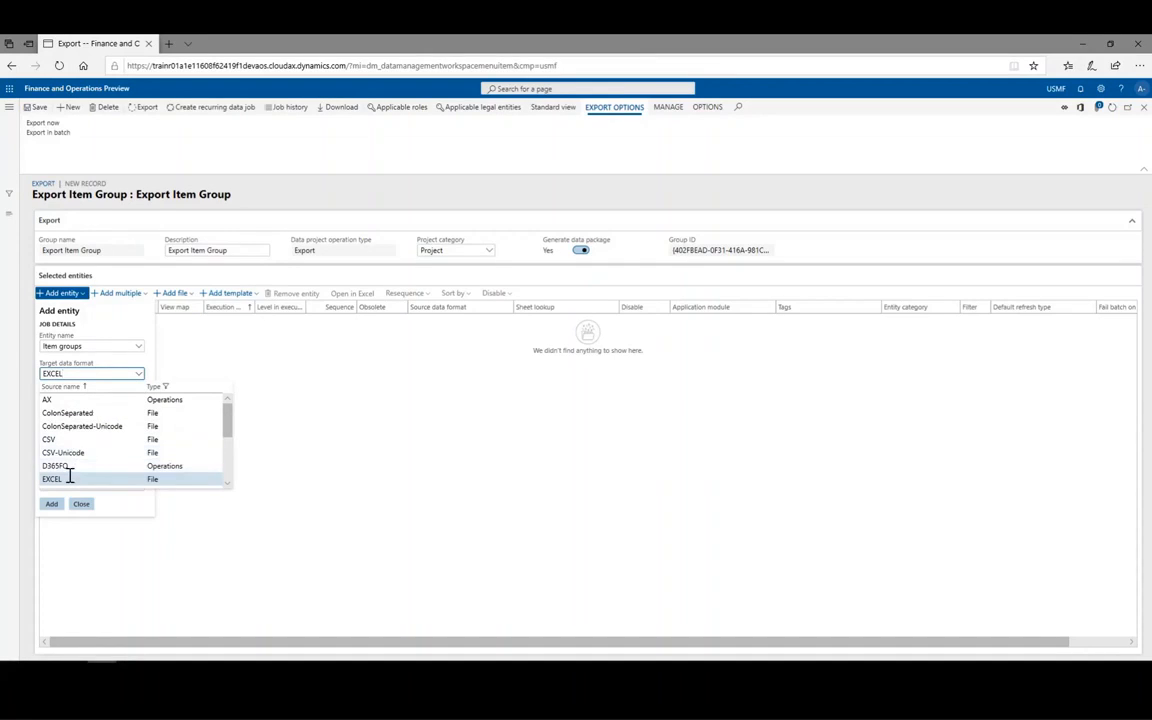
{"action": "scroll", "coordinate": [70, 481], "scroll_direction": "down", "scroll_amount": 1}
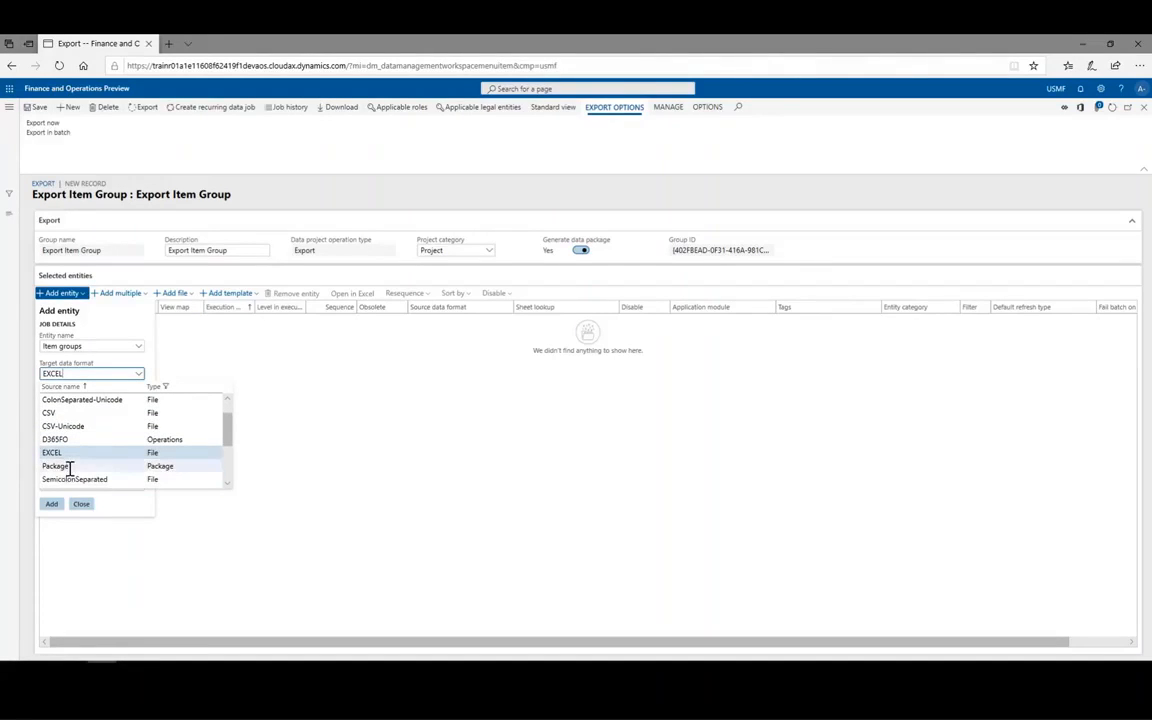
{"action": "left_click", "coordinate": [56, 466]}
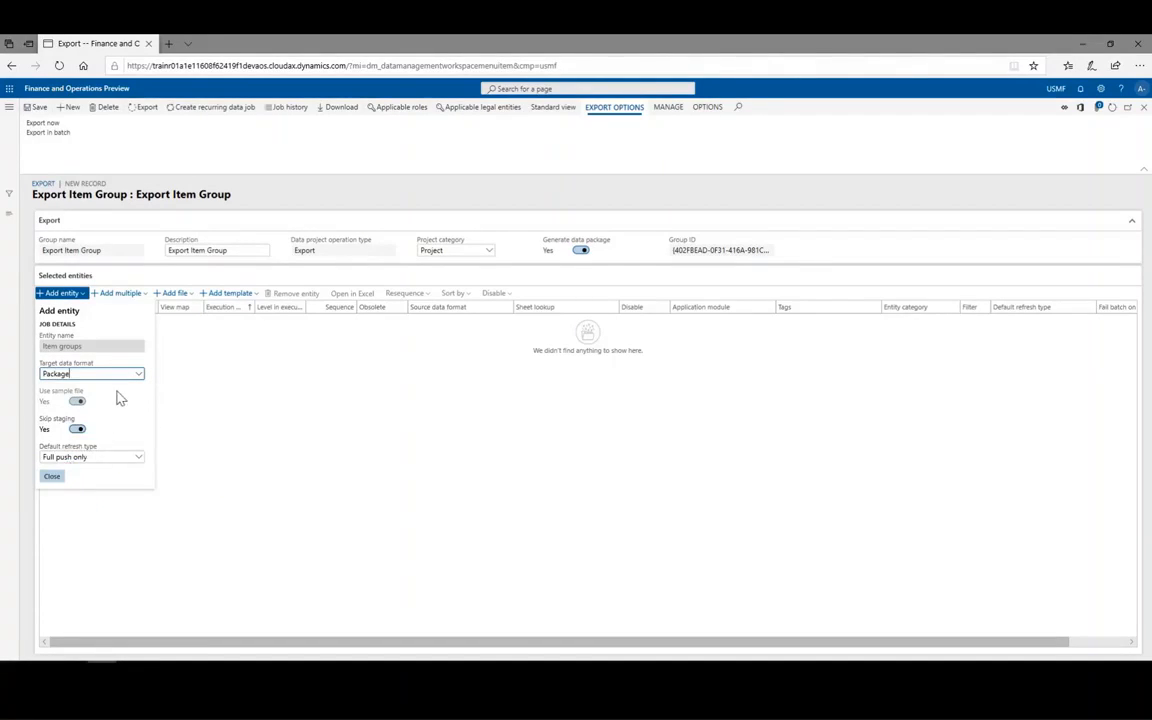
{"action": "left_click", "coordinate": [51, 477]}
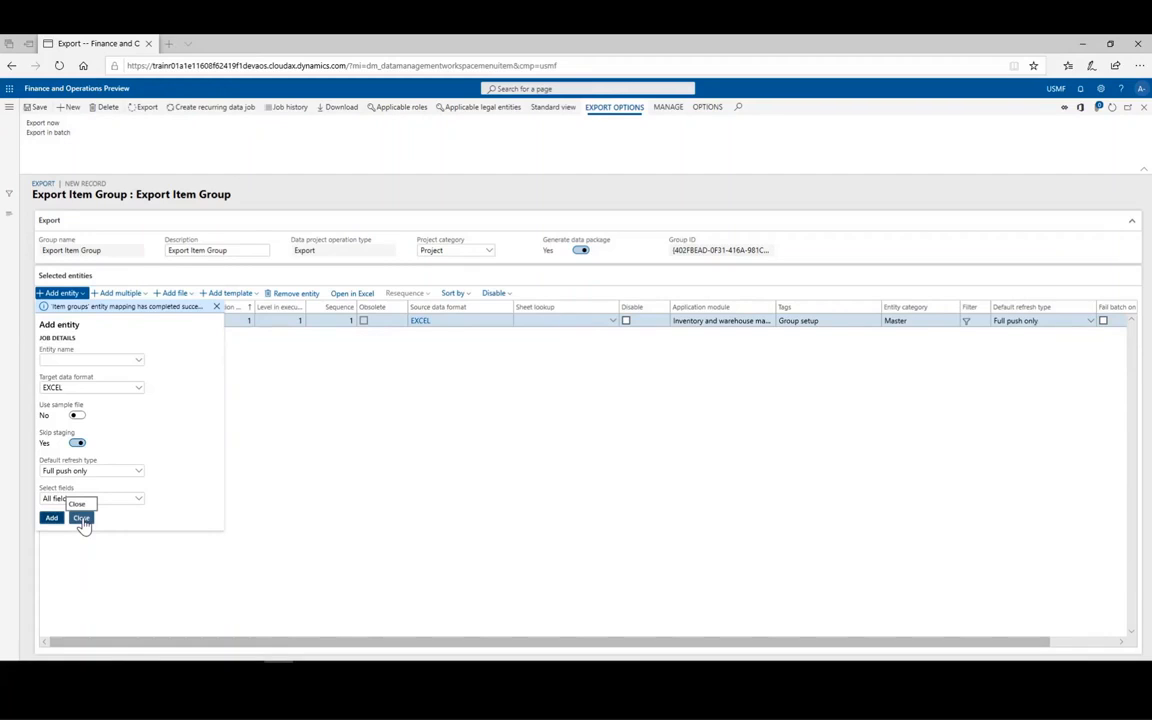
{"action": "left_click", "coordinate": [82, 519]}
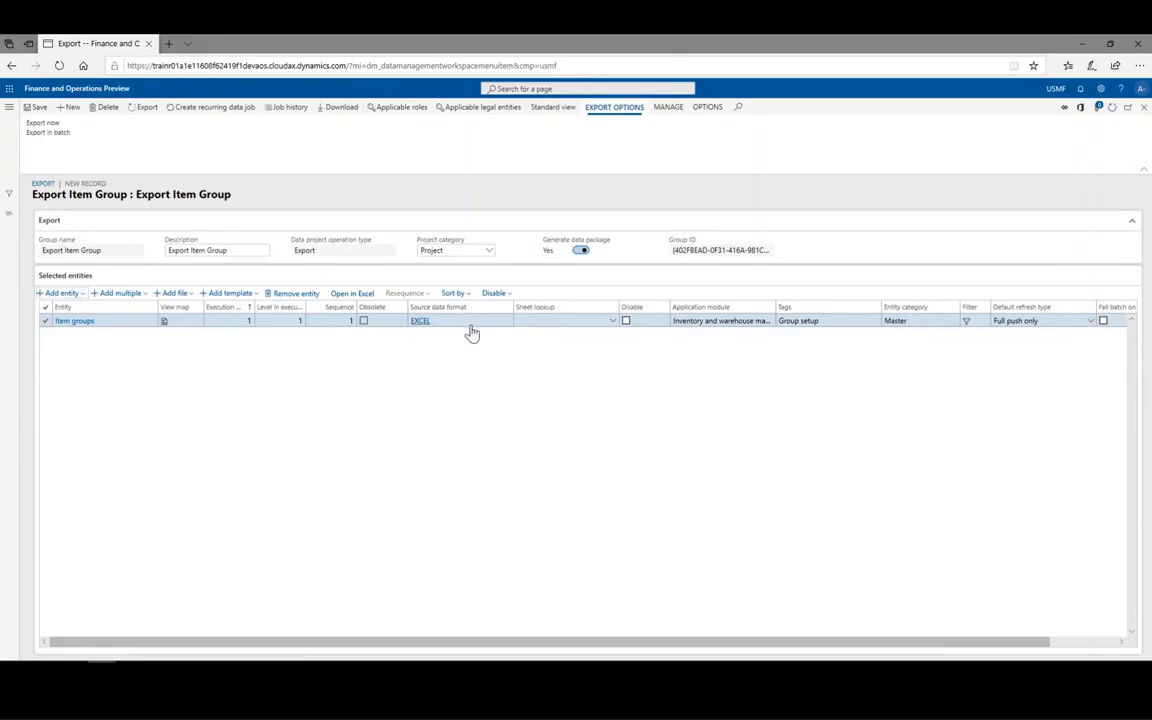
Filter the Item groups entity in the export project so that the Item group criteria is TV&Video
{"action": "mouse_move", "coordinate": [471, 329]}
{"action": "left_click", "coordinate": [164, 324]}
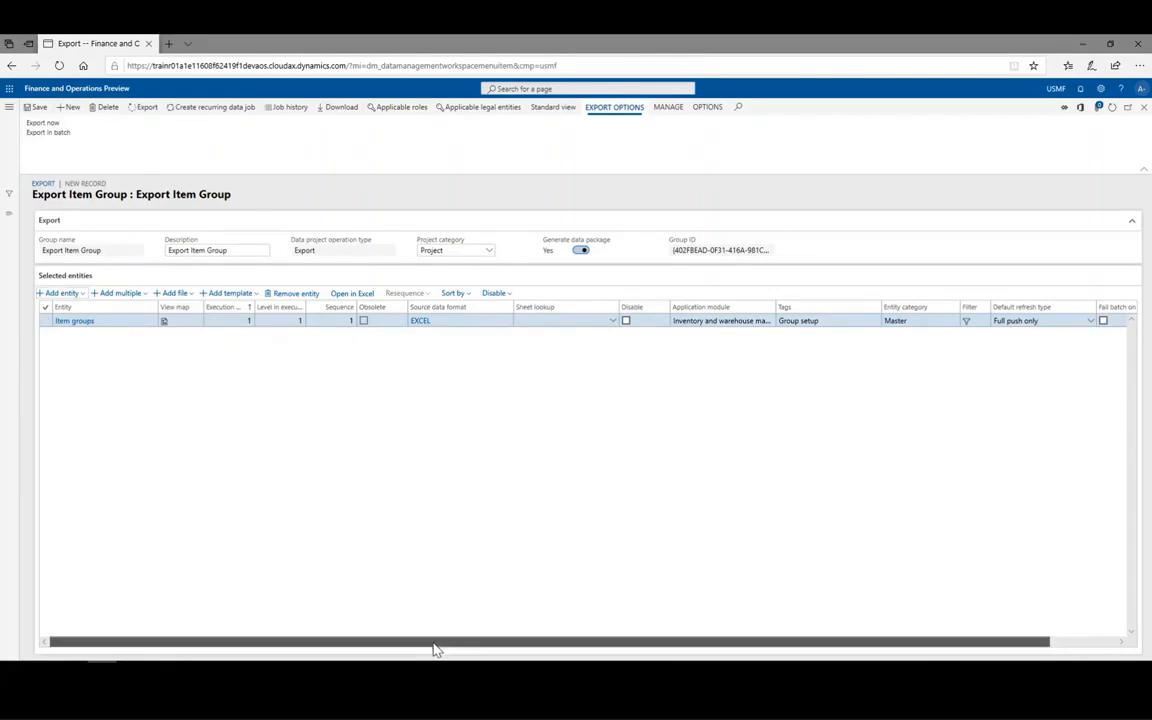
{"action": "left_click_drag", "start_coordinate": [435, 648], "coordinate": [502, 648]}
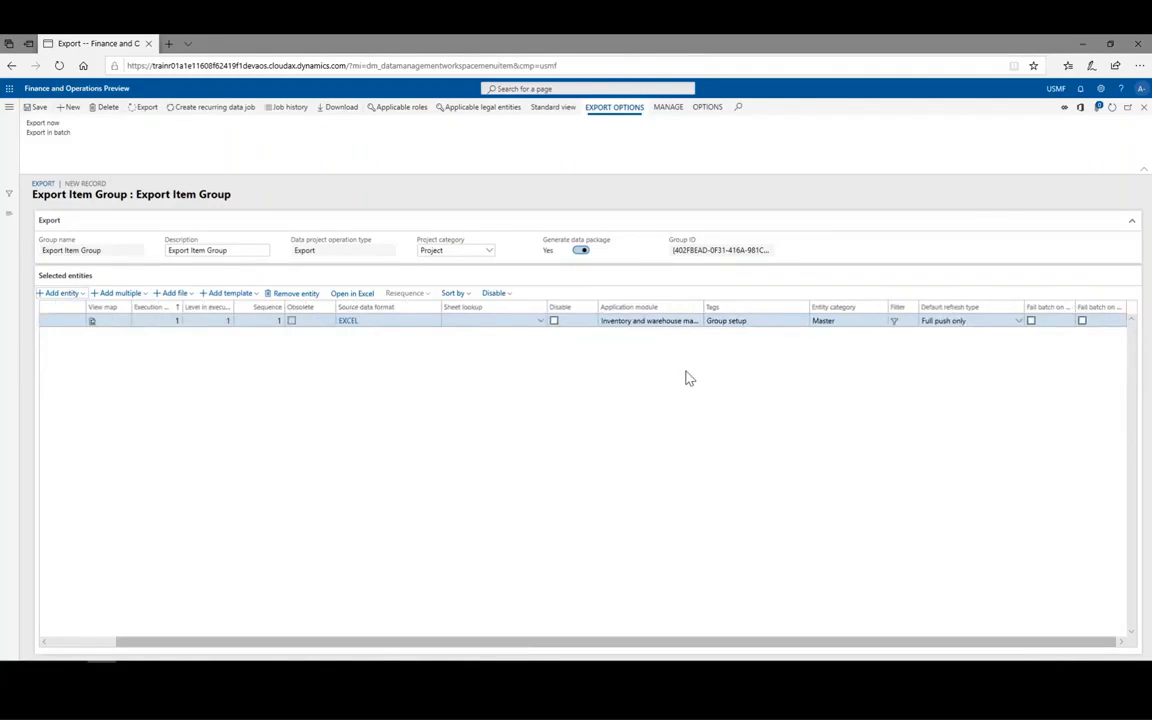
{"action": "left_click", "coordinate": [895, 322]}
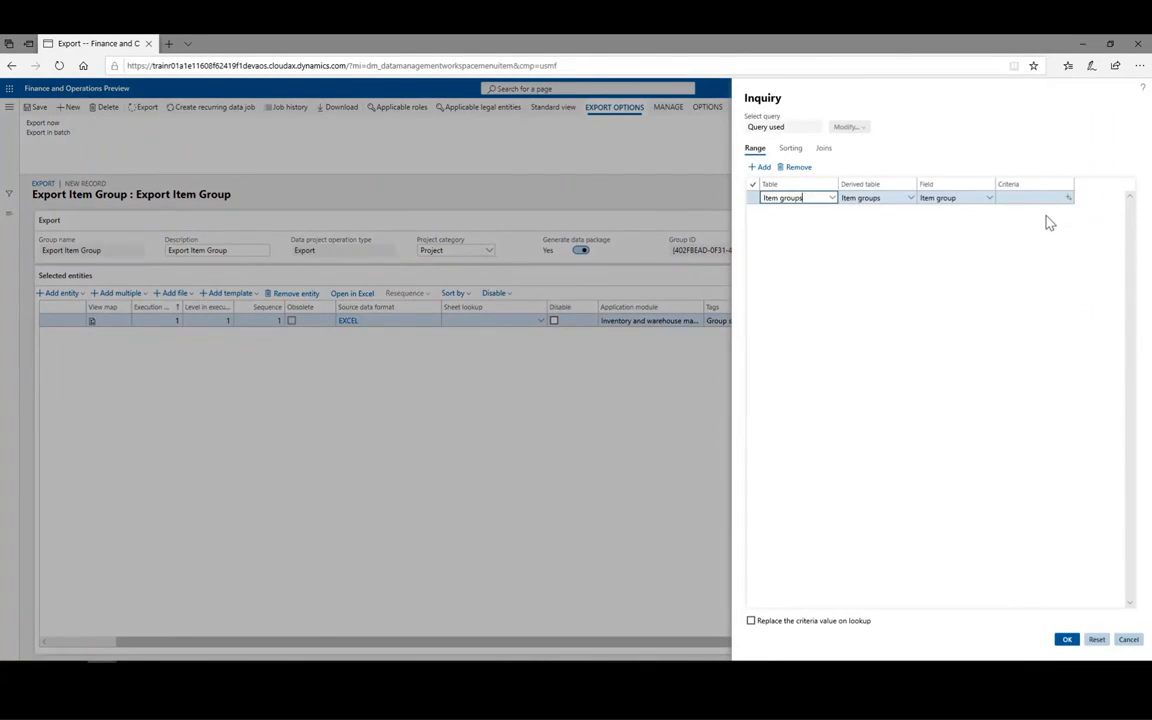
{"action": "left_click", "coordinate": [1070, 203]}
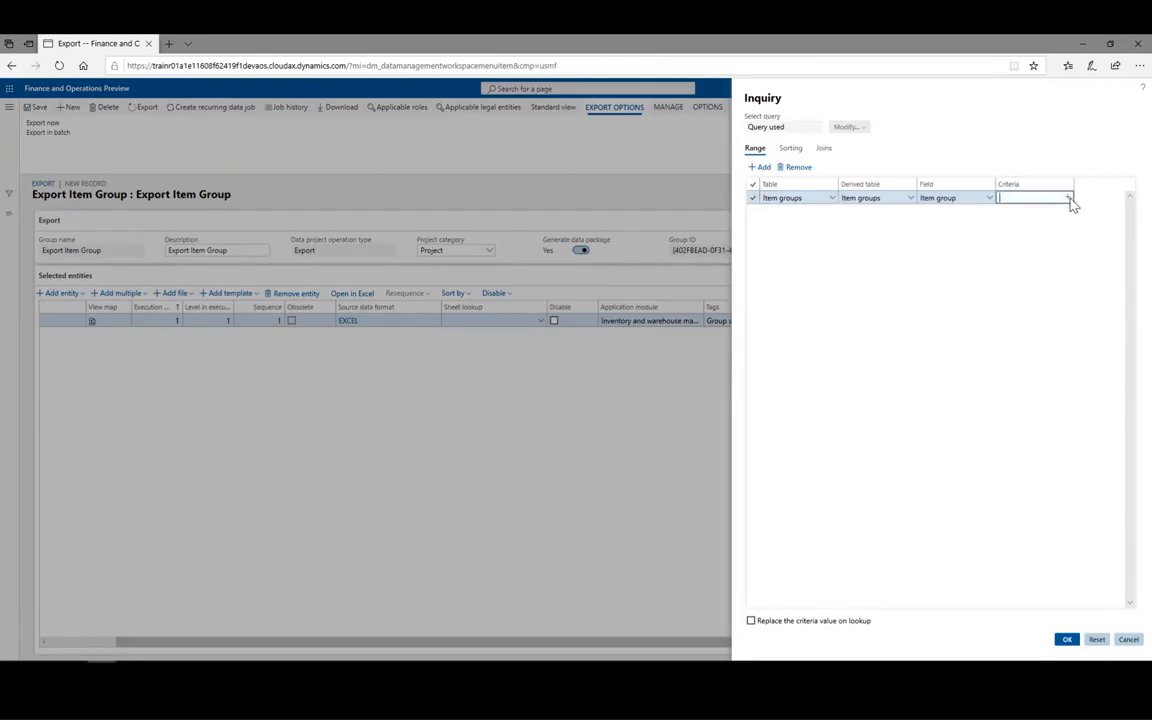
{"action": "left_click", "coordinate": [1069, 199]}
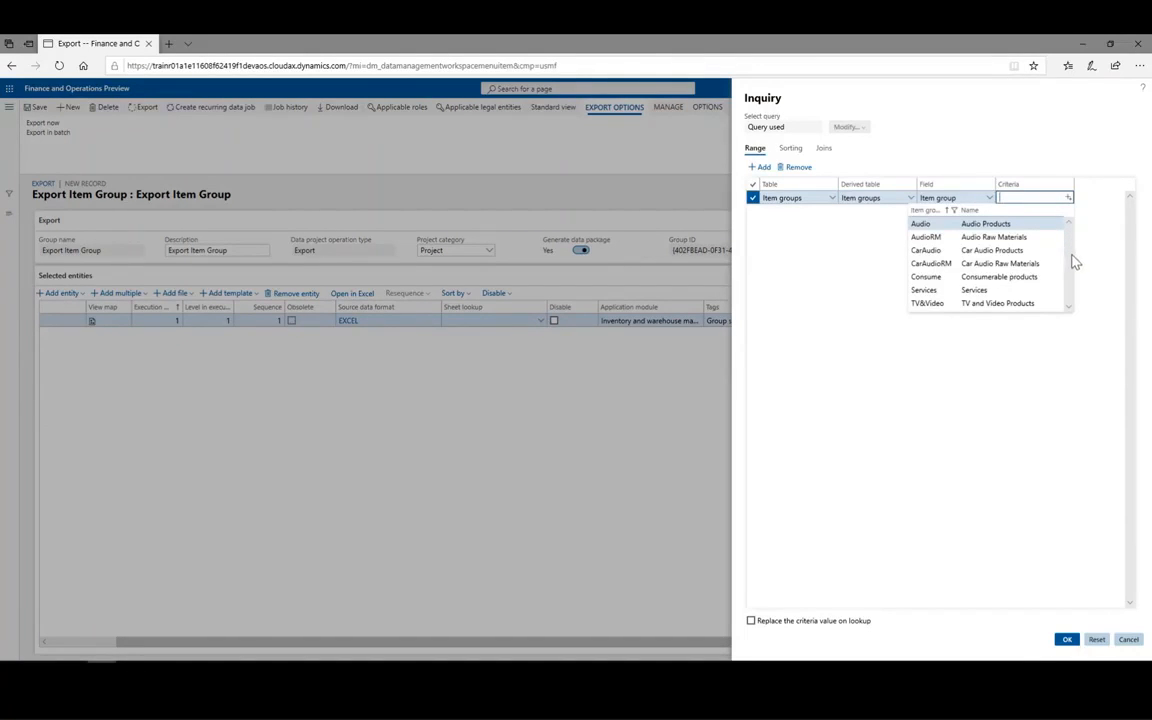
{"action": "left_click", "coordinate": [931, 304]}
{"action": "left_click", "coordinate": [1067, 640]}
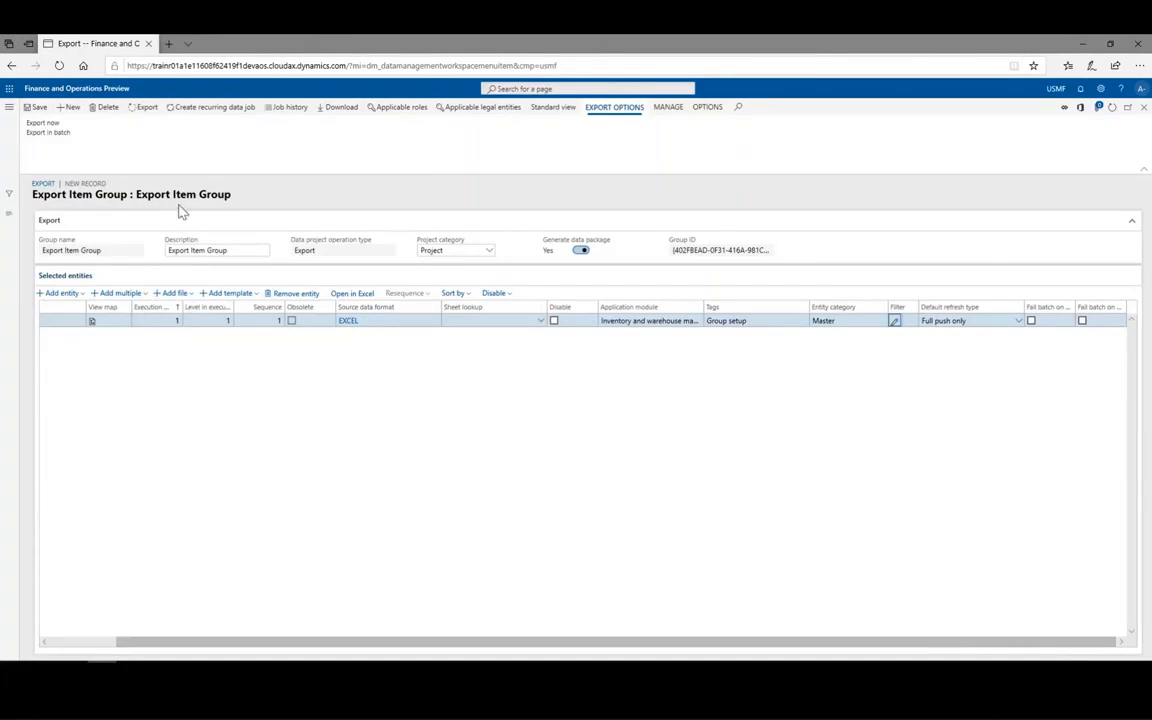
Run the Export Item Group export and refresh the execution summary for its current status
{"action": "left_click", "coordinate": [147, 116]}
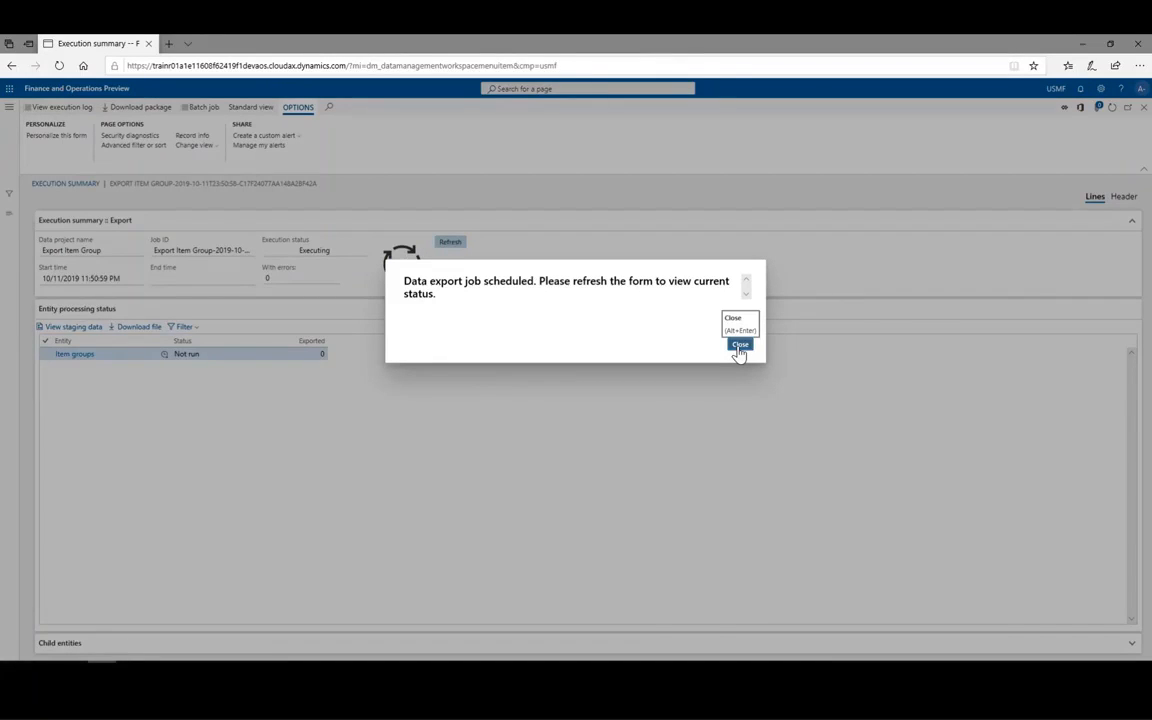
{"action": "left_click", "coordinate": [739, 346]}
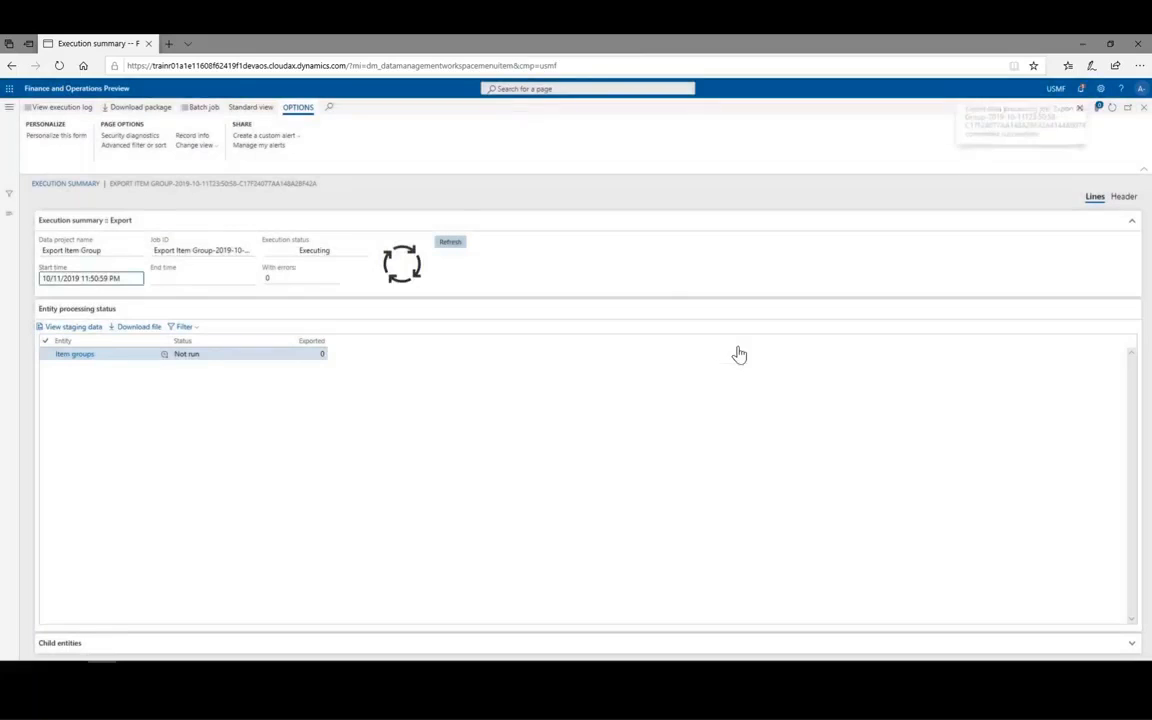
{"action": "left_click", "coordinate": [445, 250]}
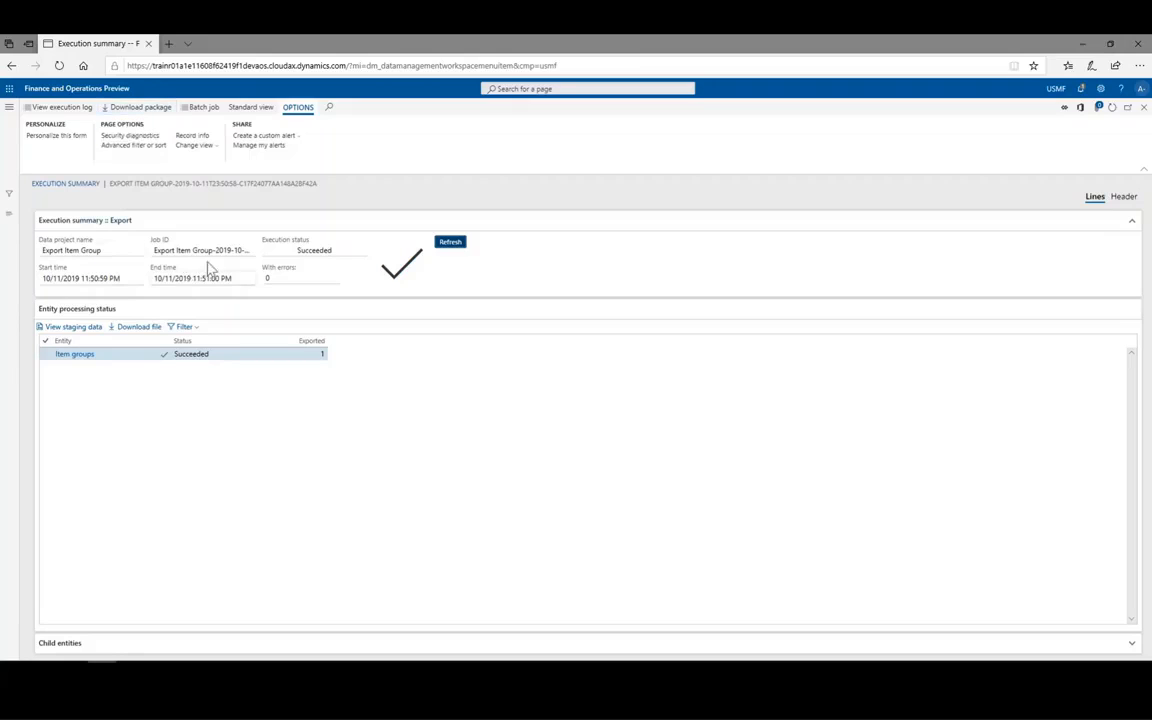
Download the exported data package and save it in the Downloads folder as ItemGroup
{"action": "left_click", "coordinate": [147, 108]}
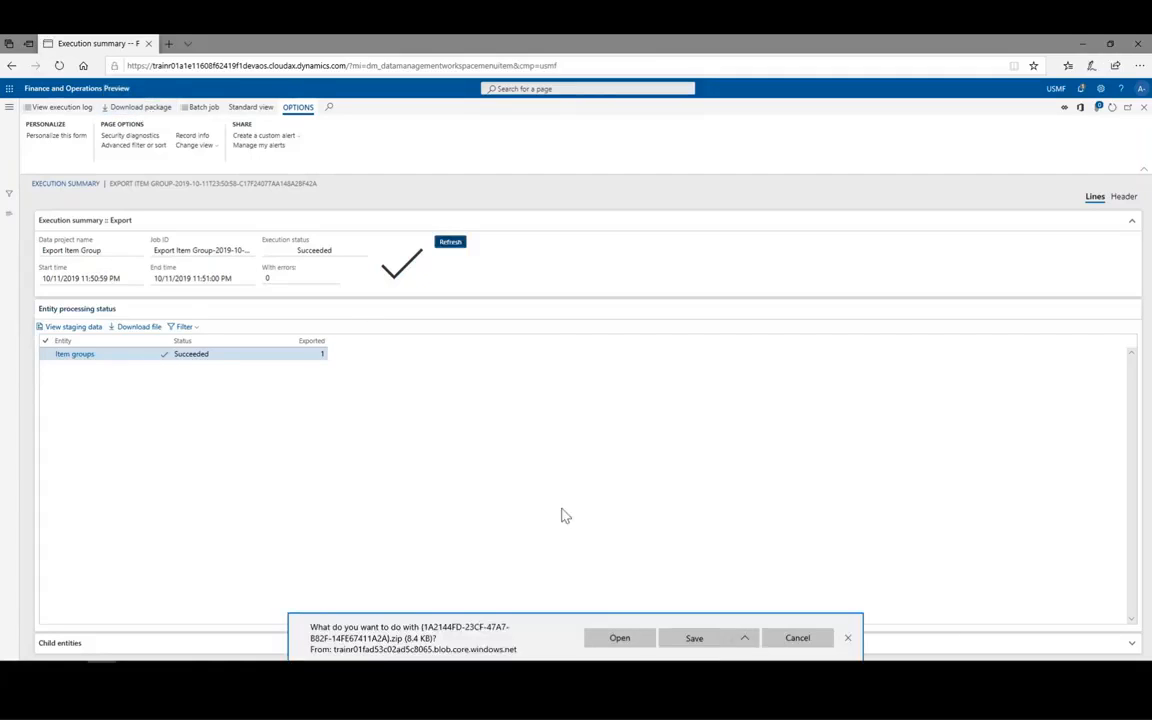
{"action": "left_click", "coordinate": [745, 638]}
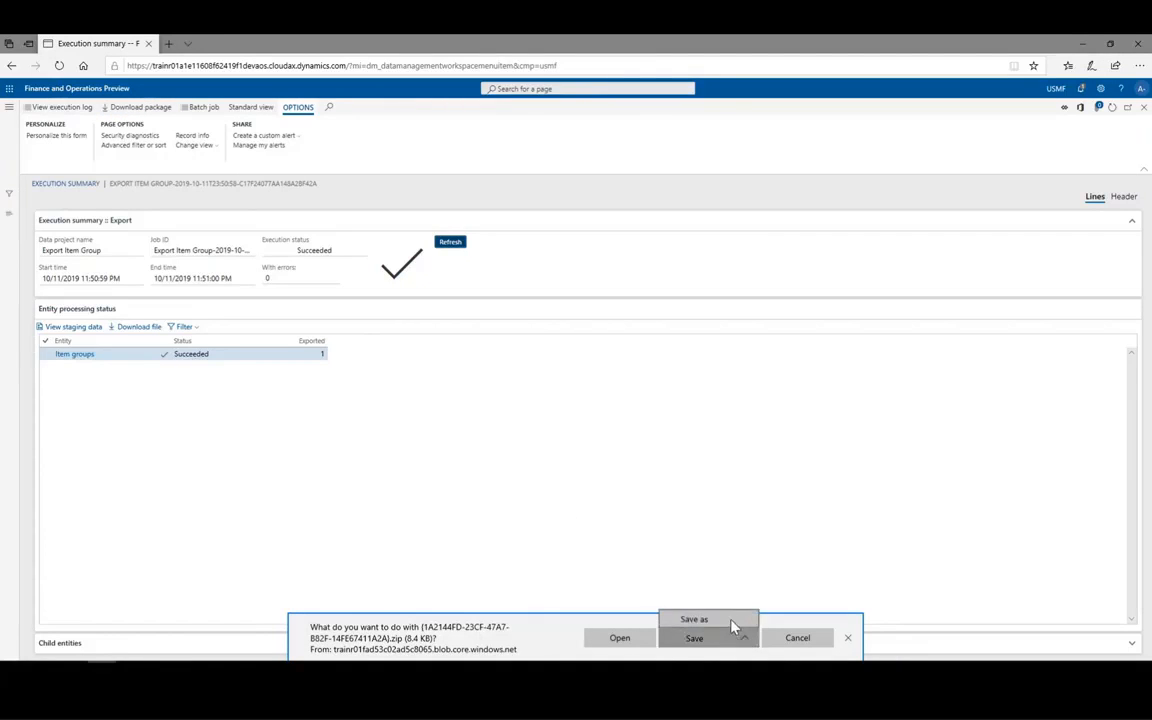
{"action": "left_click", "coordinate": [724, 622]}
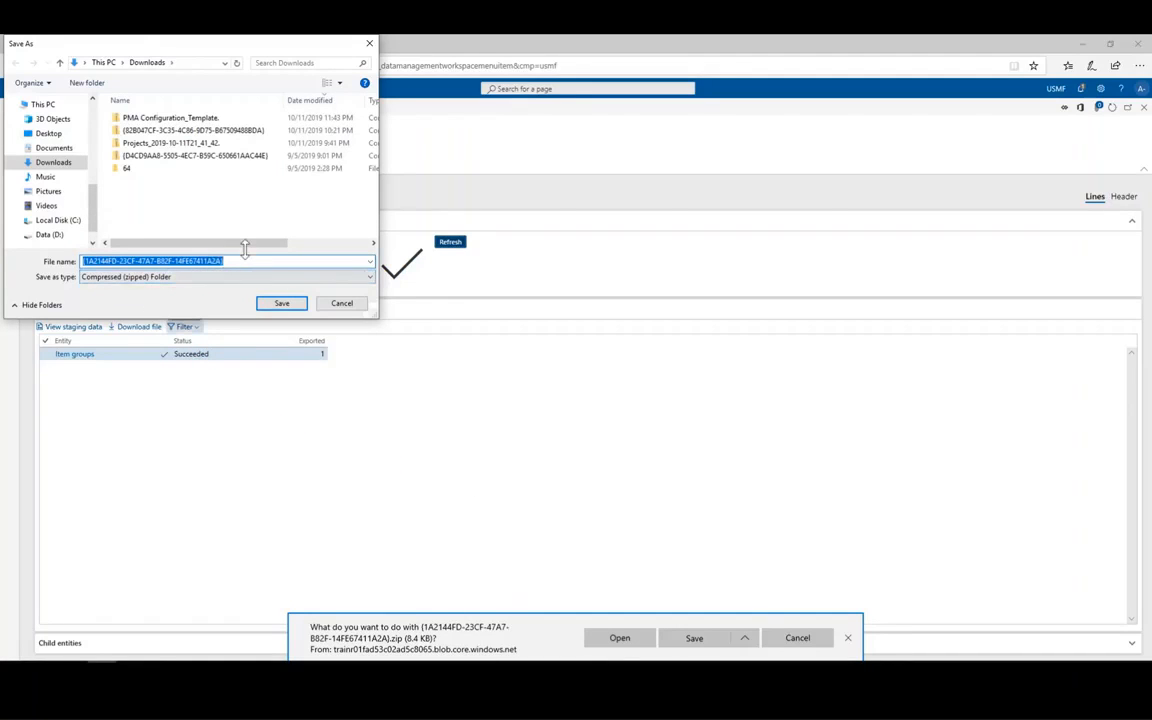
{"action": "type", "text": "ite"}
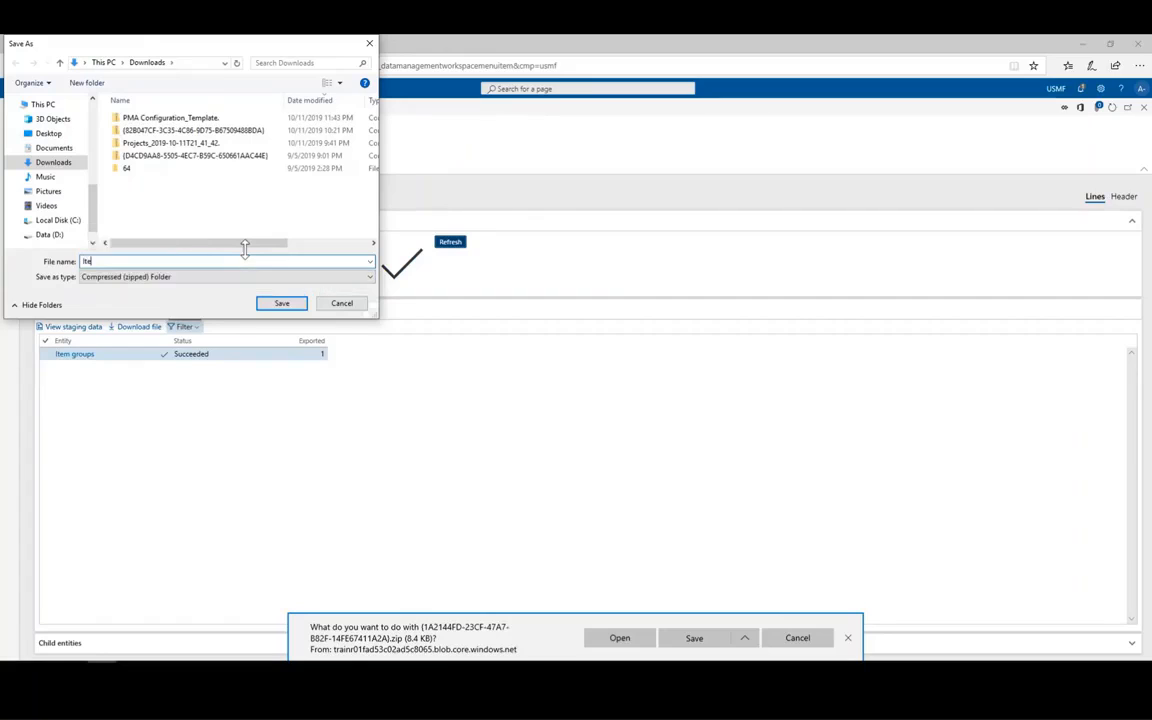
{"action": "type", "text": "mGr"}
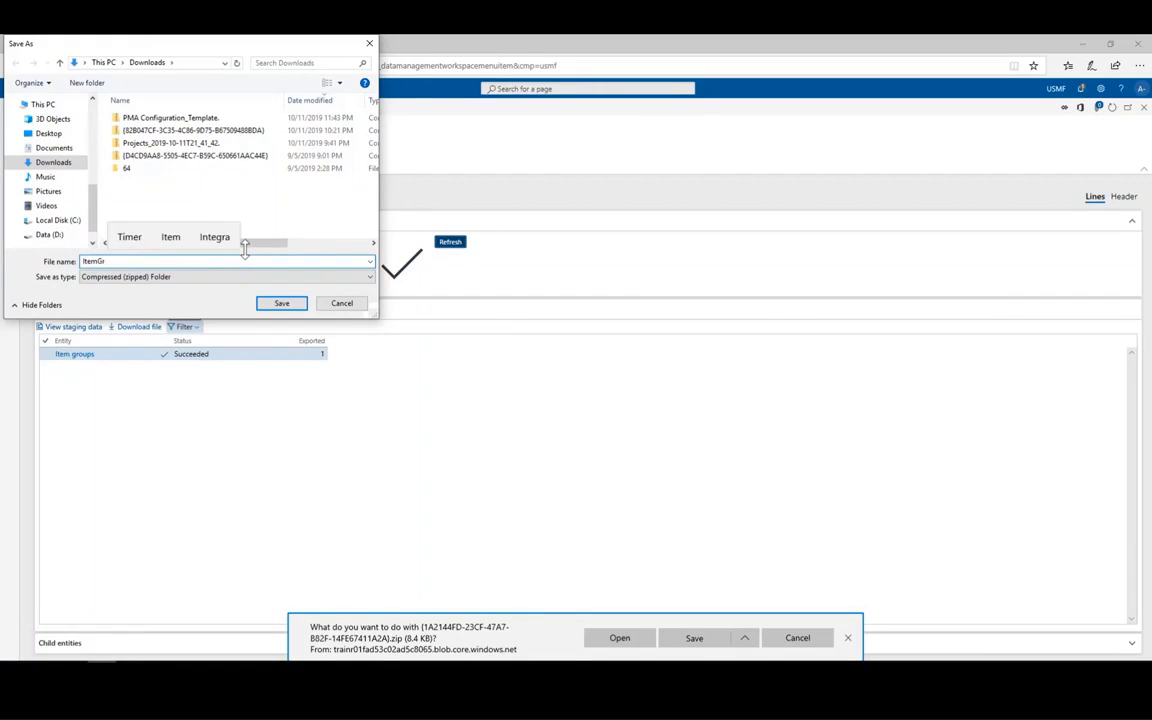
{"action": "type", "text": "oup"}
{"action": "left_click", "coordinate": [274, 304]}
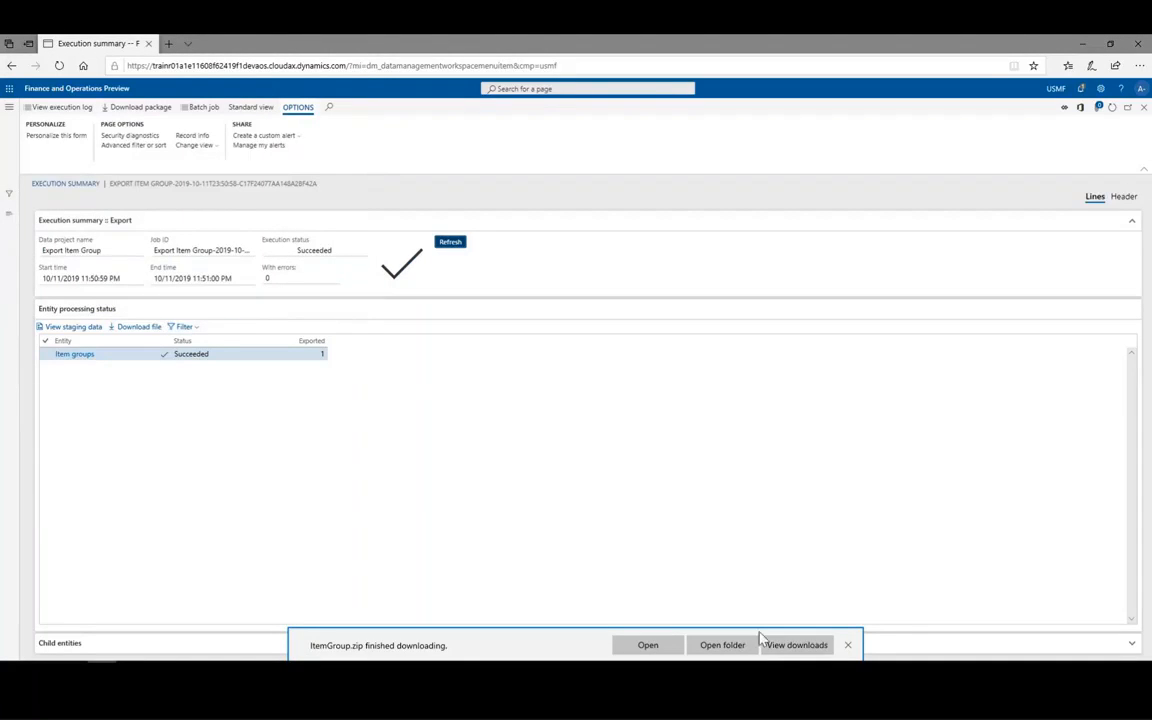
{"action": "left_click", "coordinate": [847, 646]}
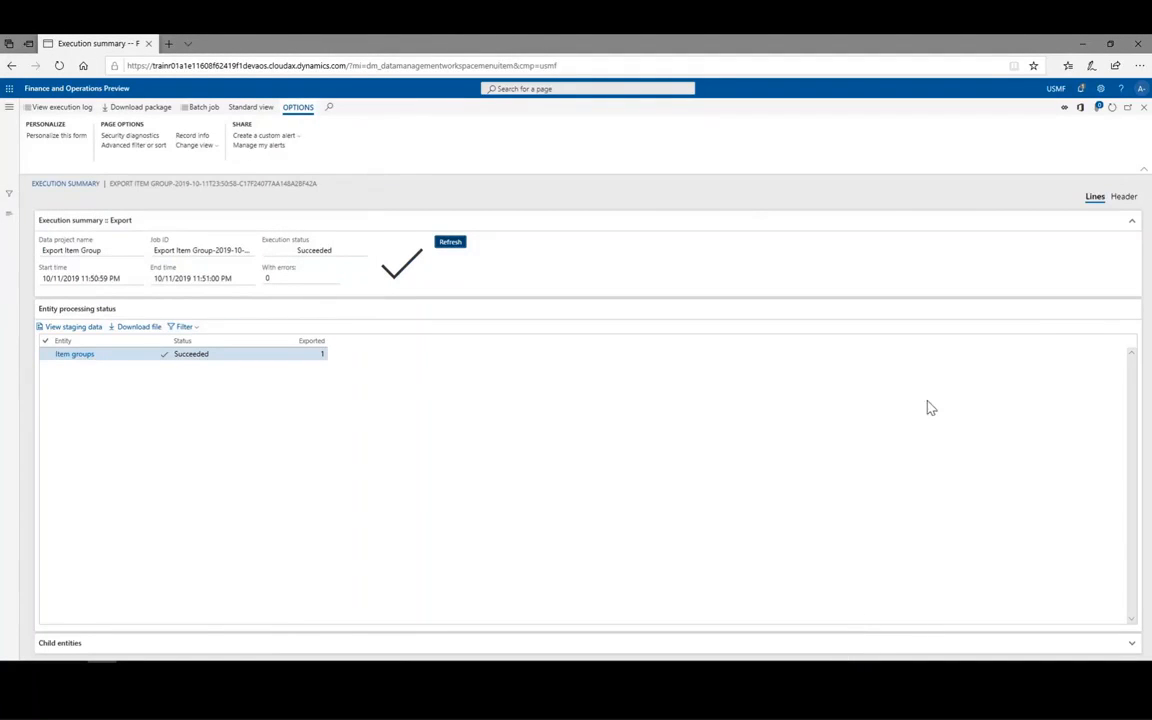
Close the execution summary and the export project pages to return to the Data management workspace
{"action": "left_click", "coordinate": [1143, 110]}
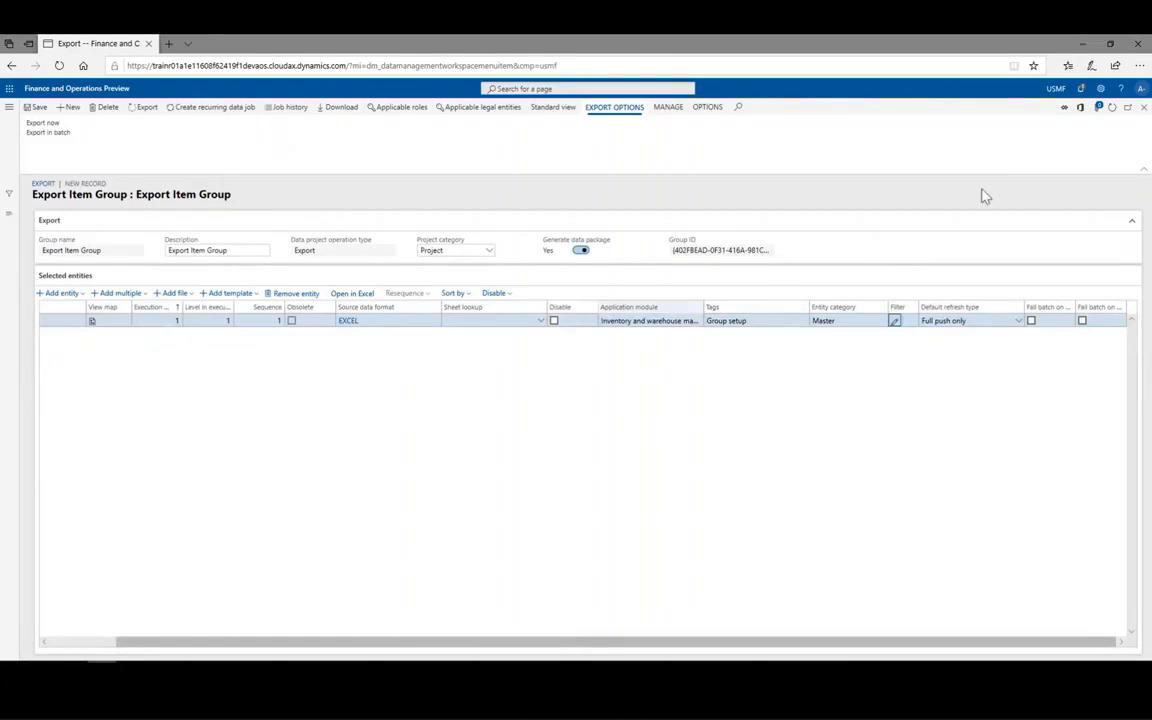
{"action": "left_click", "coordinate": [1143, 110]}
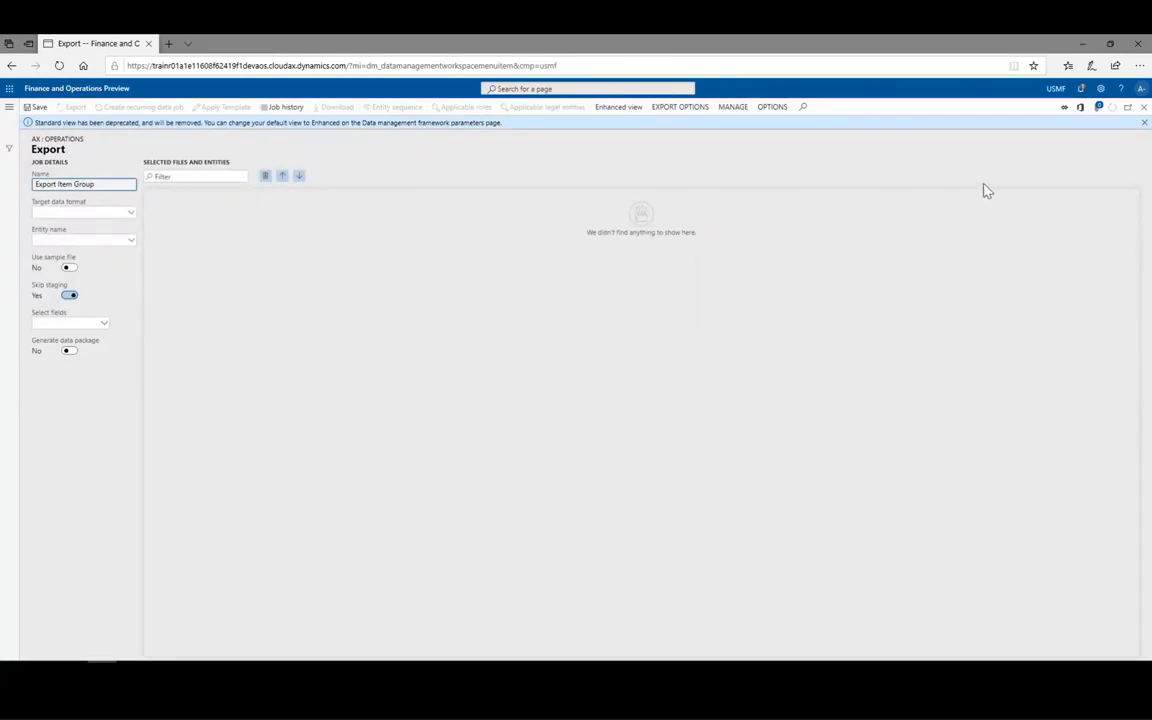
{"action": "left_click", "coordinate": [1143, 107]}
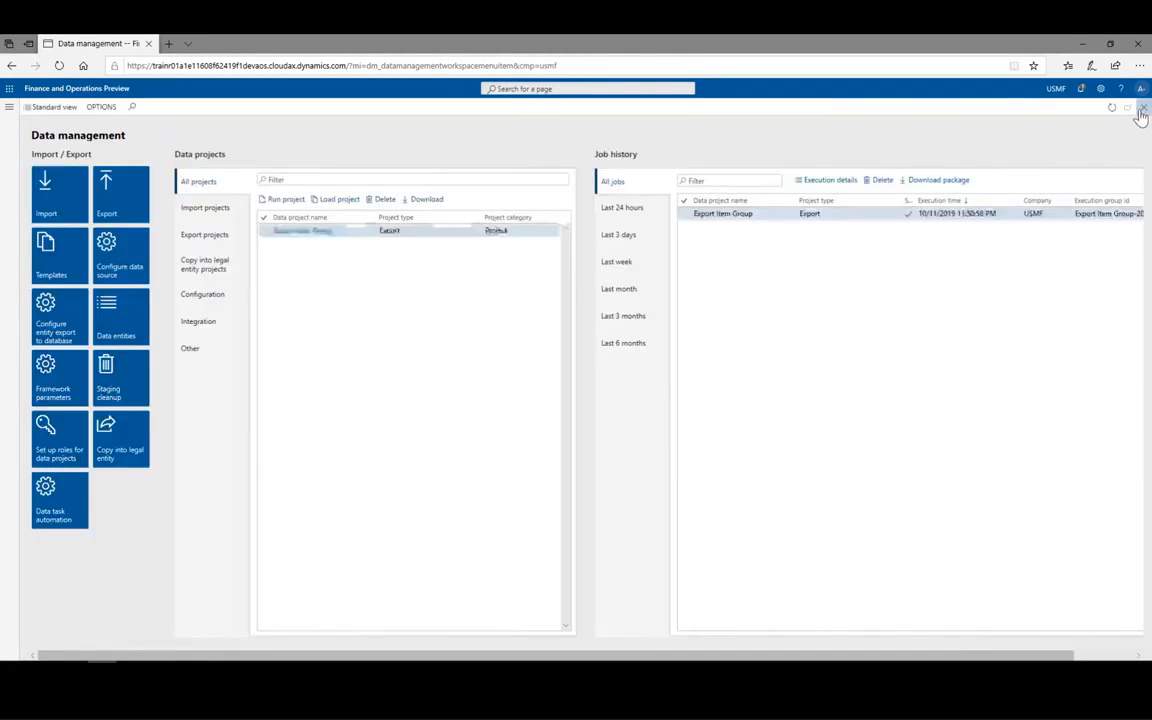
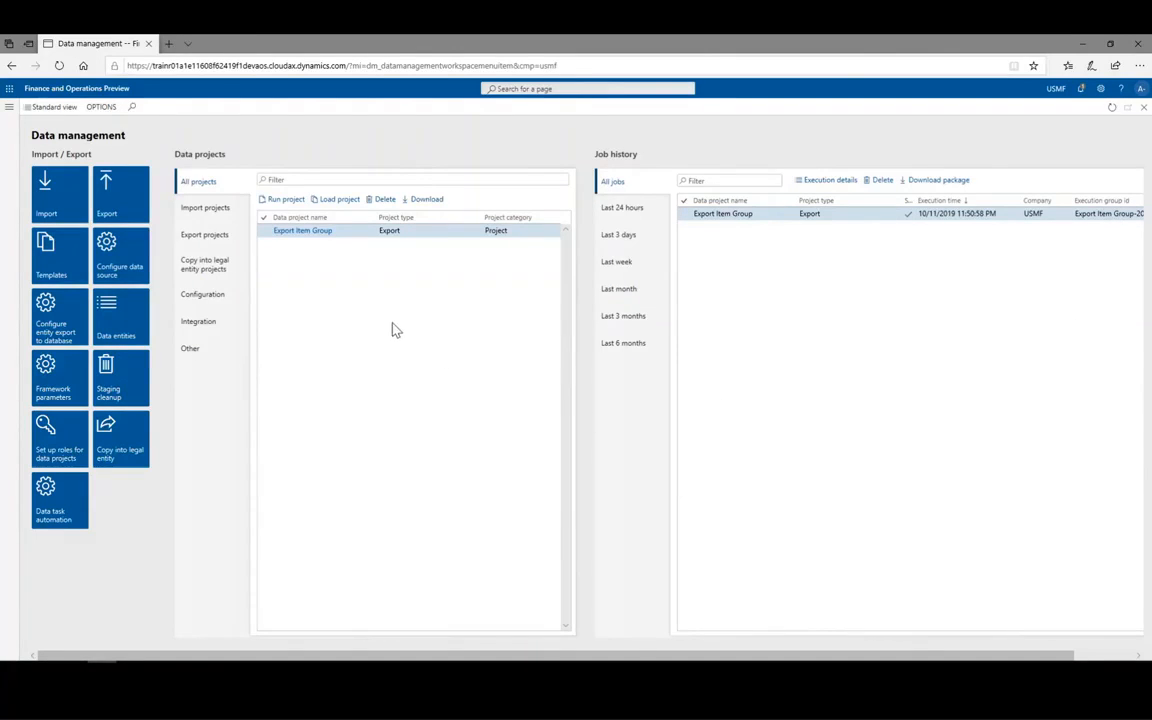
Duplicate the Data management page in the browser and switch the copy's company to USSI
{"action": "right_click", "coordinate": [100, 47]}
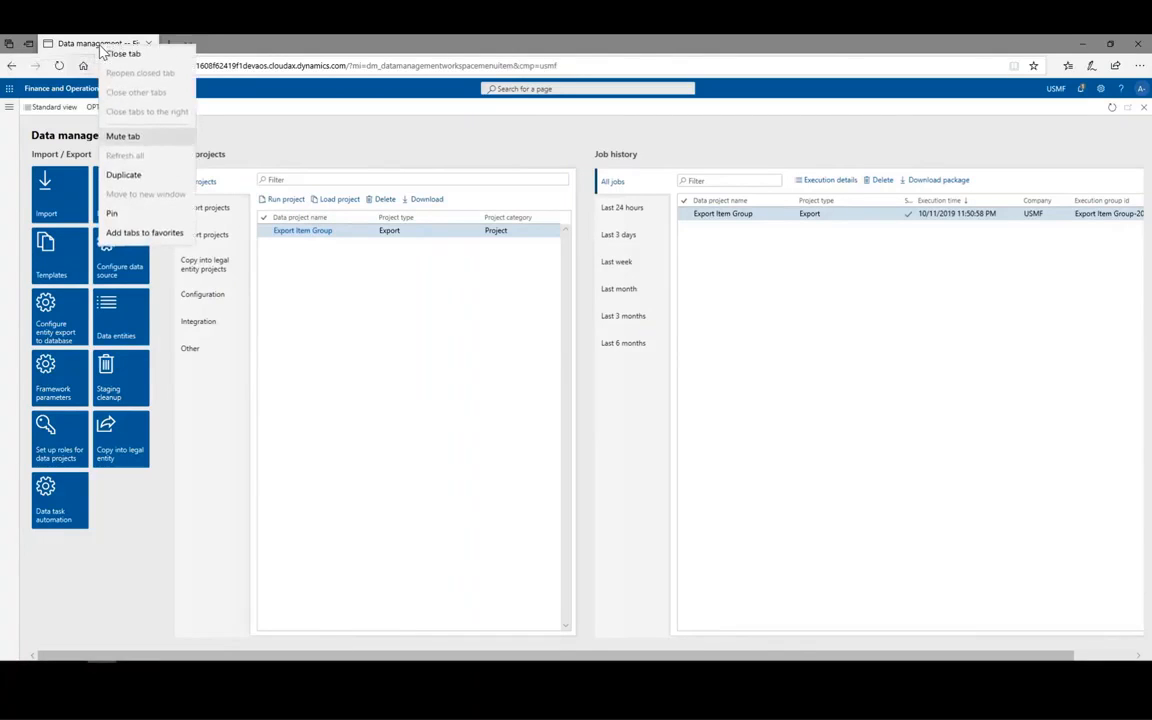
{"action": "left_click", "coordinate": [124, 178]}
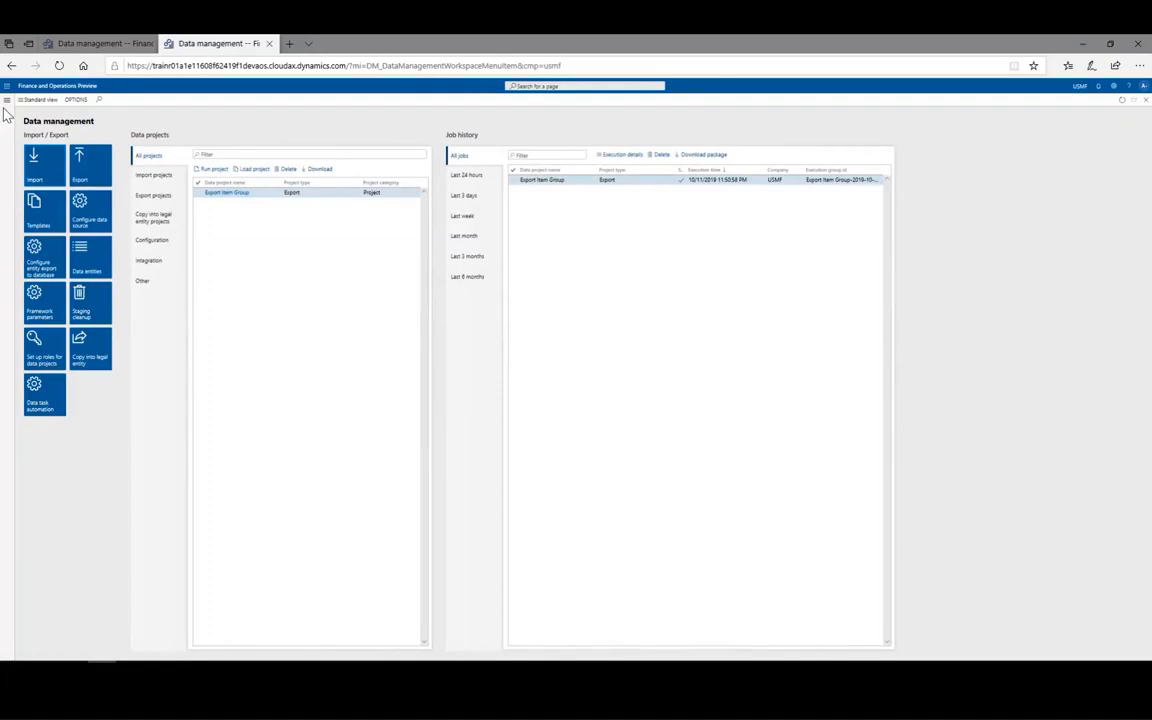
{"action": "left_click", "coordinate": [6, 101]}
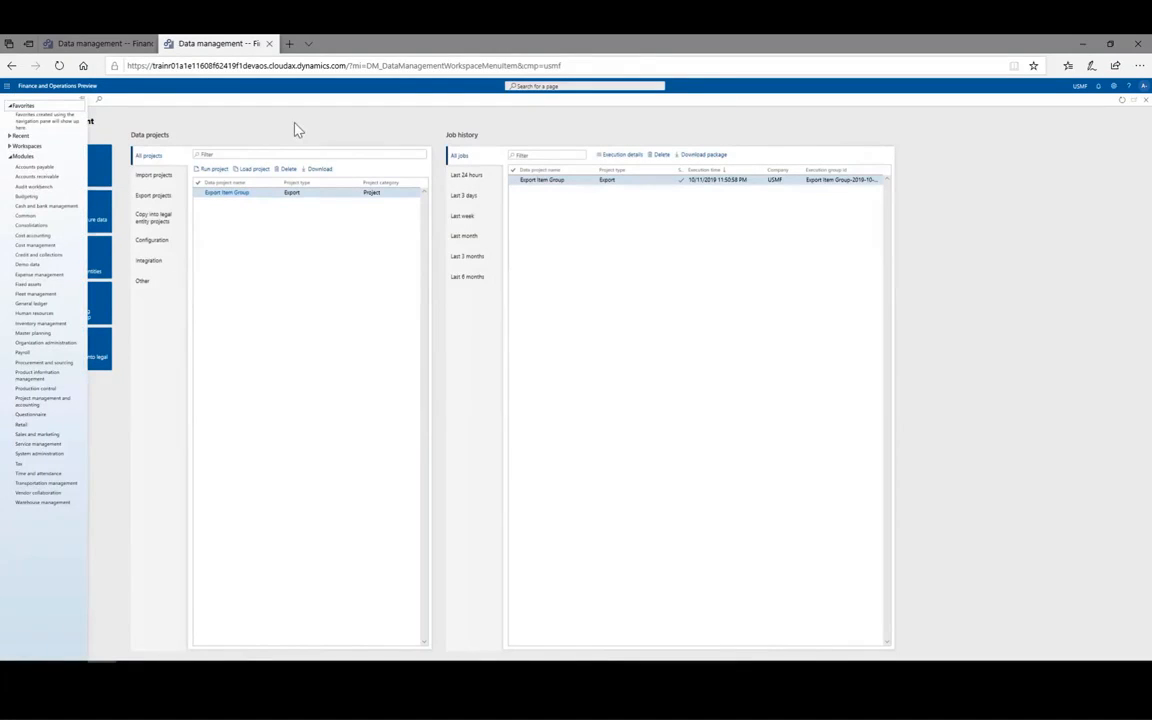
{"action": "left_click", "coordinate": [334, 120]}
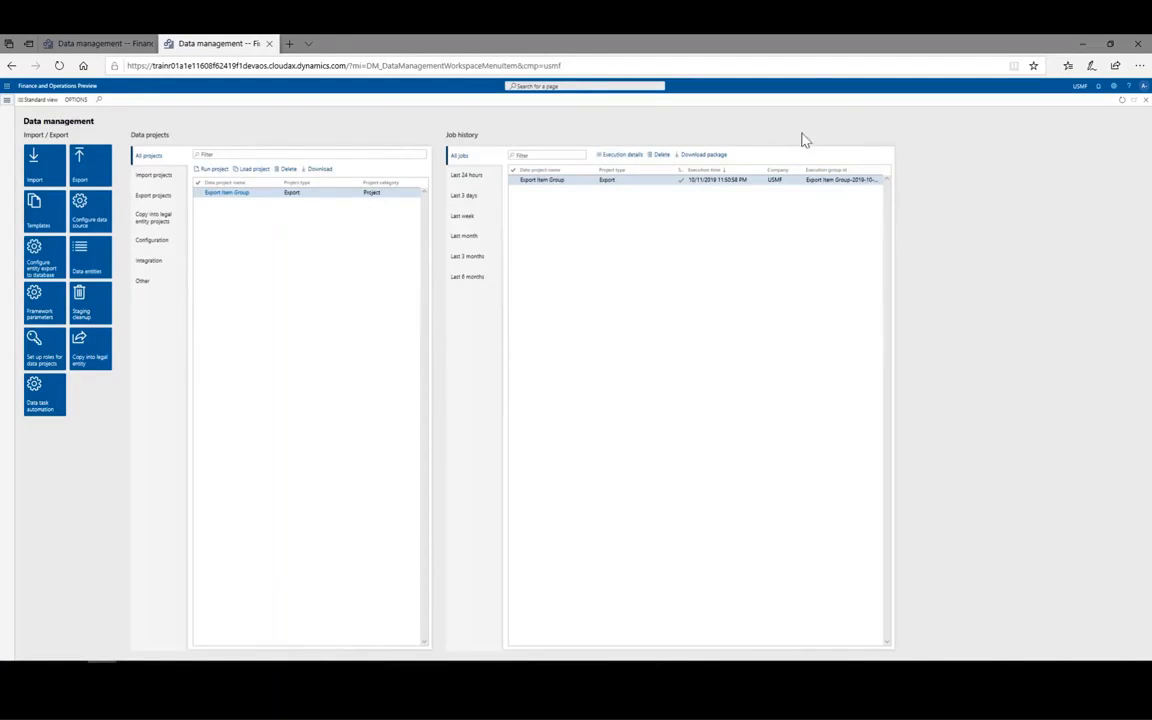
{"action": "left_click", "coordinate": [1080, 86]}
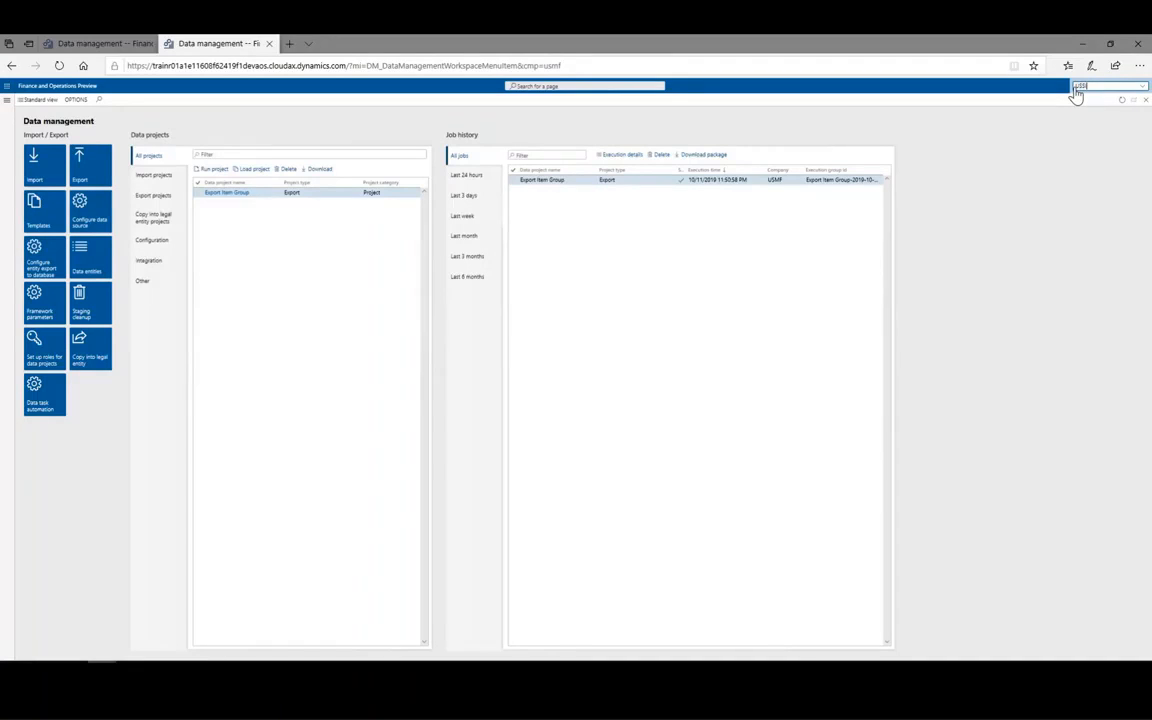
{"action": "key", "text": "Return"}
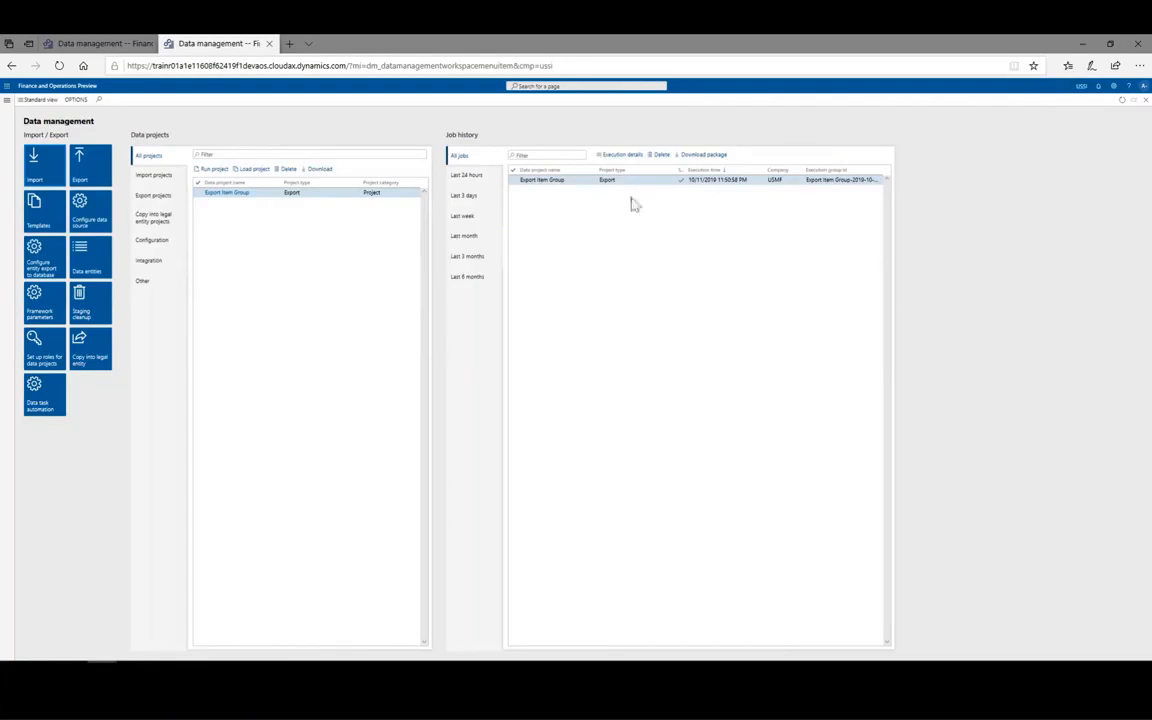
Open the Item groups page under the Cost management inventory accounting policies setup to view USSI's existing item groups
{"action": "left_click", "coordinate": [7, 101]}
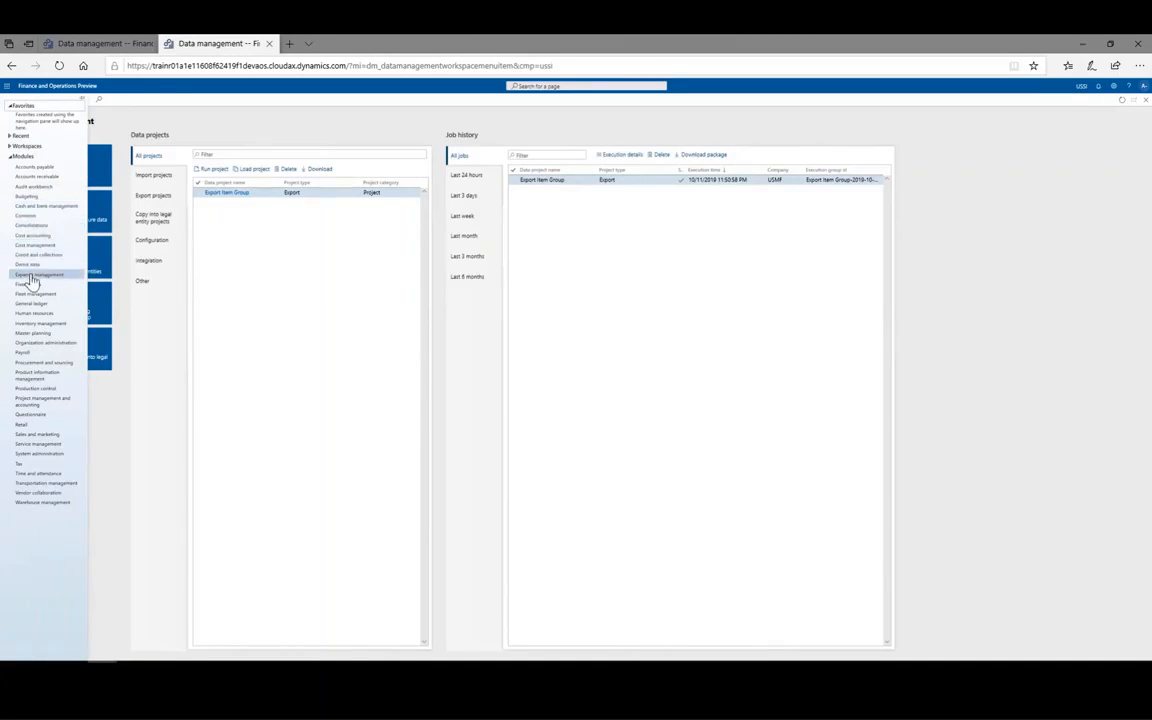
{"action": "left_click", "coordinate": [34, 246]}
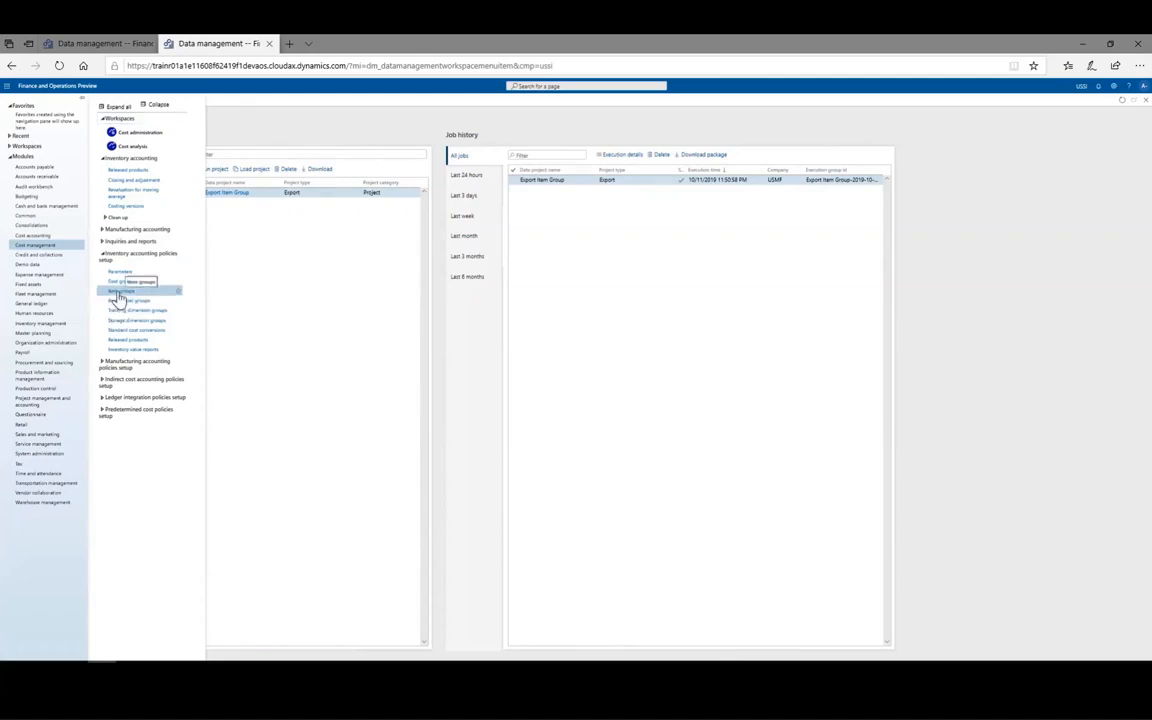
{"action": "left_click", "coordinate": [118, 294]}
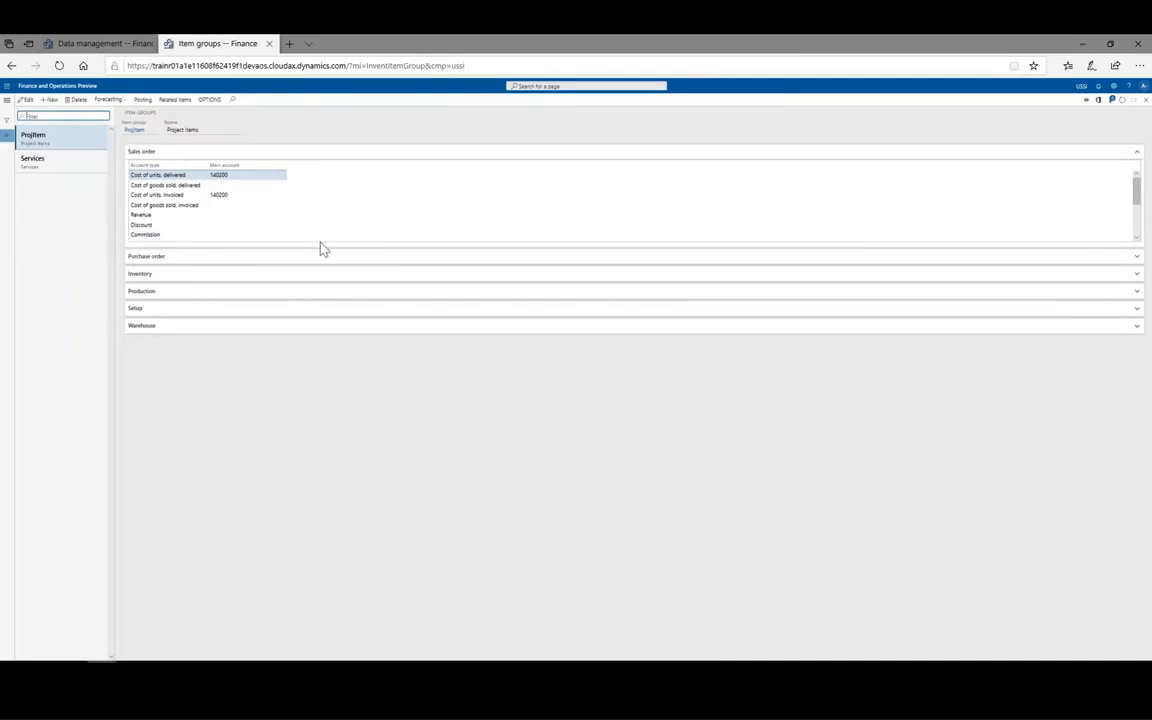
Return to the original Data management page and switch its company to USSI
{"action": "left_click", "coordinate": [99, 45]}
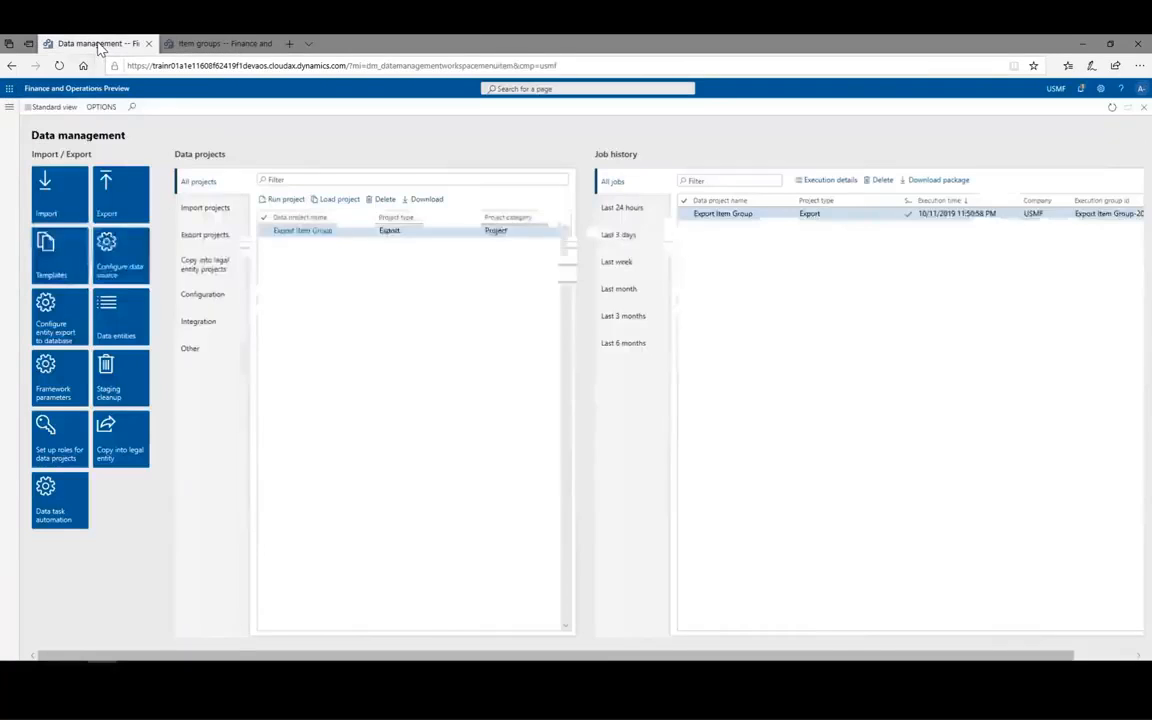
{"action": "left_click", "coordinate": [1058, 89]}
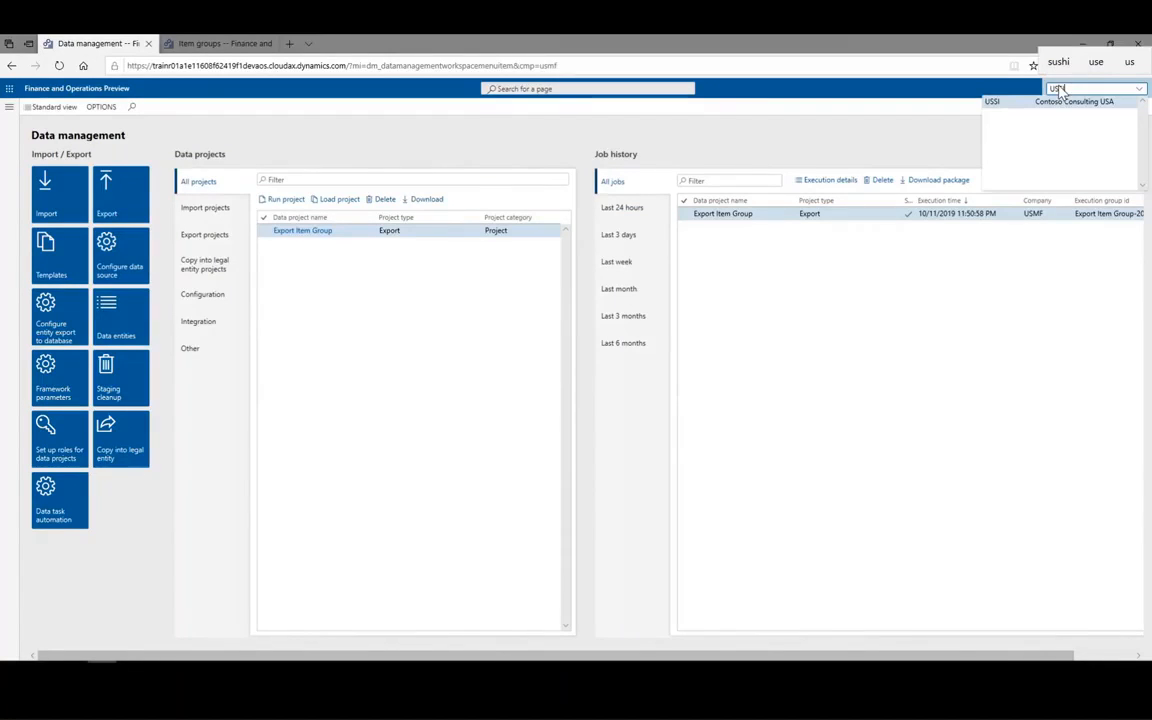
{"action": "type", "text": "USSI"}
{"action": "left_click", "coordinate": [1056, 101]}
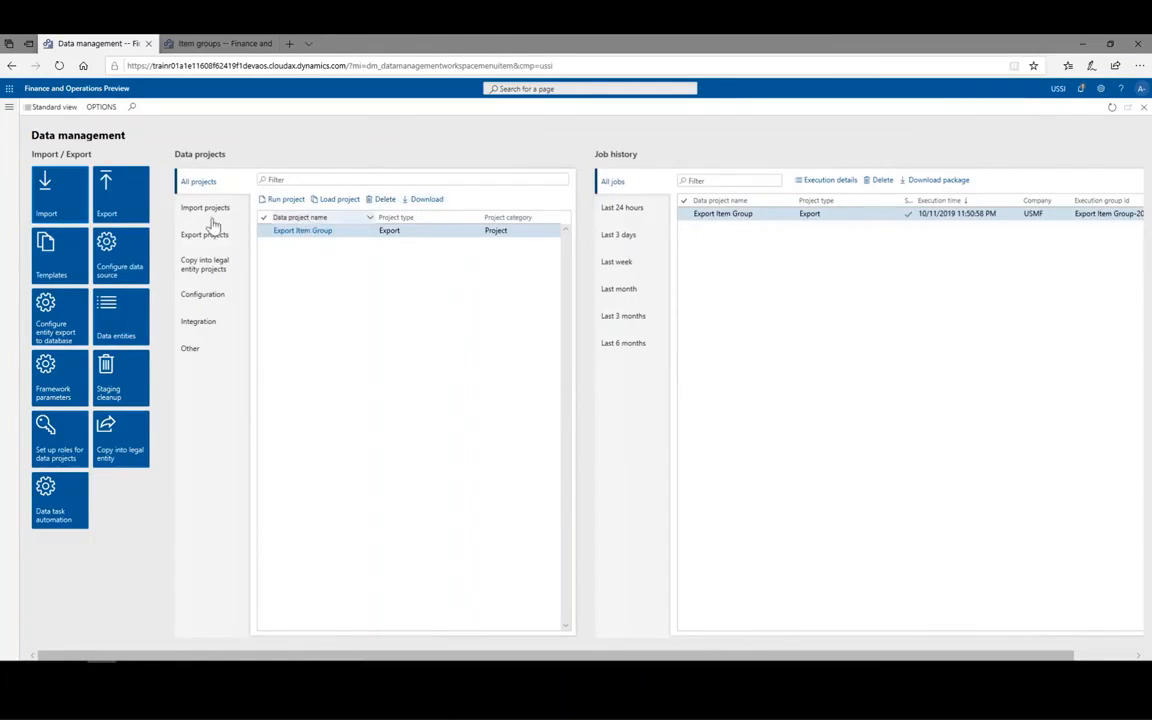
Create a new import project in the standard view and name it Import Item Group
{"action": "left_click", "coordinate": [60, 204]}
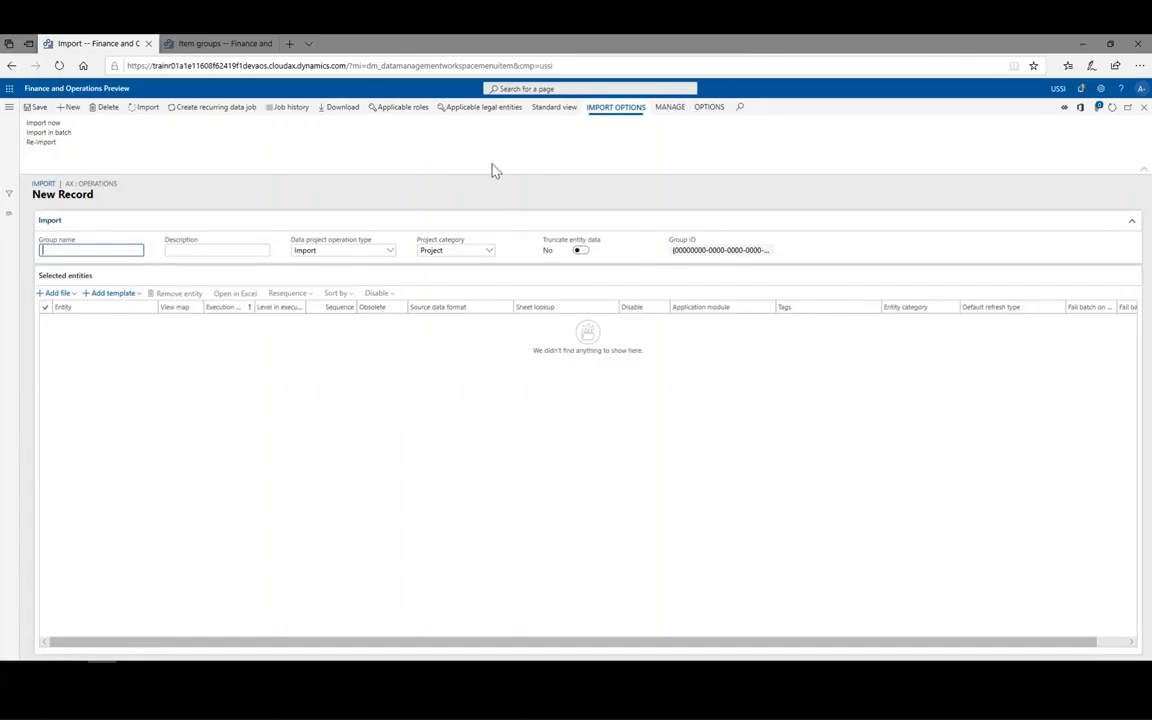
{"action": "left_click", "coordinate": [555, 110]}
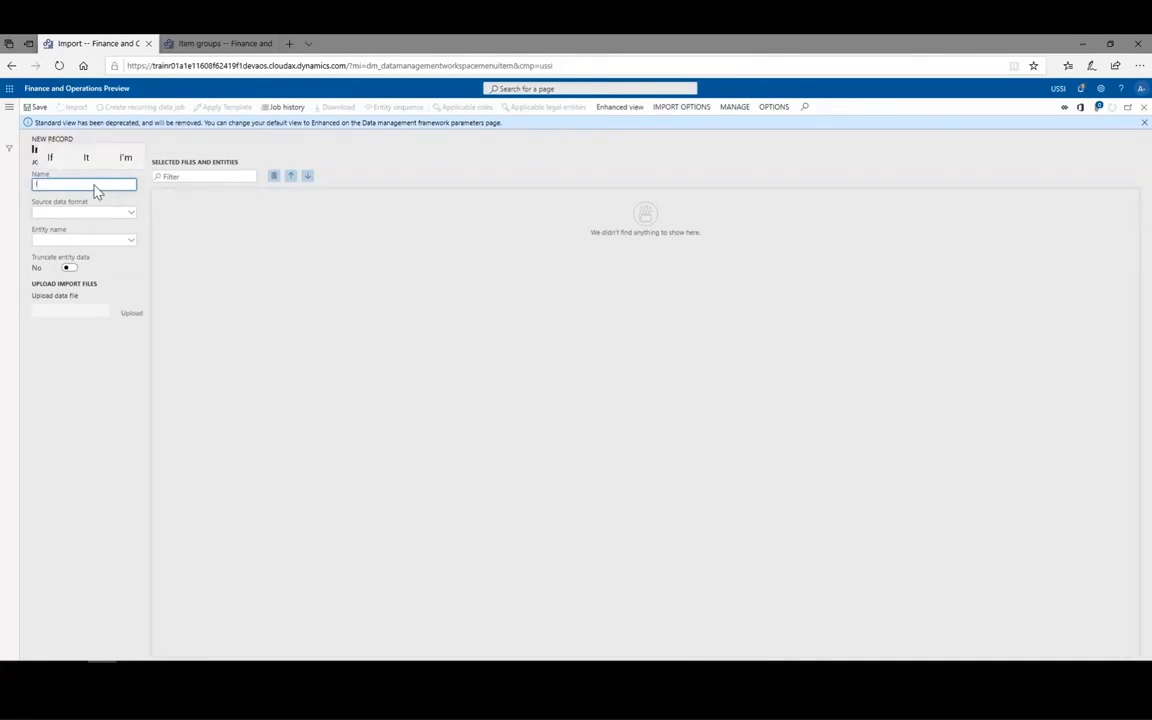
{"action": "type", "text": "ort"}
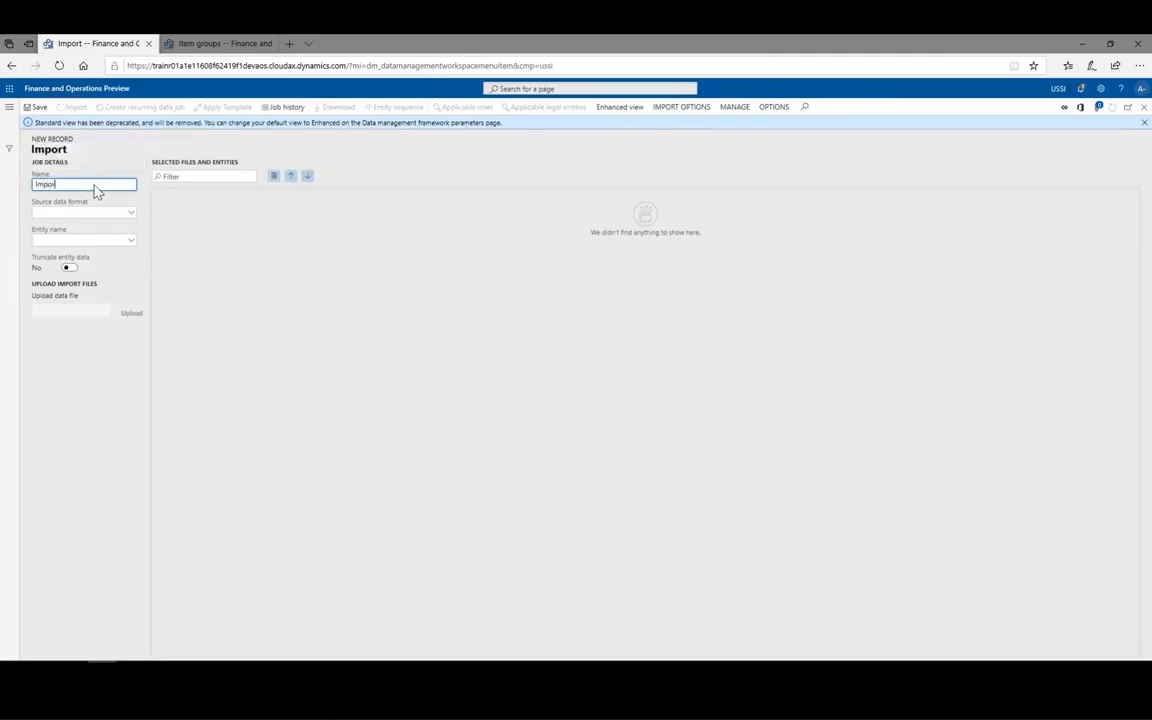
{"action": "type", "text": " Item Group"}
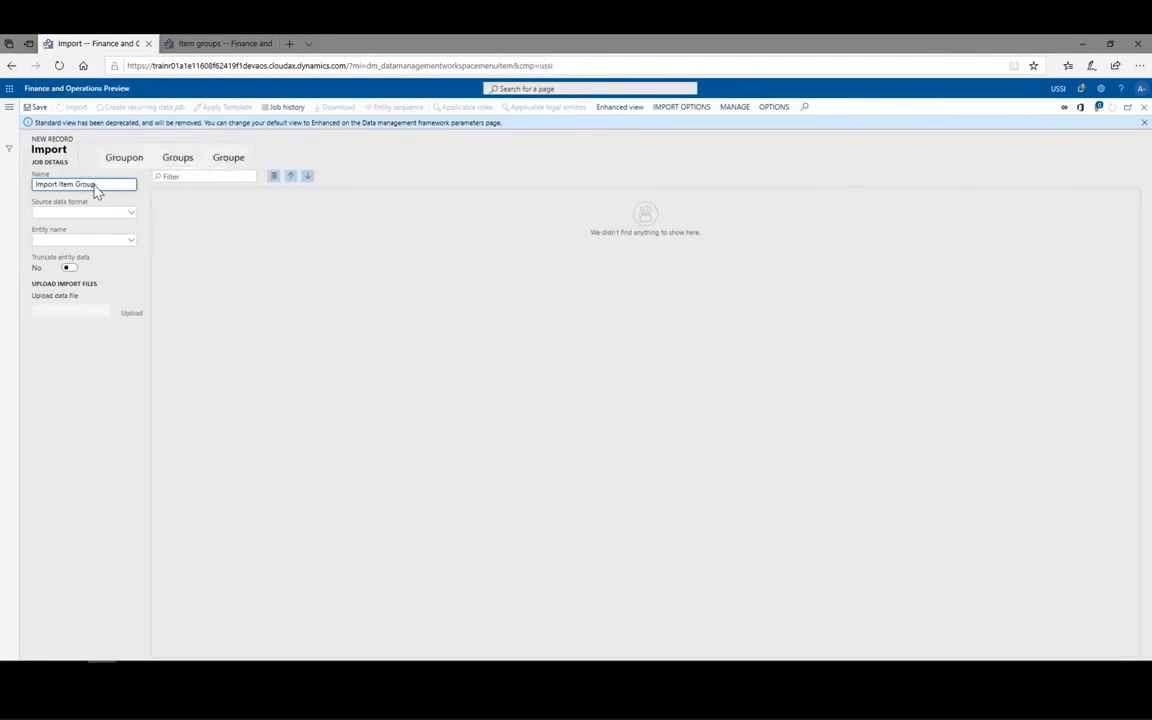
{"action": "key", "text": "Tab"}
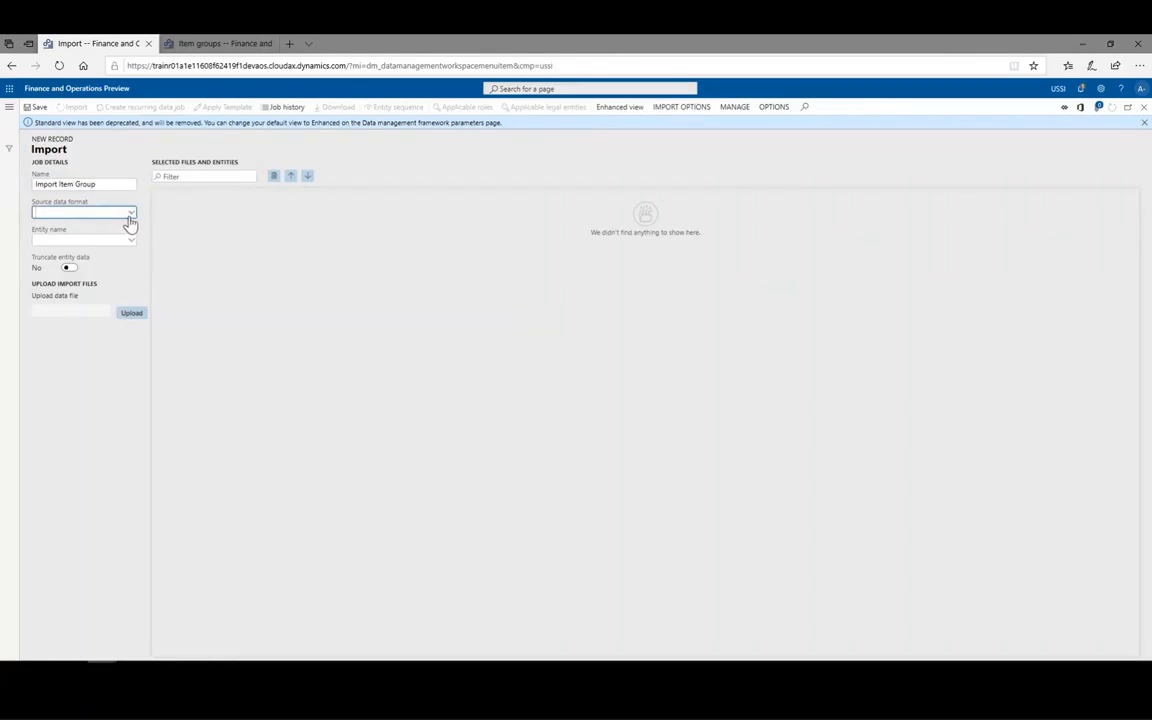
Set the import project's source data format to Package and upload the ItemGroup file from Downloads
{"action": "left_click", "coordinate": [130, 214]}
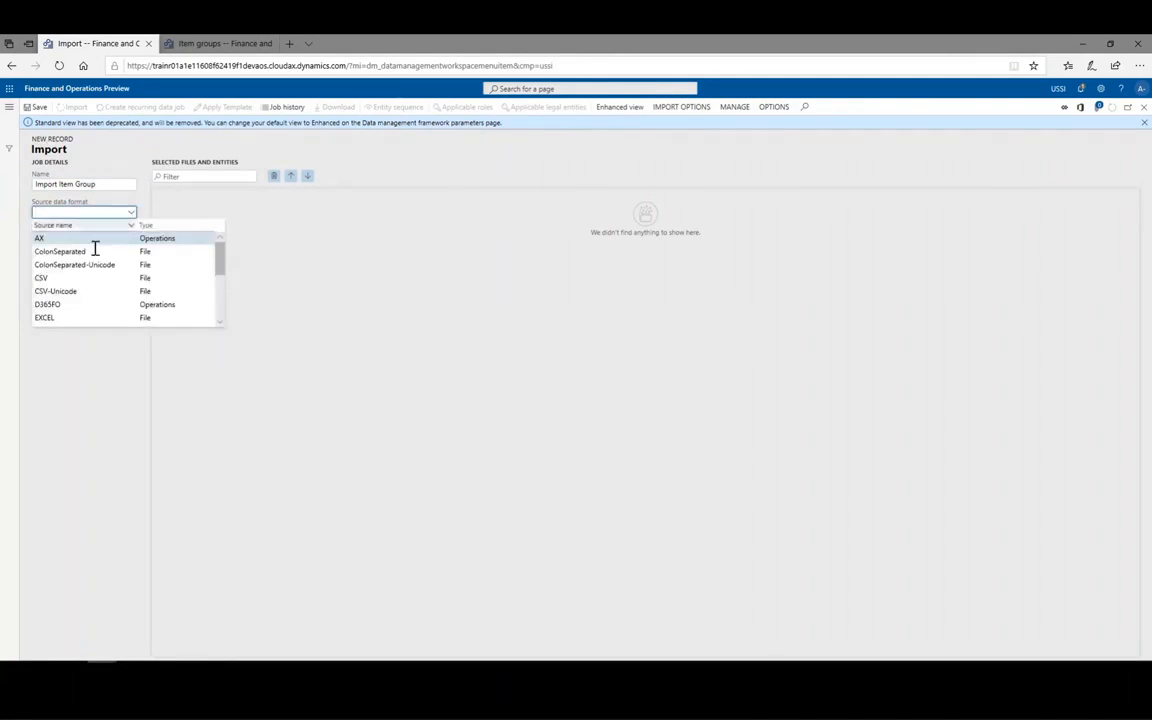
{"action": "scroll", "coordinate": [68, 303], "scroll_direction": "down", "scroll_amount": 1}
{"action": "scroll", "coordinate": [68, 304], "scroll_direction": "down", "scroll_amount": 3}
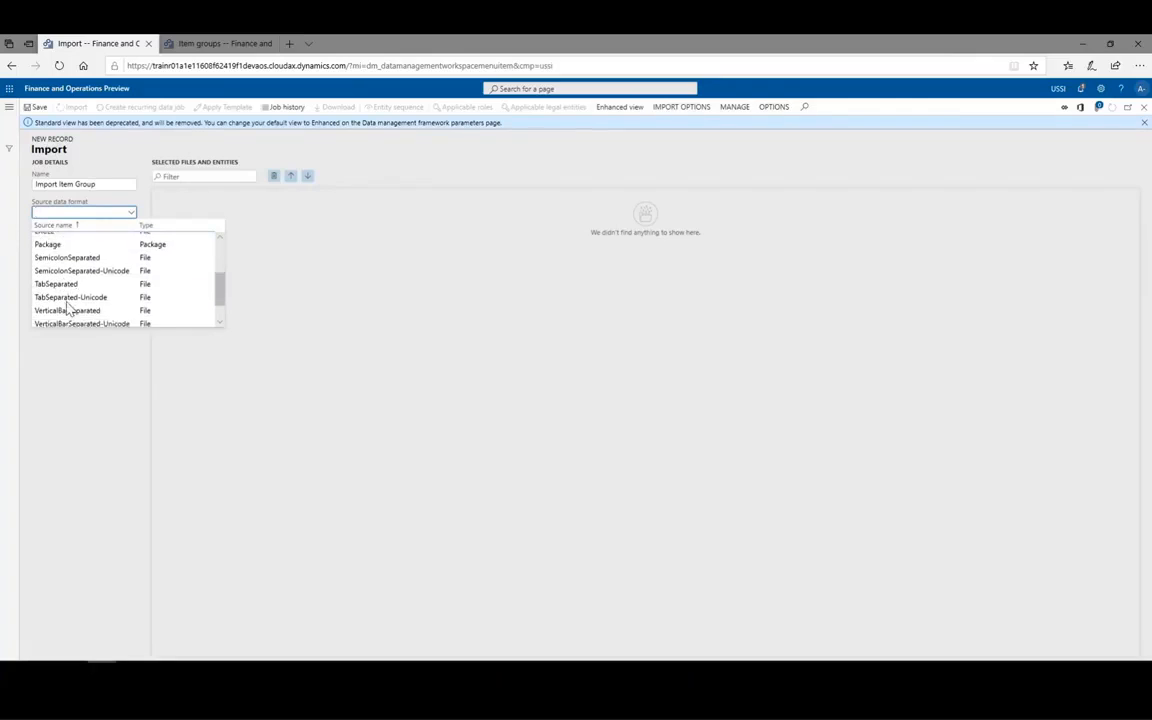
{"action": "scroll", "coordinate": [68, 310], "scroll_direction": "up", "scroll_amount": 1}
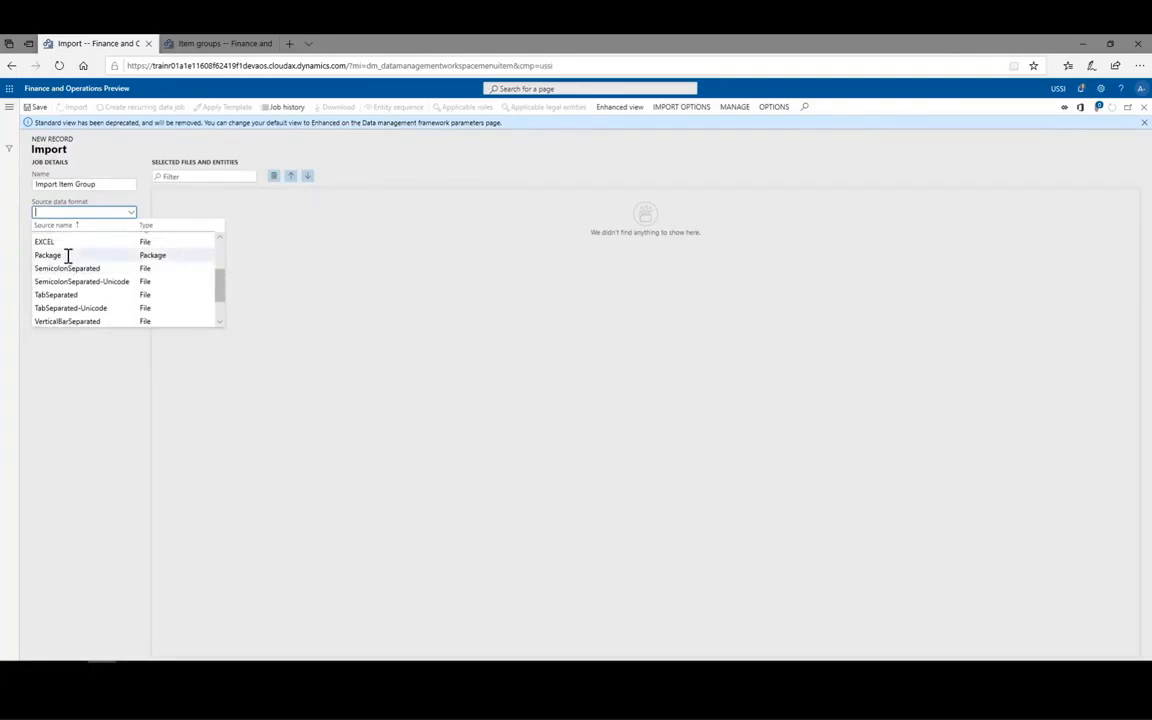
{"action": "left_click", "coordinate": [69, 255]}
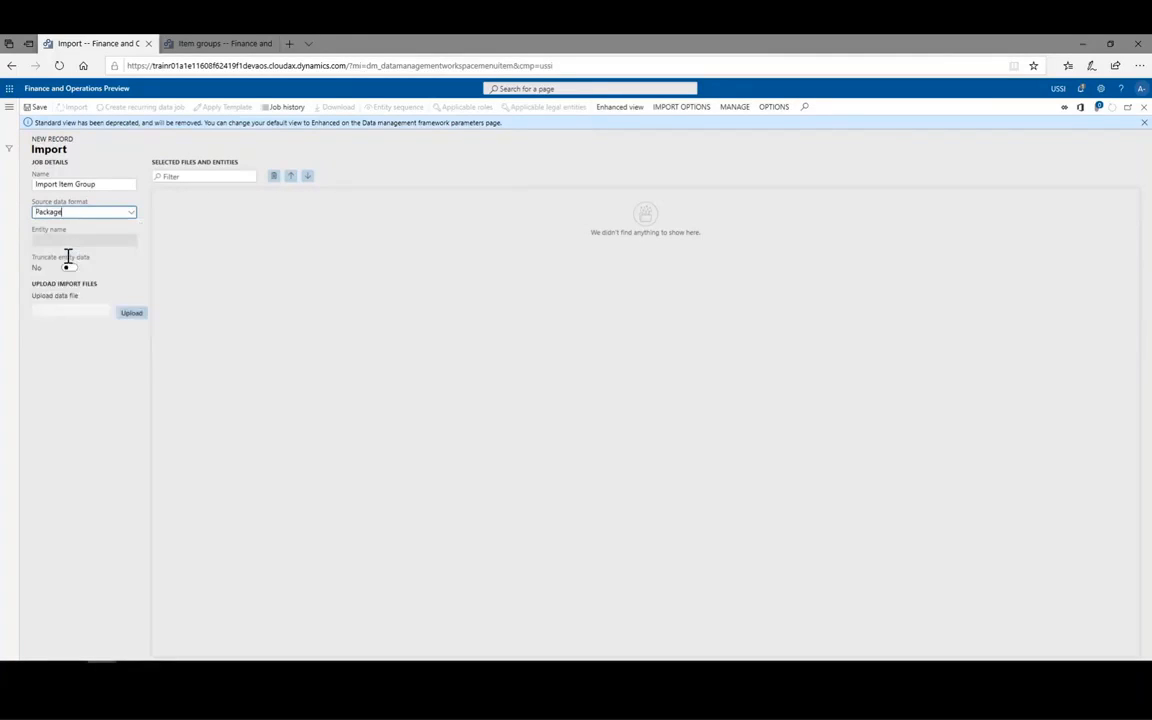
{"action": "left_click", "coordinate": [128, 314]}
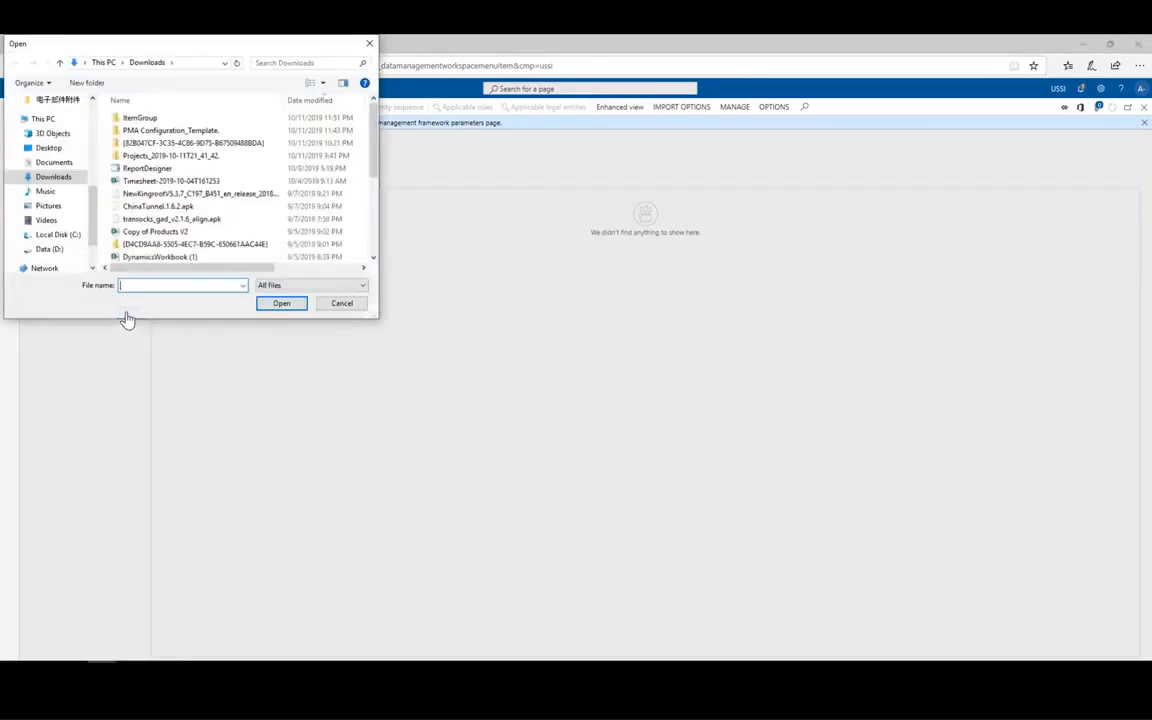
{"action": "left_click", "coordinate": [140, 118]}
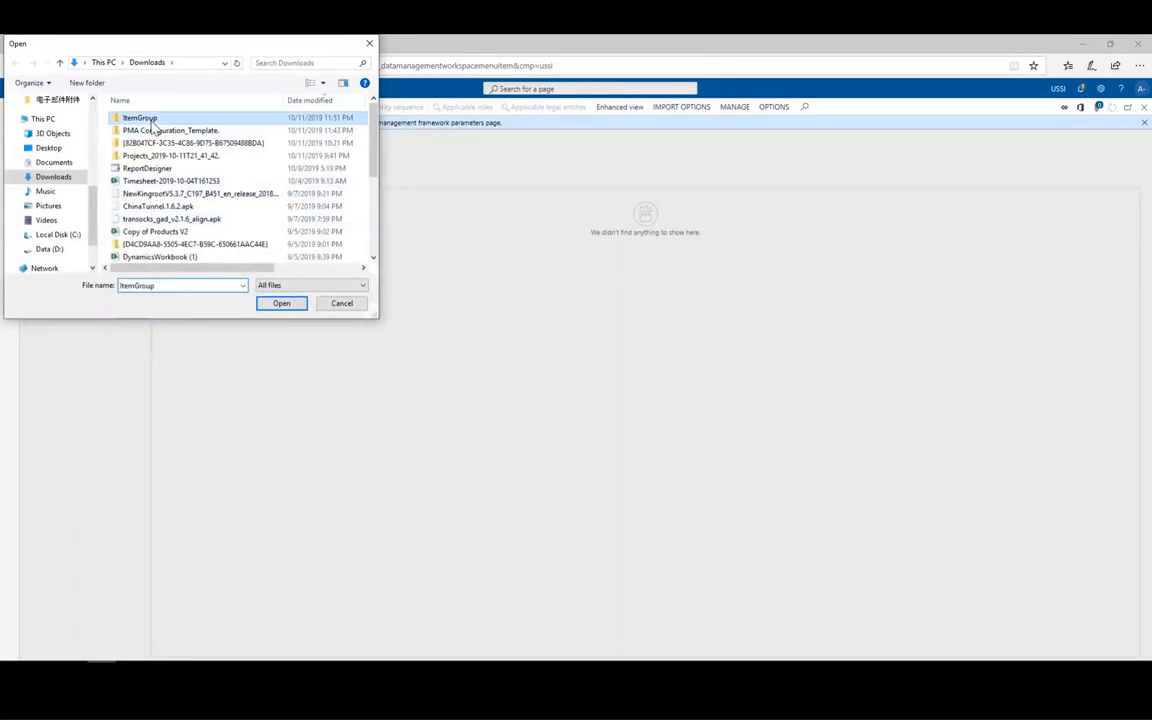
{"action": "left_click", "coordinate": [266, 304]}
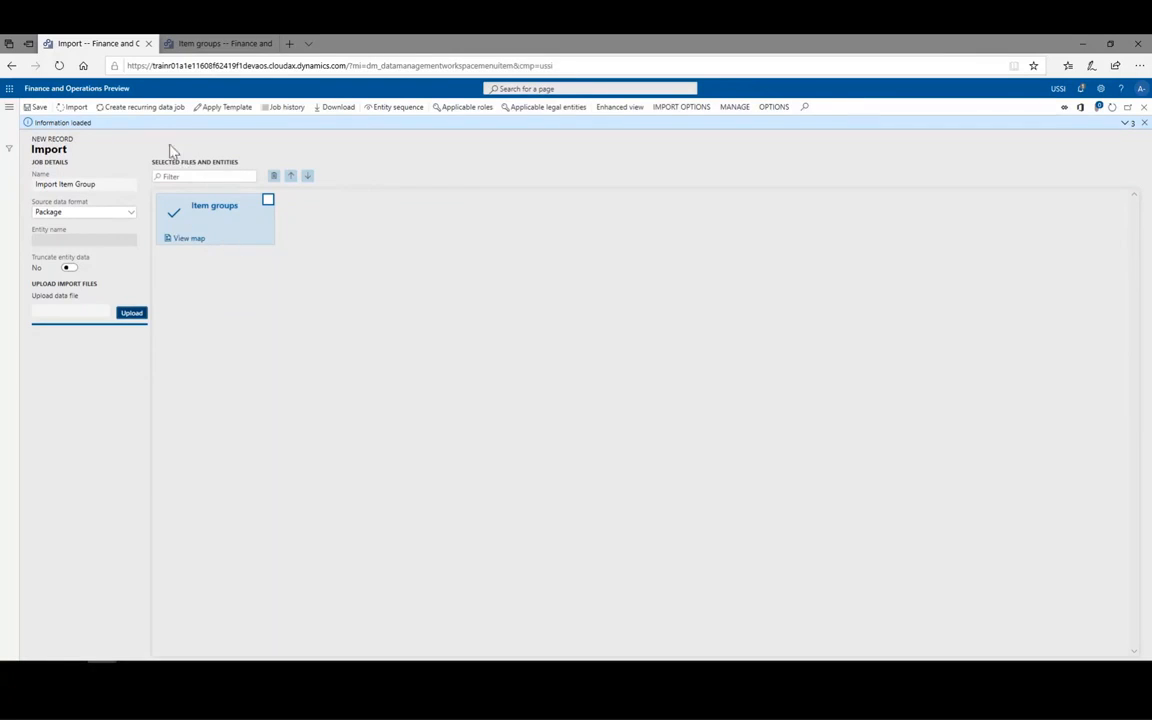
Run the Import Item Group project and refresh its execution summary
{"action": "left_click", "coordinate": [77, 108]}
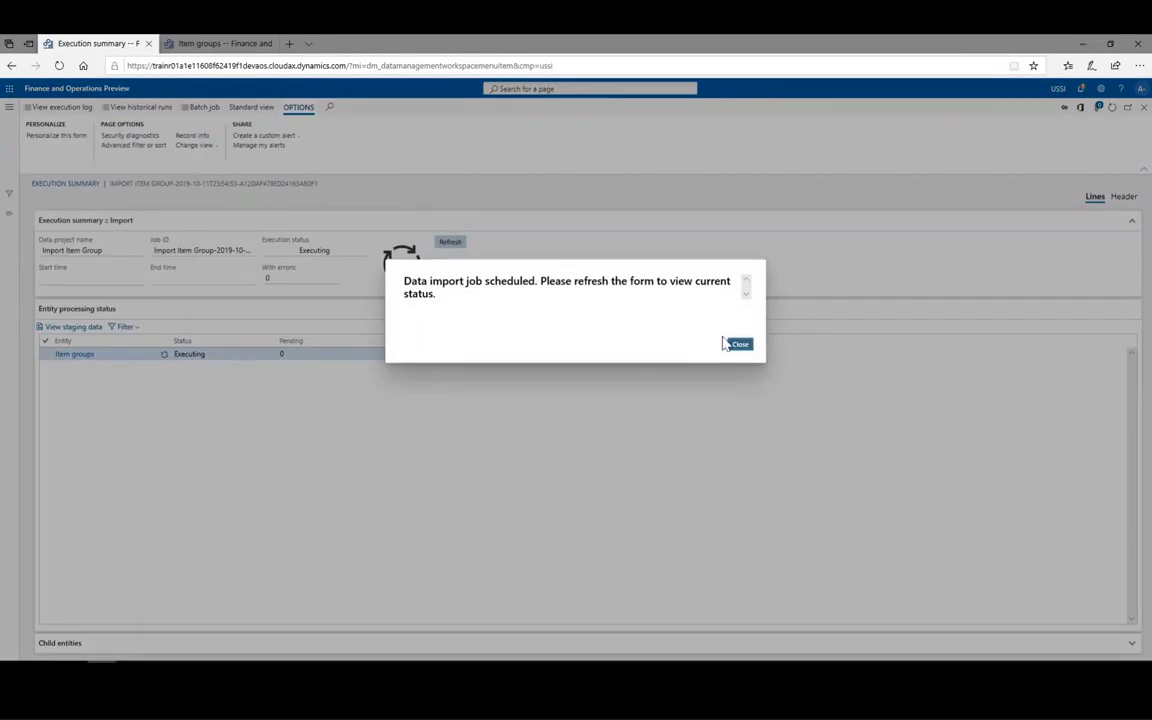
{"action": "left_click", "coordinate": [737, 345]}
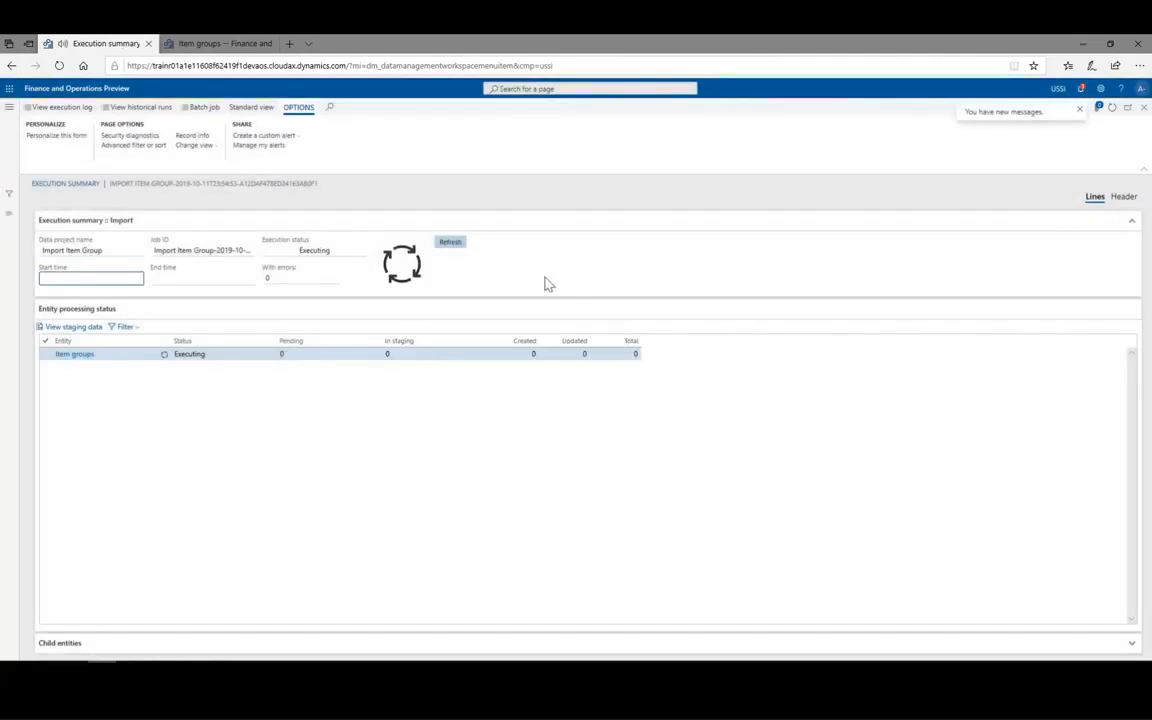
{"action": "left_click", "coordinate": [456, 251]}
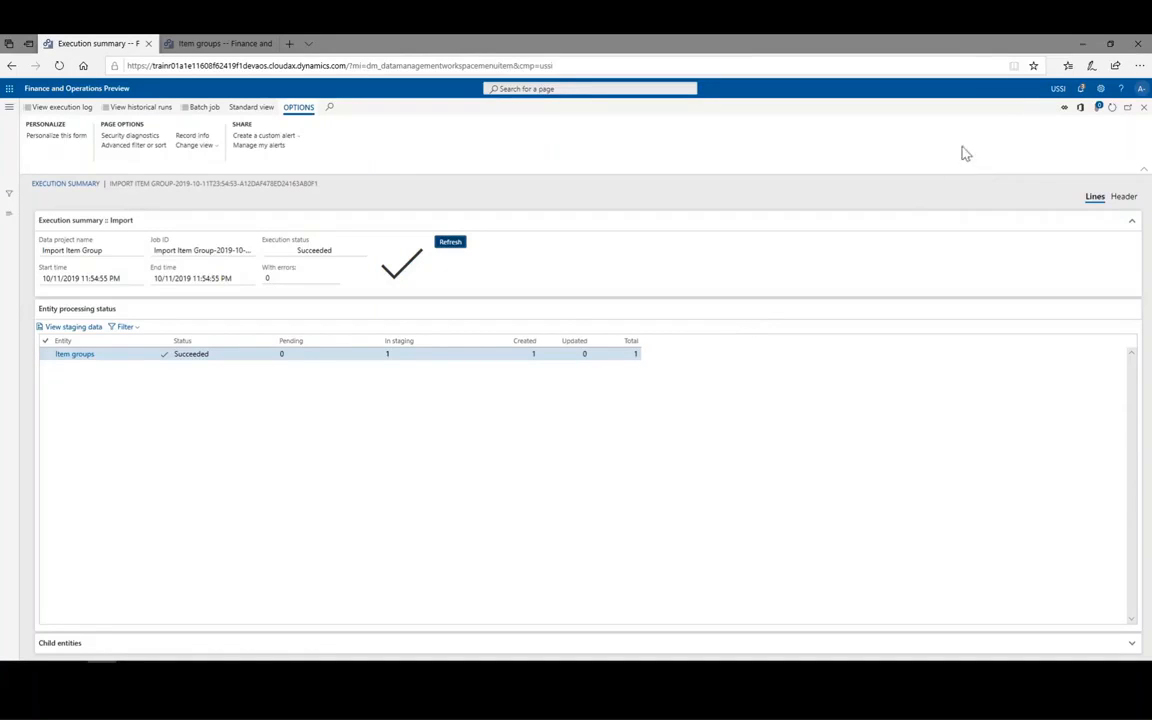
Refresh USSI's Item groups page, view the imported TV&Video group, and close the page
{"action": "left_click", "coordinate": [213, 45]}
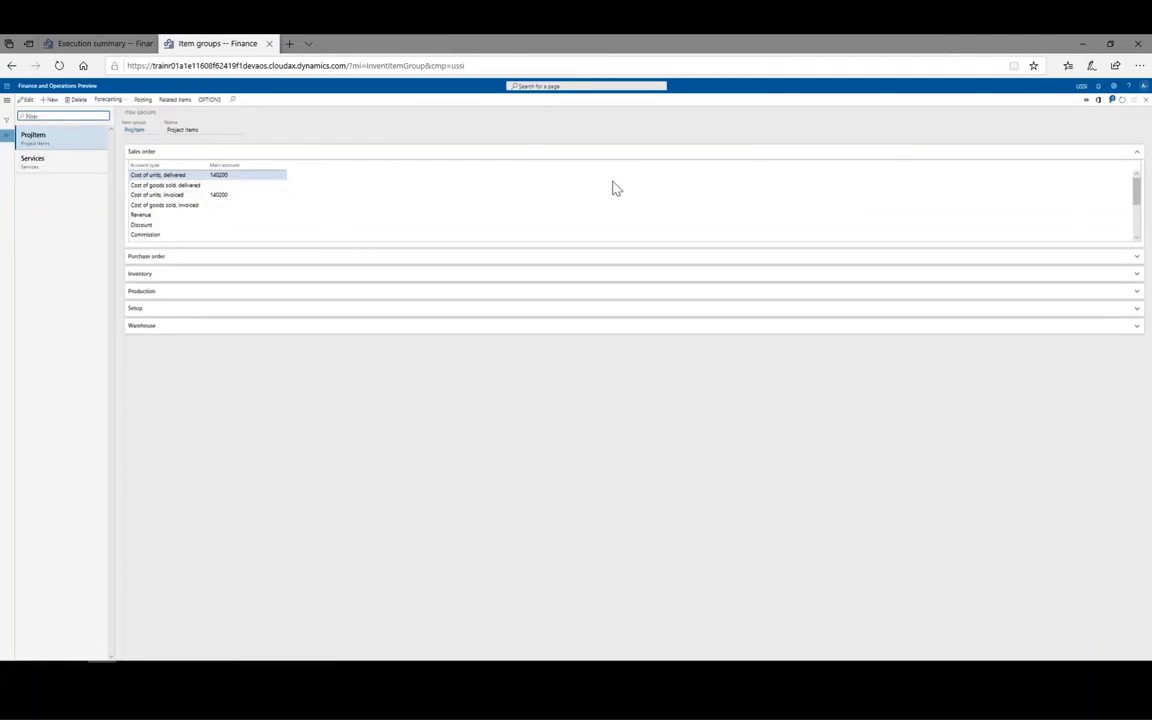
{"action": "left_click", "coordinate": [1121, 102]}
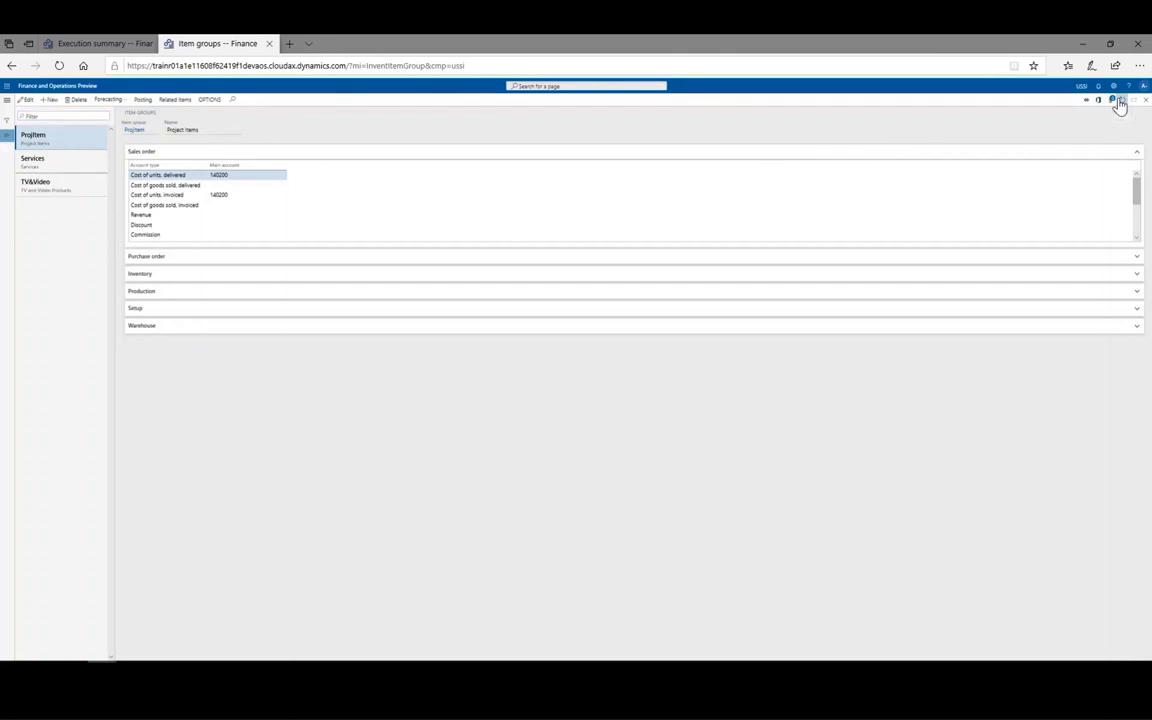
{"action": "left_click", "coordinate": [66, 187]}
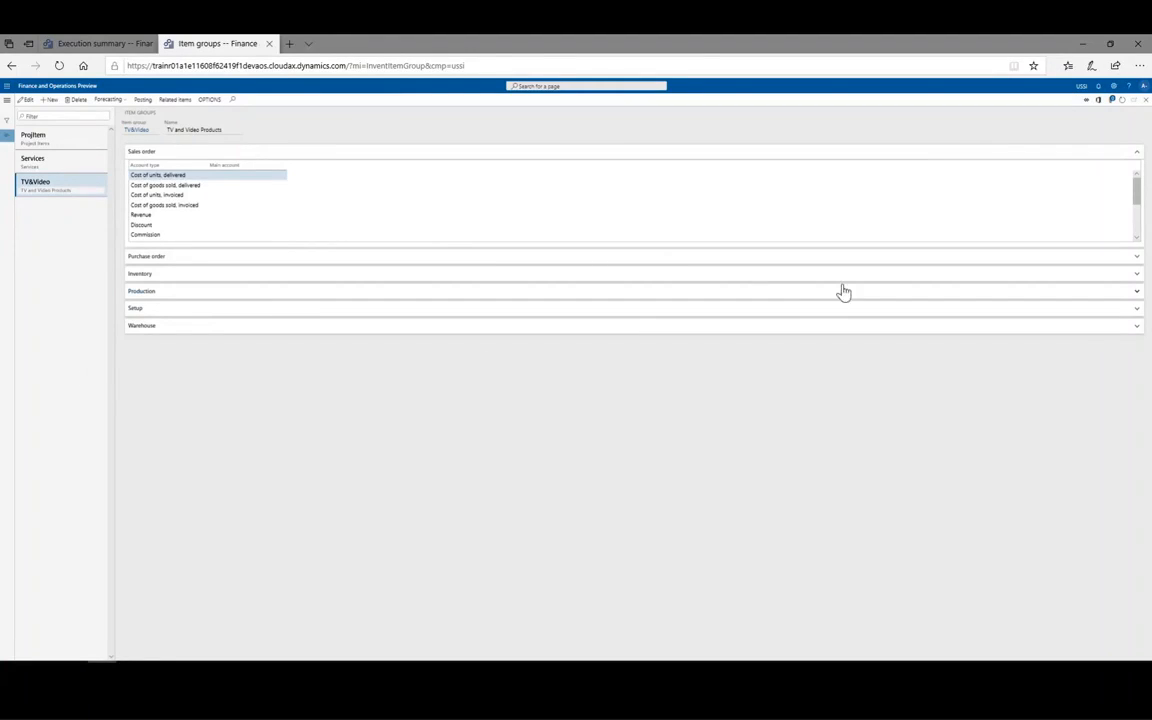
{"action": "left_click", "coordinate": [1146, 104]}
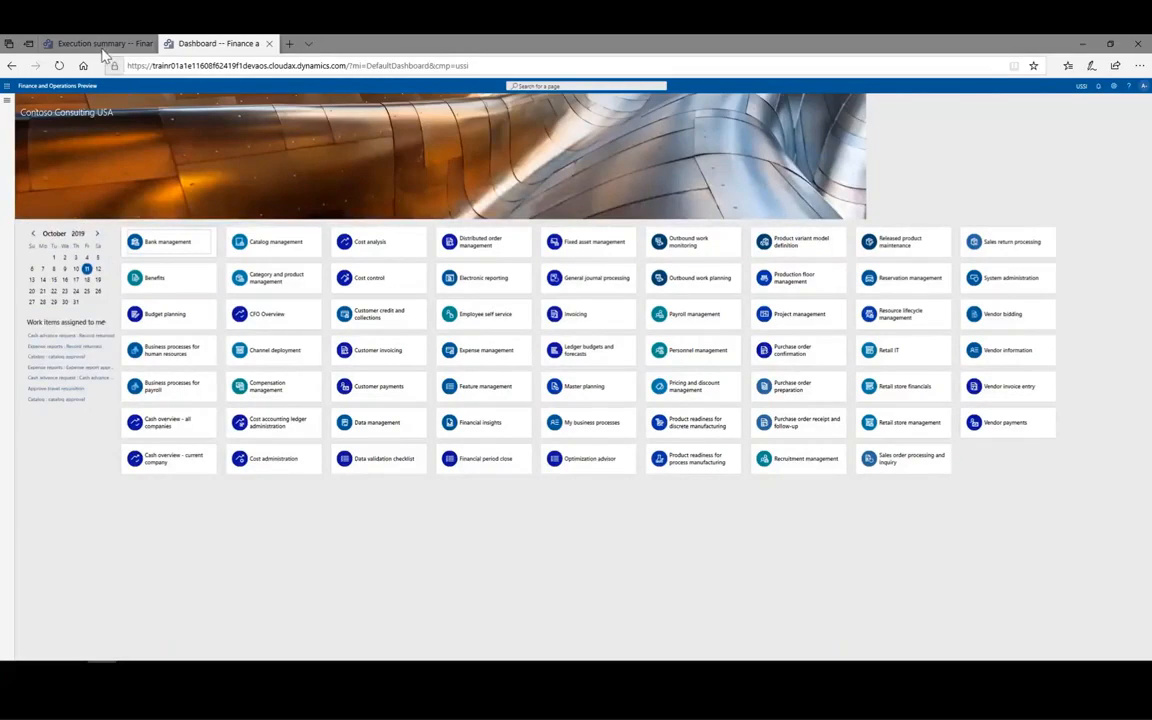
Return to the import's execution summary and close the open project pages back to the Data management workspace
{"action": "left_click", "coordinate": [101, 44]}
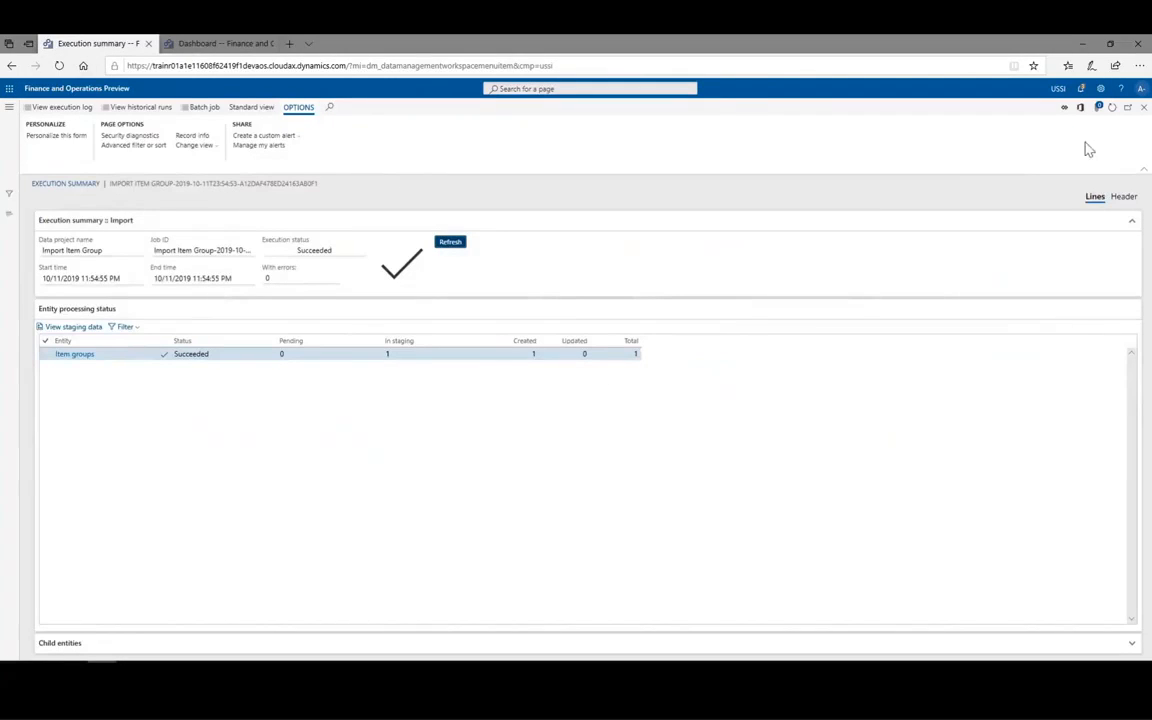
{"action": "left_click", "coordinate": [1144, 107]}
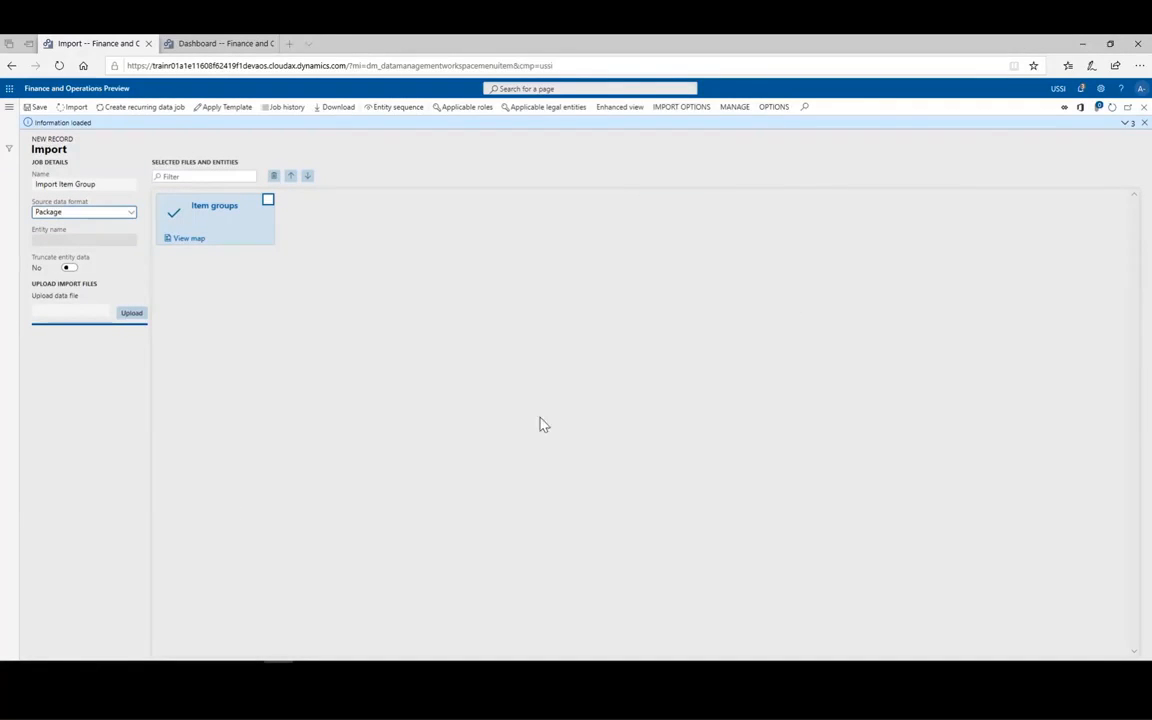
{"action": "left_click", "coordinate": [1145, 109]}
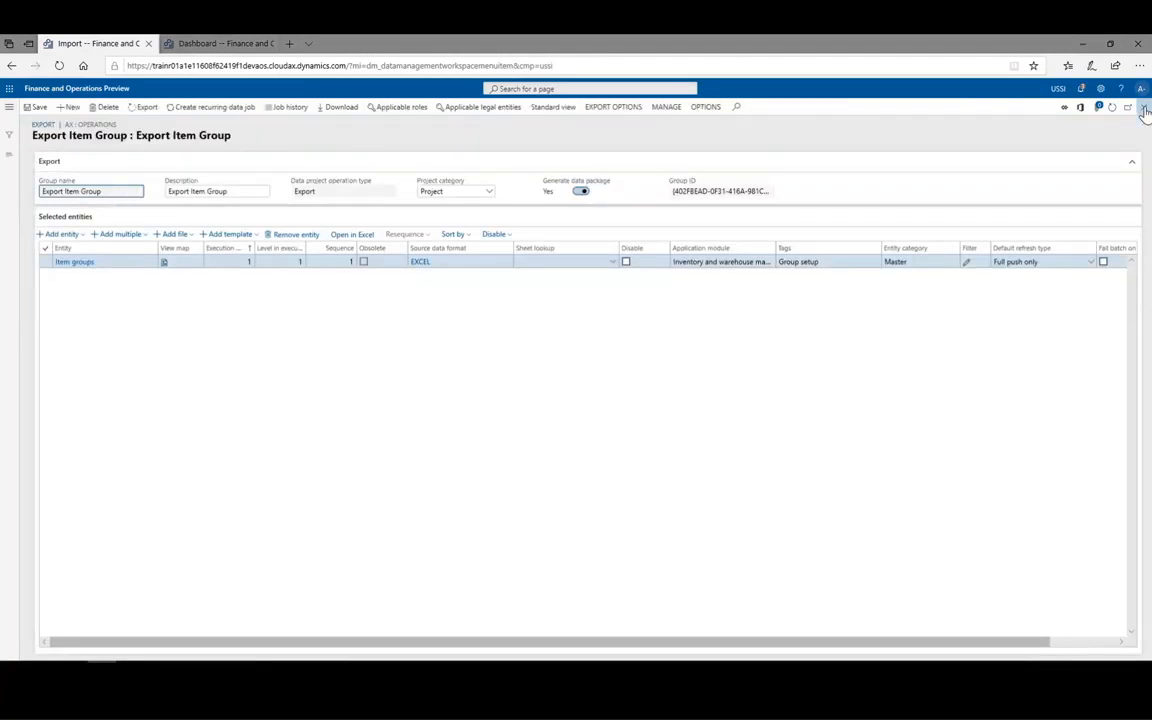
{"action": "left_click", "coordinate": [1145, 109]}
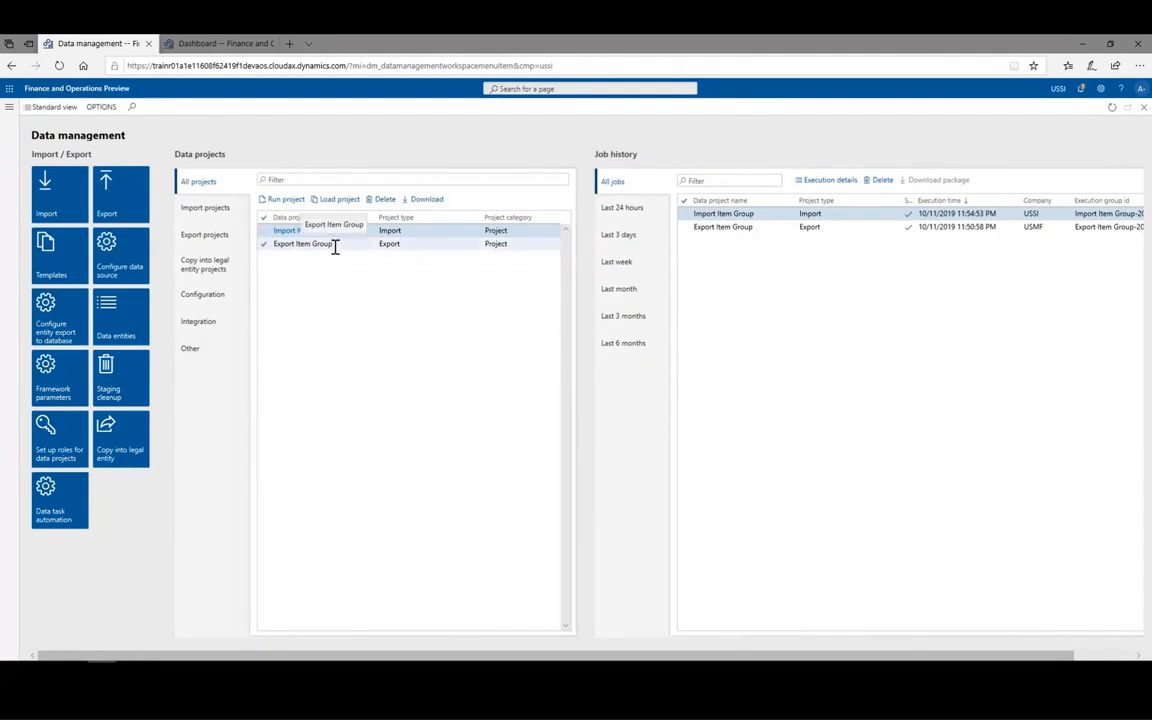
Add a data project role setup record that applies to Table with Import Item Group as the processing group
{"action": "left_click", "coordinate": [52, 446]}
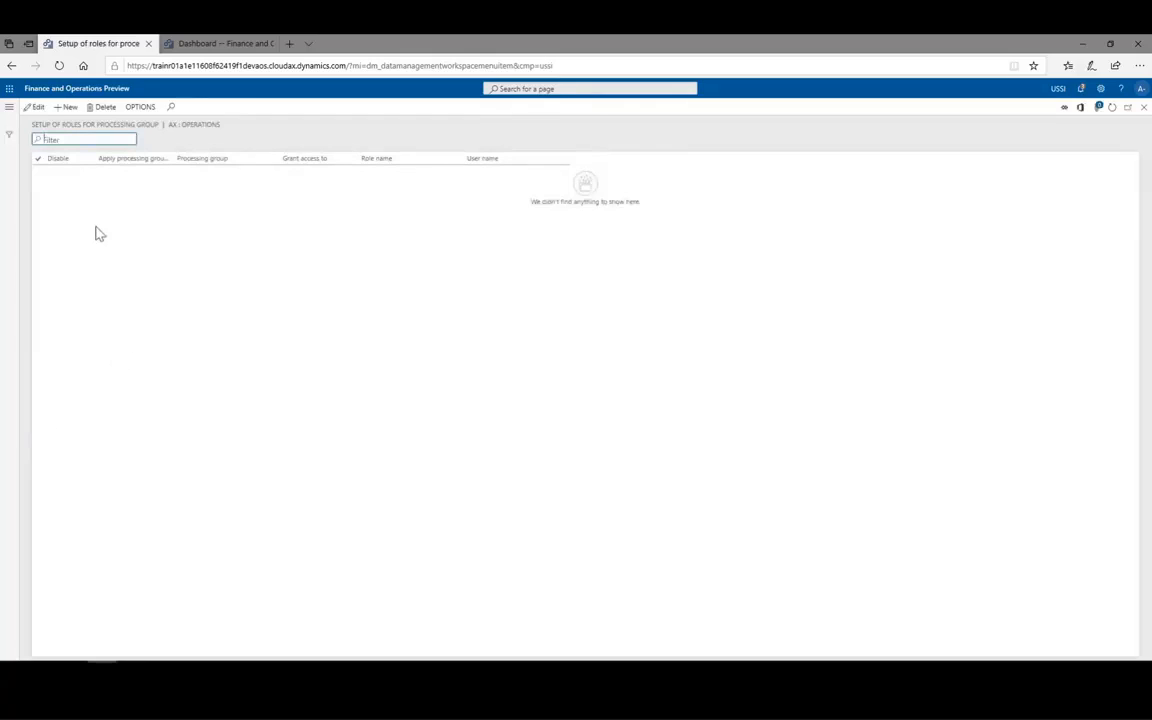
{"action": "left_click", "coordinate": [66, 112]}
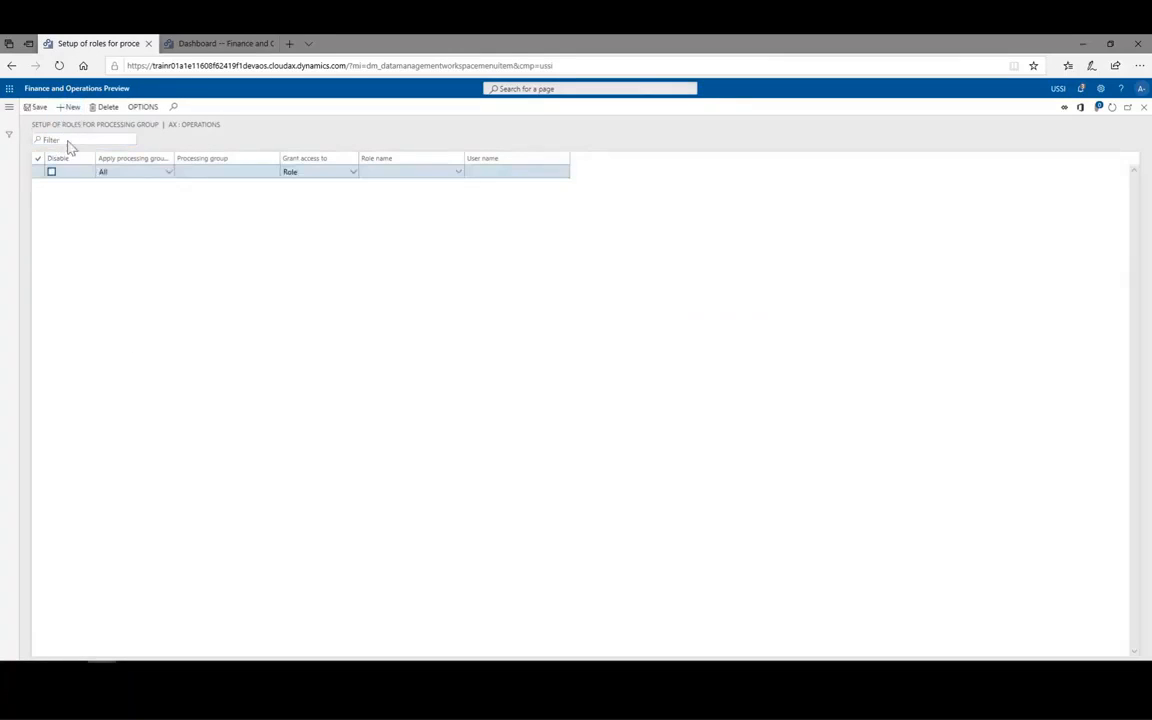
{"action": "left_click", "coordinate": [170, 174]}
{"action": "left_click", "coordinate": [143, 199]}
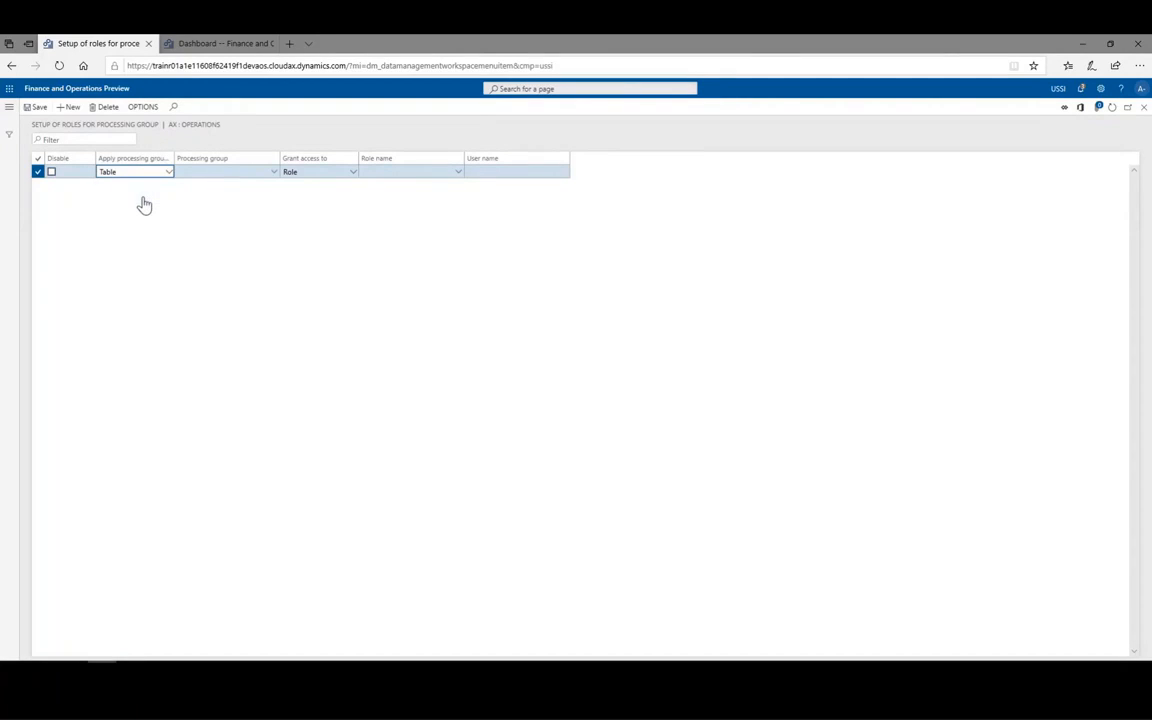
{"action": "left_click", "coordinate": [273, 174]}
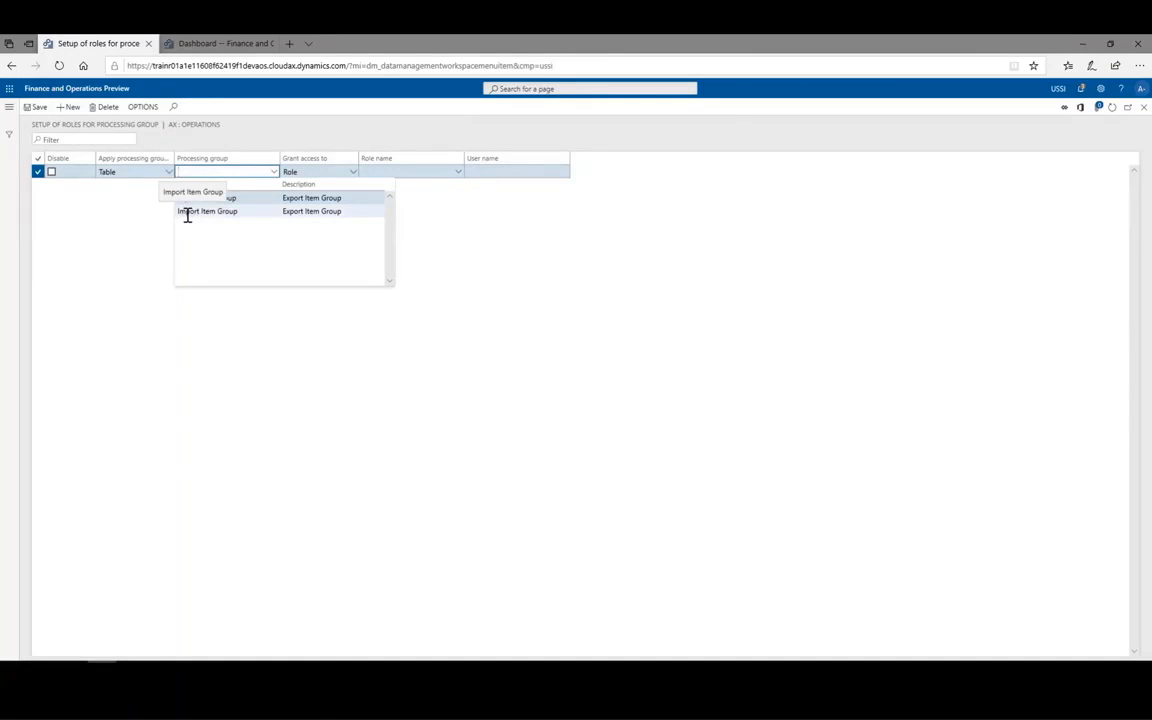
{"action": "left_click", "coordinate": [187, 213]}
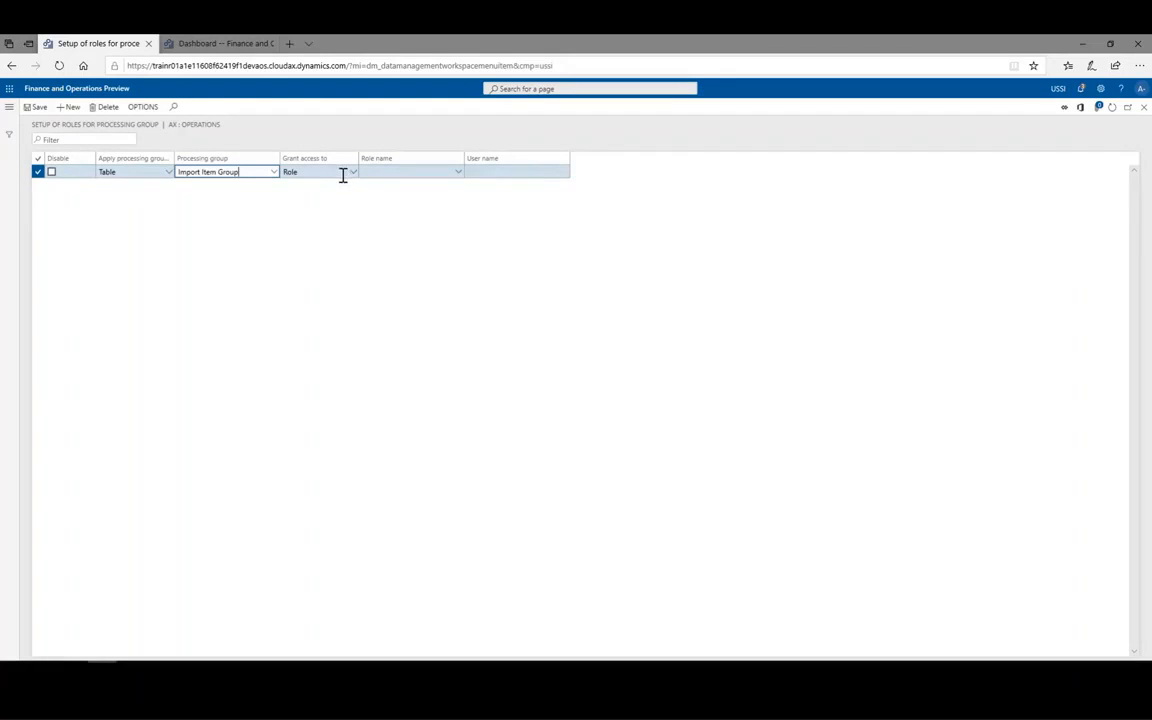
Set the role name of the Import Item Group access record to HCMMANAGER
{"action": "left_click", "coordinate": [458, 174]}
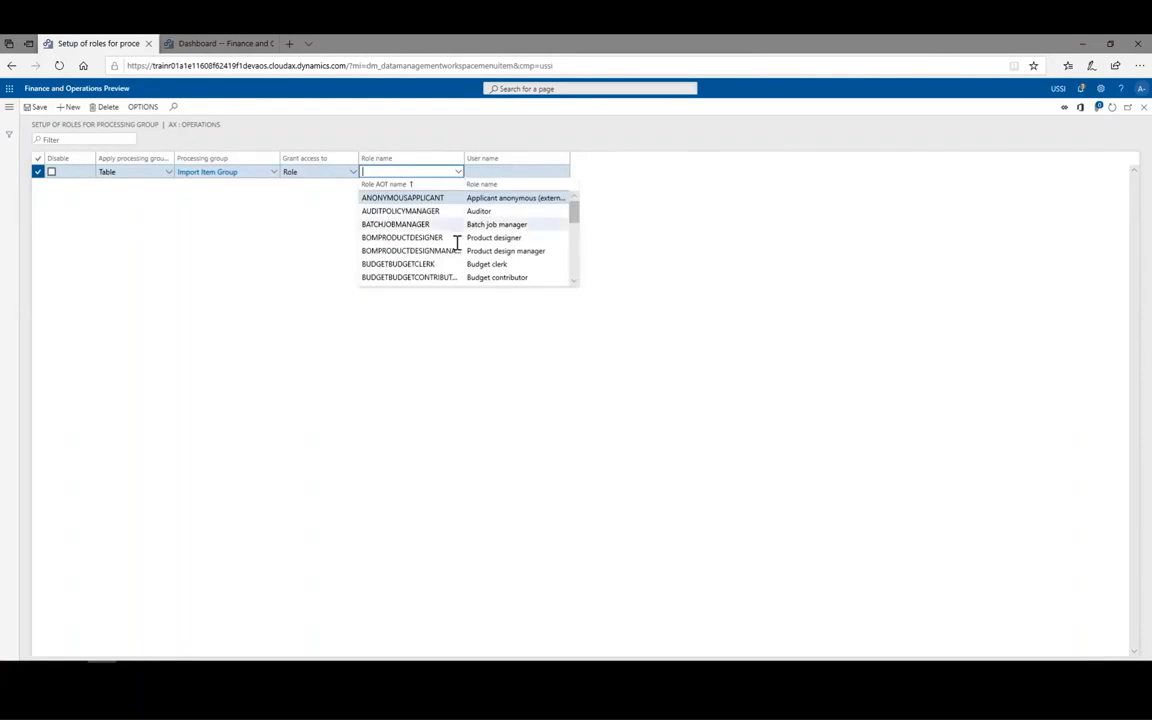
{"action": "scroll", "coordinate": [446, 280], "scroll_direction": "down", "scroll_amount": 8}
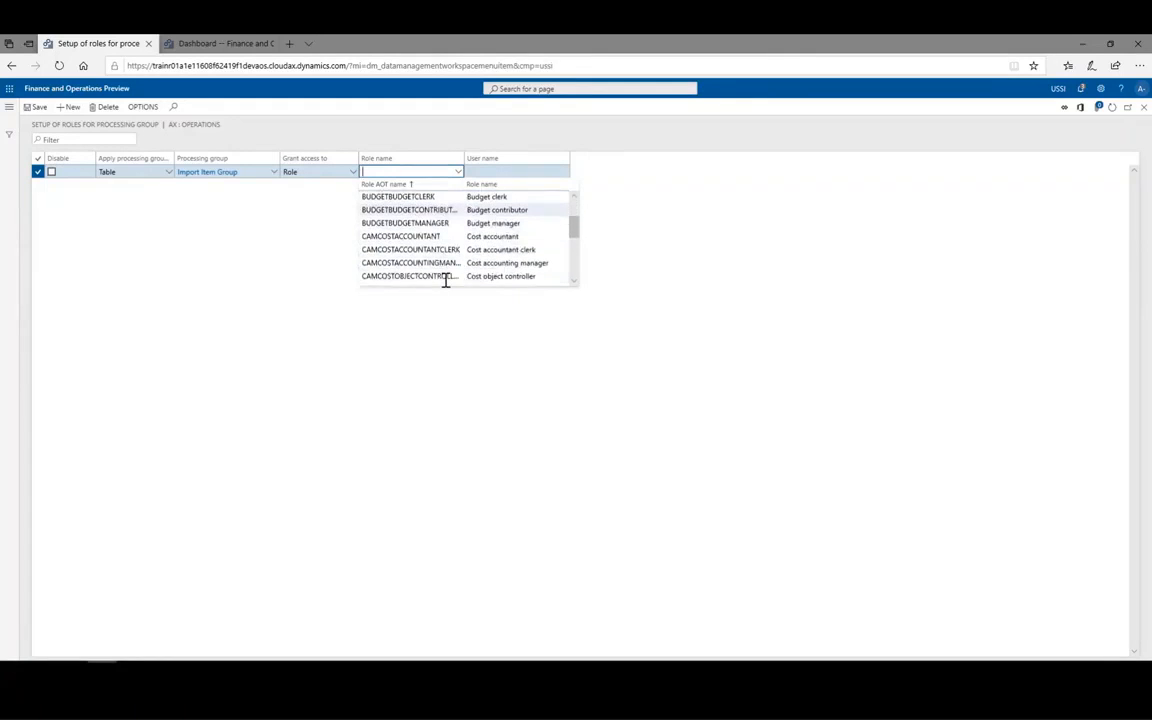
{"action": "scroll", "coordinate": [446, 280], "scroll_direction": "down", "scroll_amount": 2}
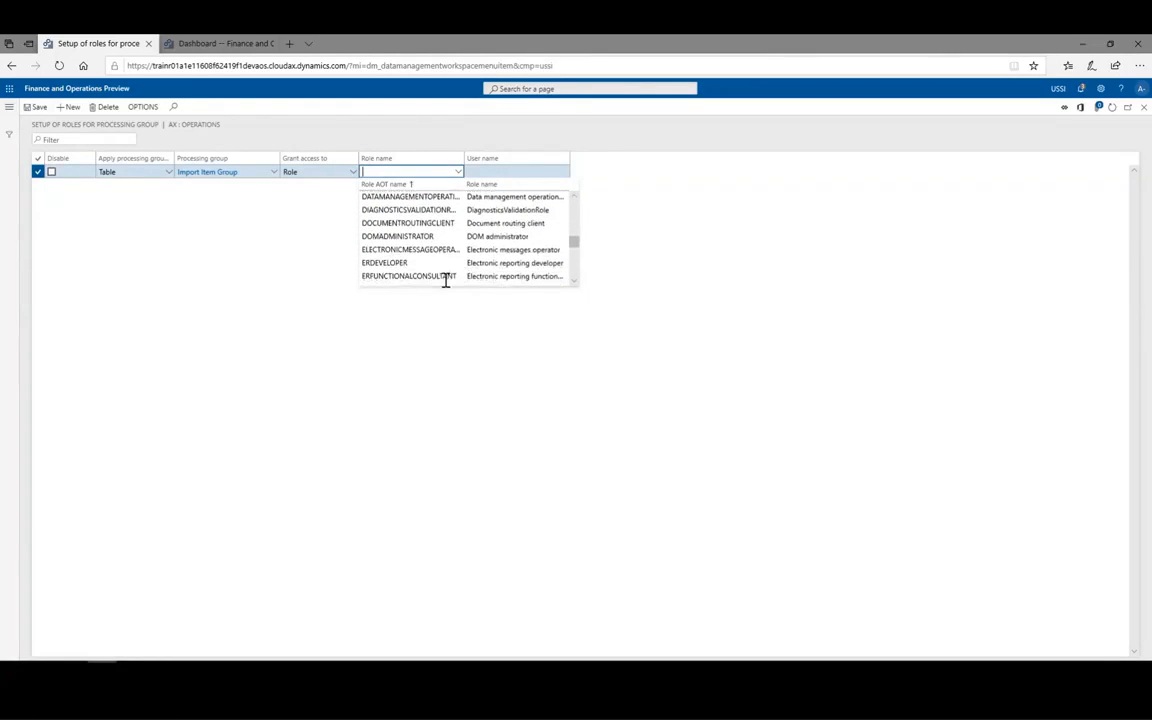
{"action": "scroll", "coordinate": [447, 285], "scroll_direction": "down", "scroll_amount": 2}
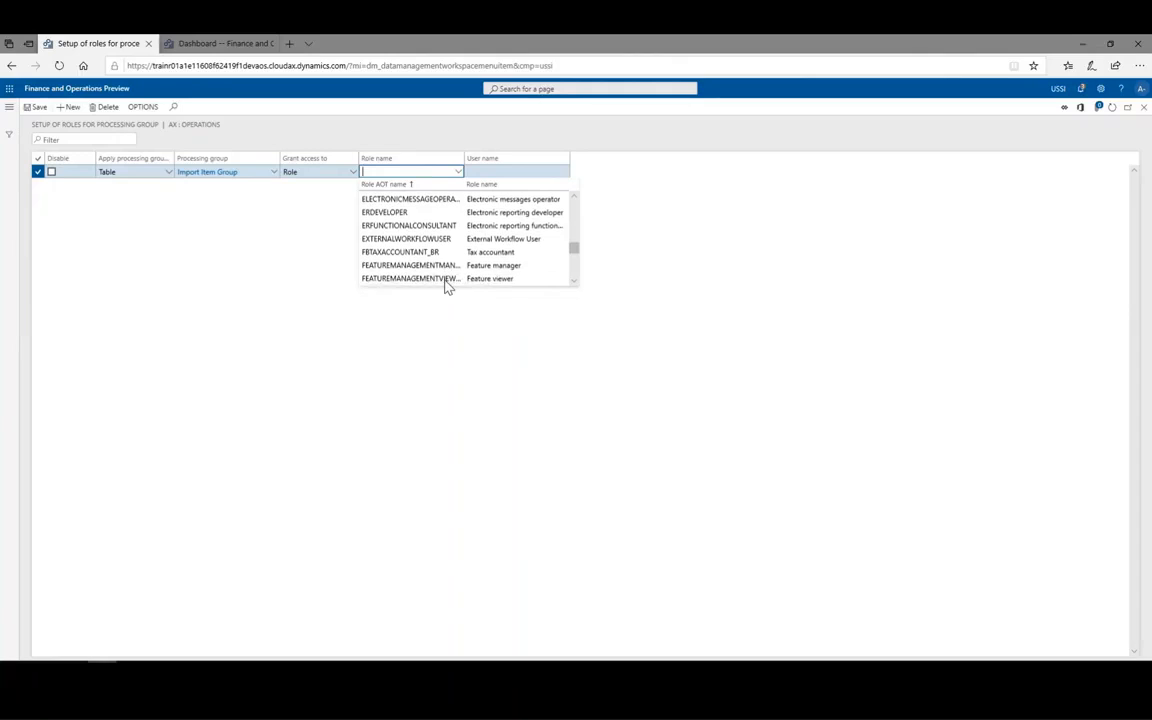
{"action": "scroll", "coordinate": [447, 287], "scroll_direction": "down", "scroll_amount": 2}
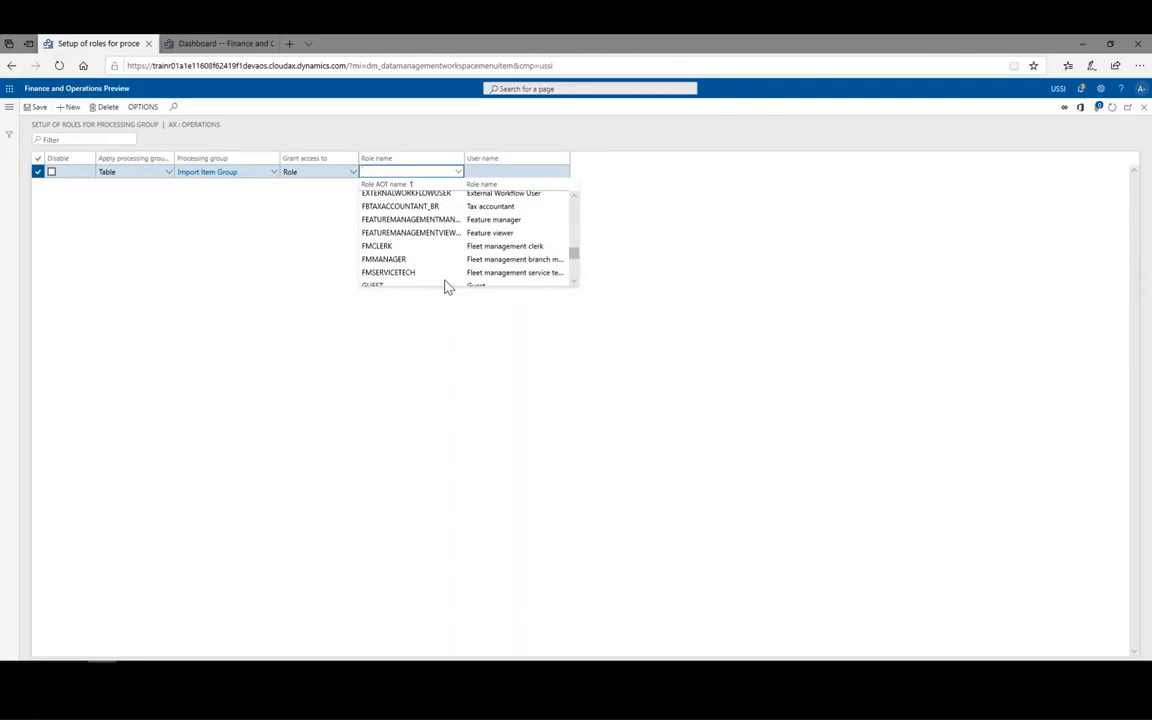
{"action": "scroll", "coordinate": [447, 287], "scroll_direction": "down", "scroll_amount": 1}
{"action": "scroll", "coordinate": [447, 287], "scroll_direction": "down", "scroll_amount": 2}
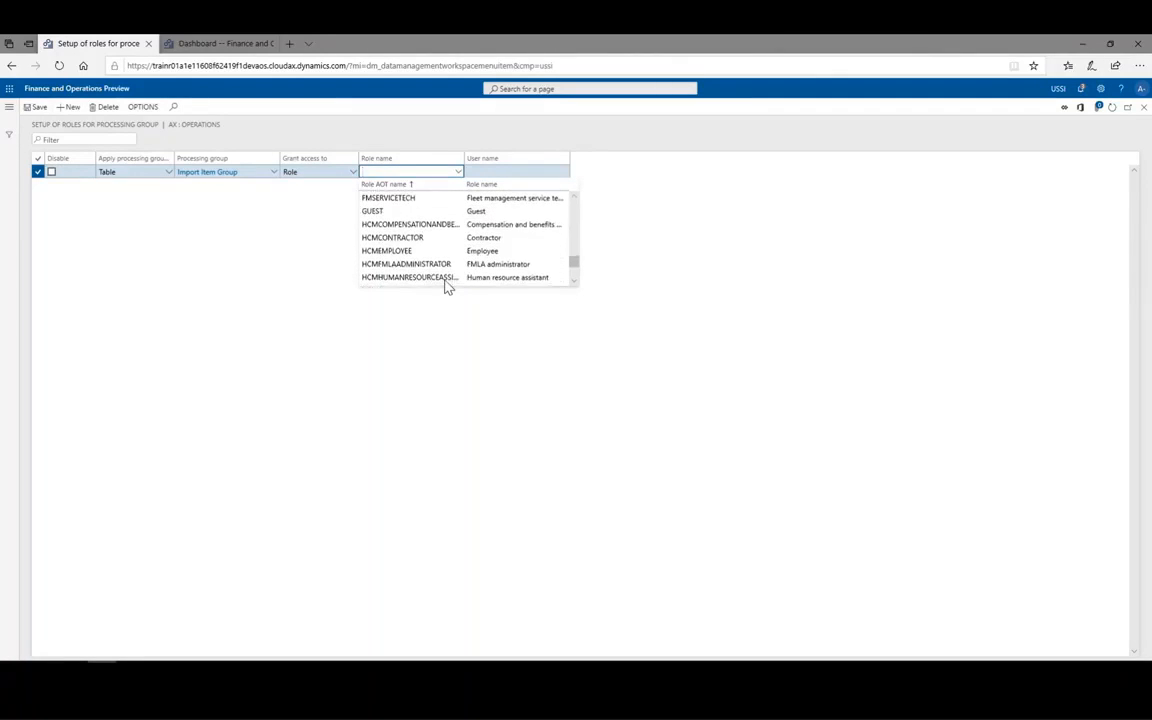
{"action": "scroll", "coordinate": [447, 287], "scroll_direction": "down", "scroll_amount": 1}
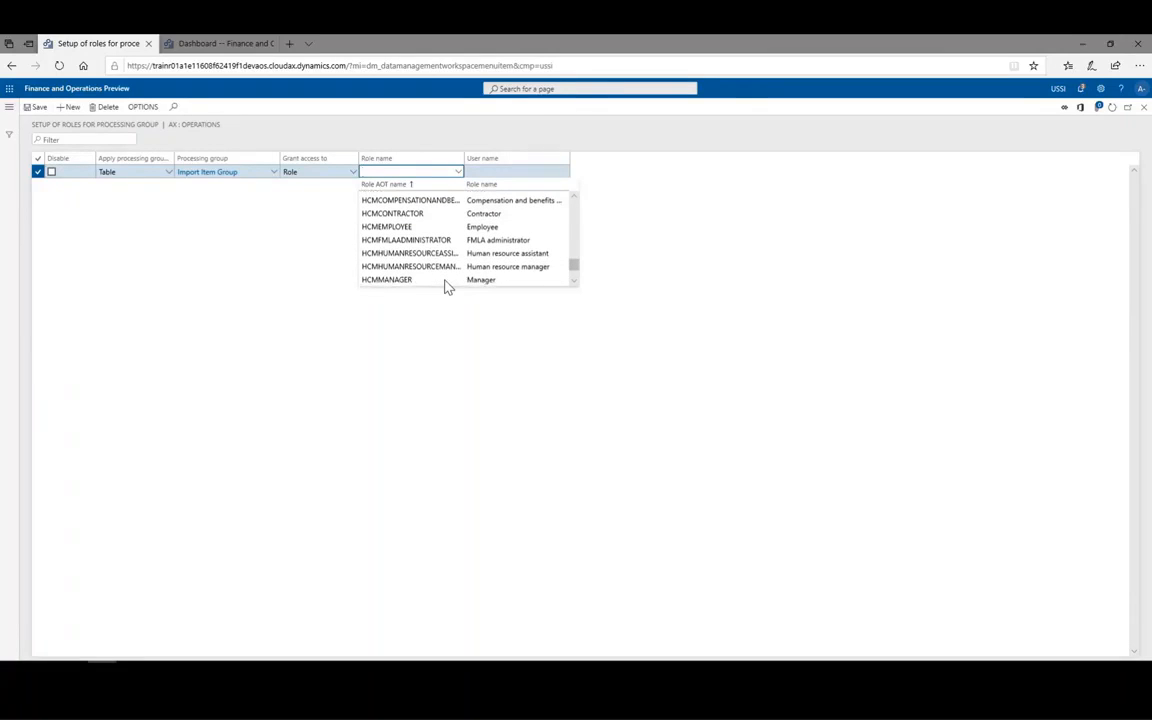
{"action": "left_click", "coordinate": [445, 279]}
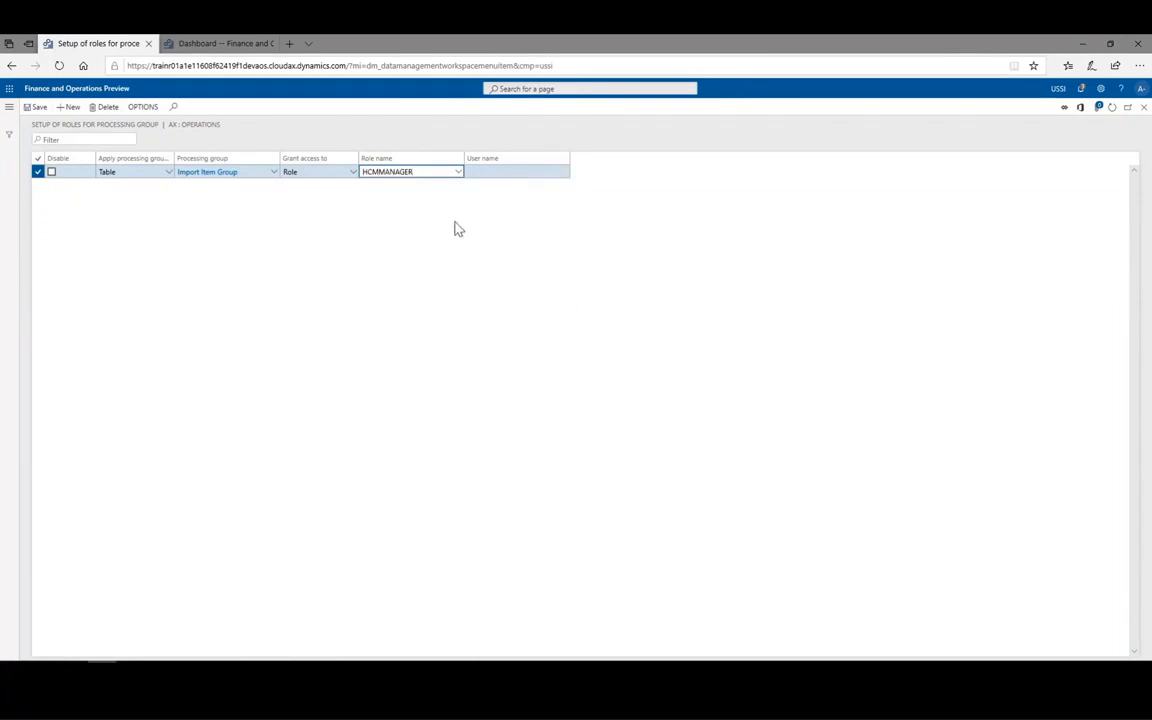
Grant the Import Item Group access to User instead of Role, choose the user name, and mark the record as disabled
{"action": "left_click", "coordinate": [353, 173]}
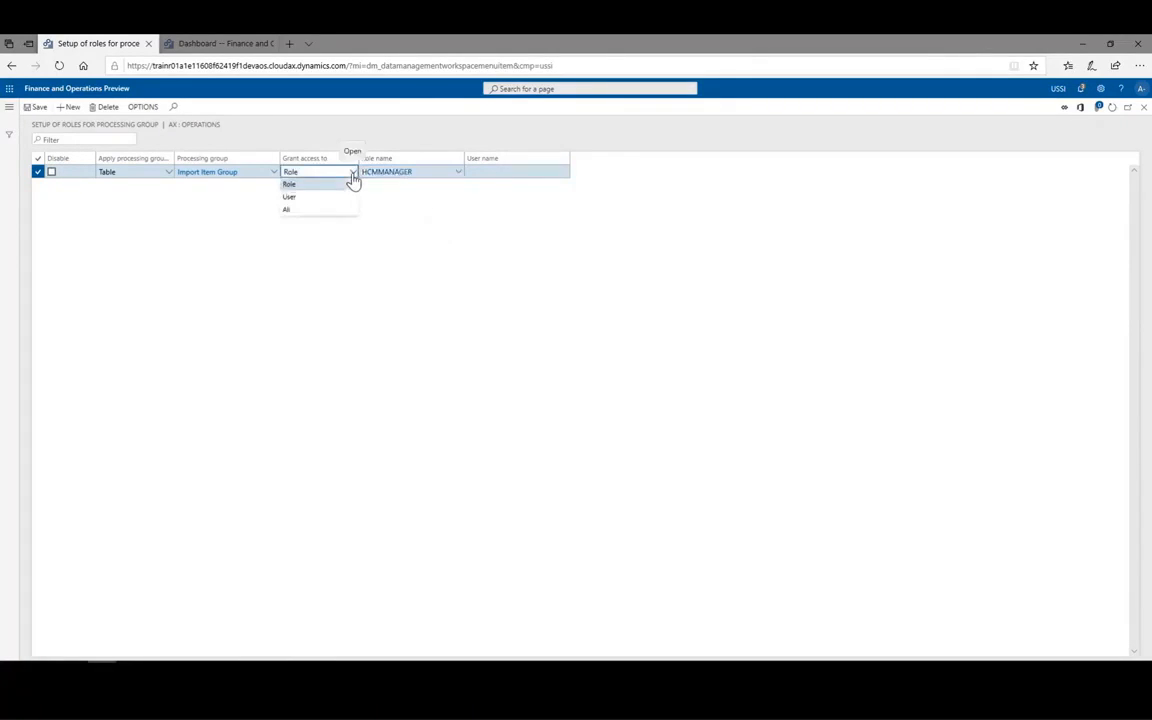
{"action": "left_click", "coordinate": [330, 198]}
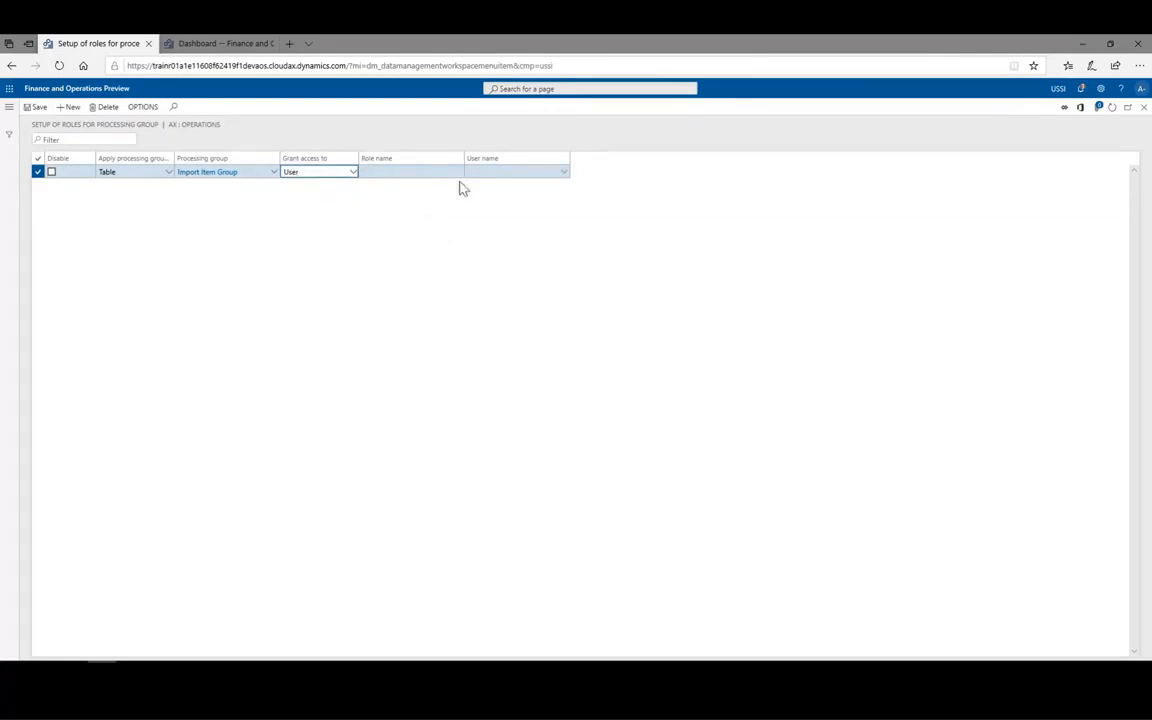
{"action": "left_click", "coordinate": [540, 172]}
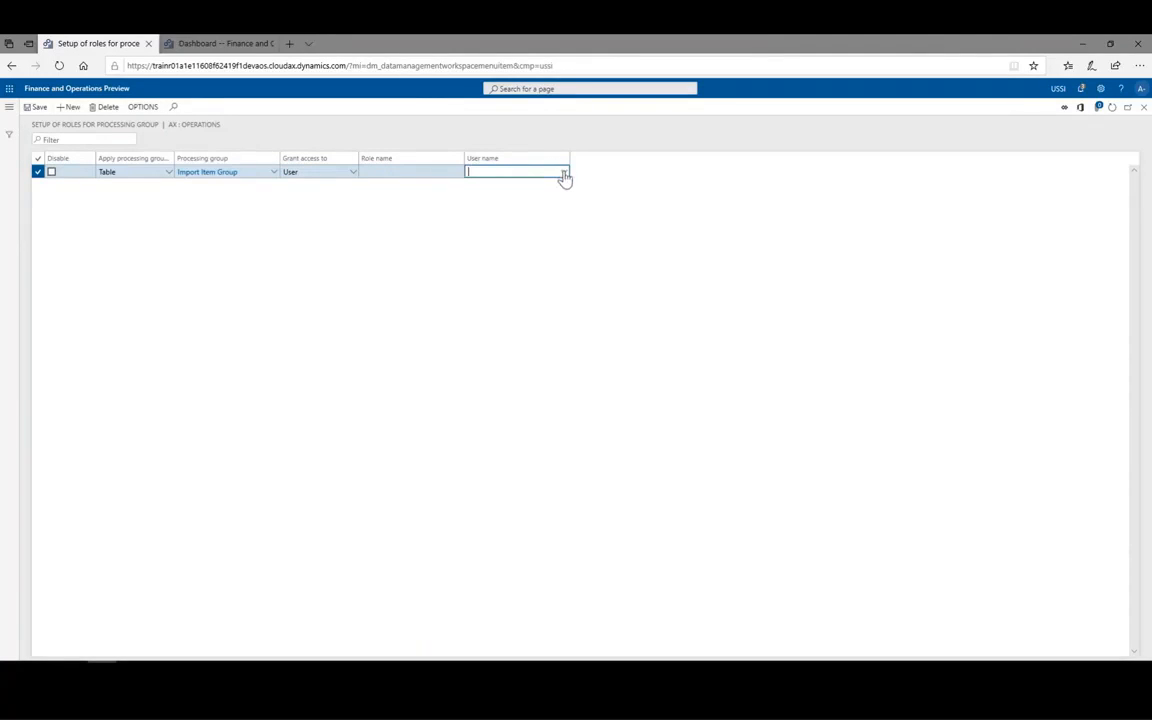
{"action": "left_click", "coordinate": [564, 176]}
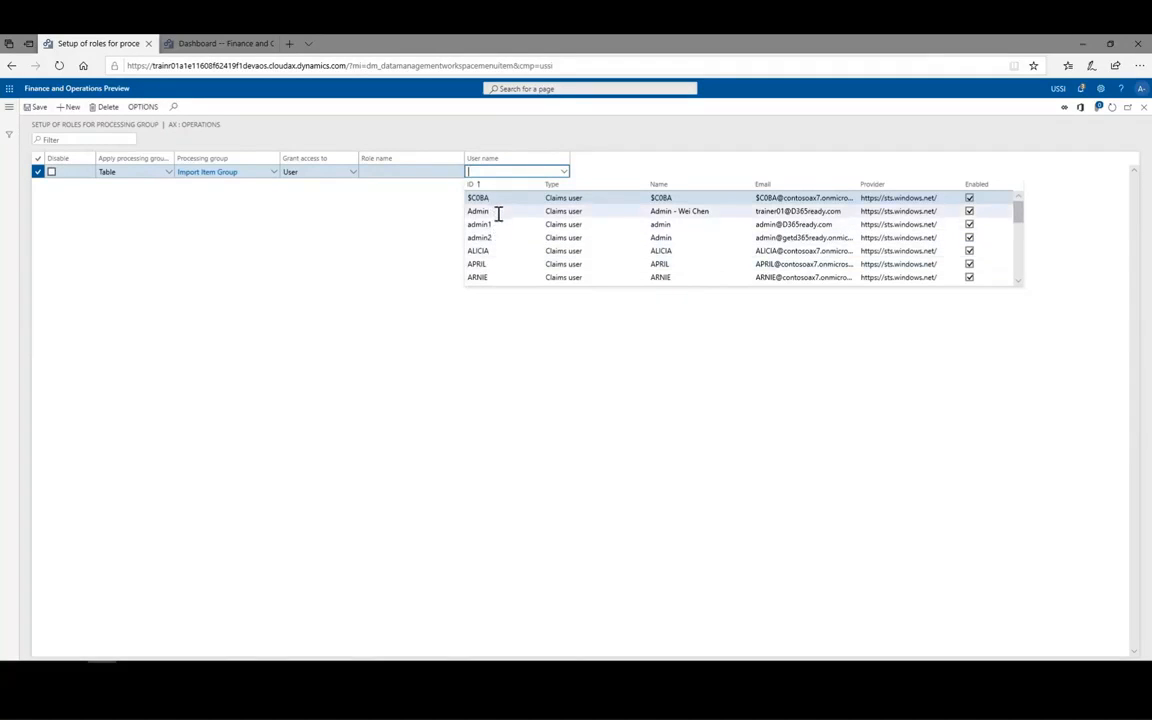
{"action": "left_click", "coordinate": [487, 264]}
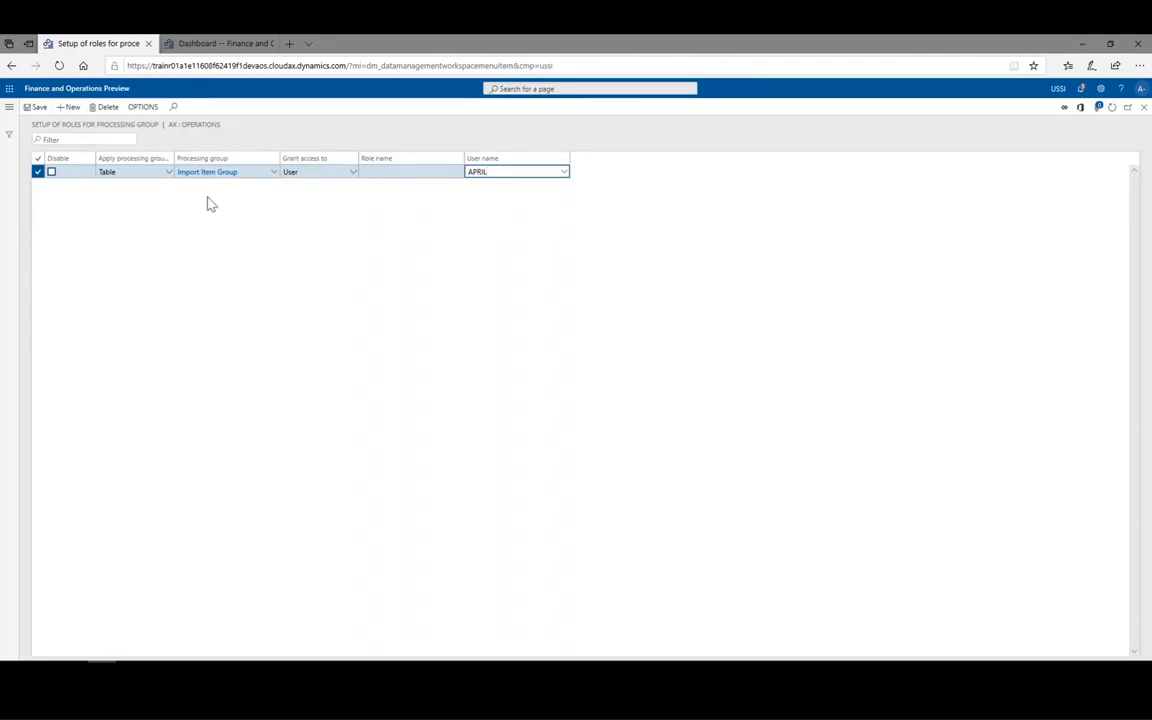
{"action": "left_click", "coordinate": [50, 175]}
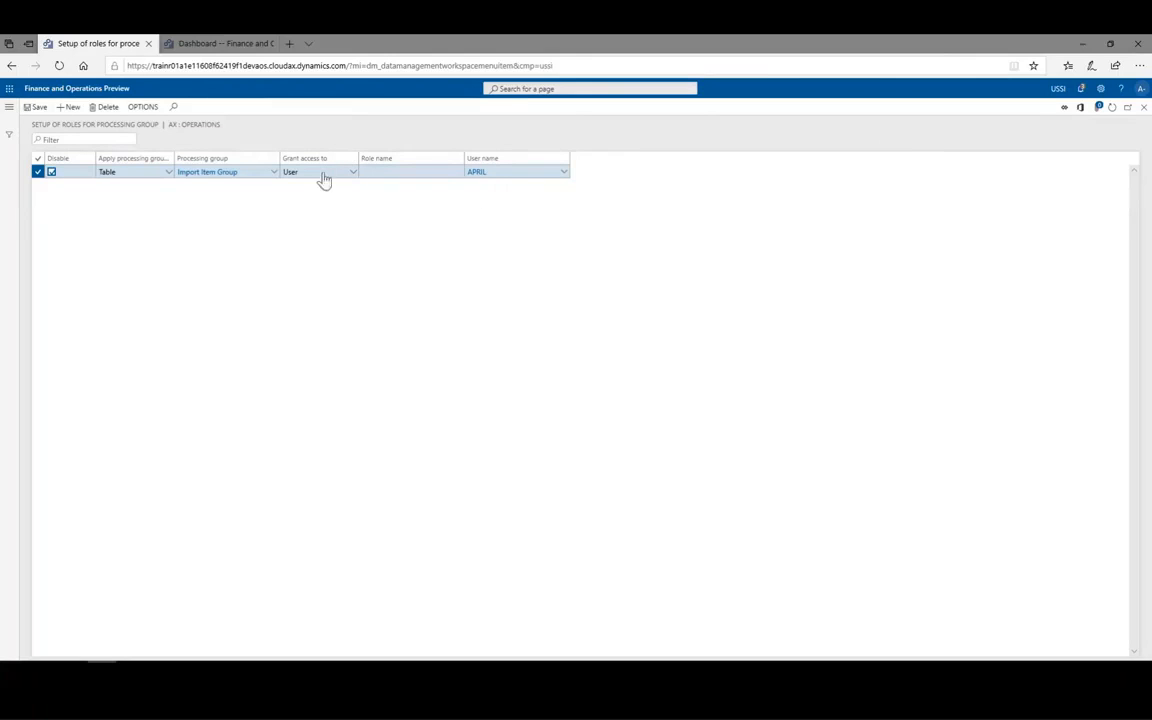
Delete the Import Item Group role setup record and return to the Data management workspace
{"action": "left_click", "coordinate": [104, 106]}
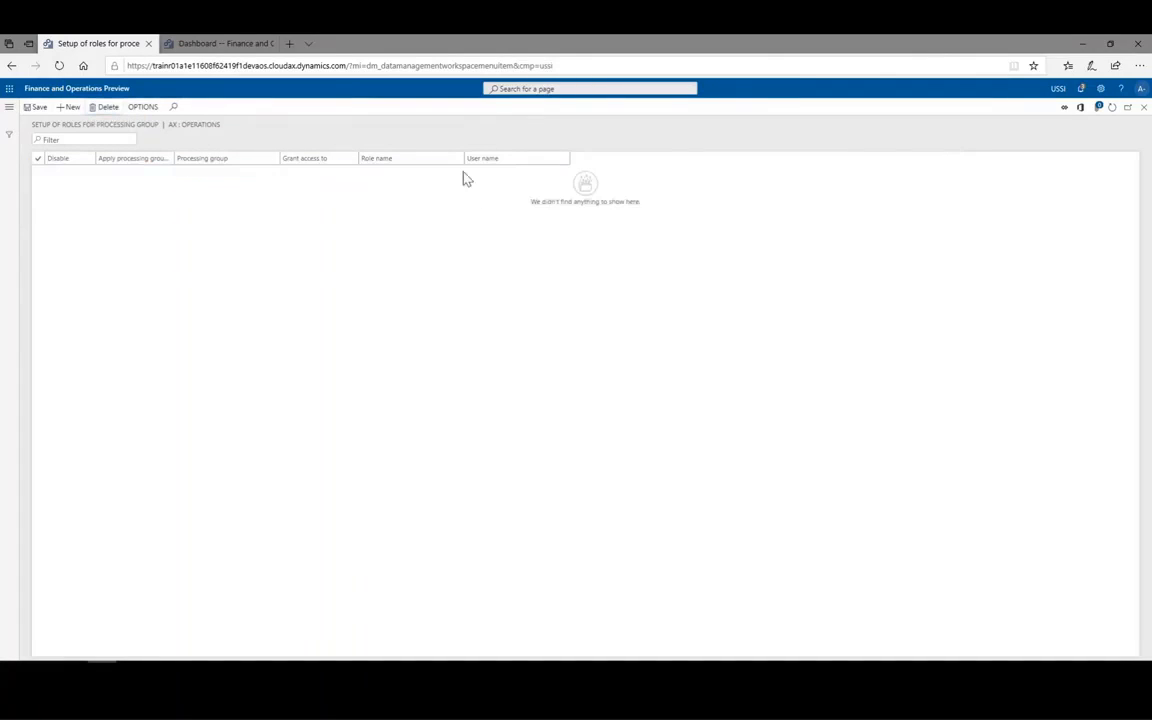
{"action": "left_click", "coordinate": [1144, 107]}
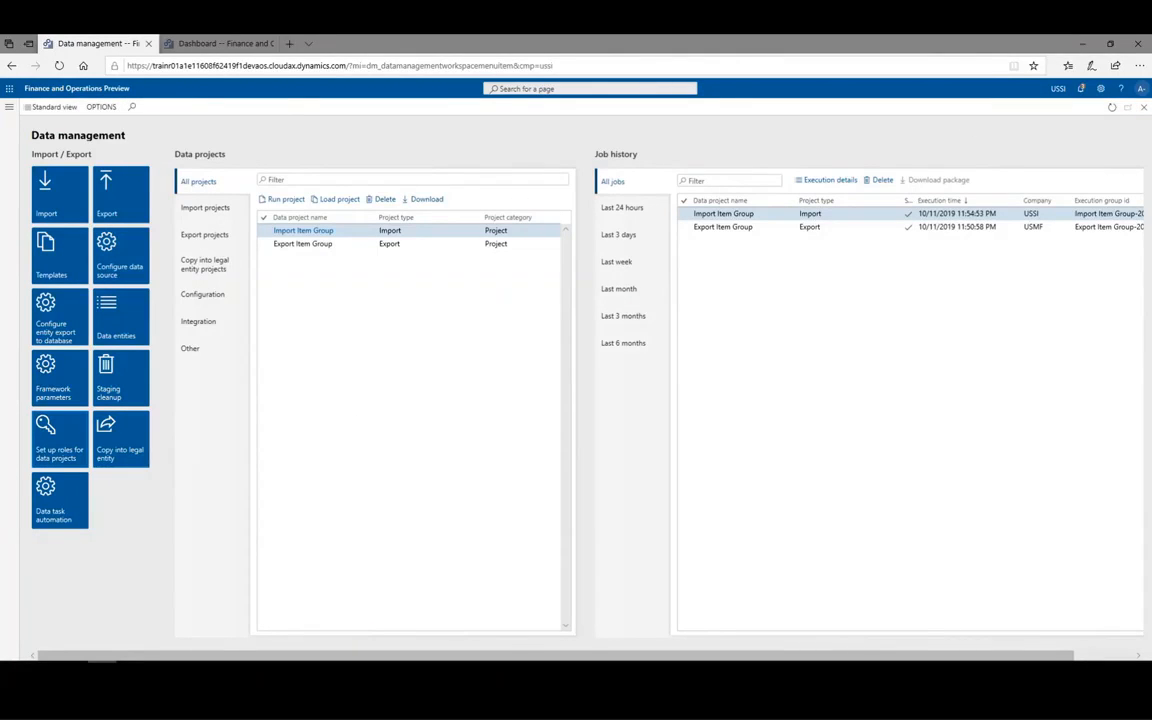
{"action": "left_click", "coordinate": [278, 664]}
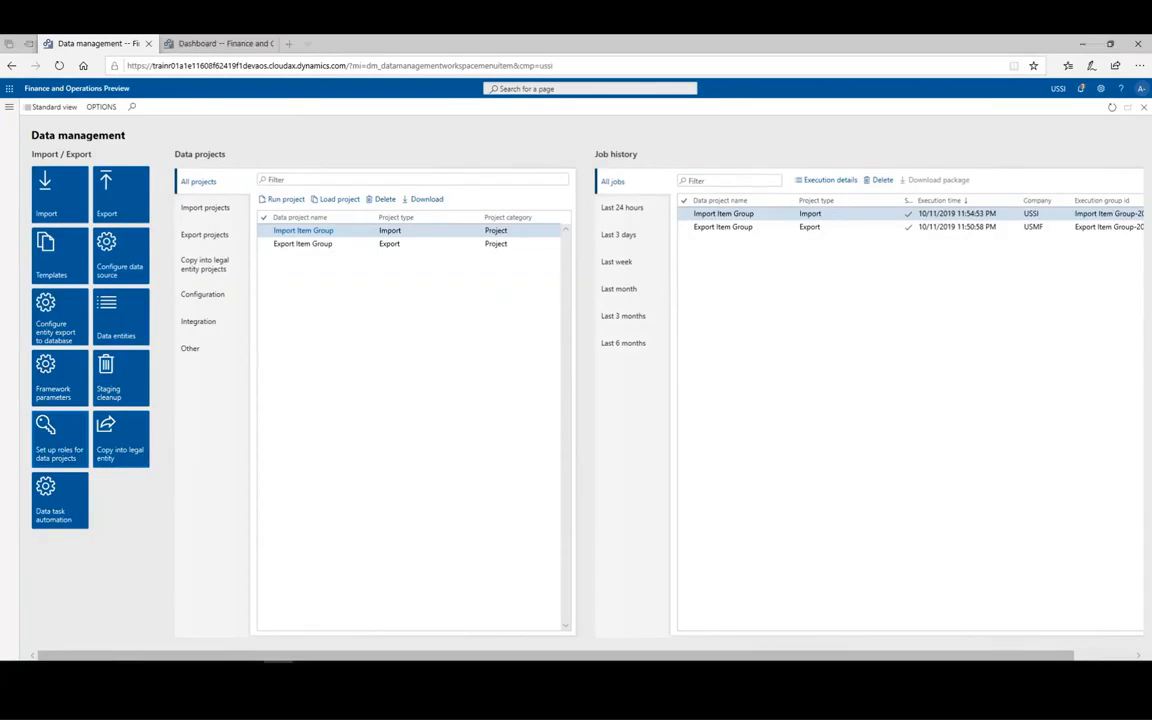
Run a staging cleanup for the Item groups entity, leaving the job ID and data project blank
{"action": "left_click", "coordinate": [122, 393]}
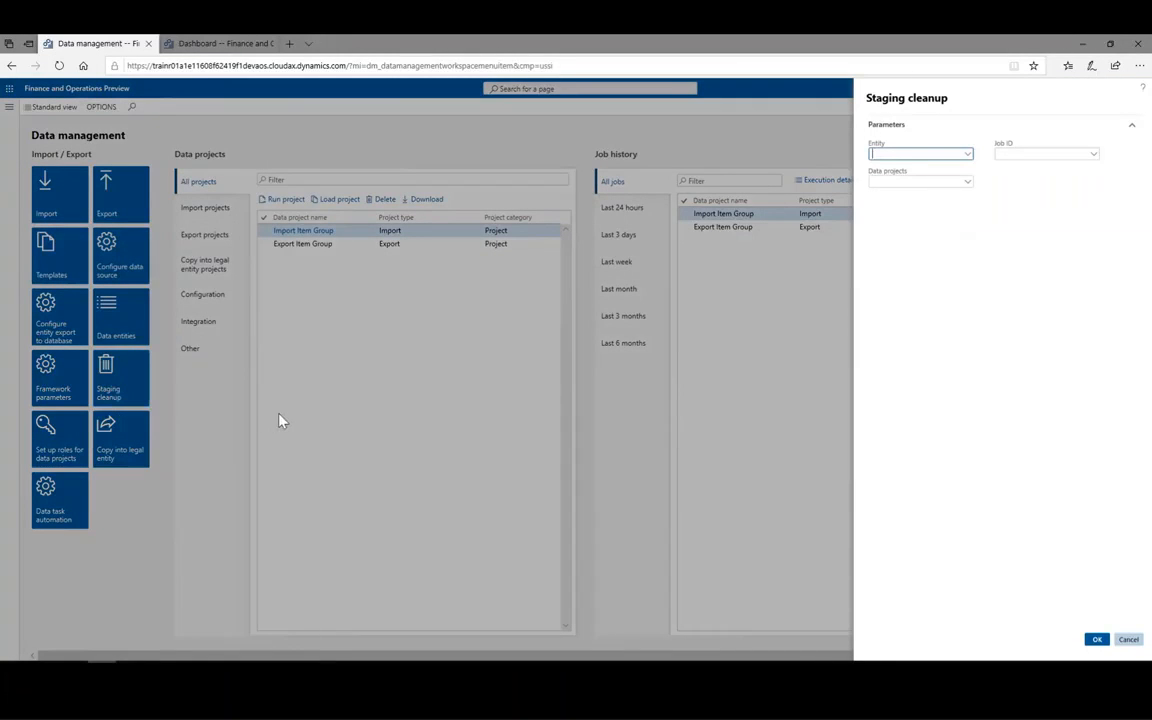
{"action": "left_click", "coordinate": [968, 155]}
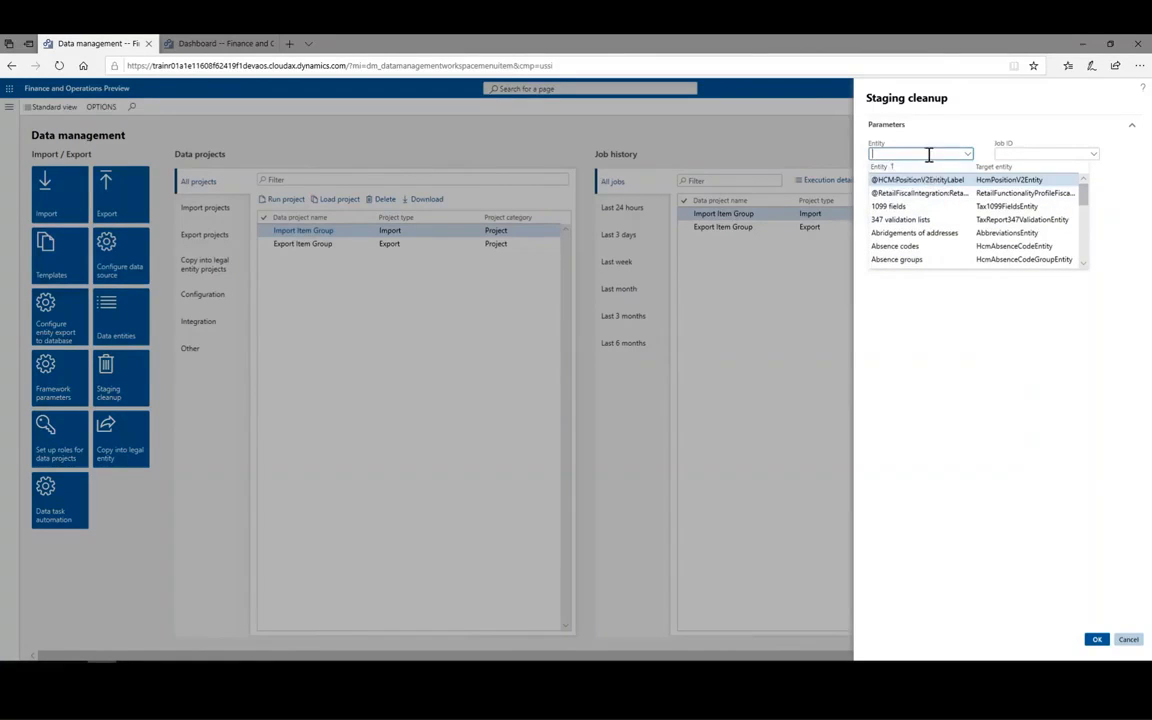
{"action": "type", "text": "item group"}
{"action": "left_click", "coordinate": [928, 181]}
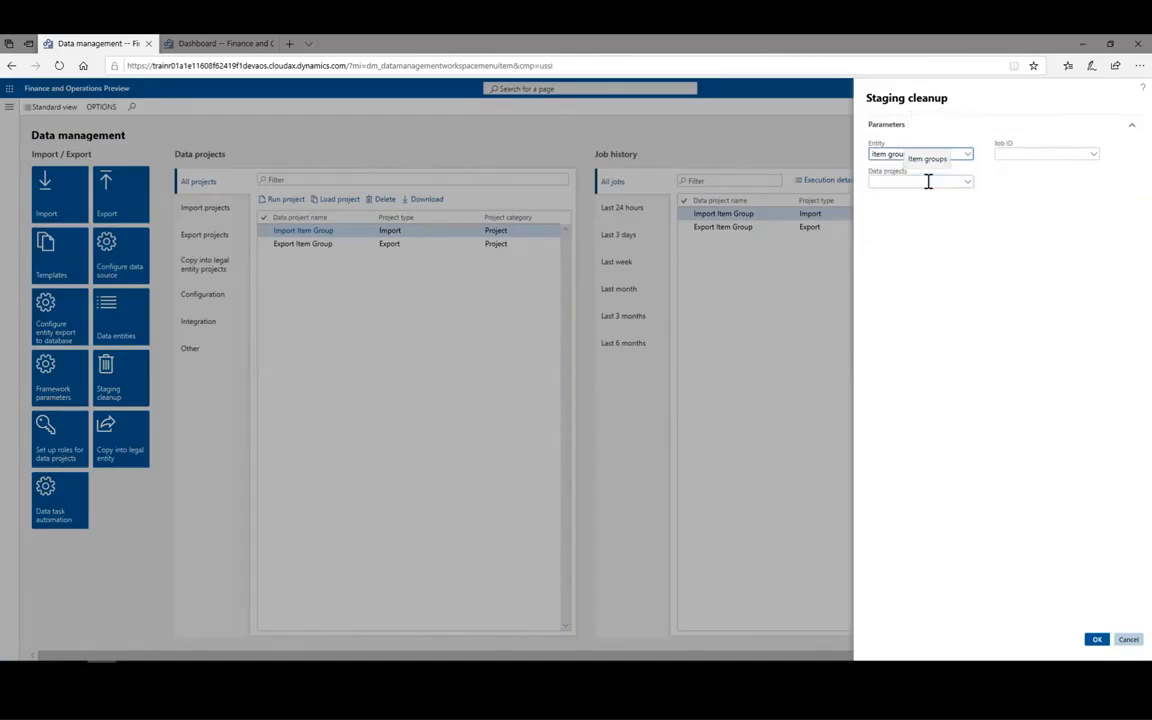
{"action": "left_click", "coordinate": [1094, 157]}
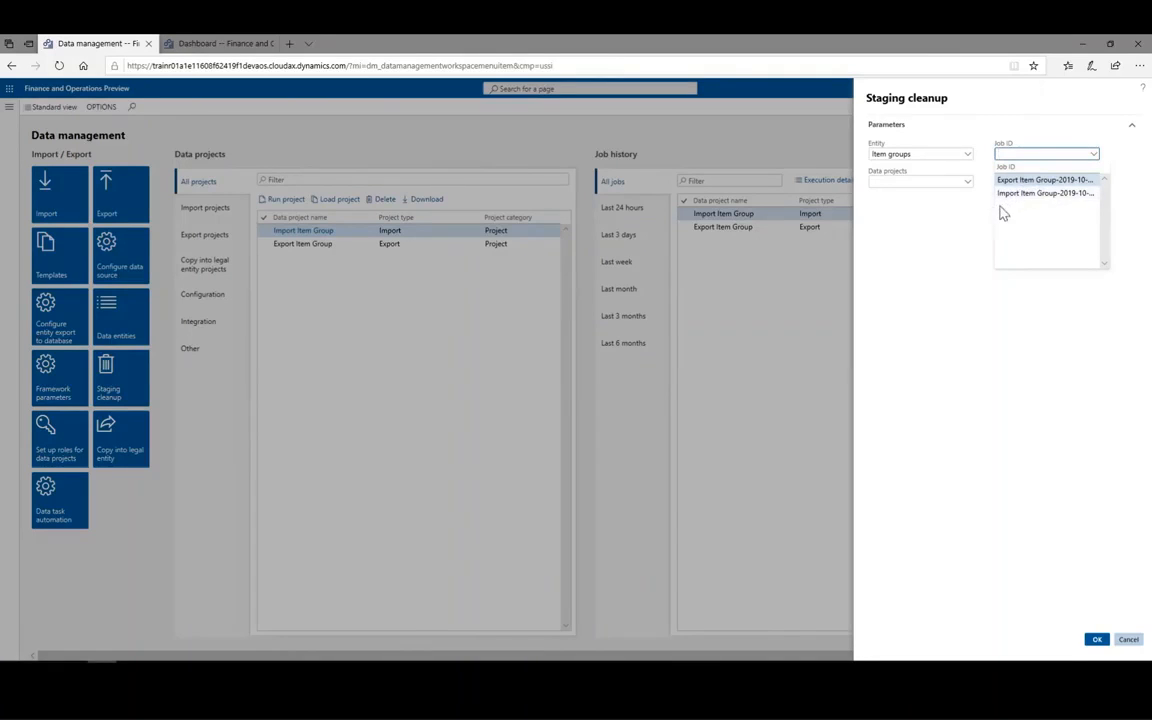
{"action": "left_click", "coordinate": [948, 234]}
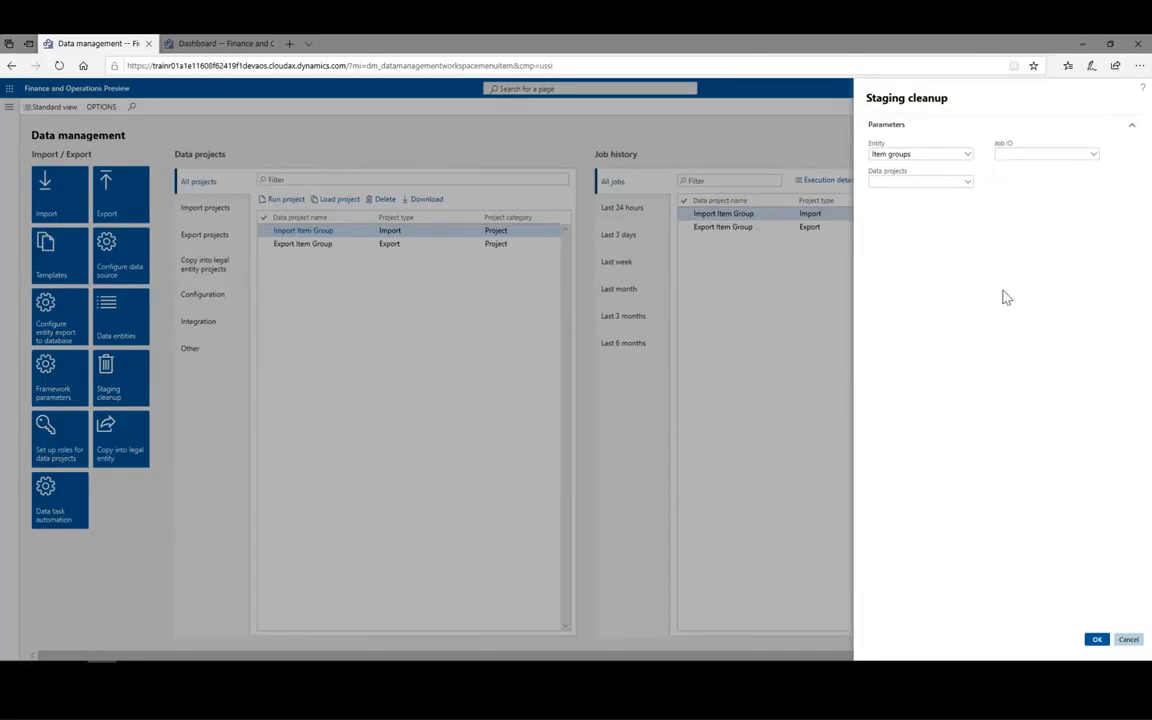
{"action": "left_click", "coordinate": [1097, 640]}
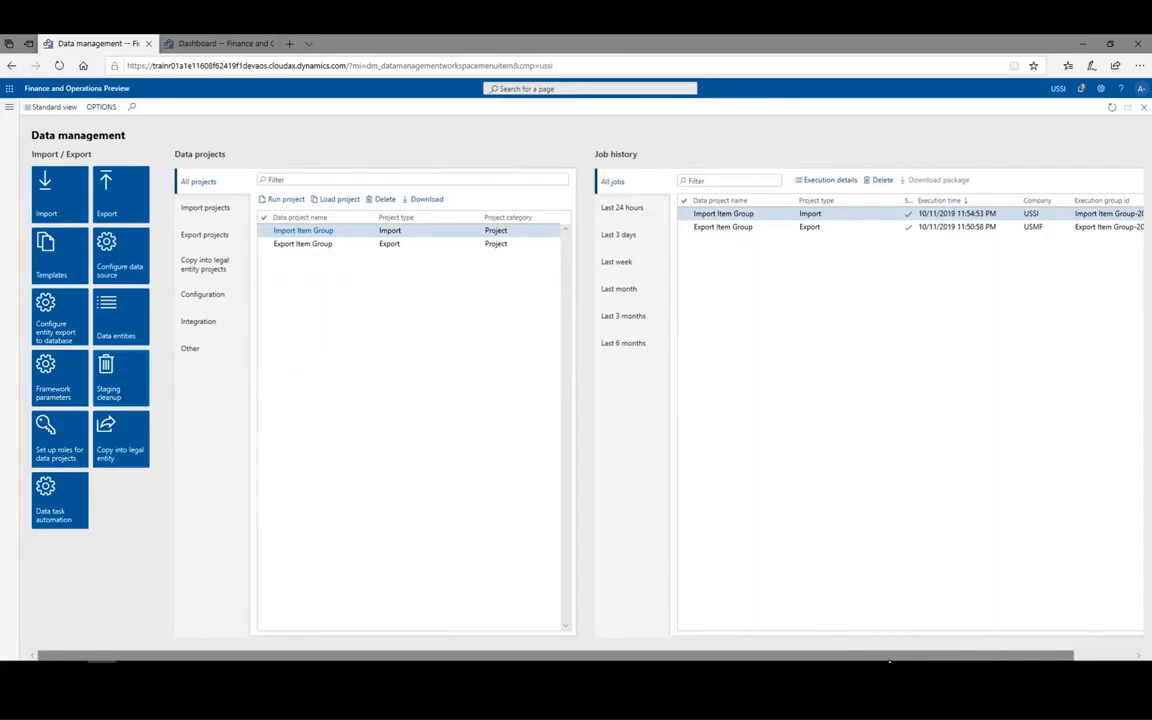
Select all job history records and refresh the Data management workspace
{"action": "mouse_move", "coordinate": [889, 660]}
{"action": "left_mouse_down"}
{"action": "mouse_move", "coordinate": [940, 660]}
{"action": "mouse_move", "coordinate": [889, 660]}
{"action": "left_mouse_up"}
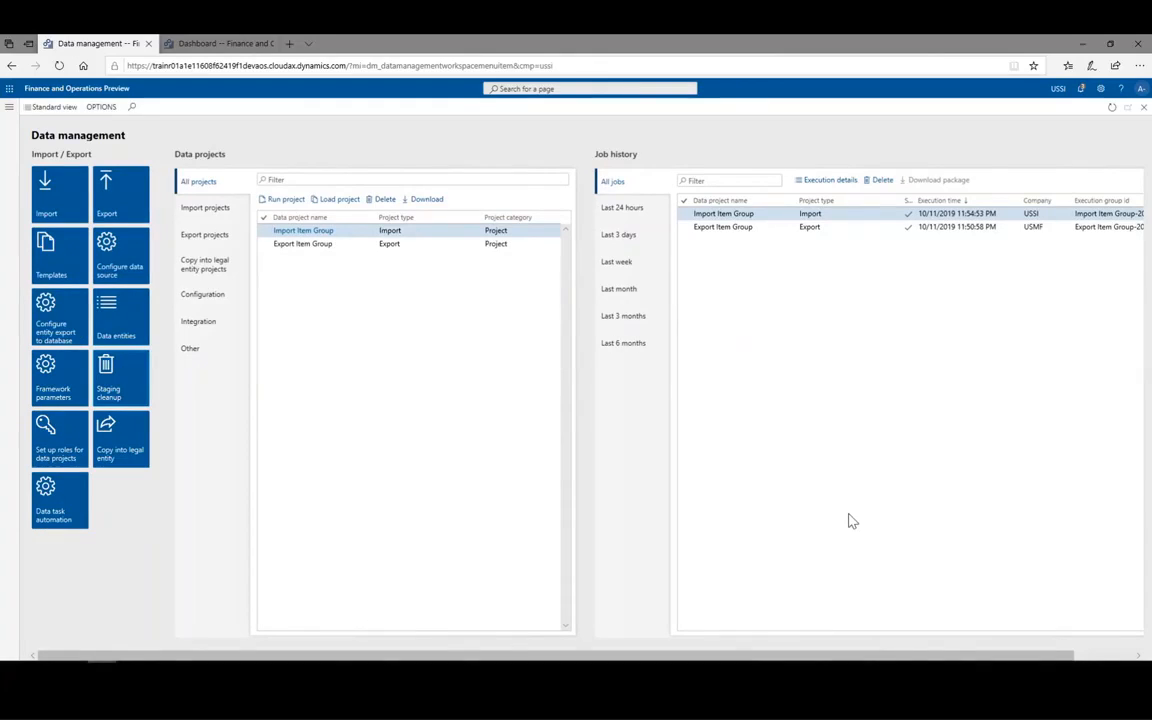
{"action": "left_click", "coordinate": [684, 201]}
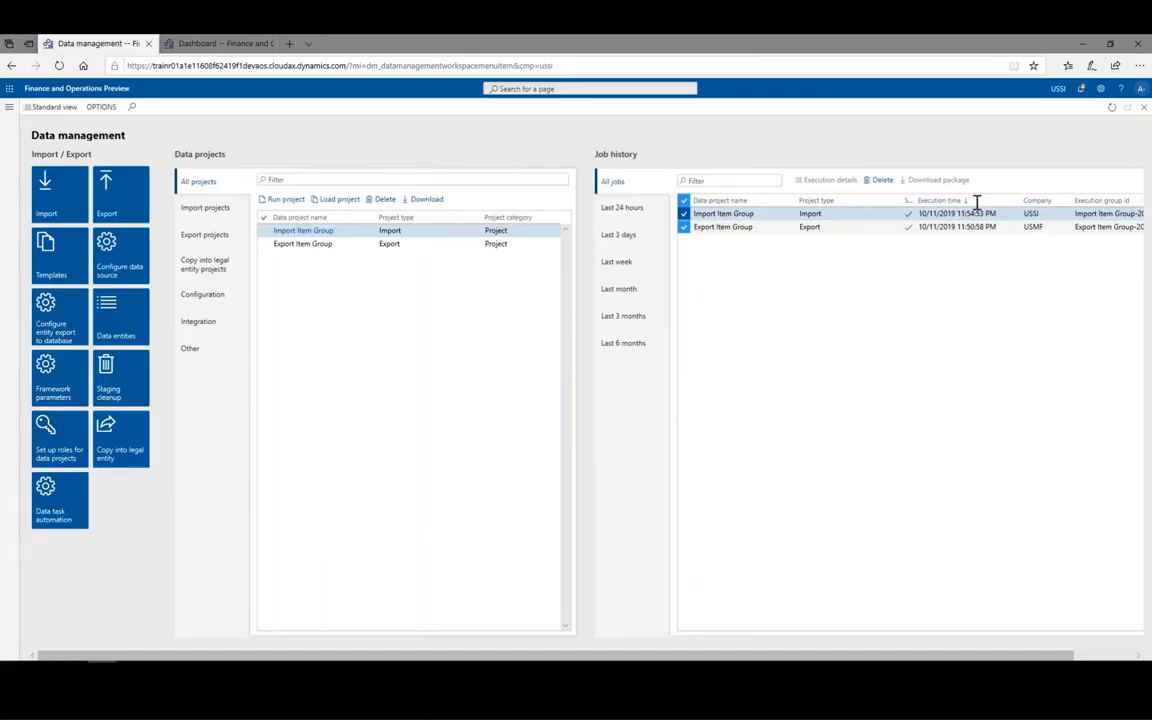
{"action": "left_click", "coordinate": [1111, 112]}
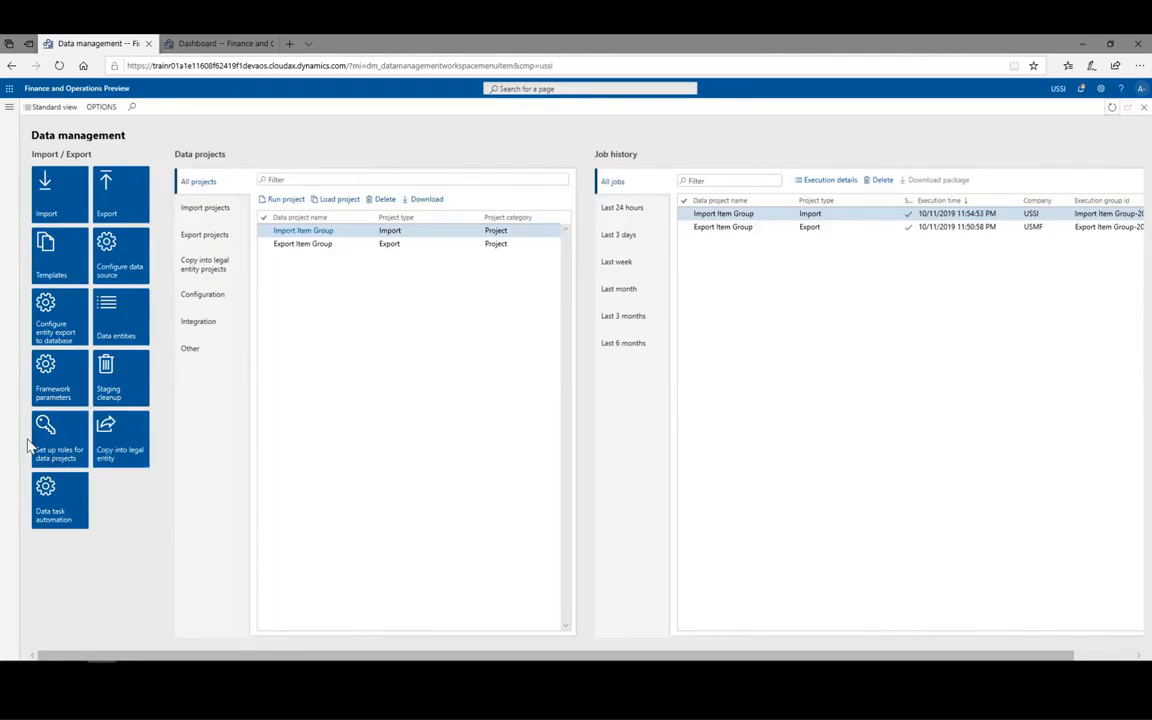
View the blank new-record form for configuring entity export to database and return to the workspace without entering anything
{"action": "left_click", "coordinate": [58, 331]}
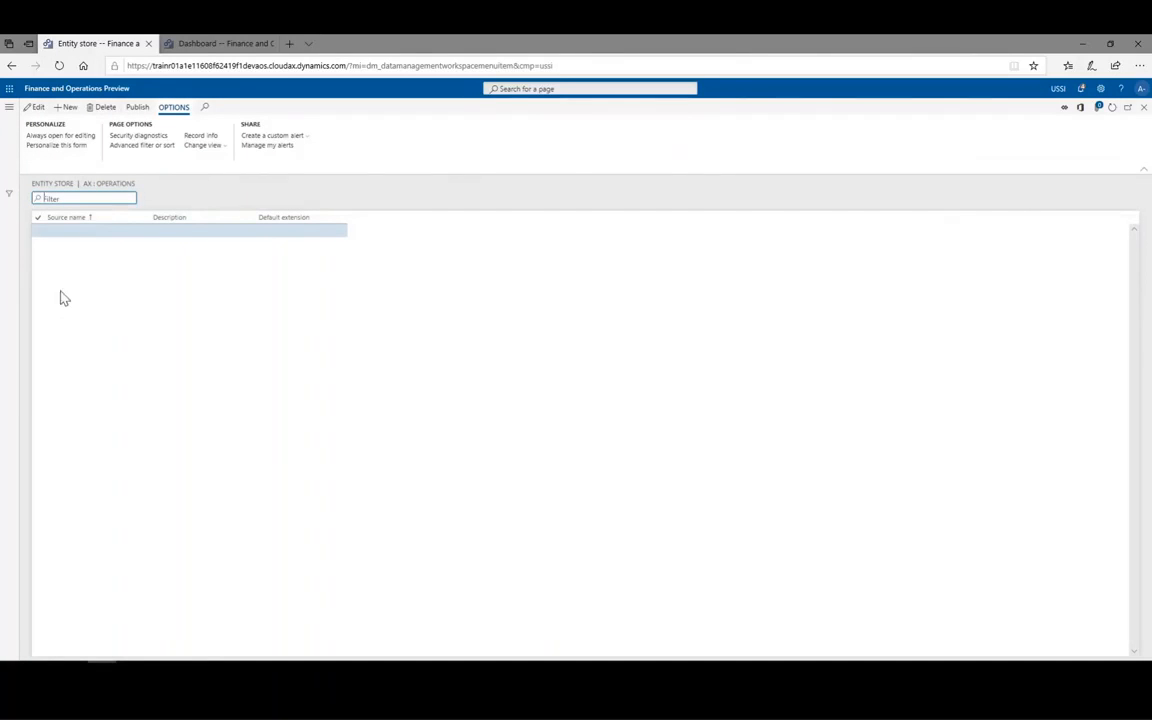
{"action": "left_click", "coordinate": [60, 110]}
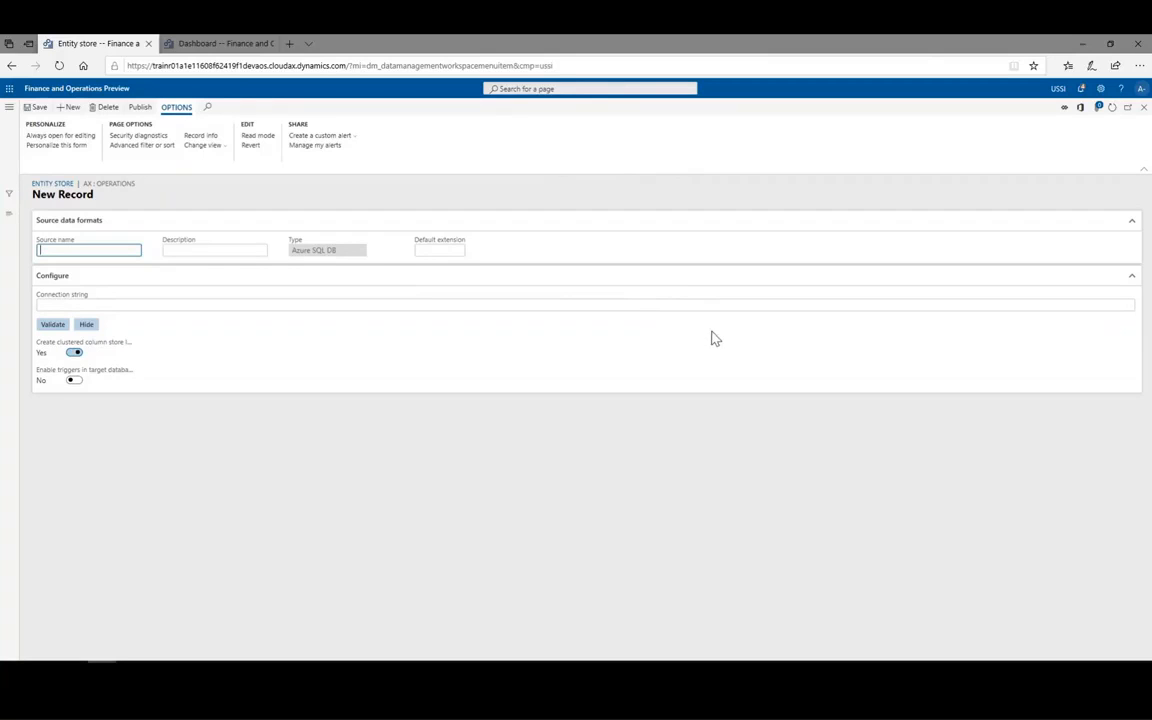
{"action": "left_click", "coordinate": [1144, 108]}
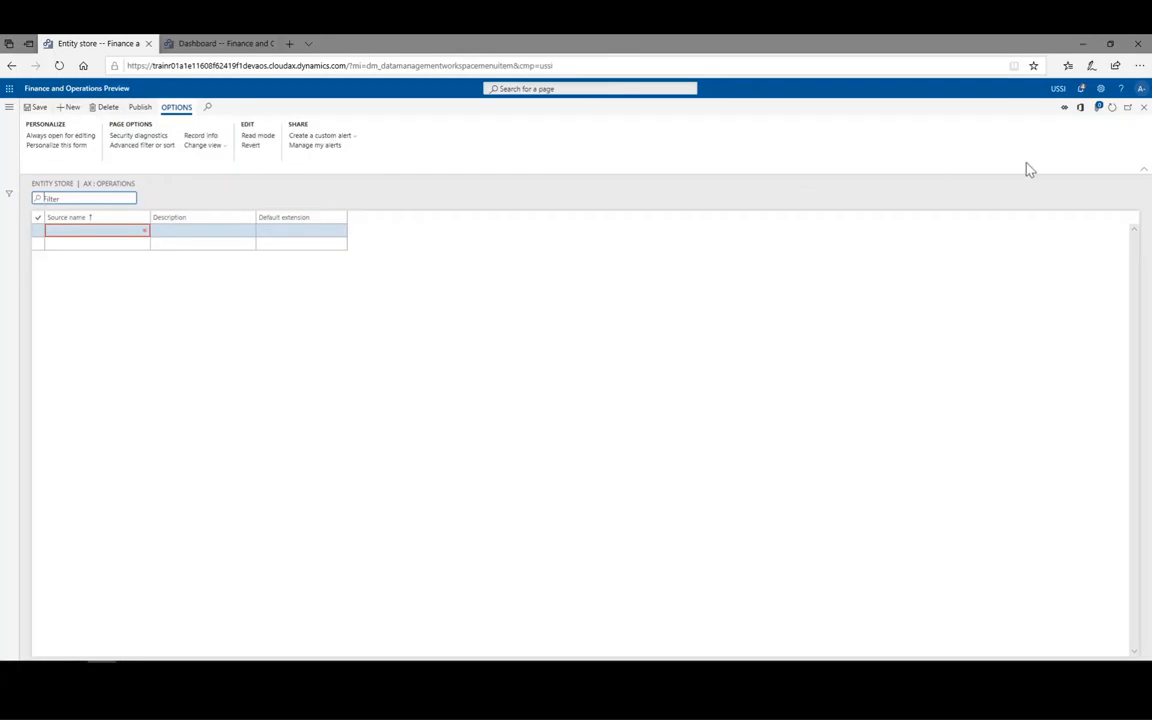
{"action": "left_click", "coordinate": [1144, 108]}
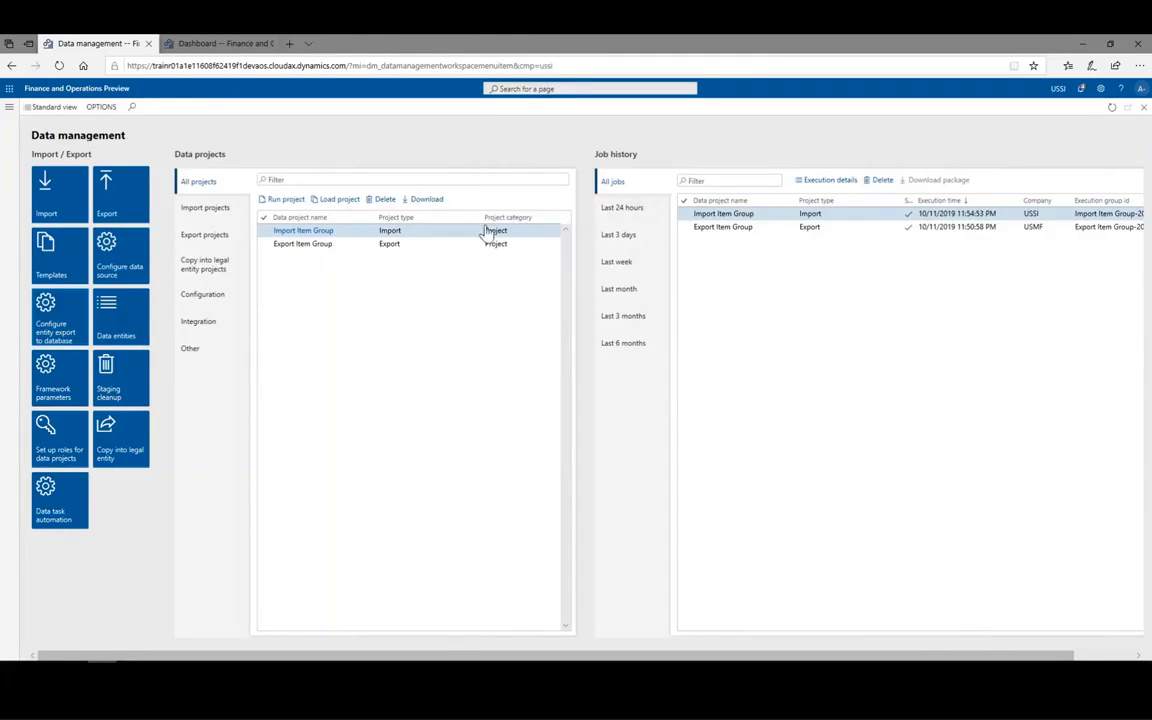
Open data task automation and load the MS_Sample_Regression default tasks
{"action": "left_click", "coordinate": [55, 516]}
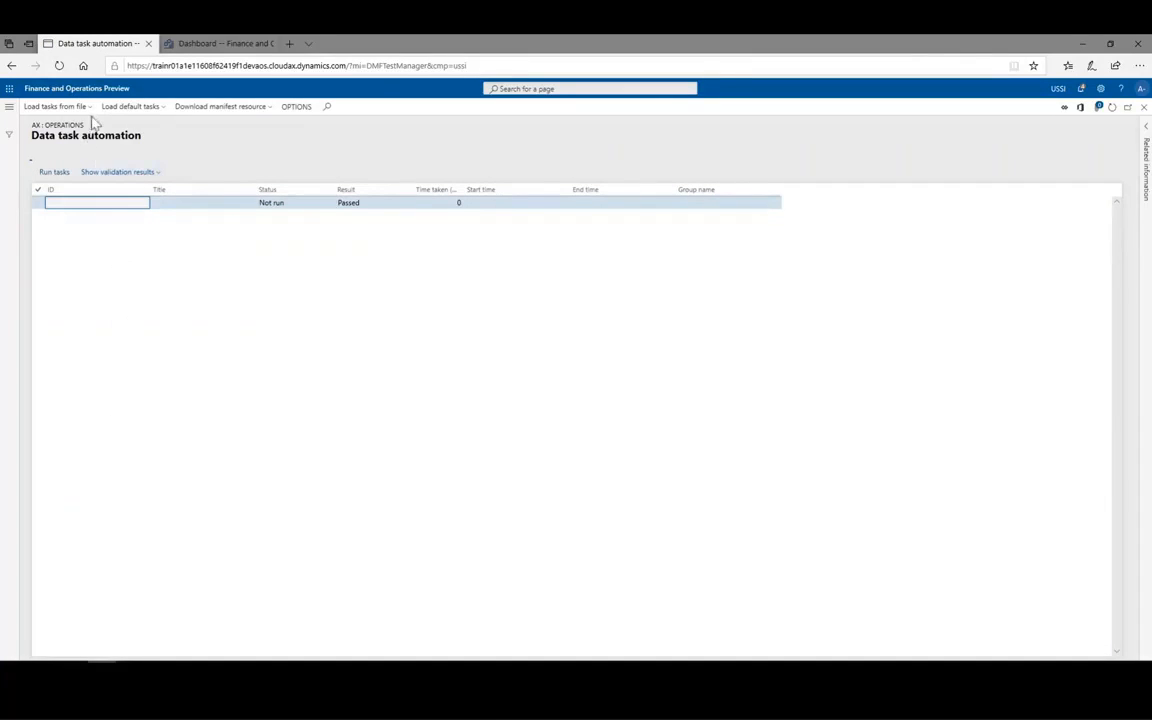
{"action": "left_click", "coordinate": [160, 114]}
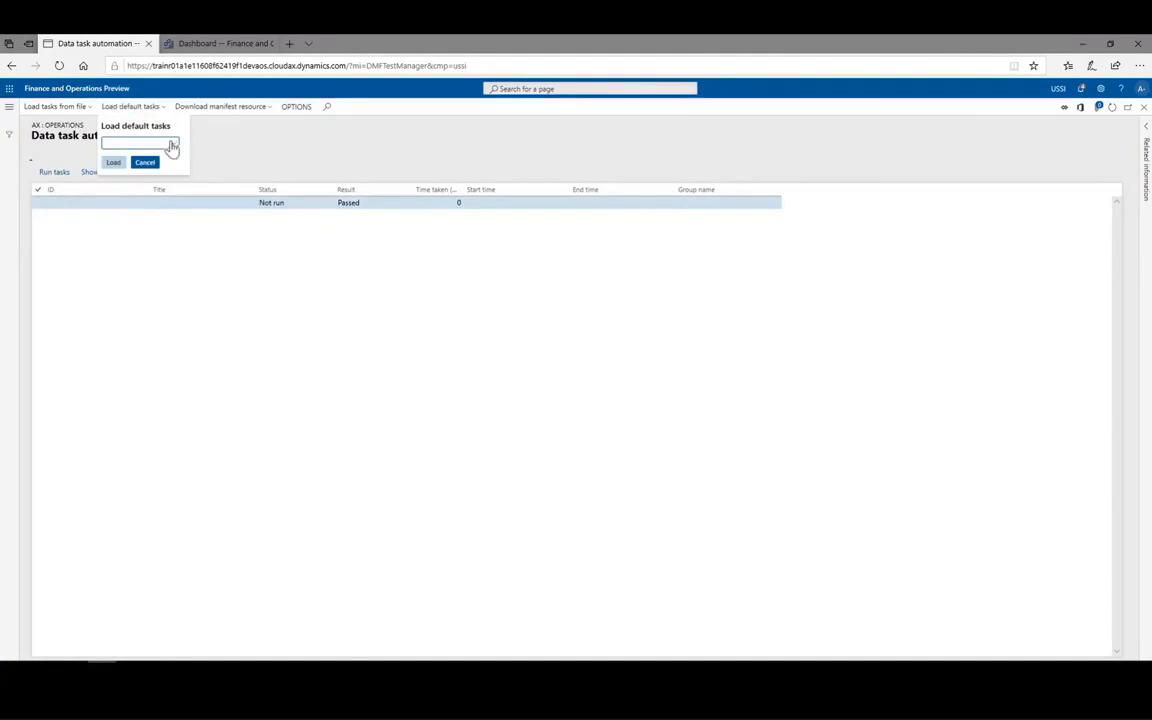
{"action": "left_click", "coordinate": [175, 148]}
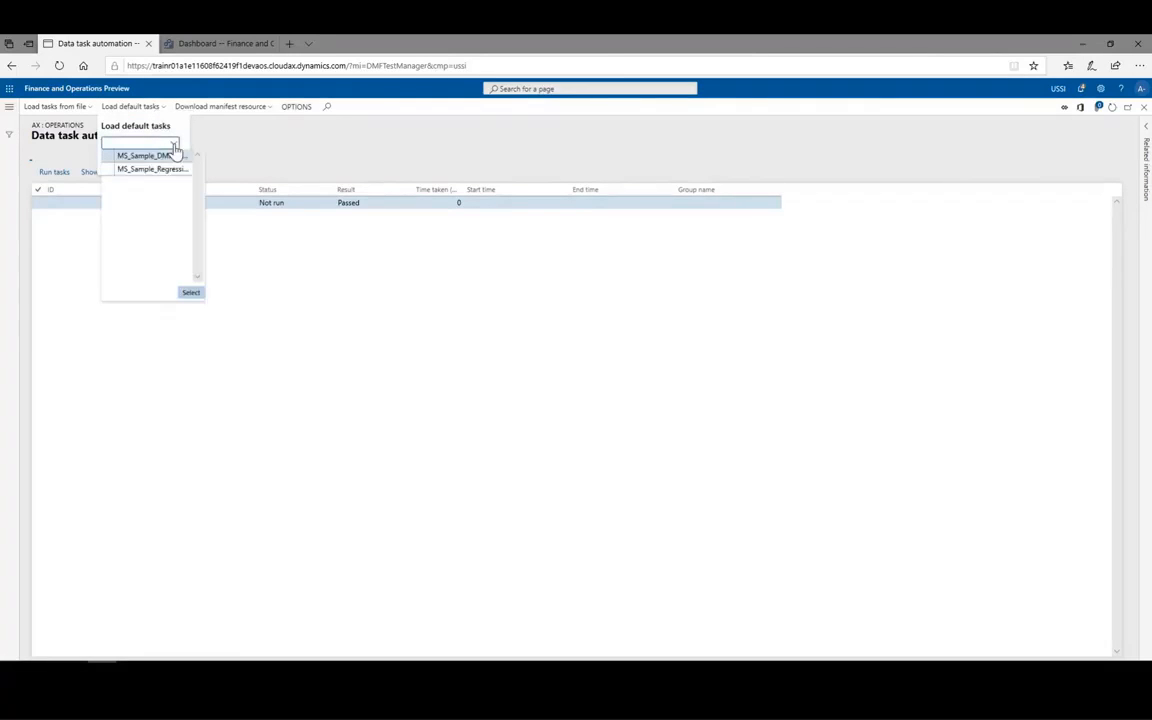
{"action": "left_click", "coordinate": [148, 168]}
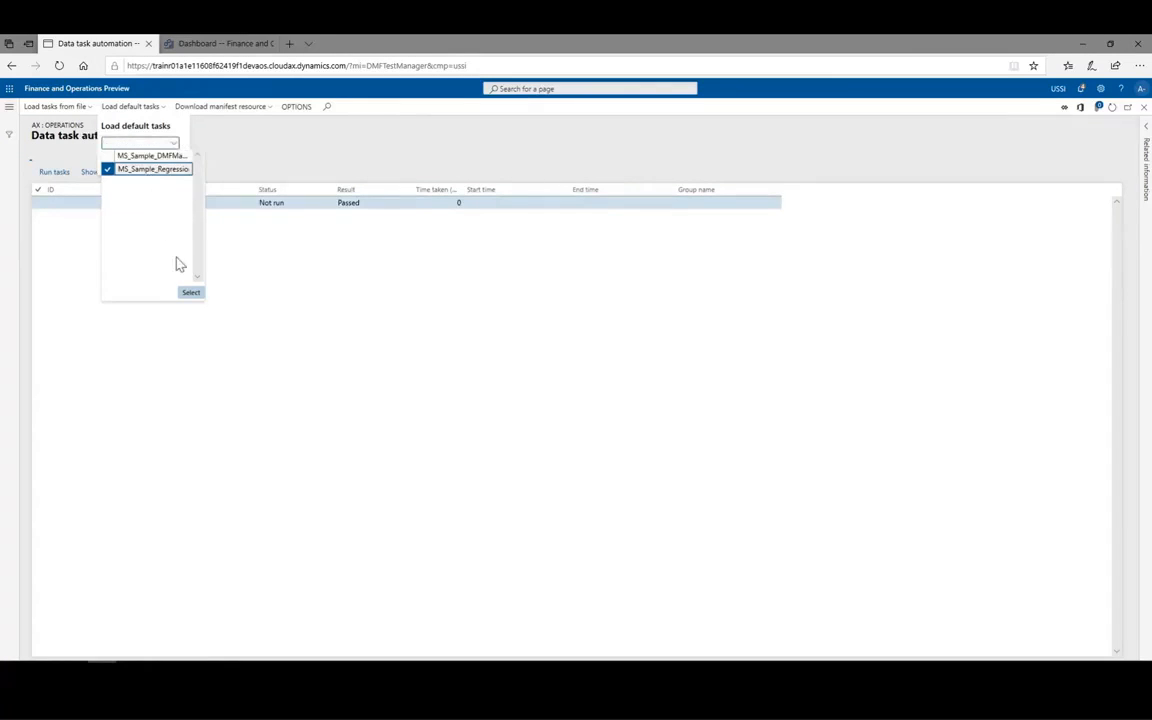
{"action": "left_click", "coordinate": [189, 293]}
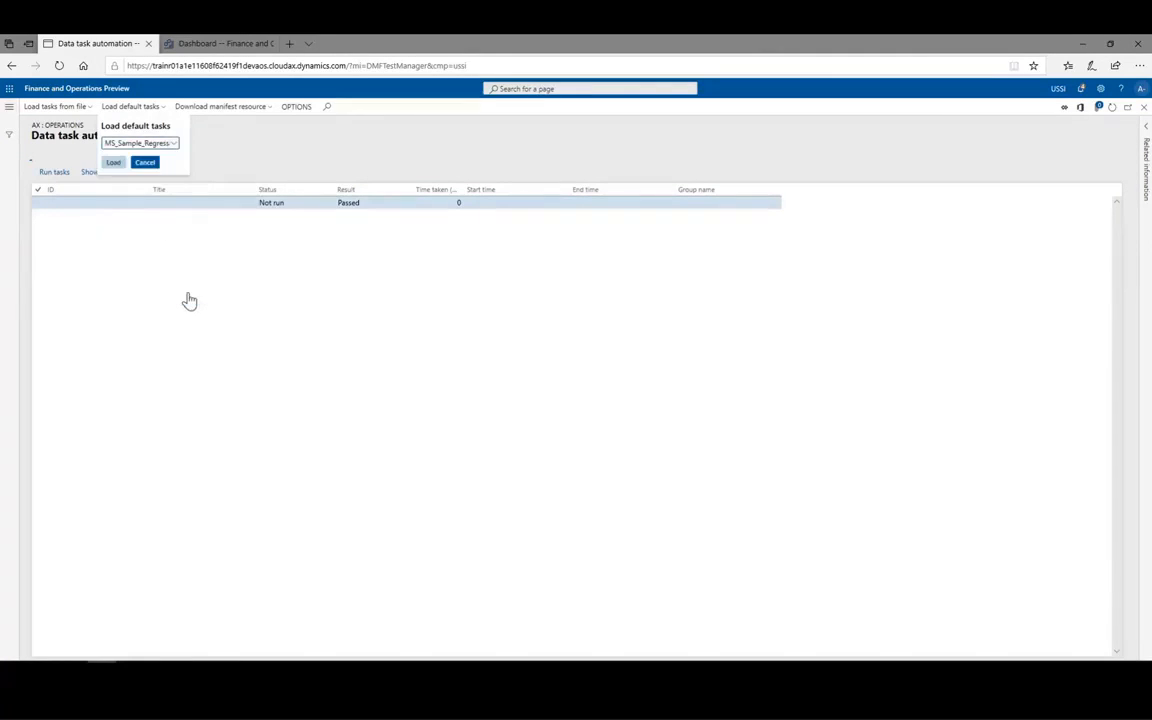
{"action": "left_click", "coordinate": [115, 165]}
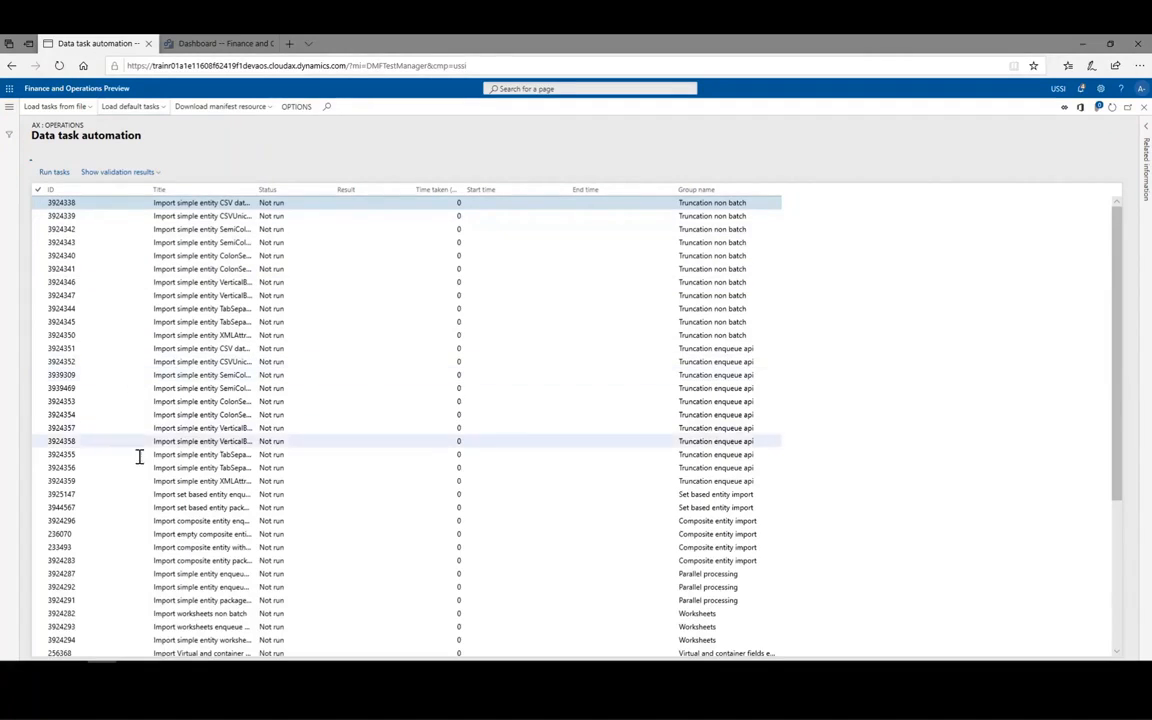
Widen the Title column to review the loaded automation tasks, and return to the Data management workspace
{"action": "scroll", "coordinate": [140, 457], "scroll_direction": "down", "scroll_amount": 4}
{"action": "scroll", "coordinate": [140, 457], "scroll_direction": "up", "scroll_amount": 3}
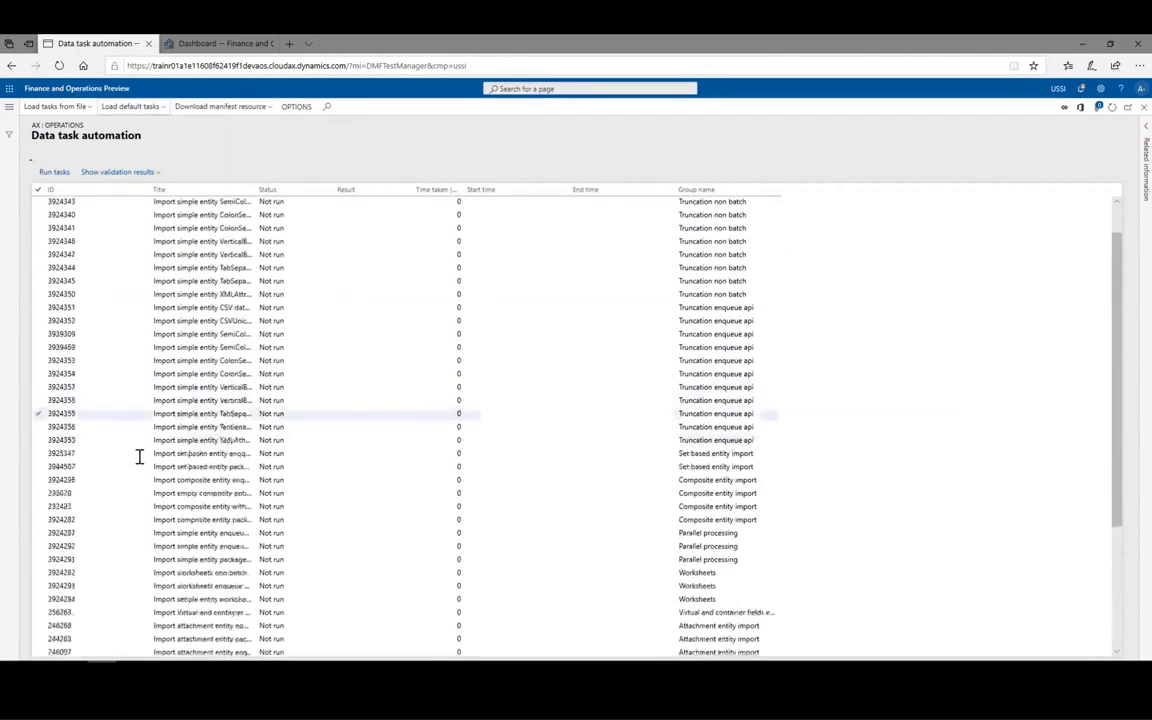
{"action": "scroll", "coordinate": [140, 457], "scroll_direction": "up", "scroll_amount": 1}
{"action": "left_click", "coordinate": [268, 203]}
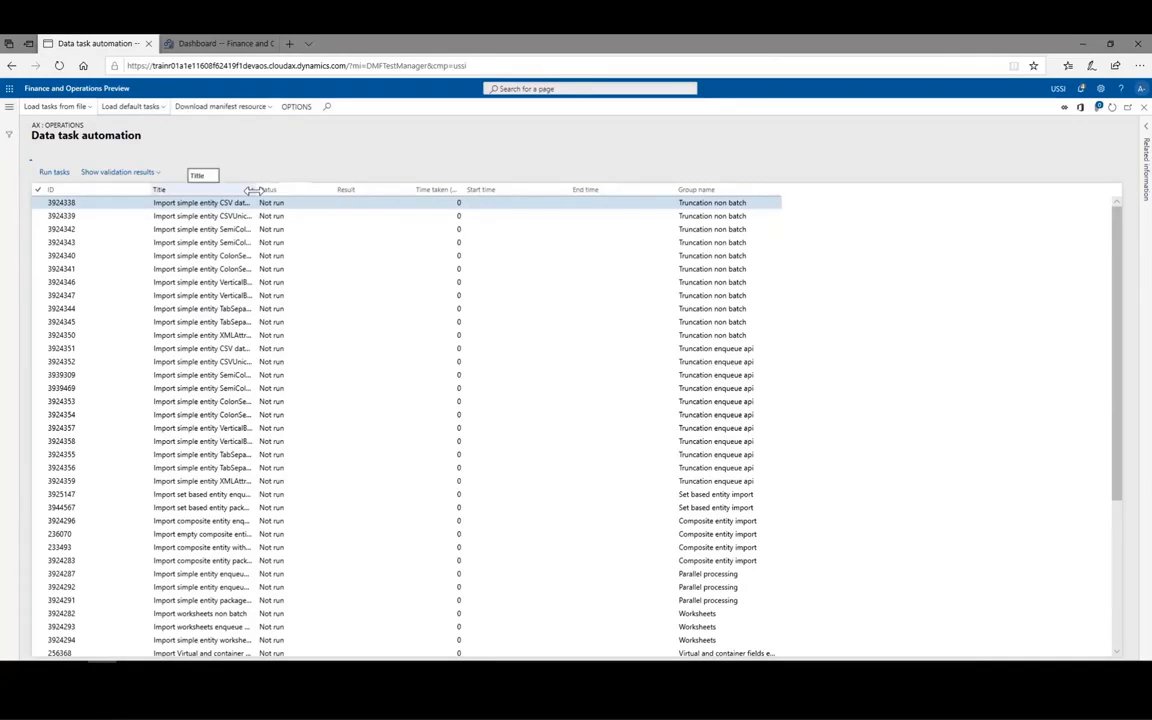
{"action": "left_click_drag", "start_coordinate": [255, 190], "coordinate": [306, 192]}
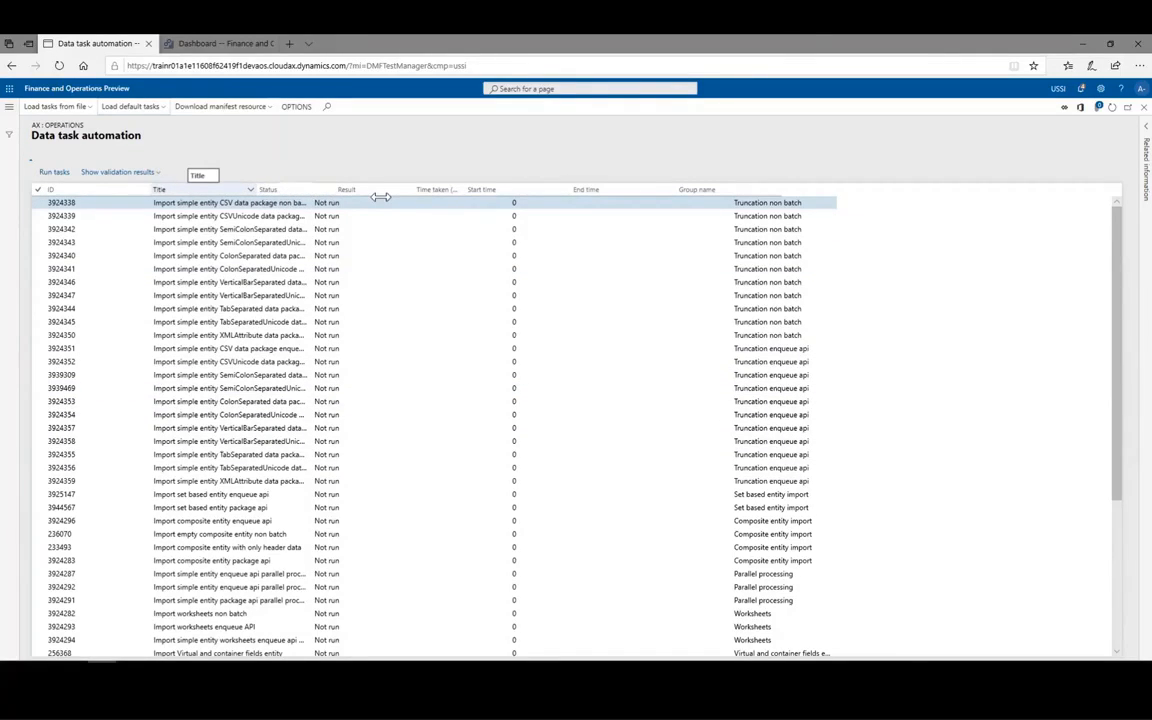
{"action": "left_click_drag", "start_coordinate": [380, 197], "coordinate": [383, 196]}
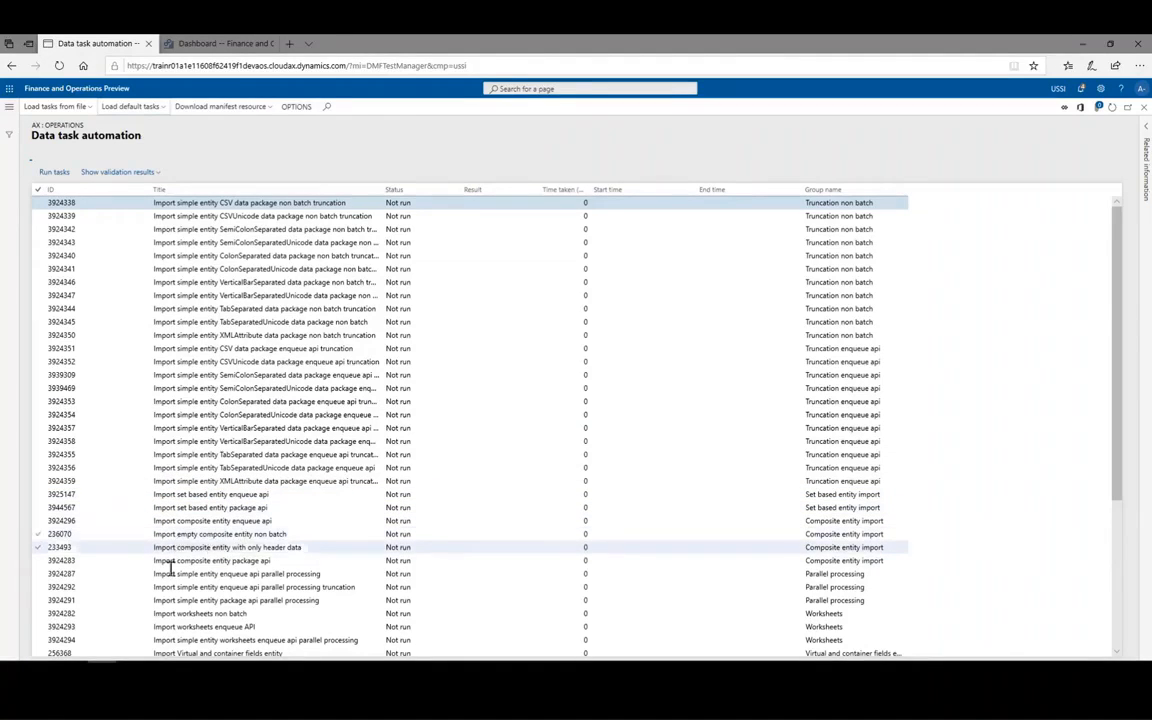
{"action": "scroll", "coordinate": [172, 575], "scroll_direction": "down", "scroll_amount": 5}
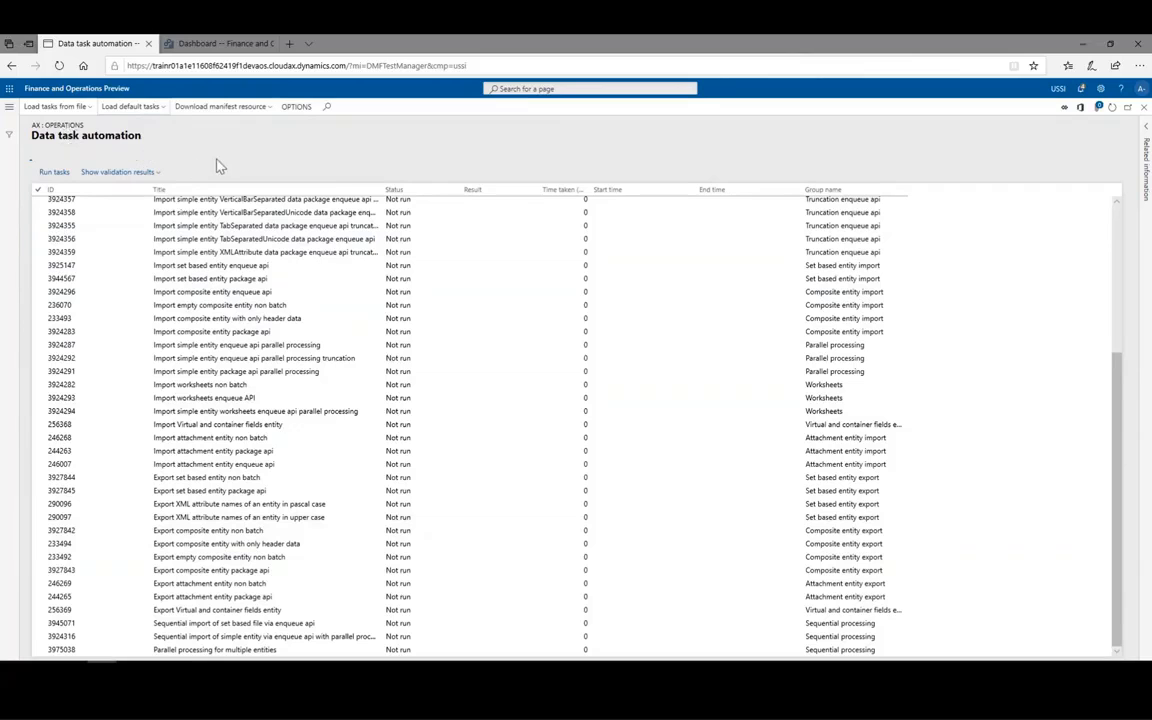
{"action": "left_click", "coordinate": [1143, 110]}
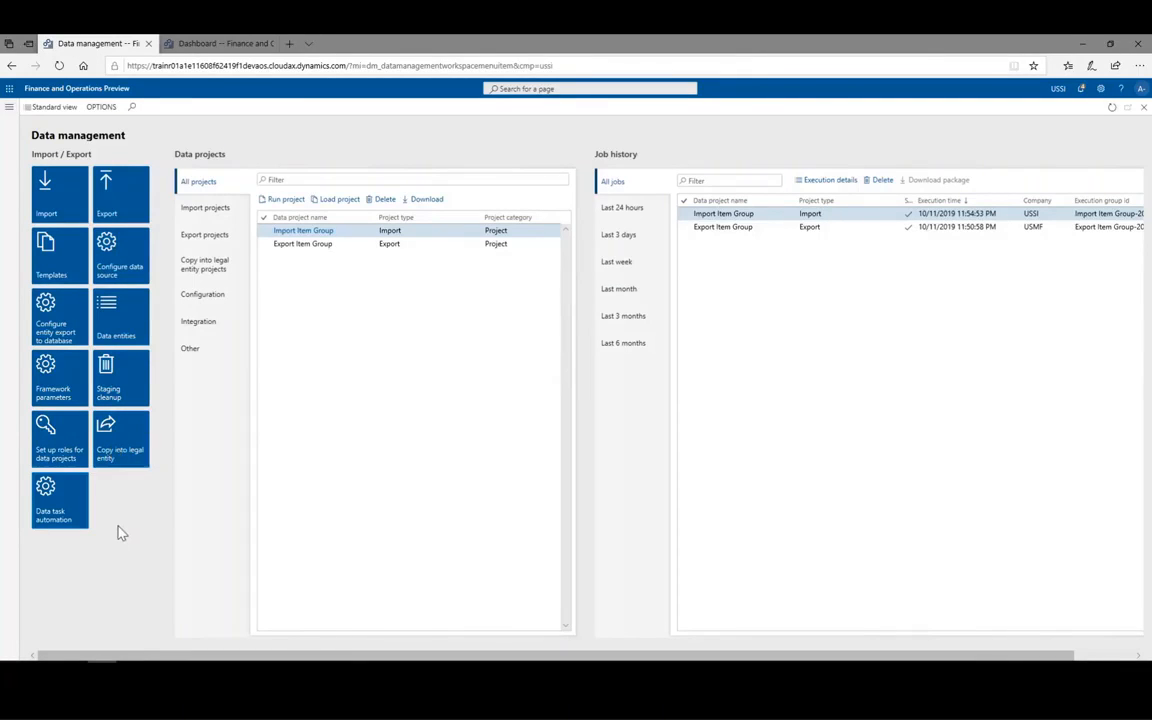
Create a copy into legal entity project with group name "company copy" and description "copy golden"
{"action": "left_click", "coordinate": [119, 454]}
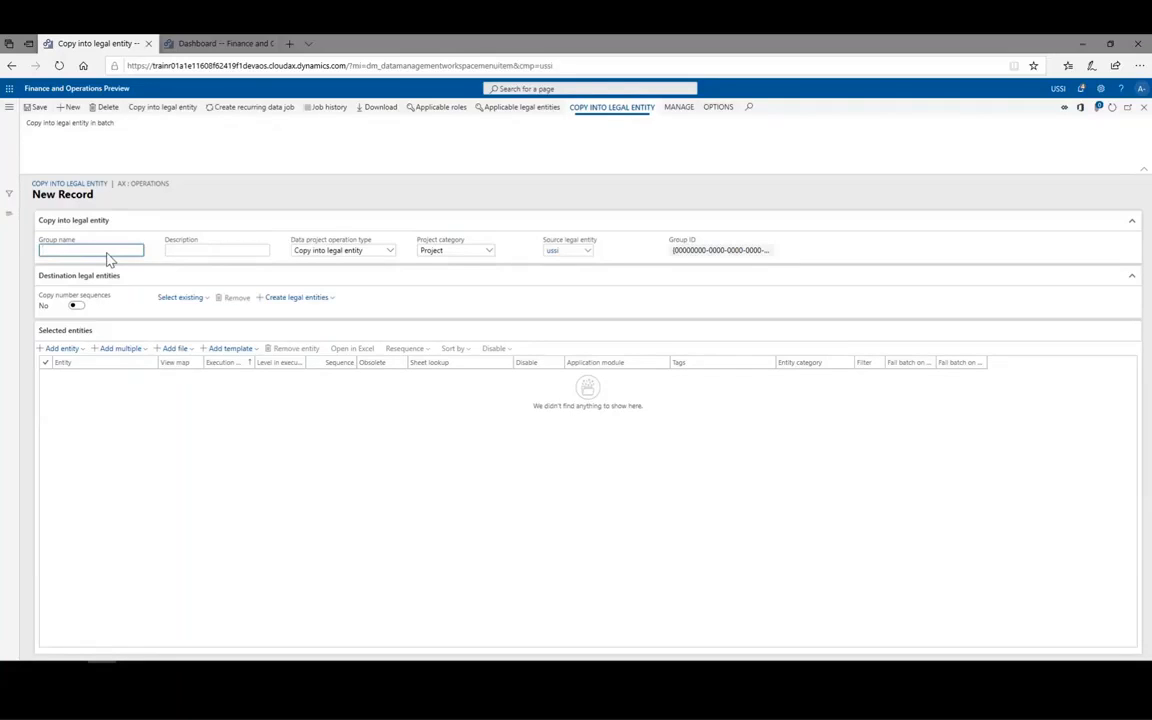
{"action": "type", "text": "copm"}
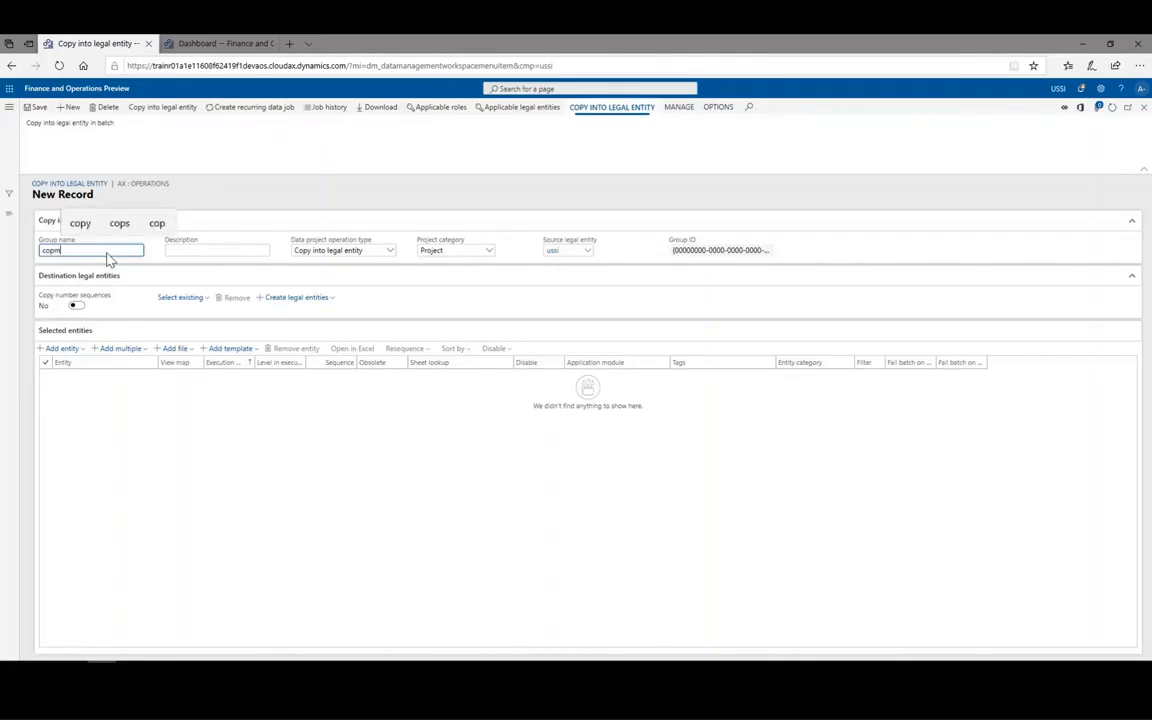
{"action": "key", "text": "BackSpace"}
{"action": "key", "text": "BackSpace"}
{"action": "type", "text": "mpan"}
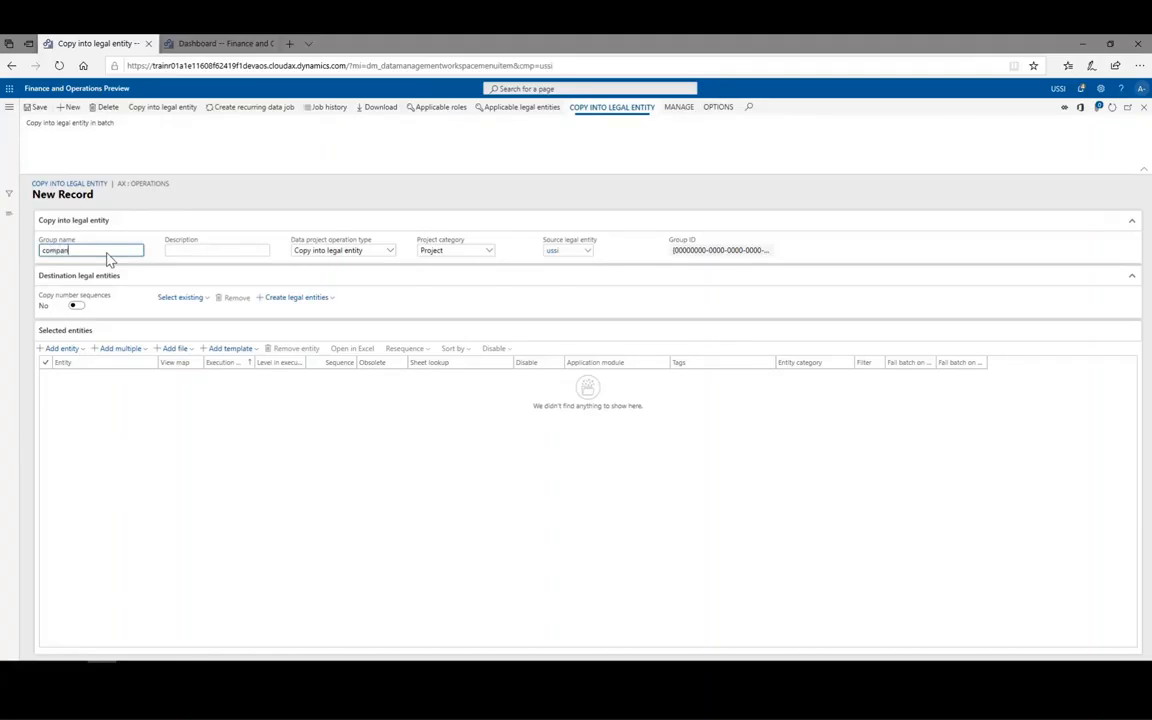
{"action": "type", "text": "y copy"}
{"action": "key", "text": "Tab"}
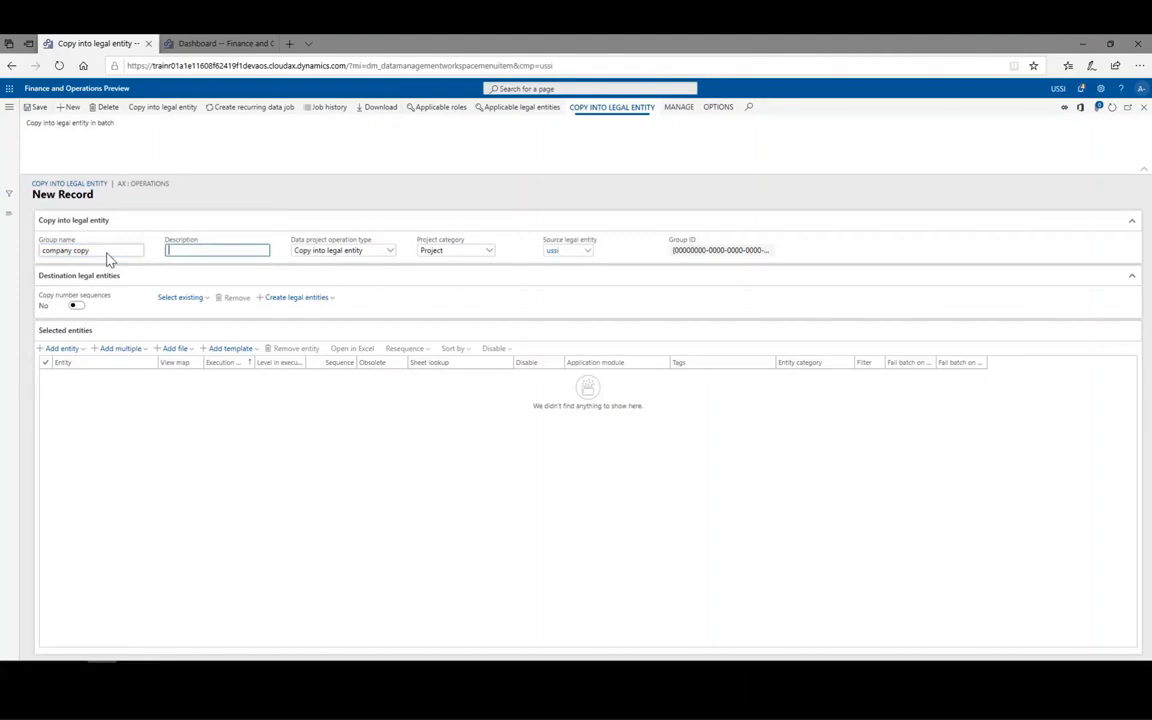
{"action": "type", "text": "copy golden"}
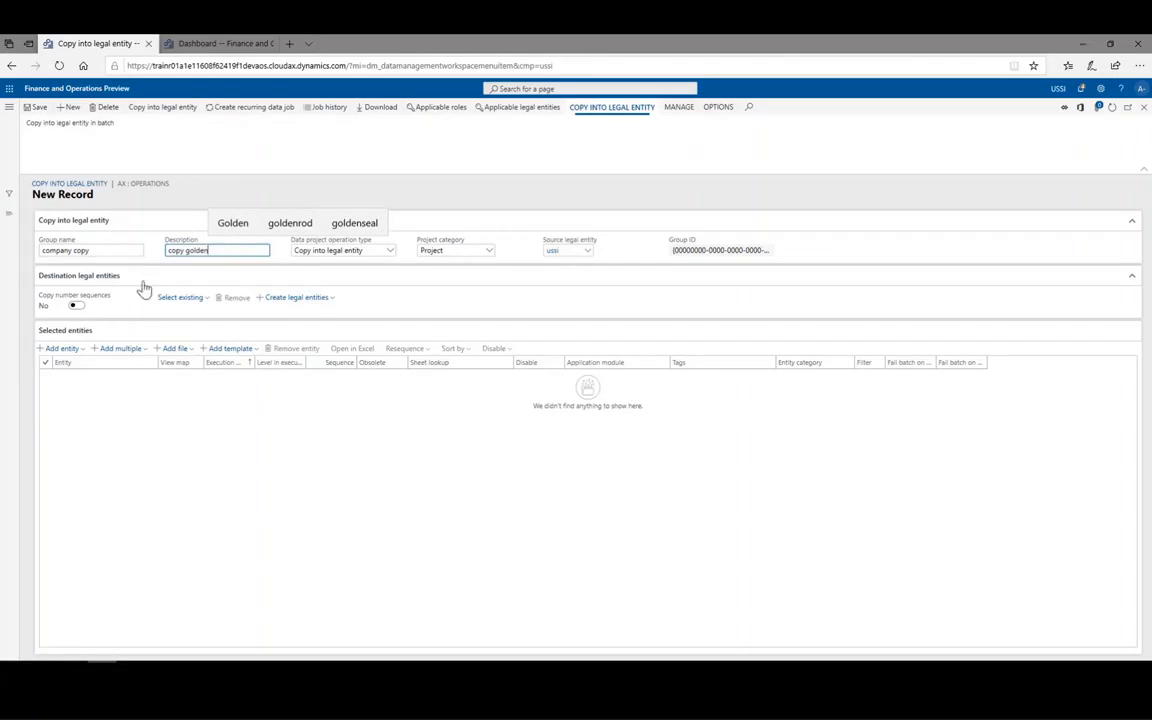
{"action": "left_click", "coordinate": [353, 278]}
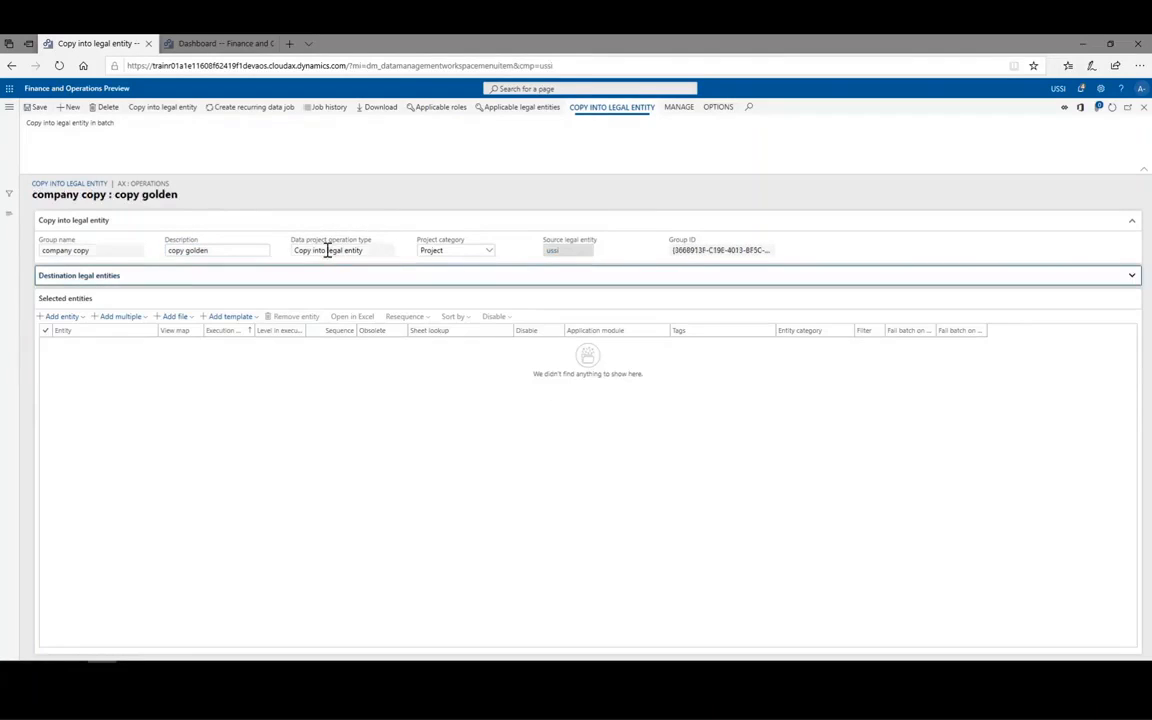
{"action": "left_click", "coordinate": [317, 277]}
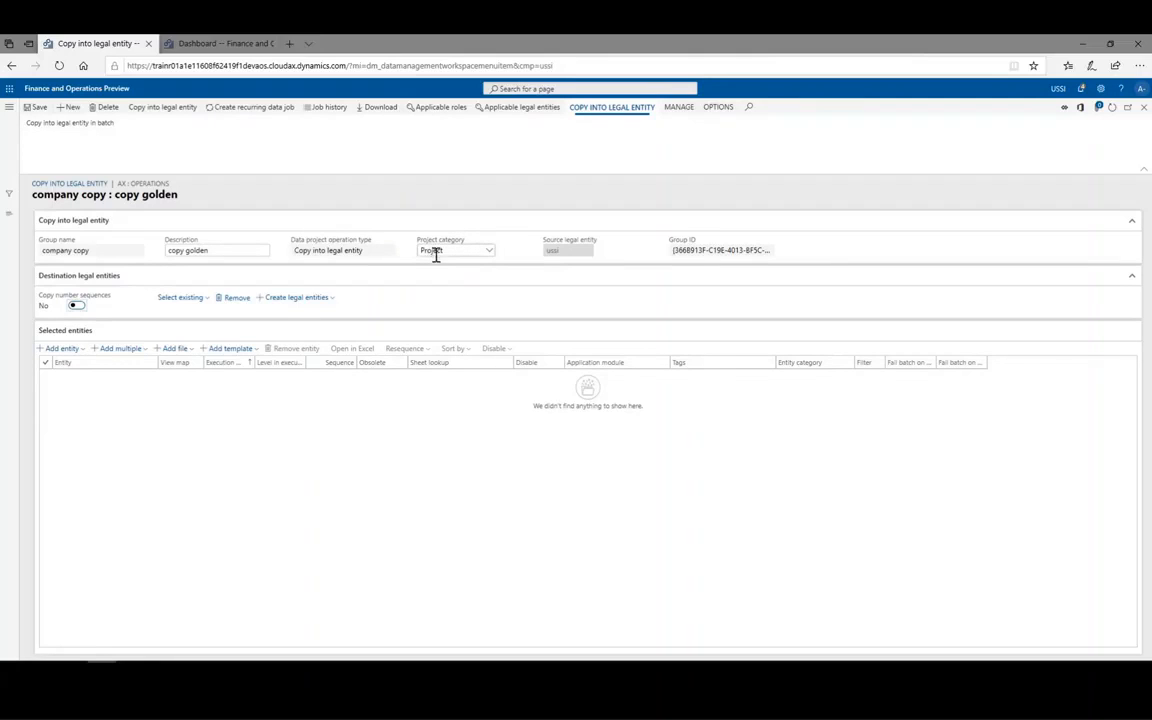
Set the project category to Configuration and enable copying of number sequences
{"action": "left_click", "coordinate": [489, 252]}
{"action": "left_click", "coordinate": [479, 277]}
{"action": "left_click", "coordinate": [76, 306]}
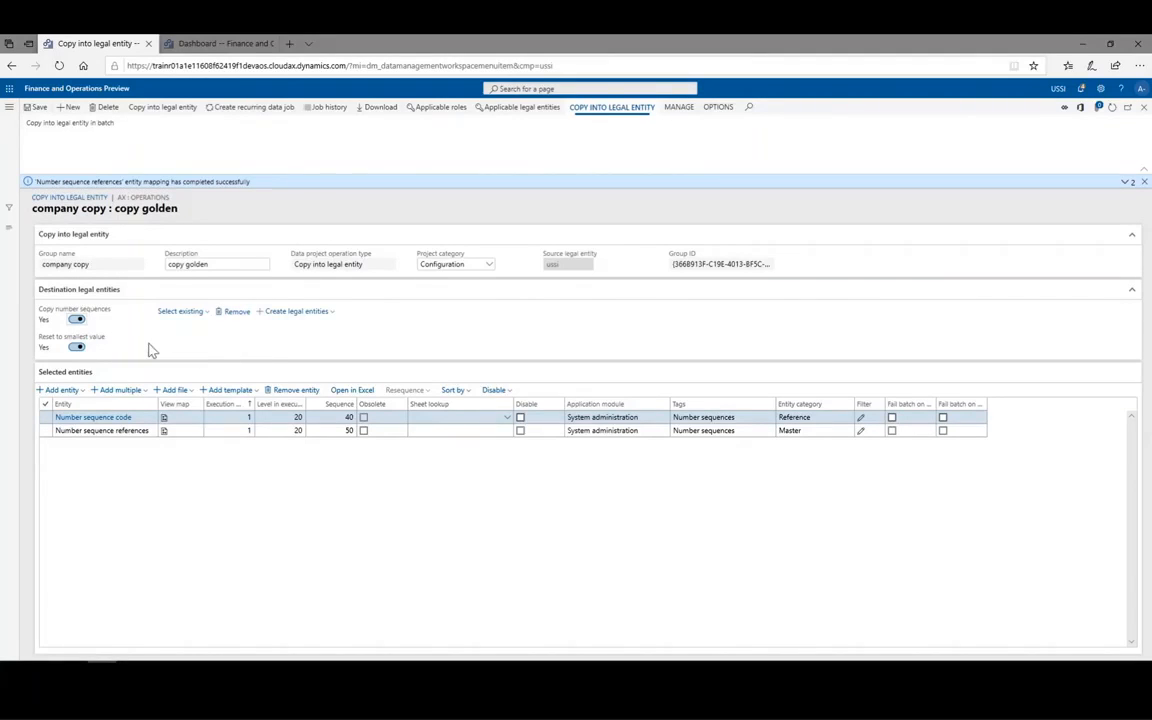
View the existing companies available as destination legal entities without adding any
{"action": "left_click", "coordinate": [205, 316]}
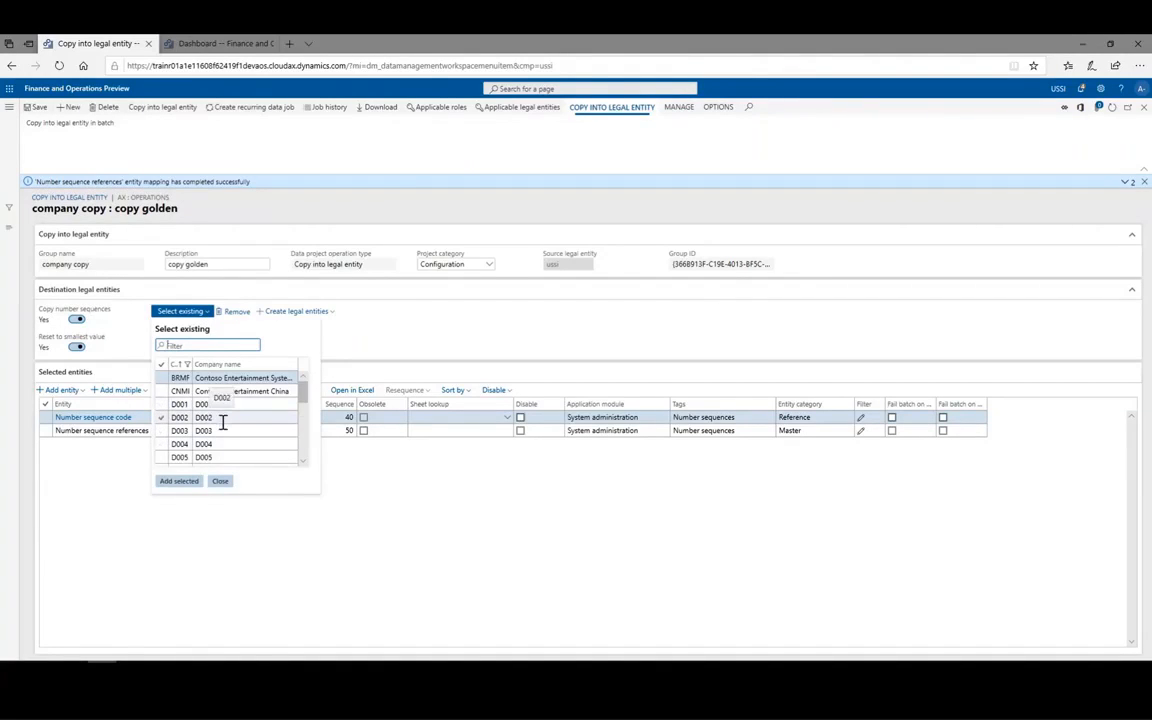
{"action": "left_click", "coordinate": [214, 431]}
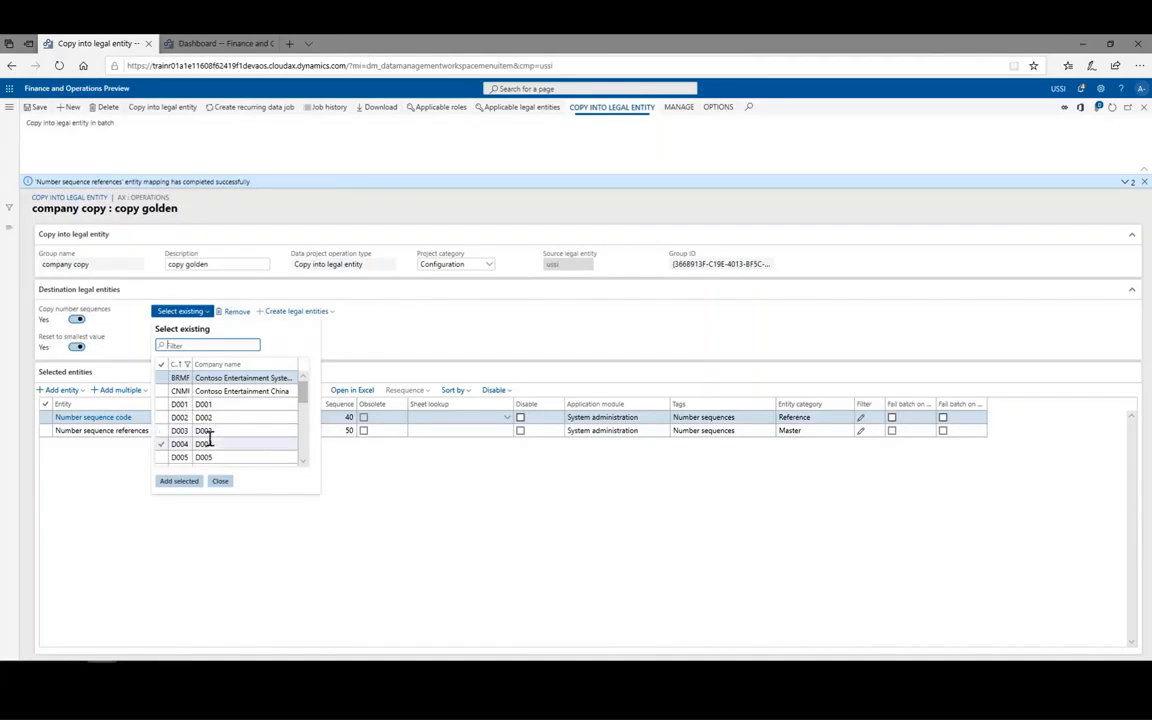
{"action": "left_click", "coordinate": [220, 481]}
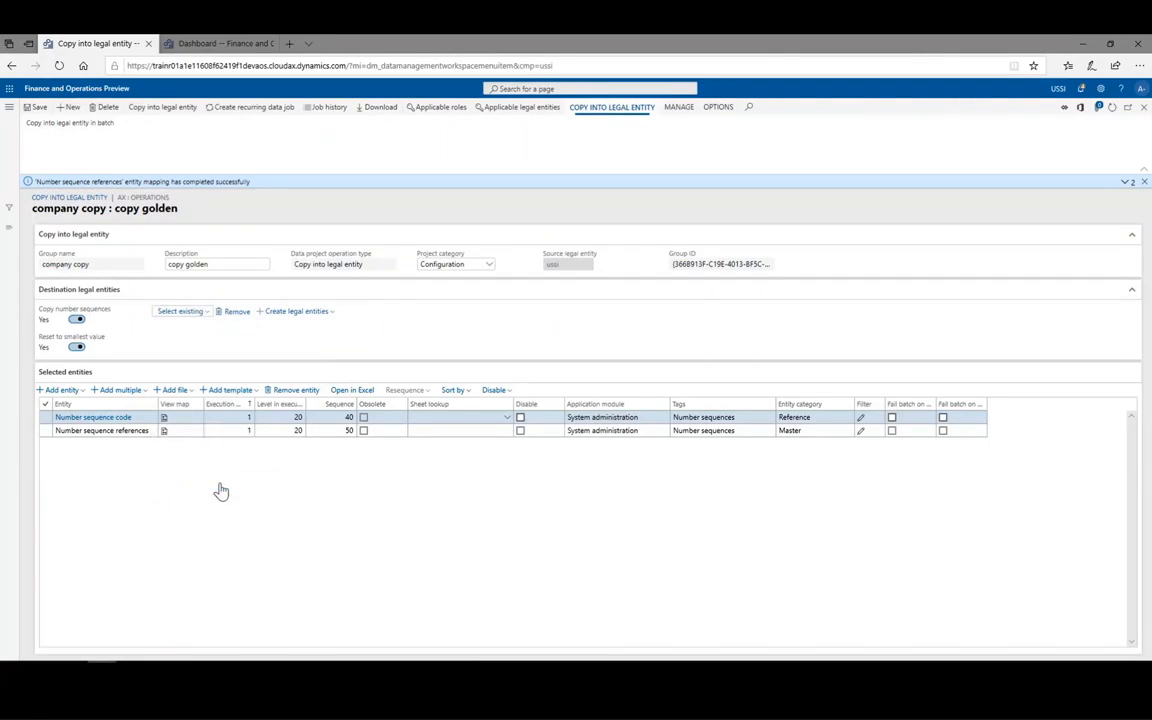
Start a new destination legal entity named Seahorse Retailer with company code SRHQ
{"action": "left_click", "coordinate": [329, 316]}
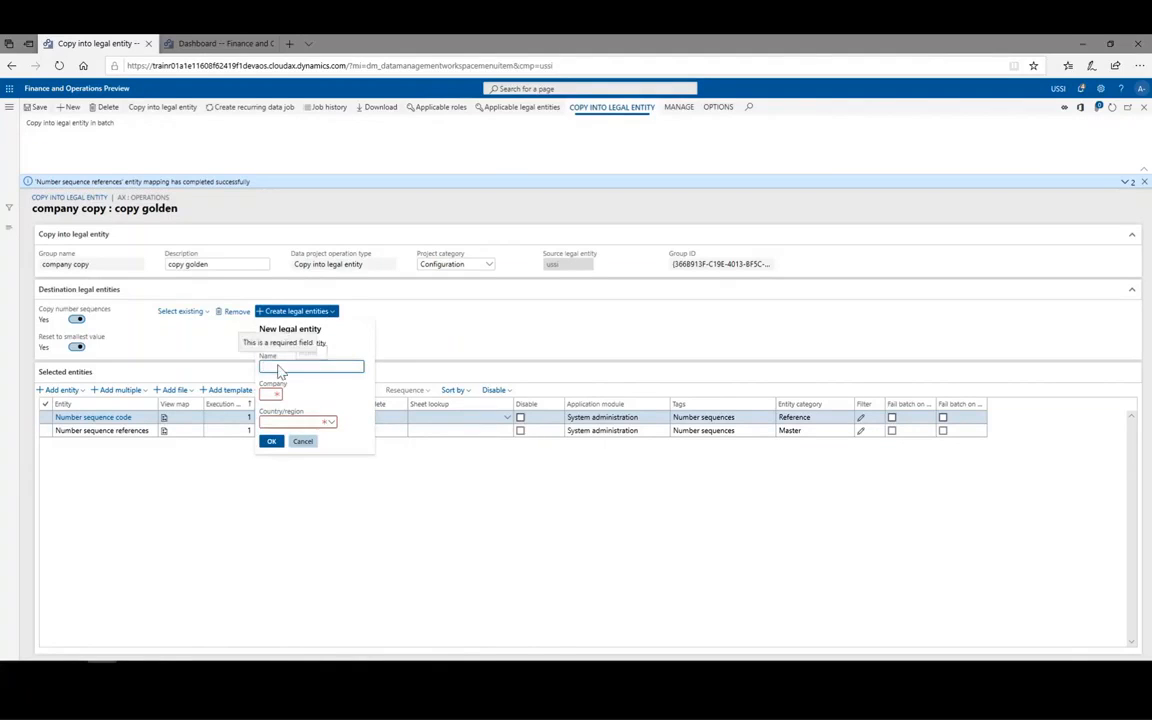
{"action": "left_click", "coordinate": [280, 367]}
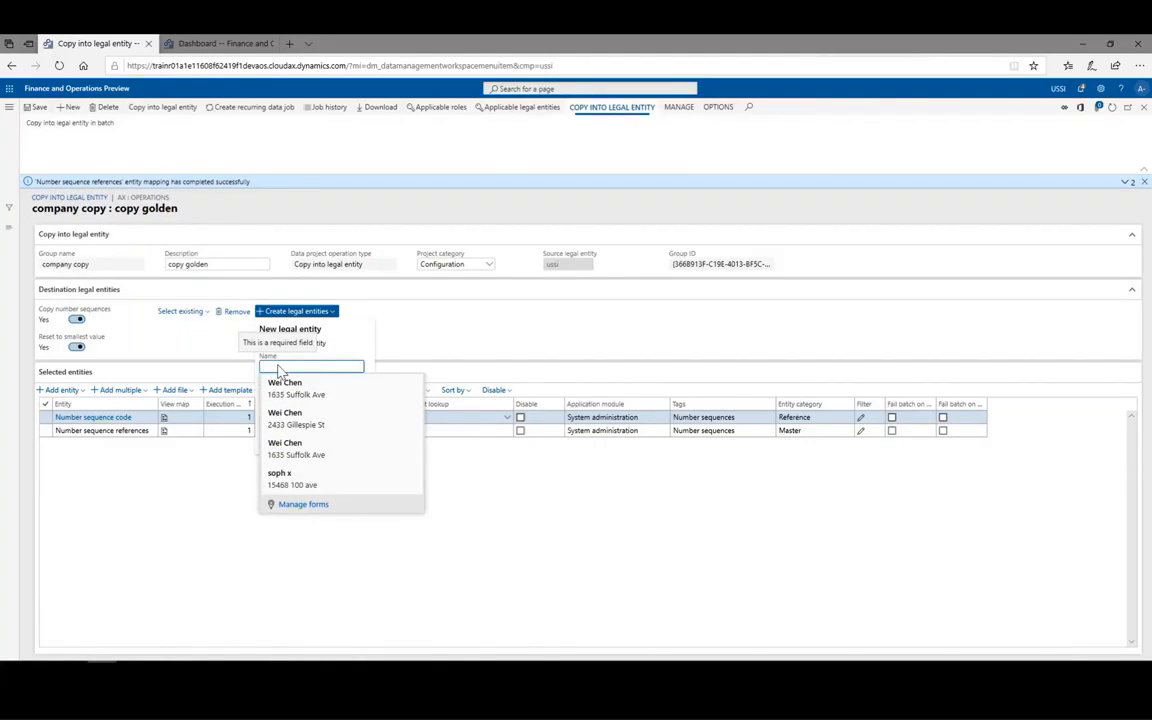
{"action": "type", "text": "SHH"}
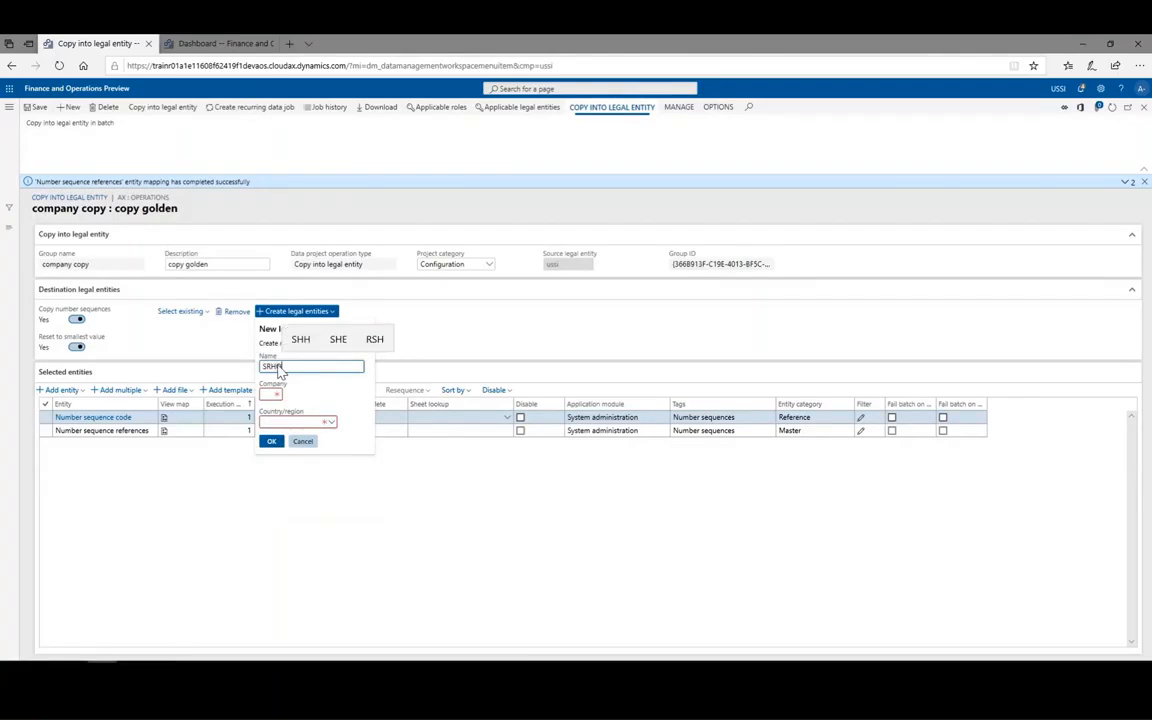
{"action": "key", "text": "Tab"}
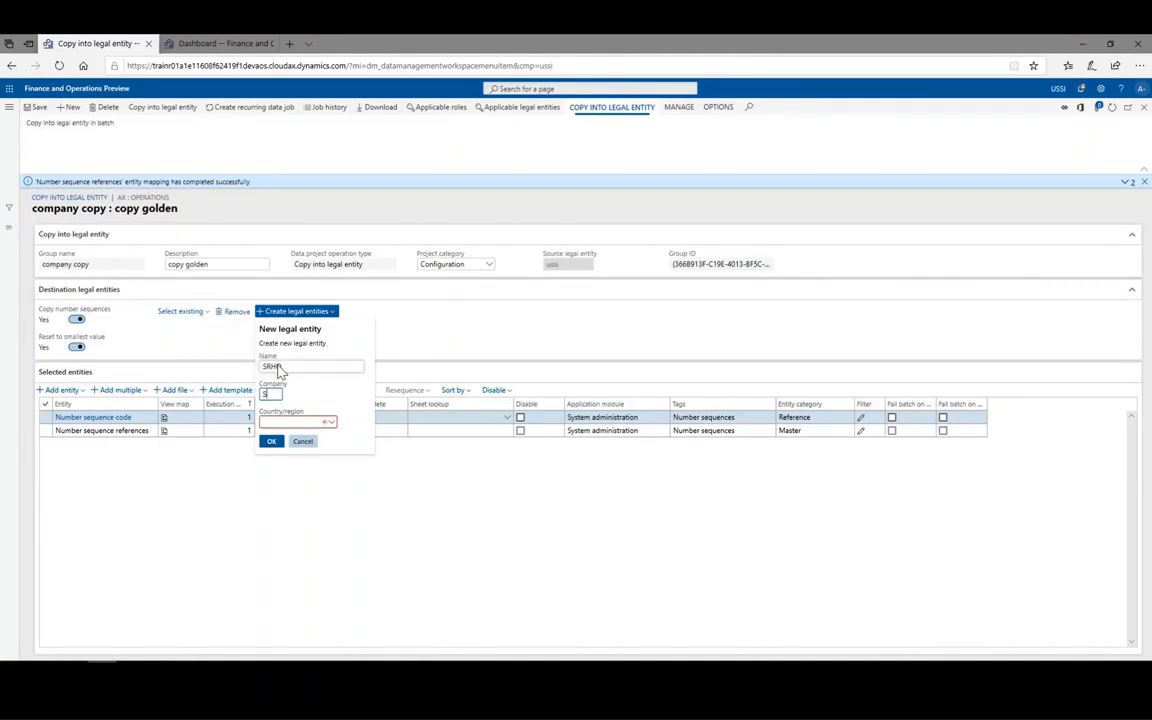
{"action": "type", "text": "RHQ"}
{"action": "left_click_drag", "start_coordinate": [285, 370], "coordinate": [235, 366]}
{"action": "type", "text": "Sea"}
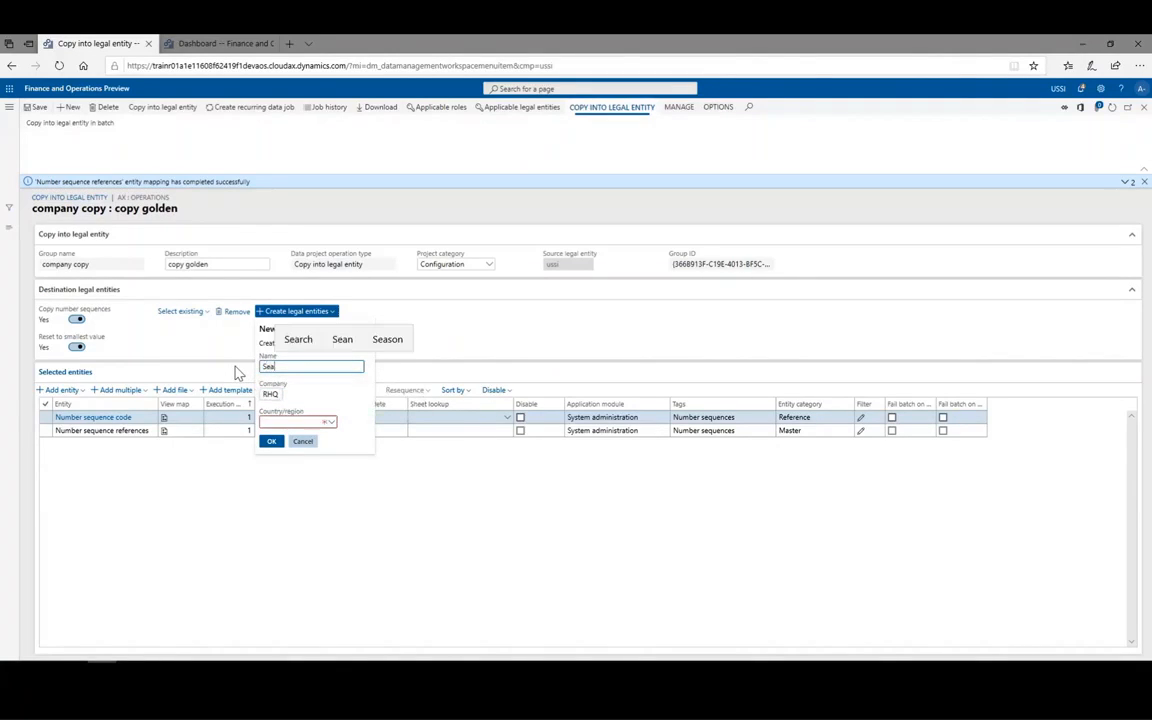
{"action": "type", "text": "horse Retailer"}
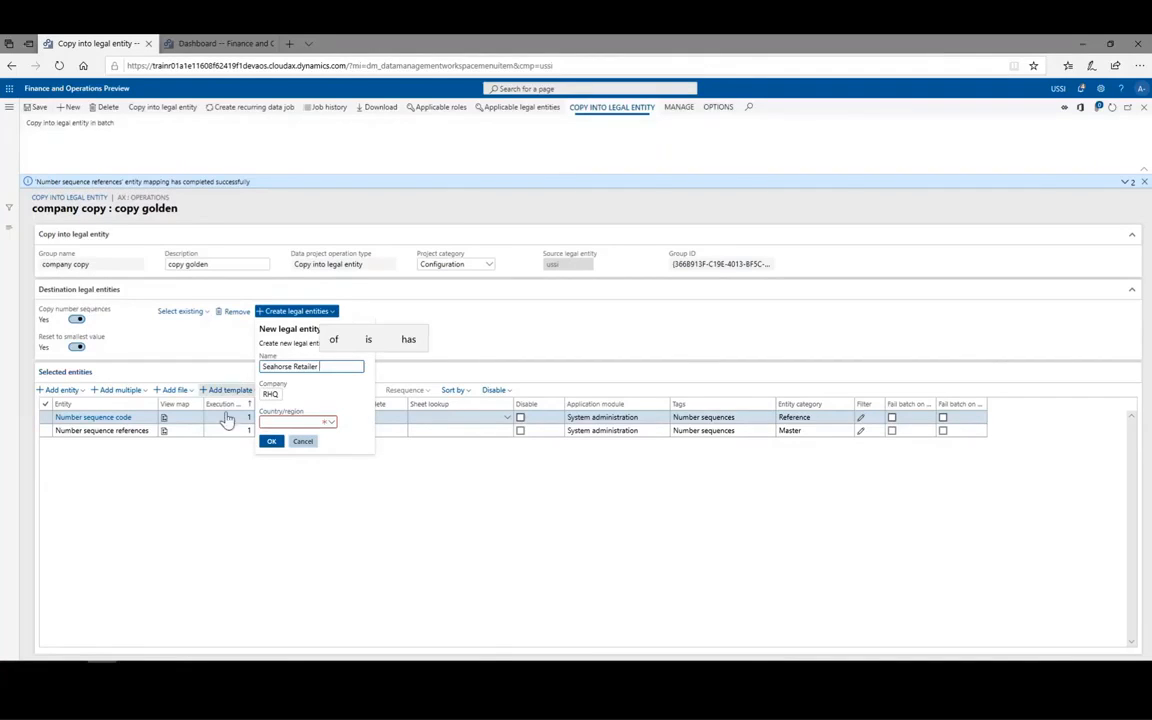
Set the new legal entity's country/region to USA and create it as the copy destination
{"action": "left_click", "coordinate": [331, 425]}
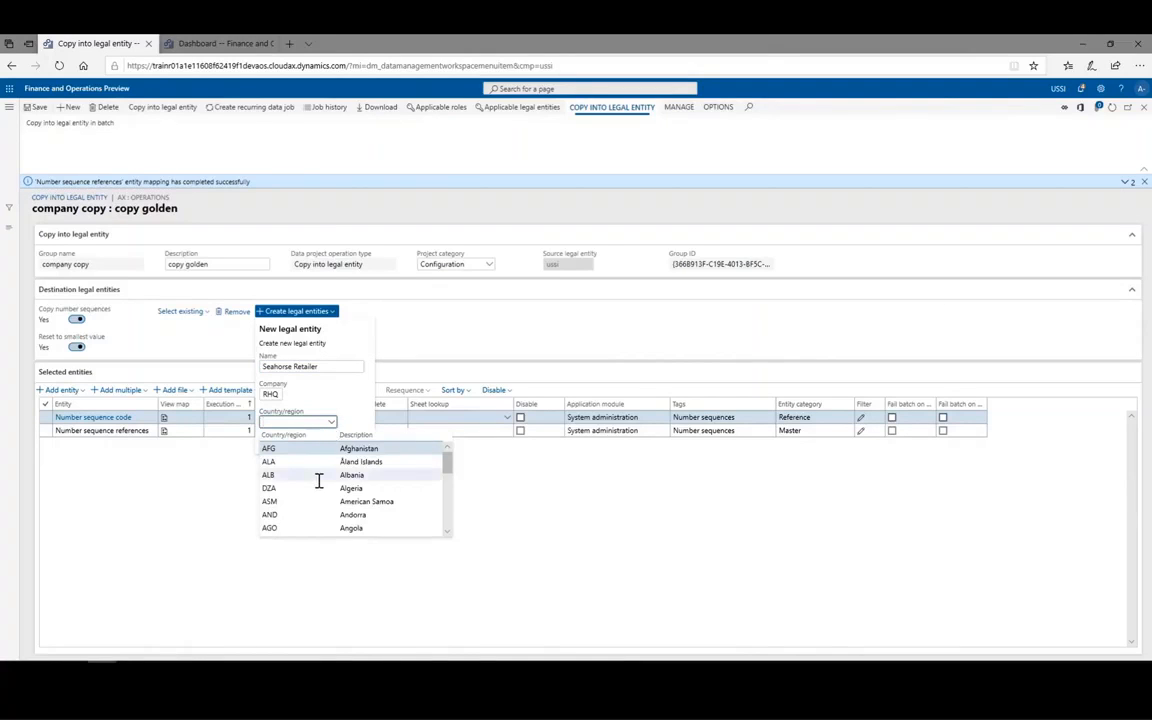
{"action": "scroll", "coordinate": [318, 481], "scroll_direction": "down", "scroll_amount": 6}
{"action": "scroll", "coordinate": [318, 481], "scroll_direction": "down", "scroll_amount": 1}
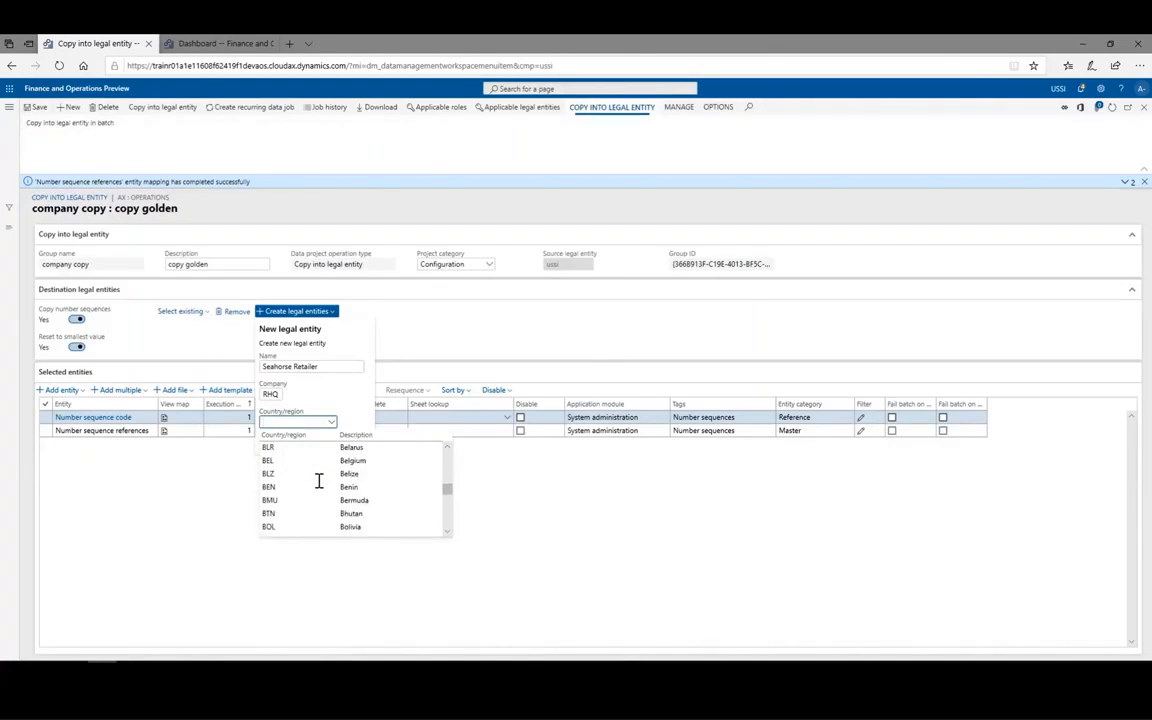
{"action": "scroll", "coordinate": [318, 478], "scroll_direction": "up", "scroll_amount": 3}
{"action": "left_click", "coordinate": [312, 422]}
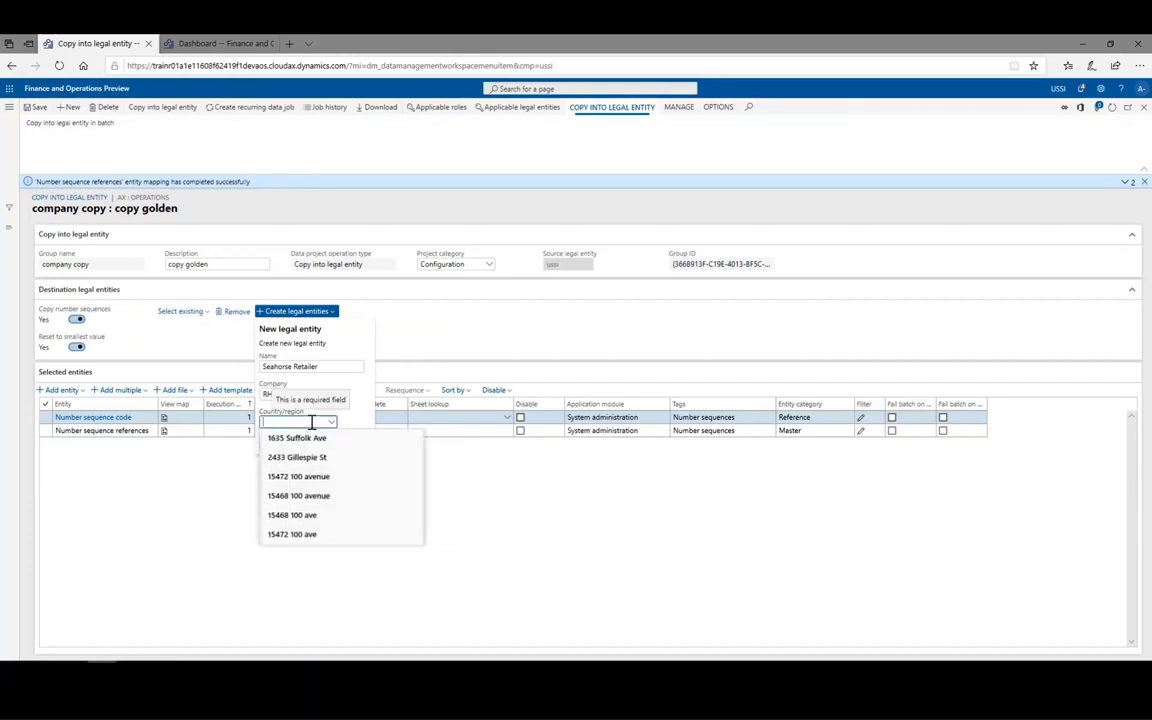
{"action": "type", "text": "USA"}
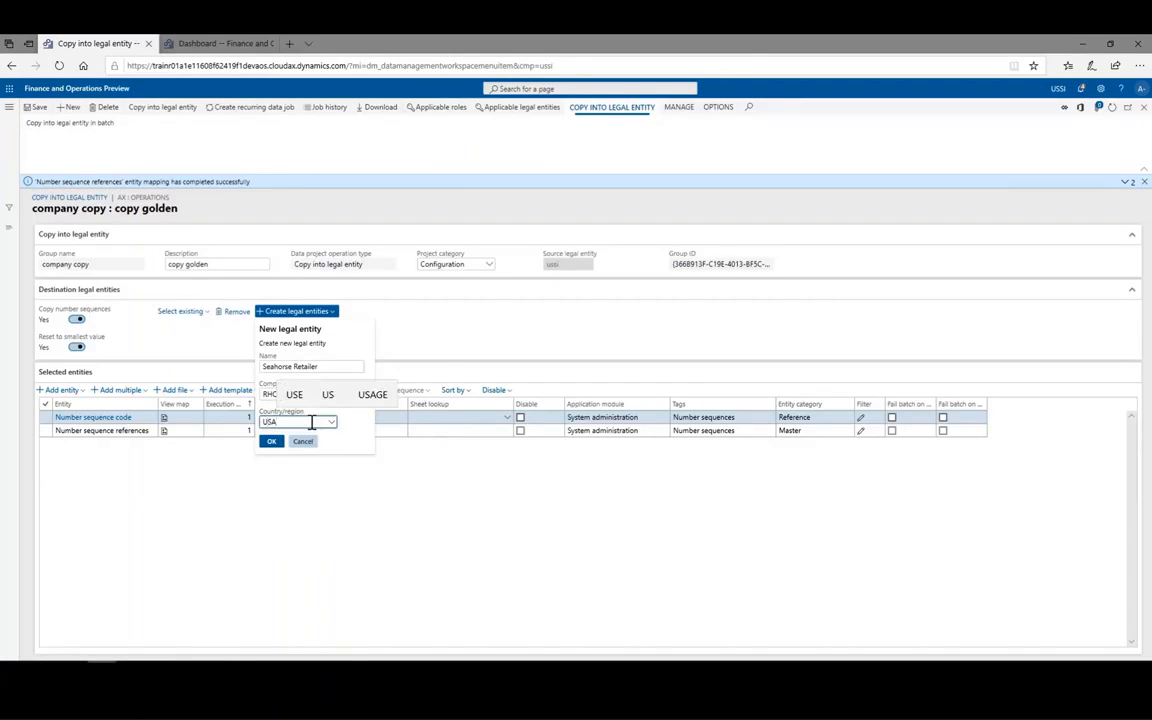
{"action": "left_click", "coordinate": [301, 447]}
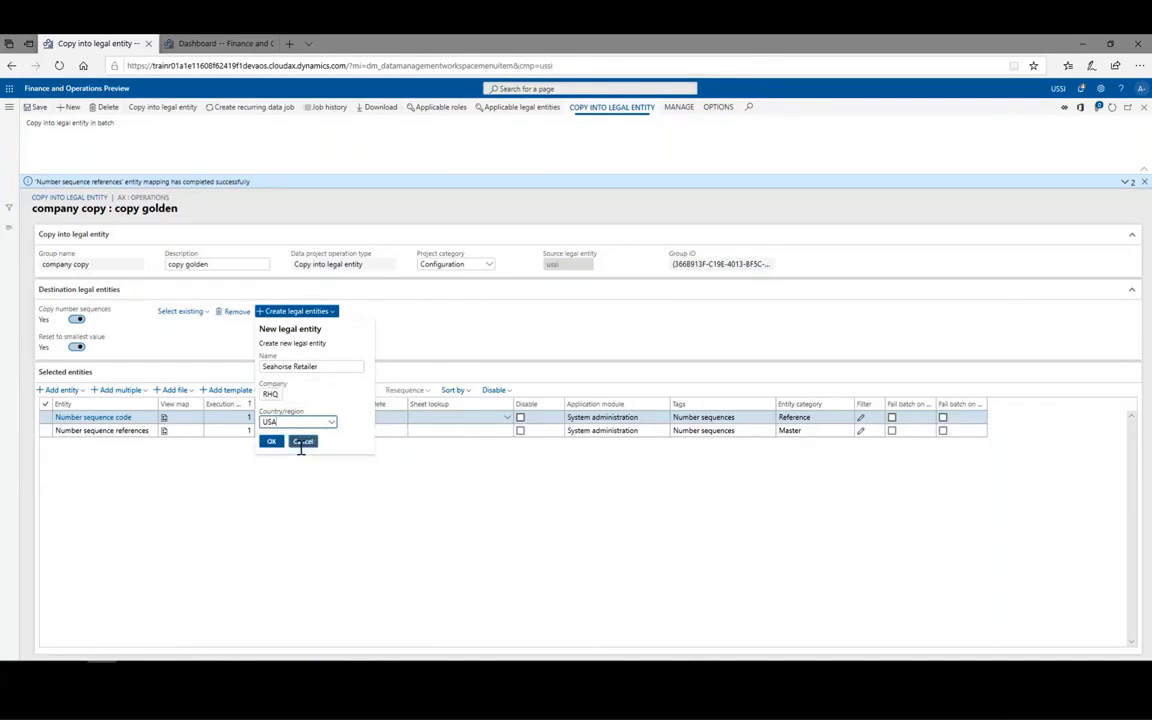
{"action": "left_click", "coordinate": [273, 445]}
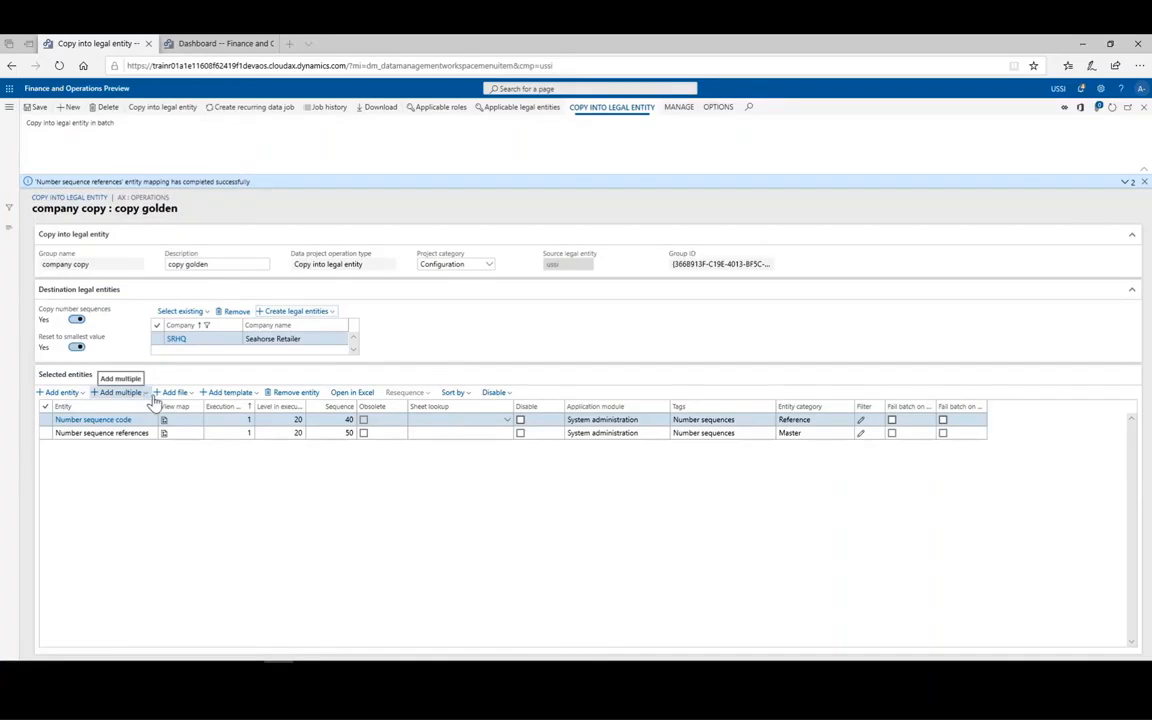
Add the entities from the 010 - System Setup template to the copy project using the Replace option
{"action": "left_click", "coordinate": [251, 396]}
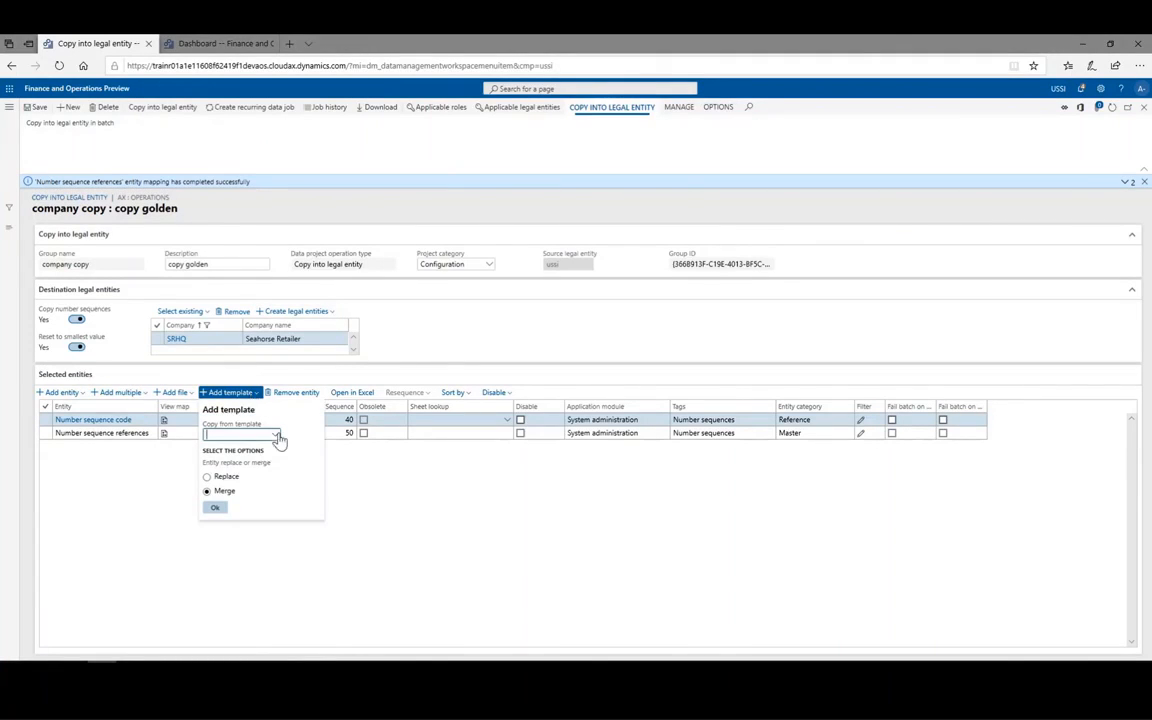
{"action": "left_click", "coordinate": [275, 436]}
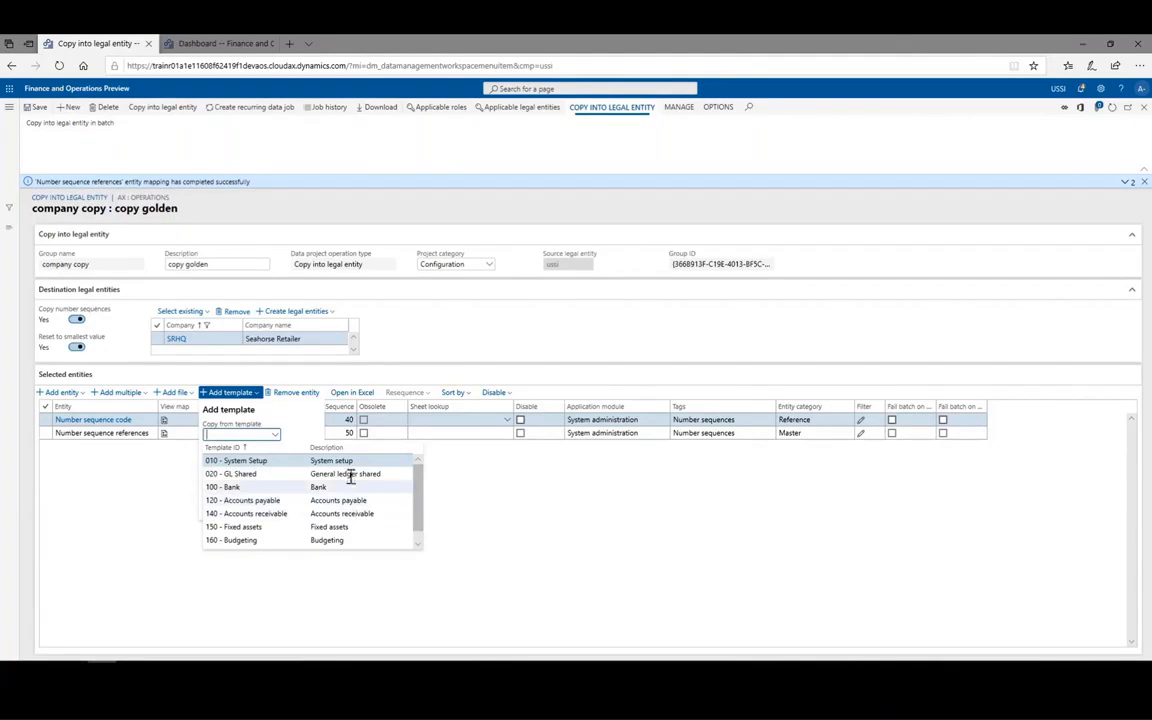
{"action": "left_click", "coordinate": [276, 462]}
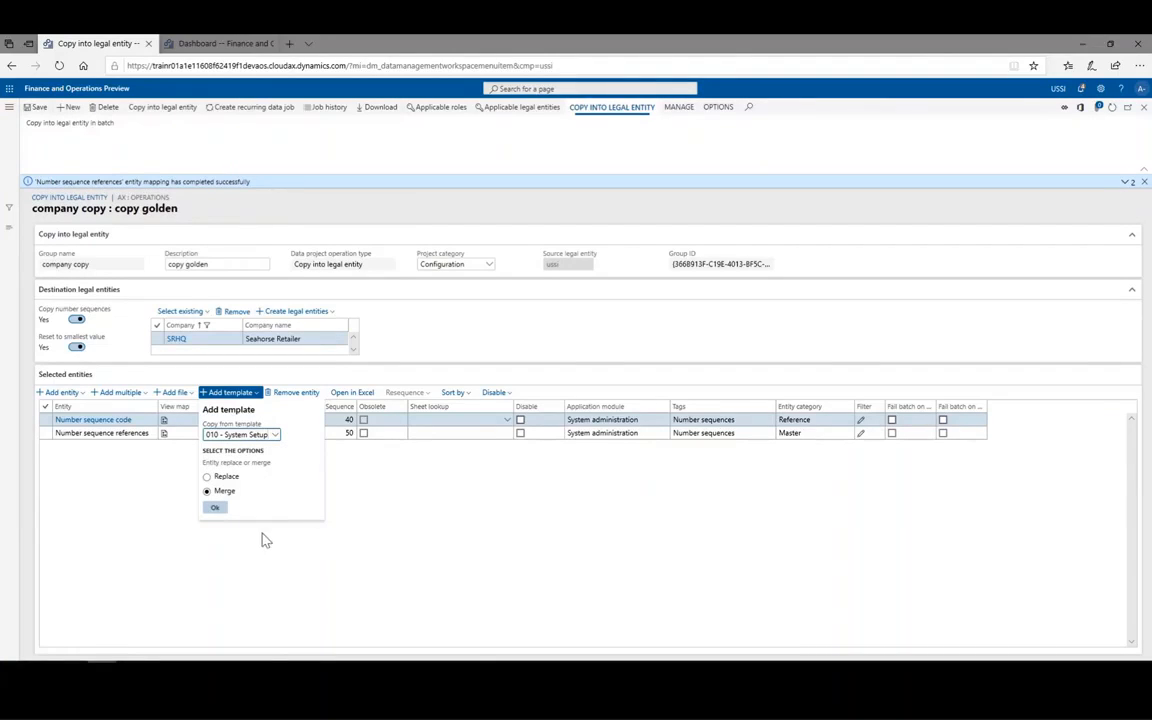
{"action": "left_click", "coordinate": [207, 476]}
{"action": "left_click", "coordinate": [211, 511]}
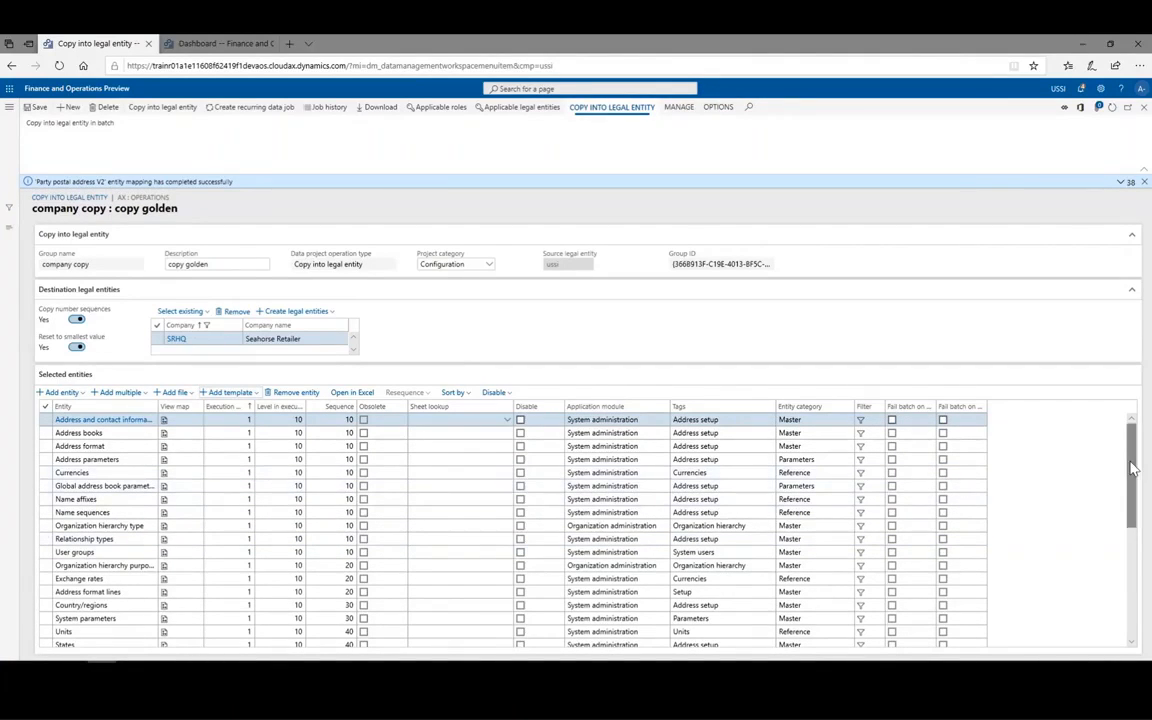
{"action": "left_click_drag", "start_coordinate": [1132, 468], "coordinate": [1121, 445]}
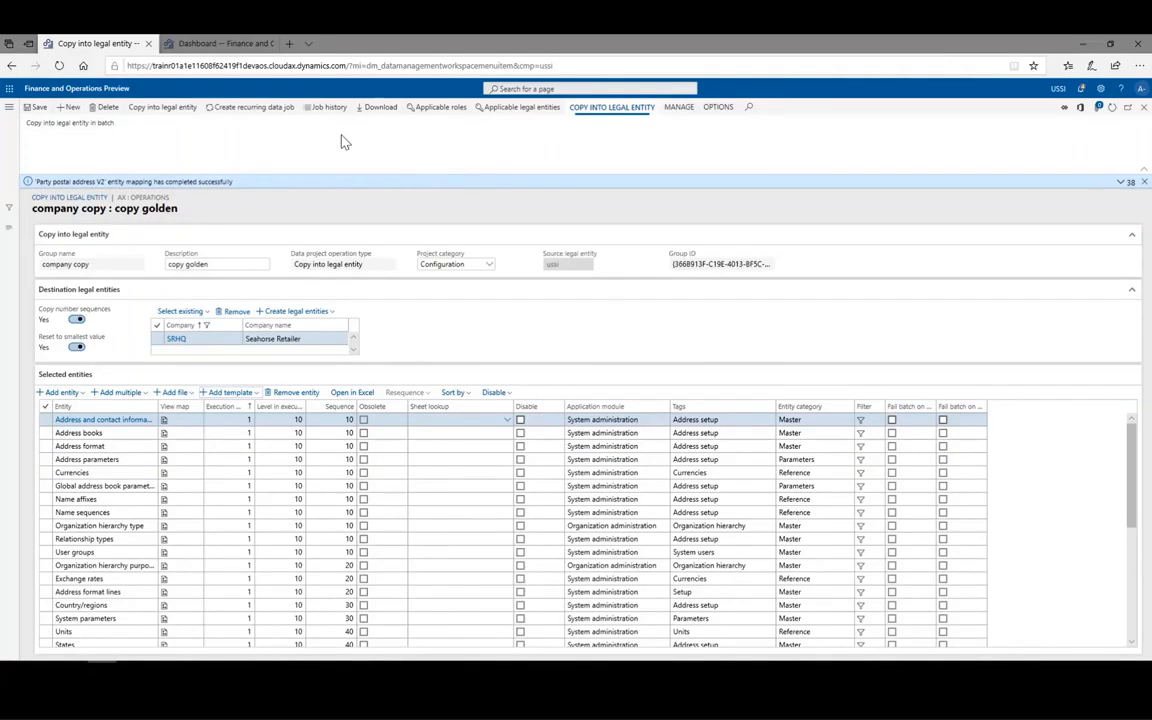
Run the copy into legal entity job and examine the processing status of its entities in the execution summary
{"action": "left_click", "coordinate": [152, 117]}
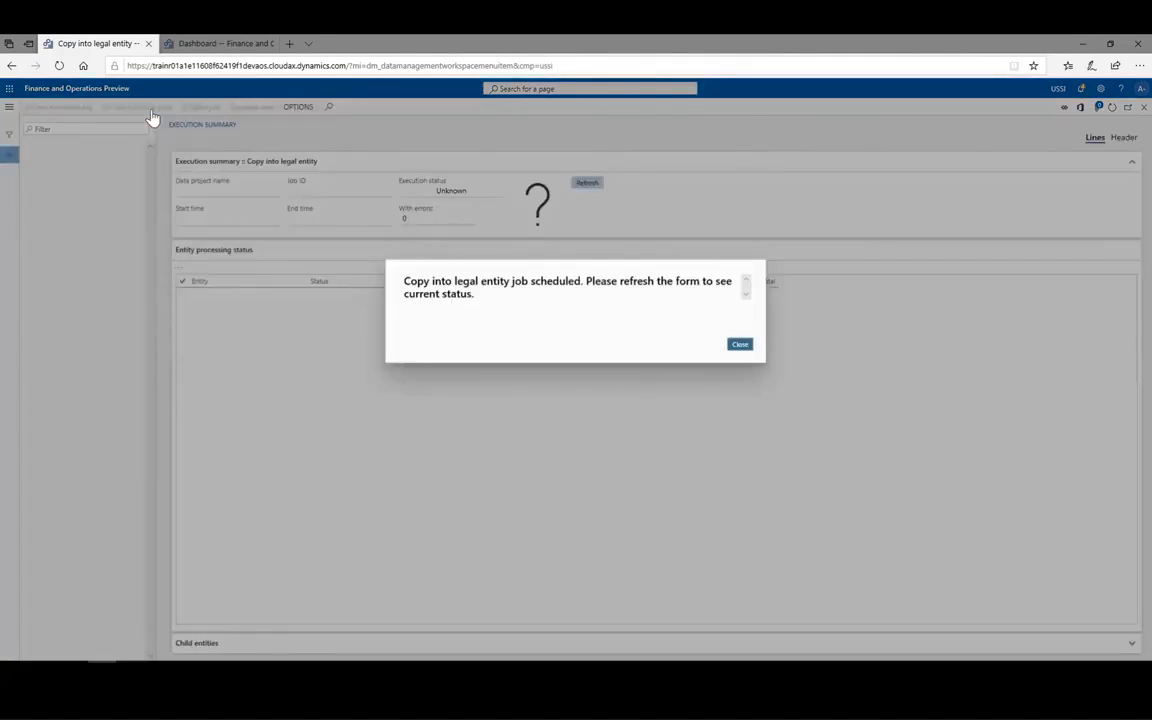
{"action": "left_click", "coordinate": [739, 345]}
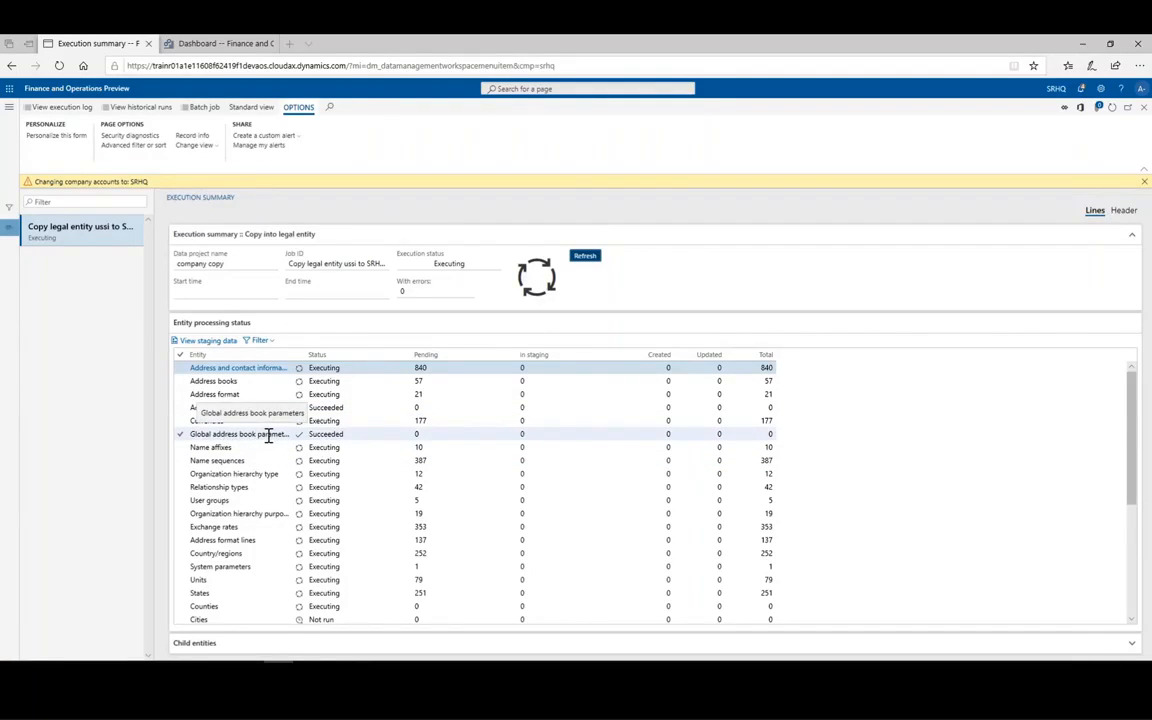
{"action": "scroll", "coordinate": [300, 531], "scroll_direction": "down", "scroll_amount": 3}
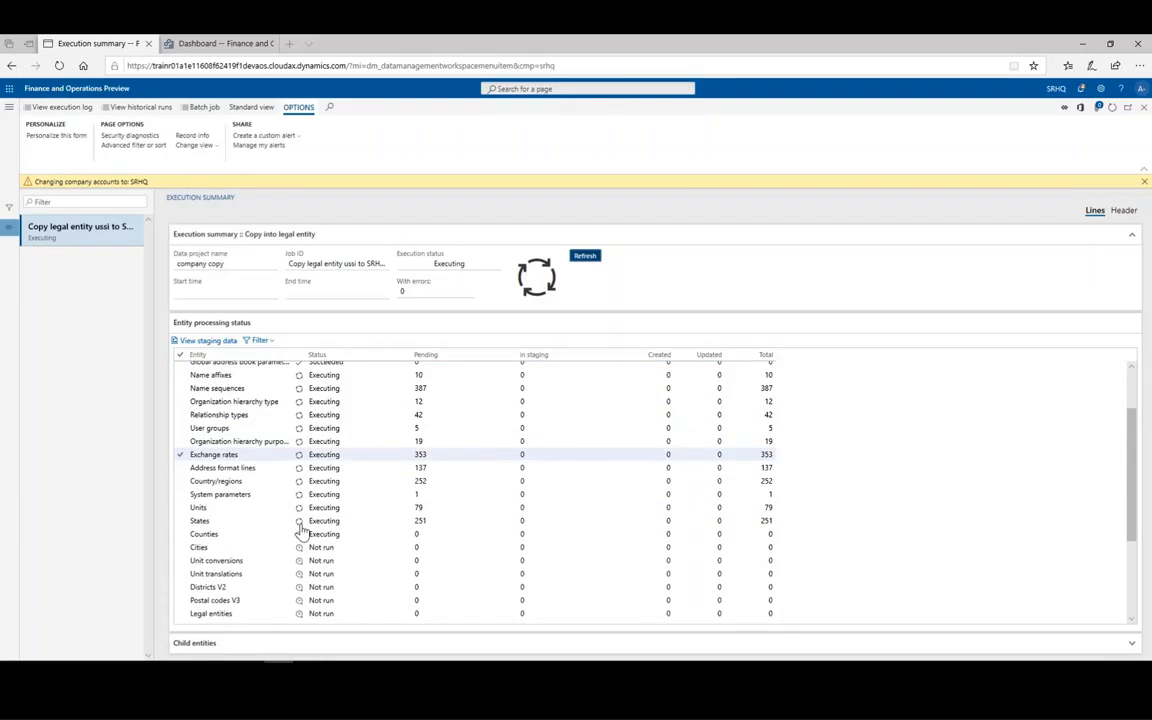